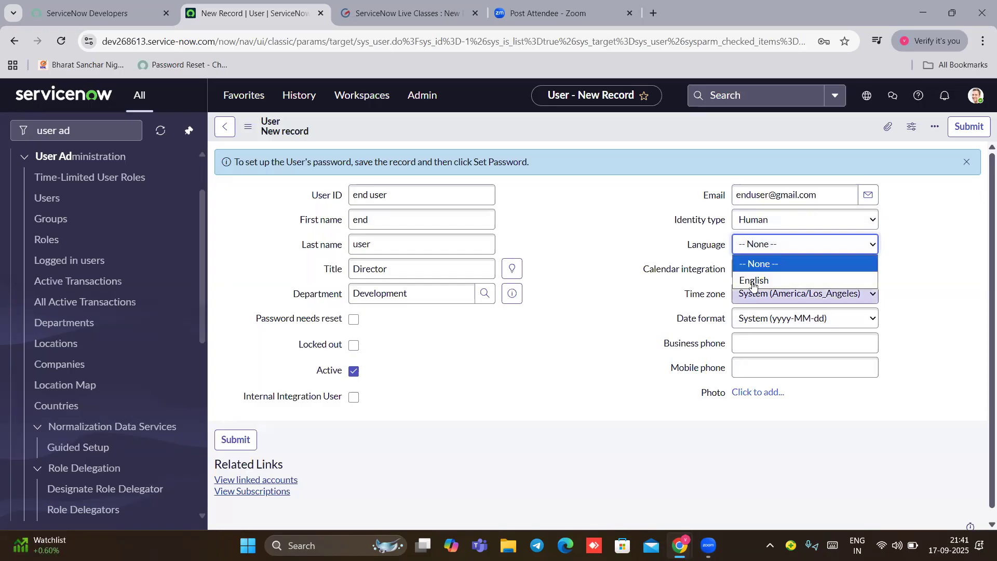
Step: Choose English as the new user's language and submit the user record
{"action": "left_click", "coordinate": [751, 279]}
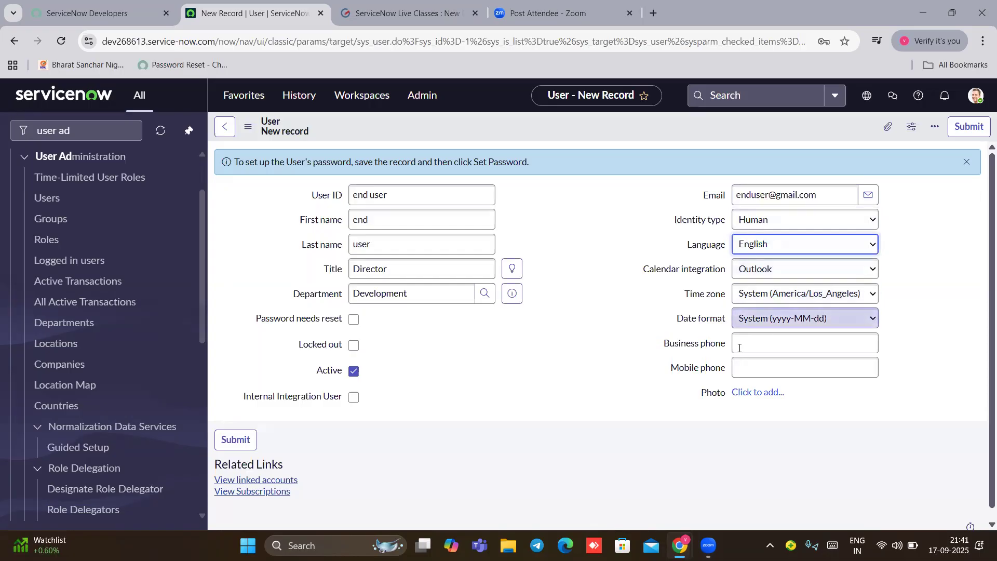
{"action": "scroll", "coordinate": [571, 363], "scroll_direction": "down", "scroll_amount": 1}
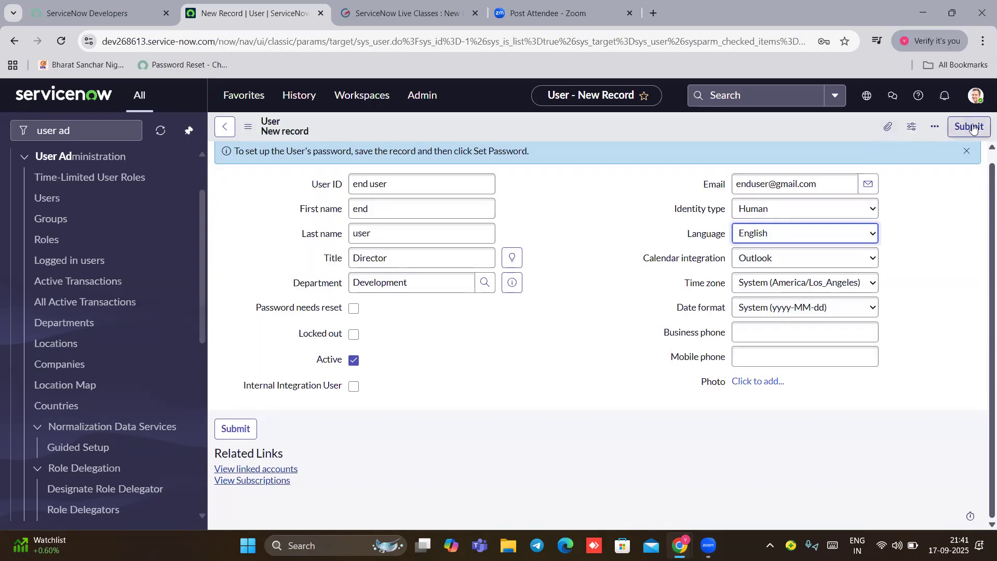
{"action": "left_click", "coordinate": [973, 129]}
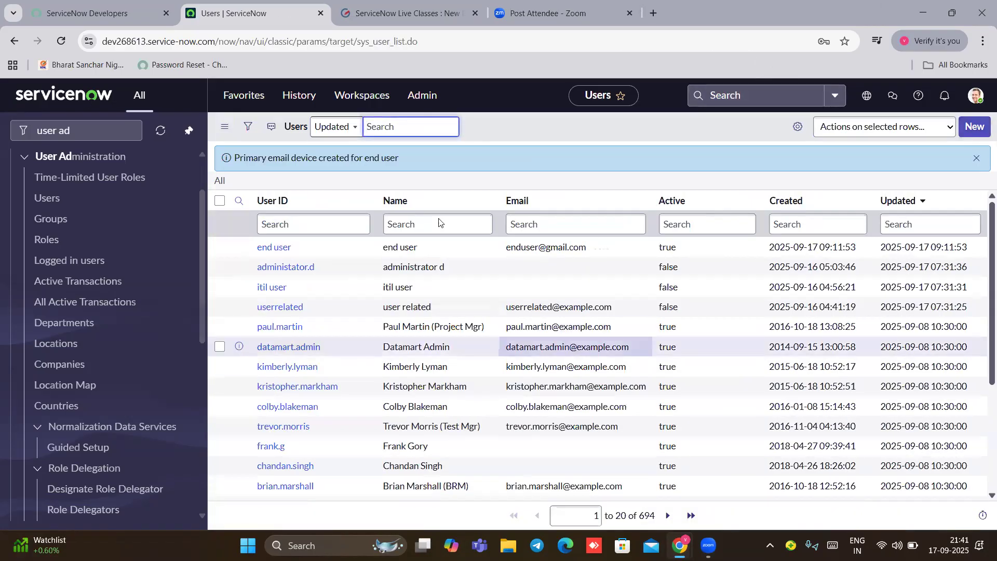
Step: Open the new user's record, generate a random password and copy it to the clipboard
{"action": "left_click", "coordinate": [286, 248]}
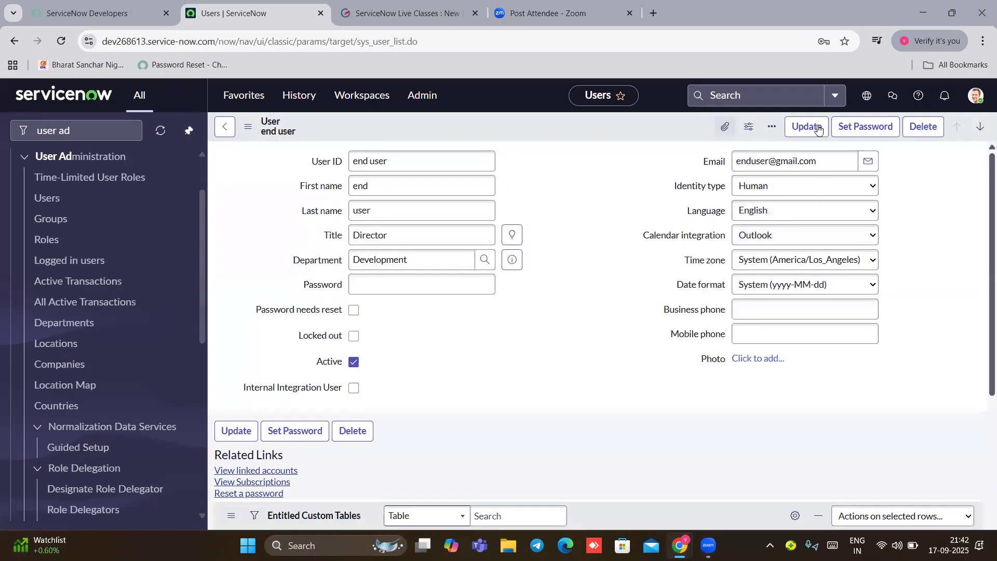
{"action": "left_click", "coordinate": [846, 130]}
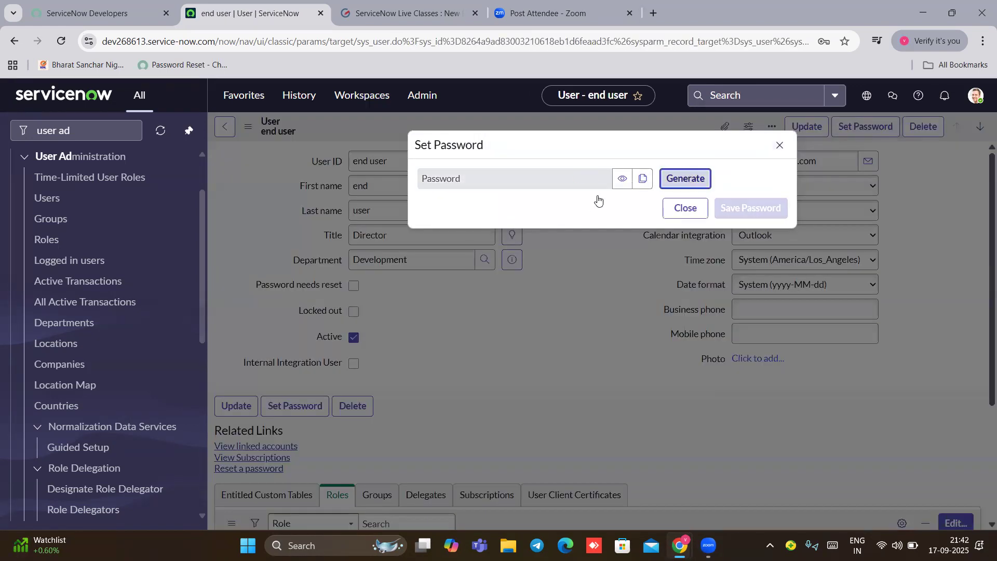
{"action": "left_click", "coordinate": [686, 184]}
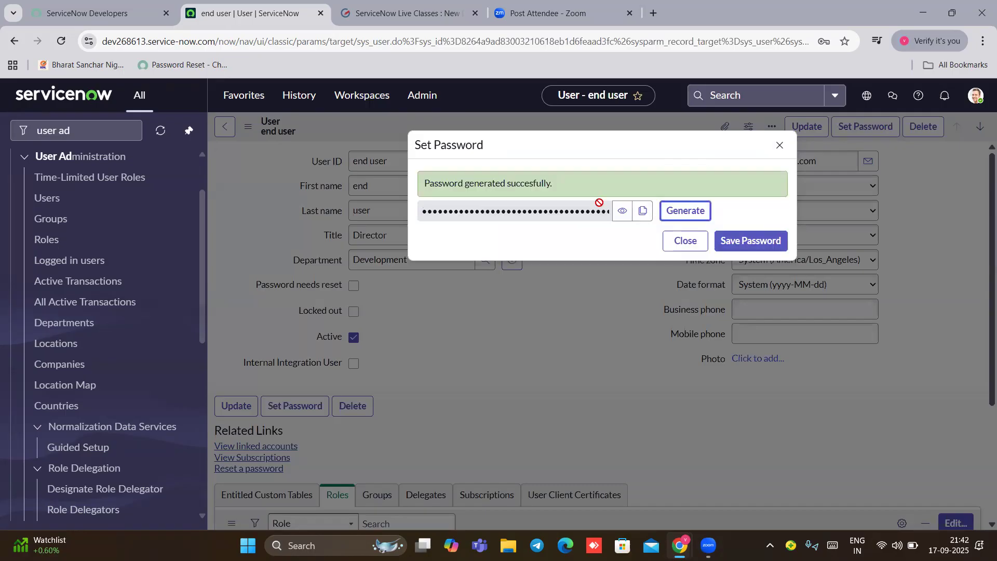
{"action": "left_click", "coordinate": [644, 213]}
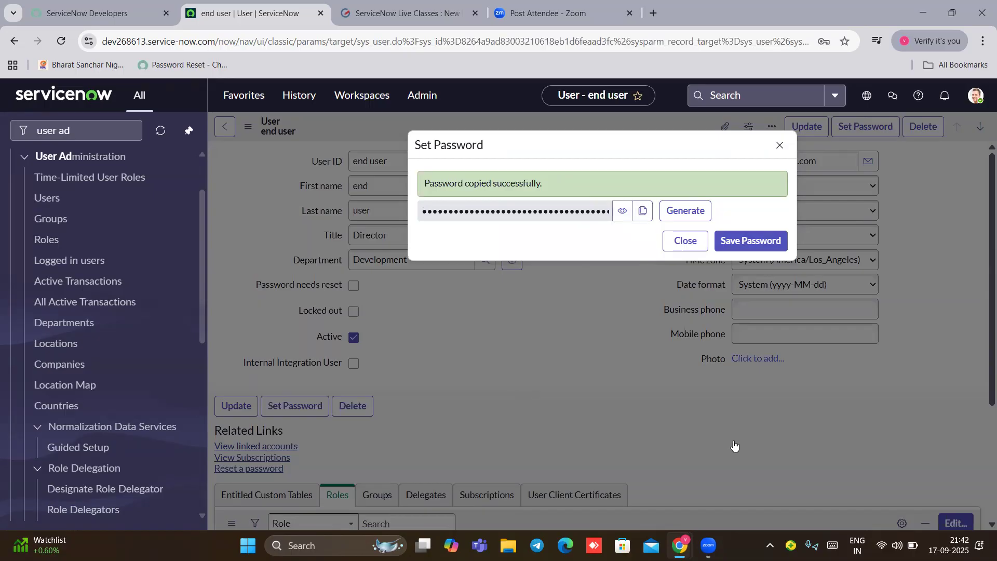
{"action": "left_click", "coordinate": [329, 545]}
Step: Launch Notepad through Windows search and bring its blank window forward
{"action": "type", "text": "note"}
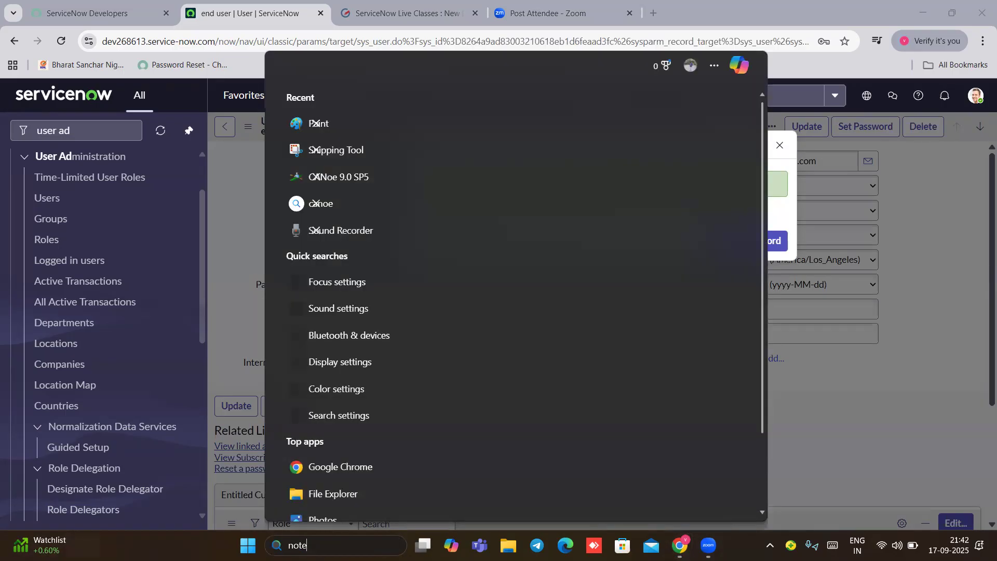
{"action": "type", "text": "pad"}
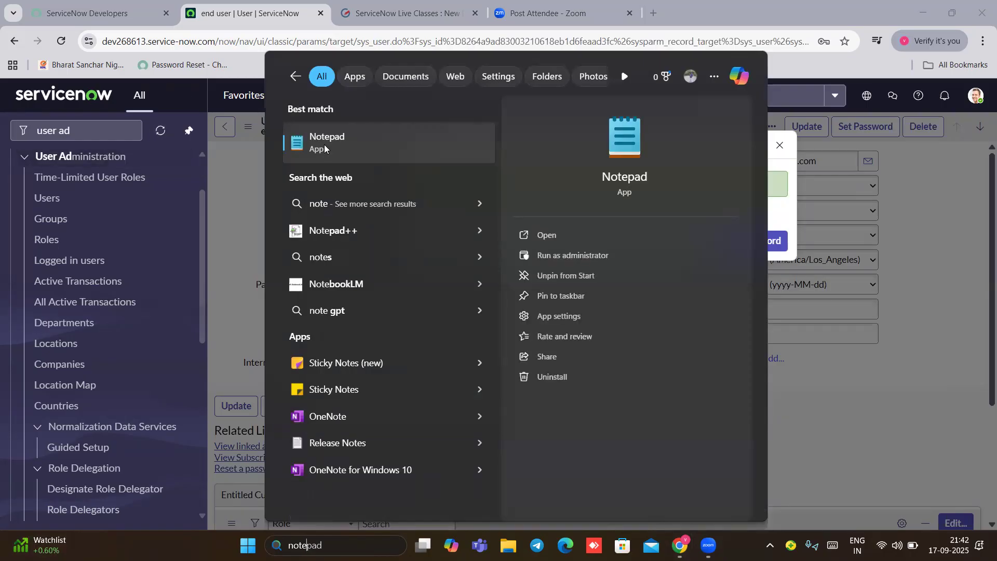
{"action": "left_click", "coordinate": [554, 243]}
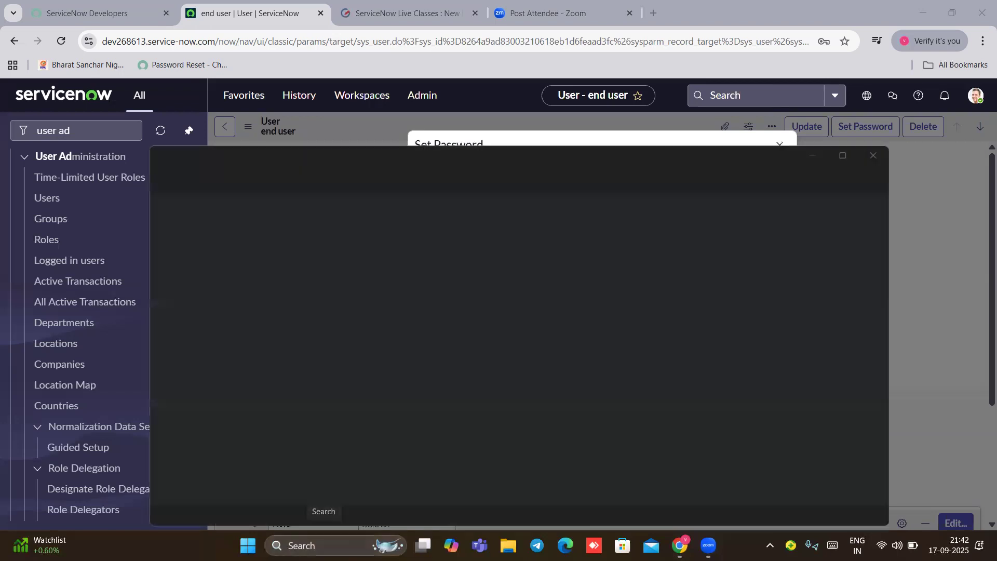
{"action": "left_click", "coordinate": [335, 543]}
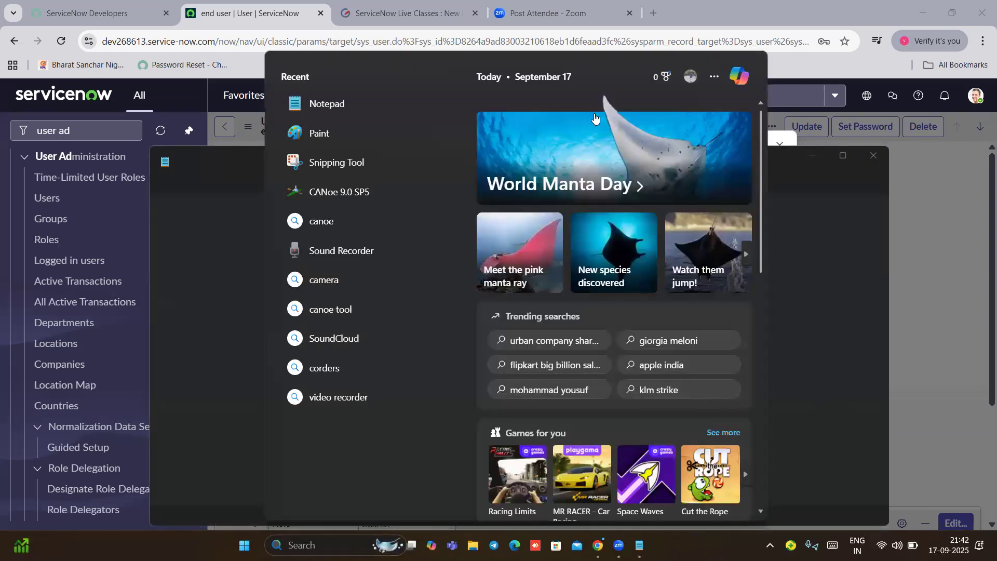
{"action": "left_click", "coordinate": [184, 224]}
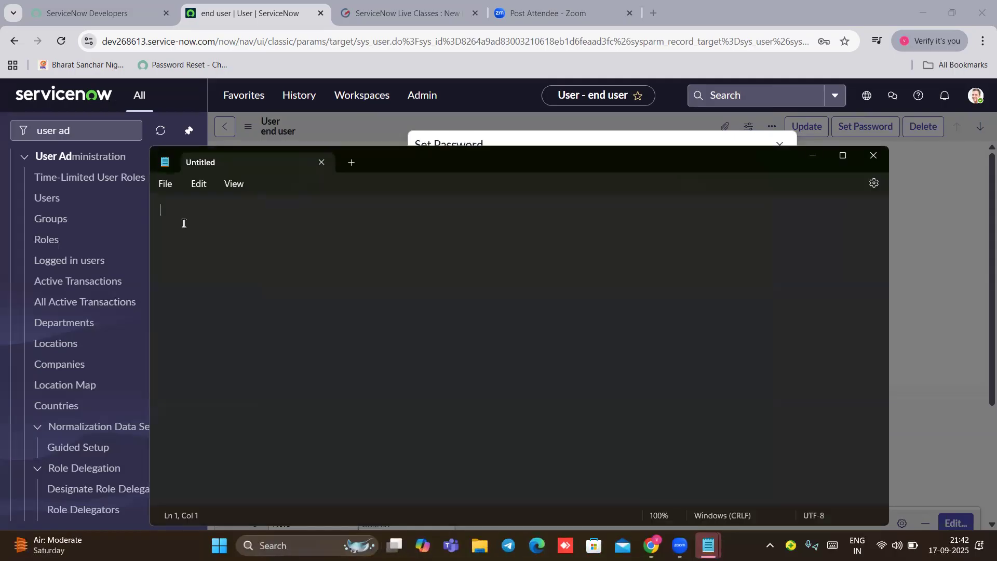
Step: Write the new user's ID in the note and paste the generated password below it
{"action": "type", "text": "end e"}
{"action": "key", "text": "BackSpace"}
{"action": "type", "text": "user"}
{"action": "key", "text": "Return"}
{"action": "key", "text": "ctrl+v"}
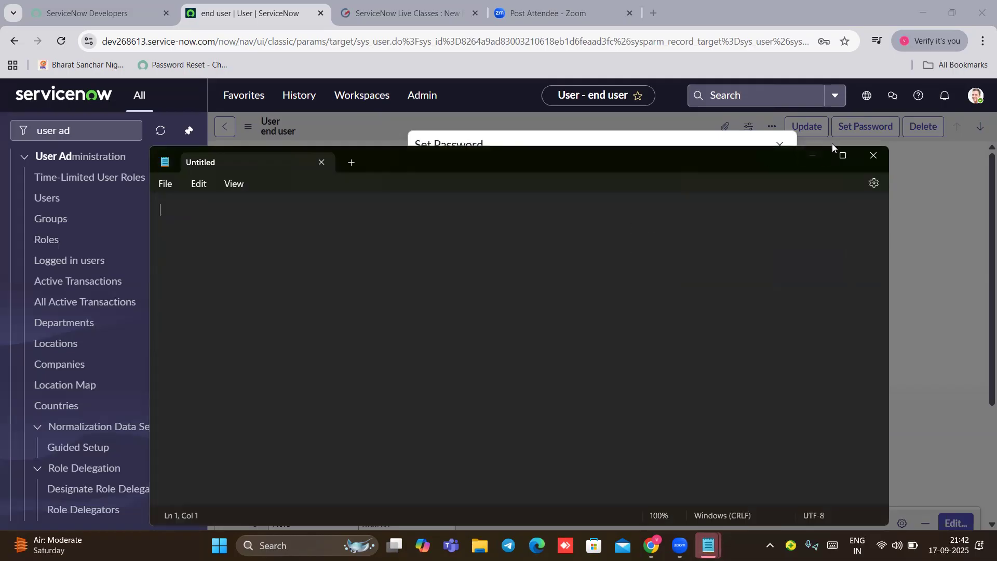
Step: Save the generated password to the user record and close the Set Password dialog
{"action": "left_click", "coordinate": [815, 155]}
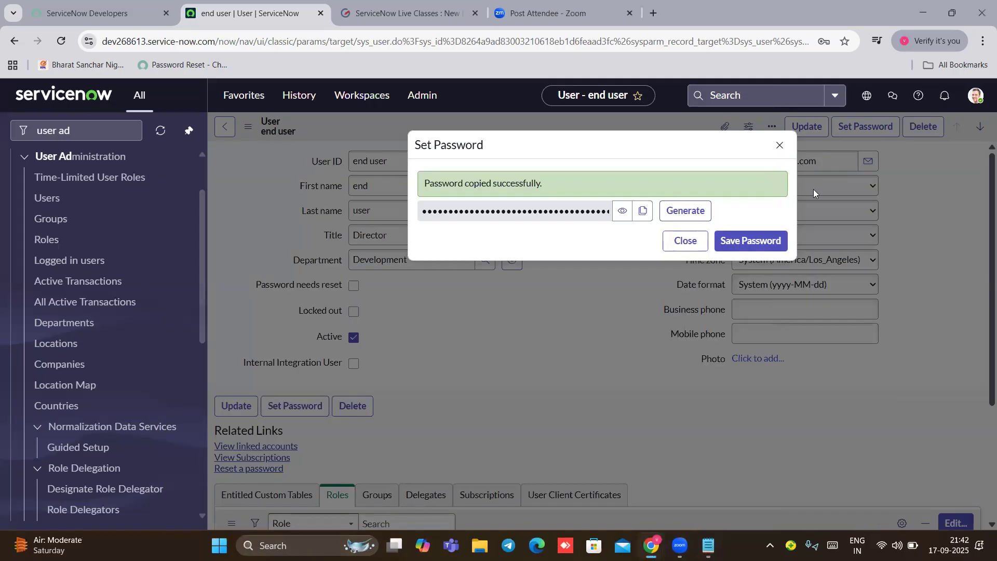
{"action": "left_click", "coordinate": [735, 242]}
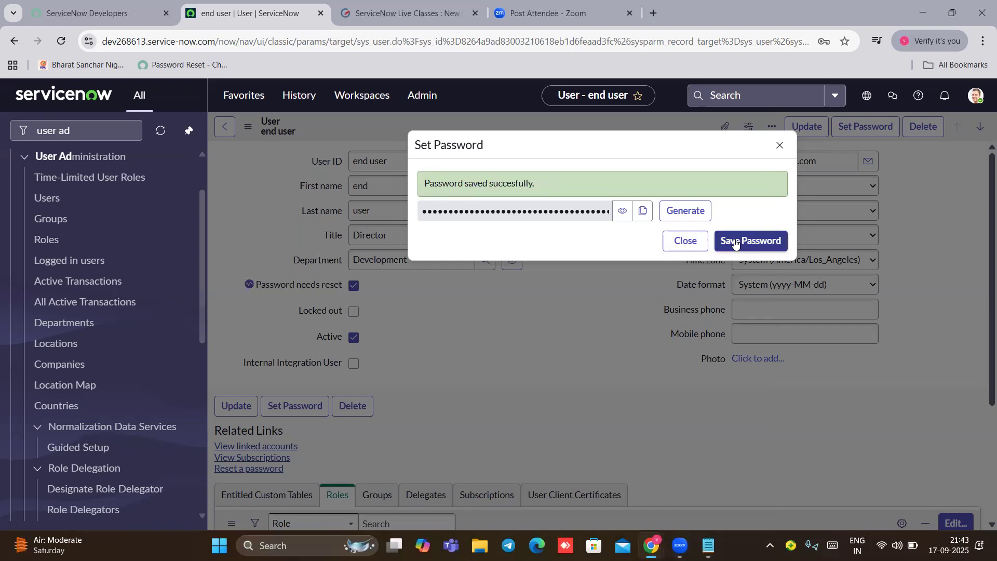
{"action": "left_click", "coordinate": [685, 240]}
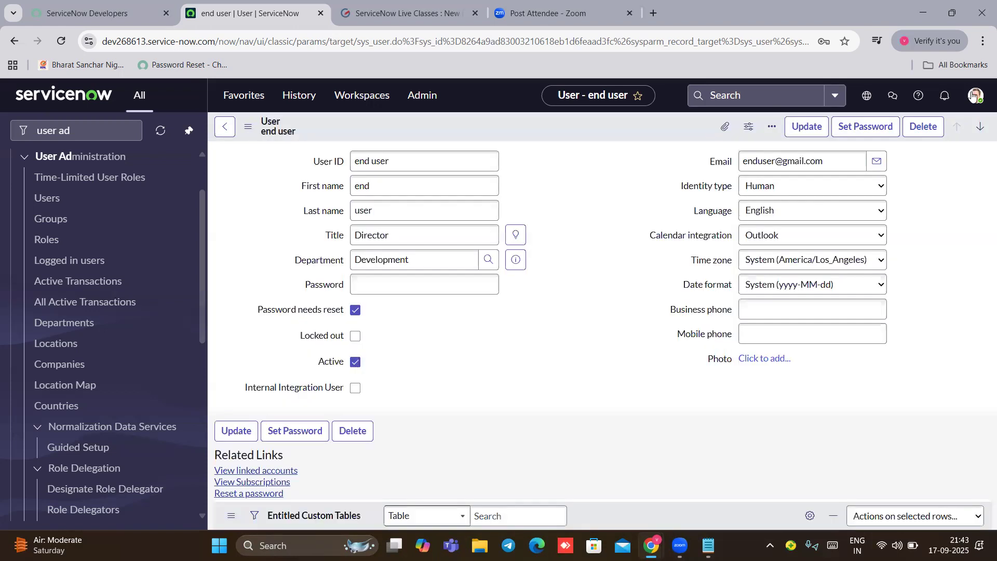
{"action": "left_click", "coordinate": [973, 97]}
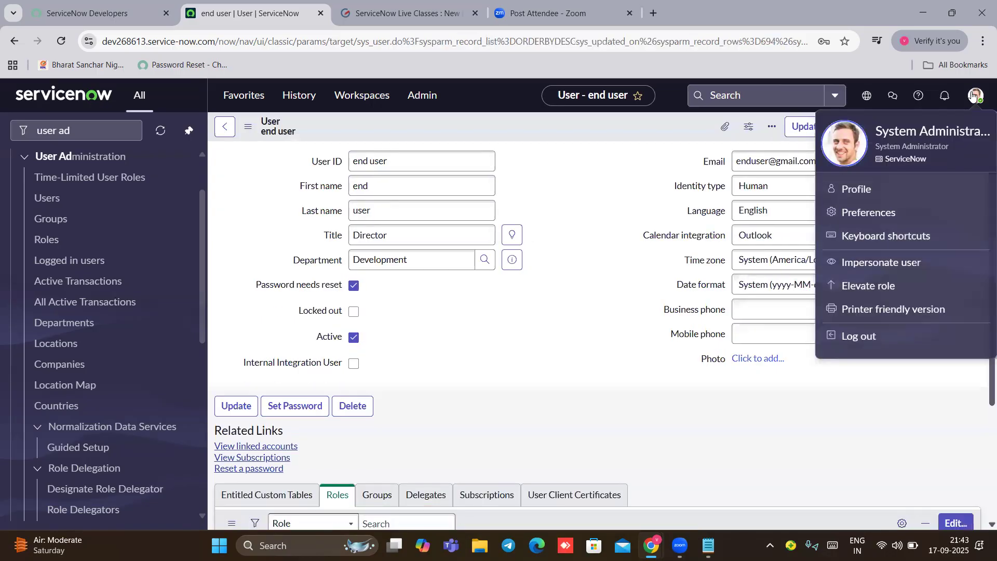
Step: Log out of admin and sign in as the end user with the generated password
{"action": "left_click", "coordinate": [852, 338]}
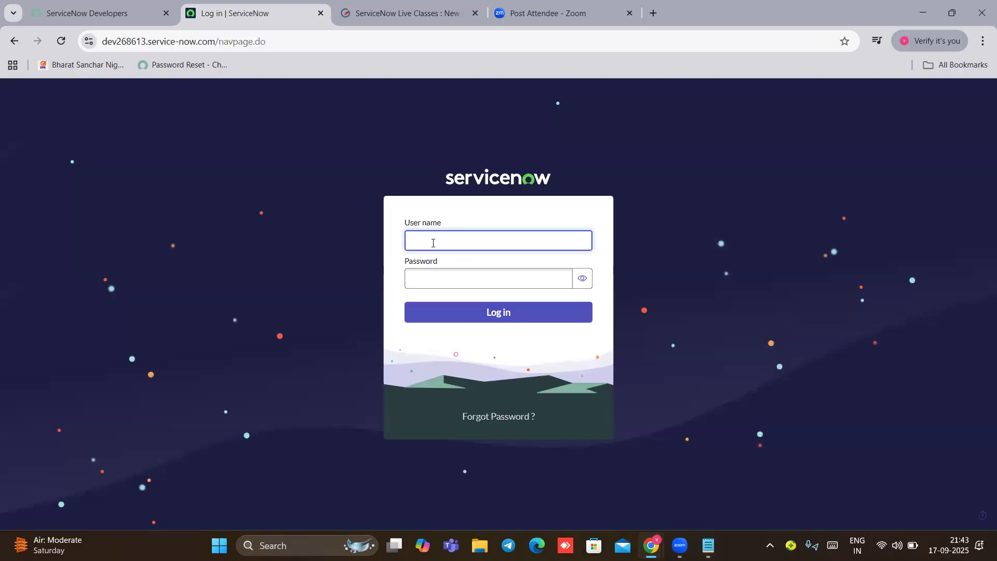
{"action": "type", "text": "end user"}
{"action": "left_click", "coordinate": [434, 276]}
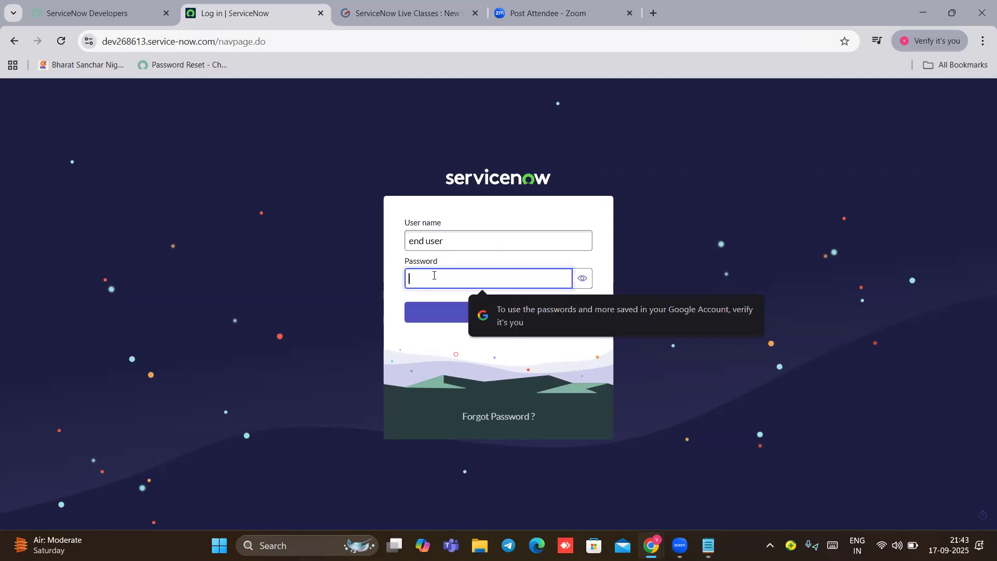
{"action": "key", "text": "ctrl+v"}
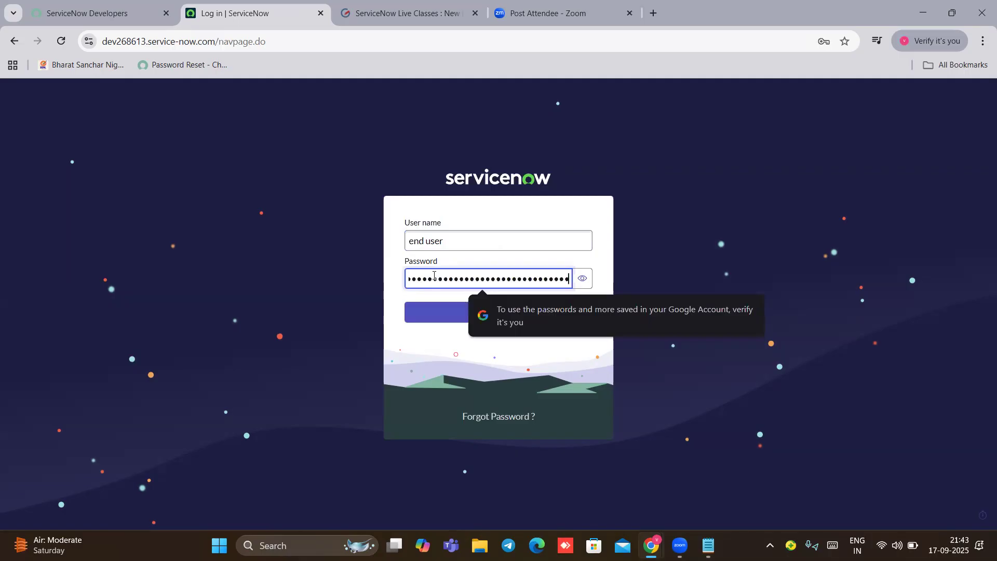
{"action": "left_click", "coordinate": [446, 320]}
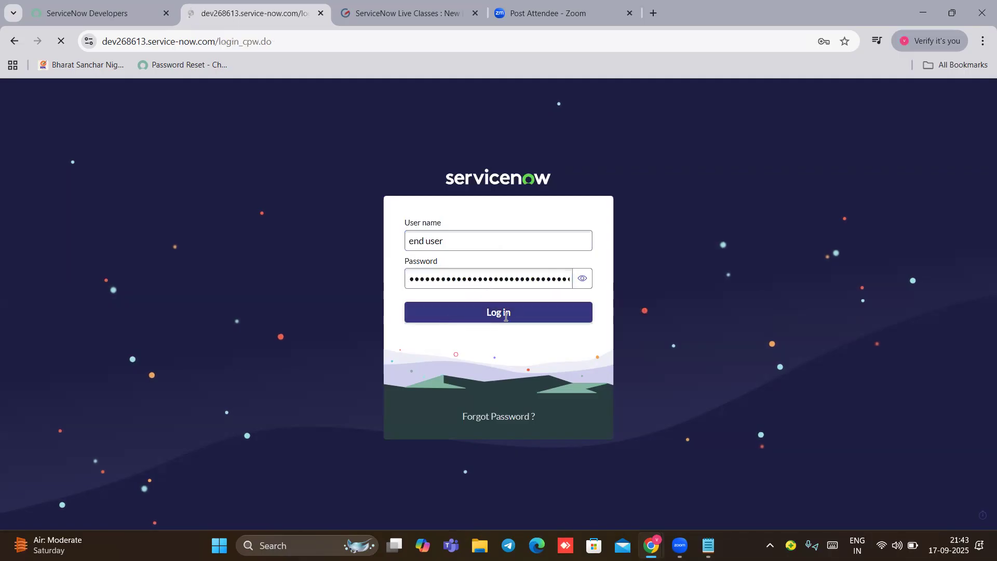
Step: Enter the generated password as current, then set and confirm a new password
{"action": "left_click", "coordinate": [430, 270]}
{"action": "key", "text": "ctrl+v"}
{"action": "scroll", "coordinate": [431, 271], "scroll_direction": "down", "scroll_amount": 3}
{"action": "left_click", "coordinate": [408, 312]}
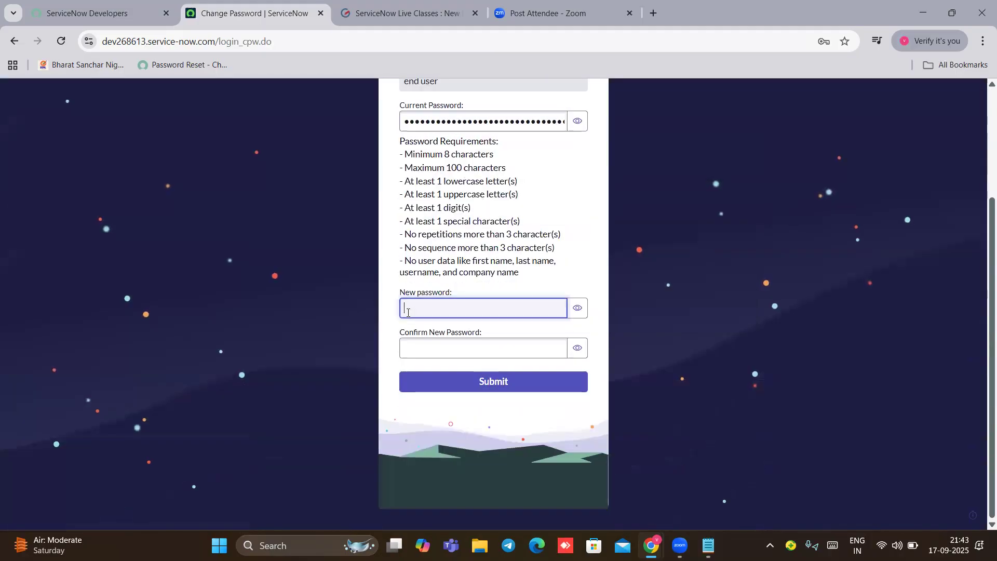
{"action": "type", "text": "•••••••••••"}
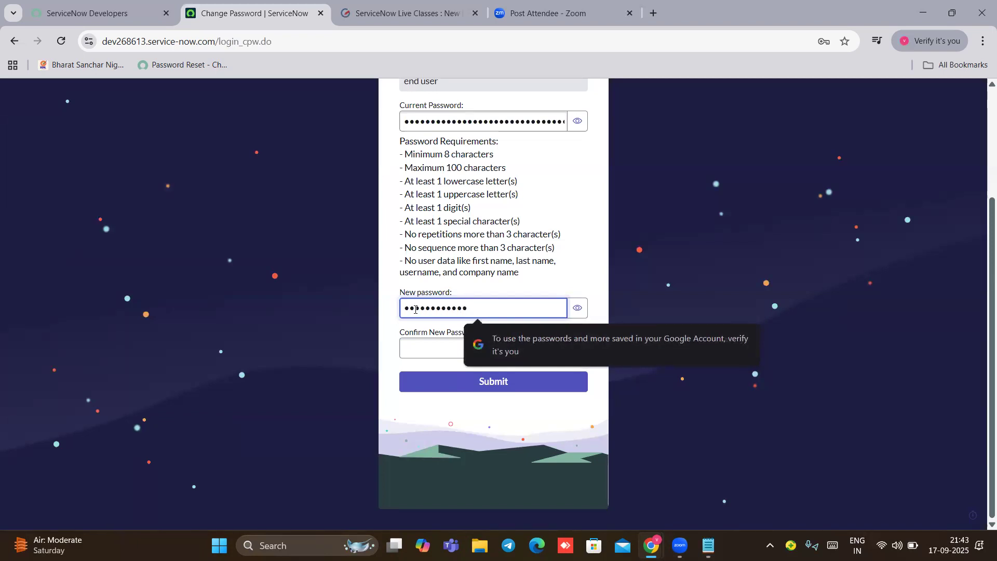
{"action": "type", "text": "••••"}
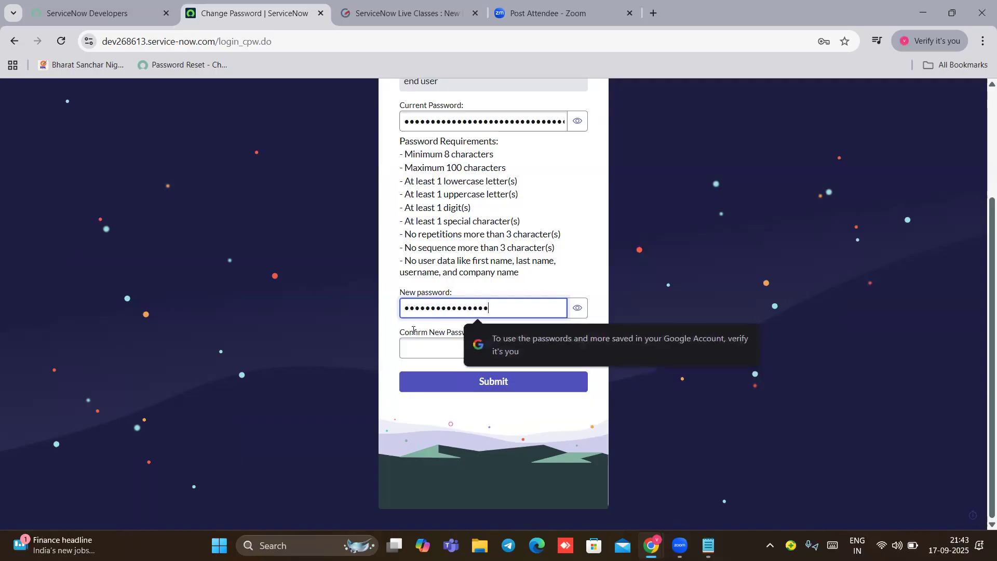
{"action": "left_click", "coordinate": [424, 341]}
{"action": "type", "text": "•••"}
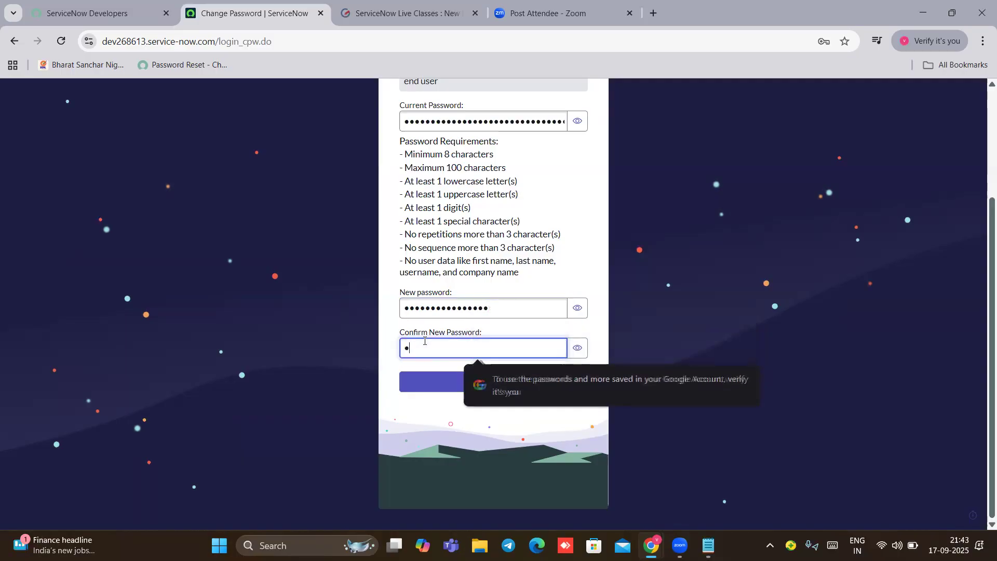
{"action": "key", "text": "BackSpace"}
{"action": "key", "text": "BackSpace"}
{"action": "key", "text": "BackSpace"}
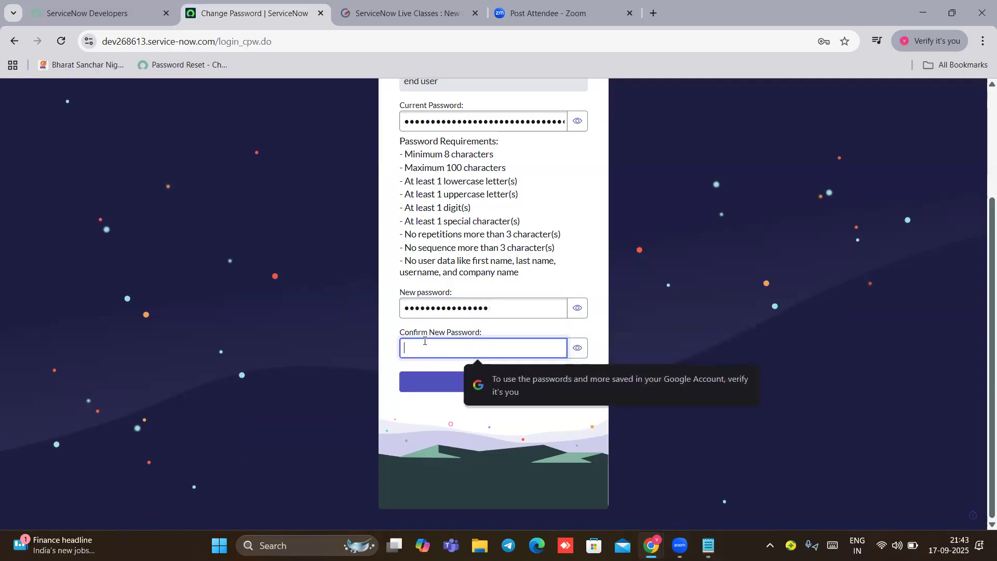
{"action": "type", "text": "•••••••"}
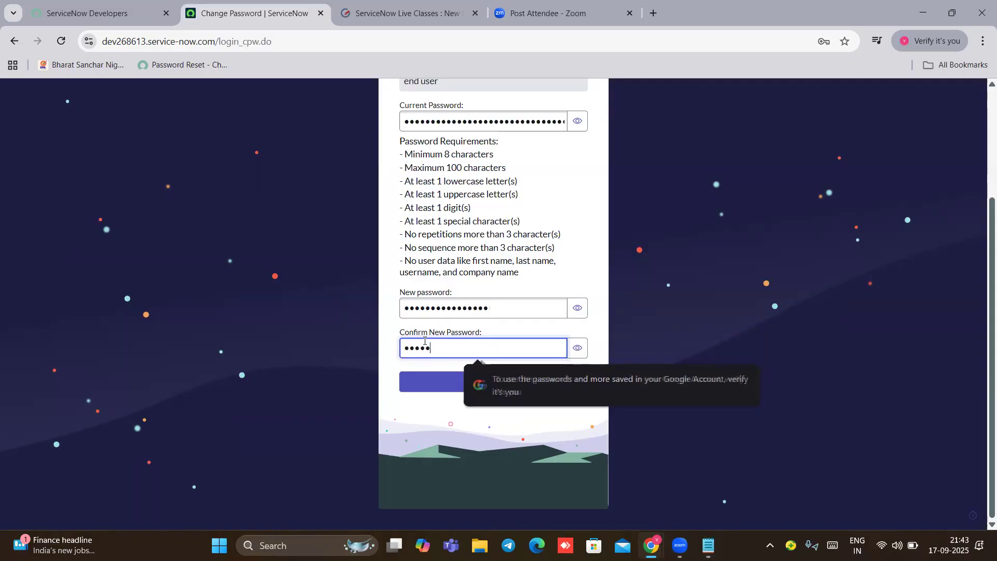
{"action": "type", "text": "•••••••••"}
{"action": "key", "text": "Return"}
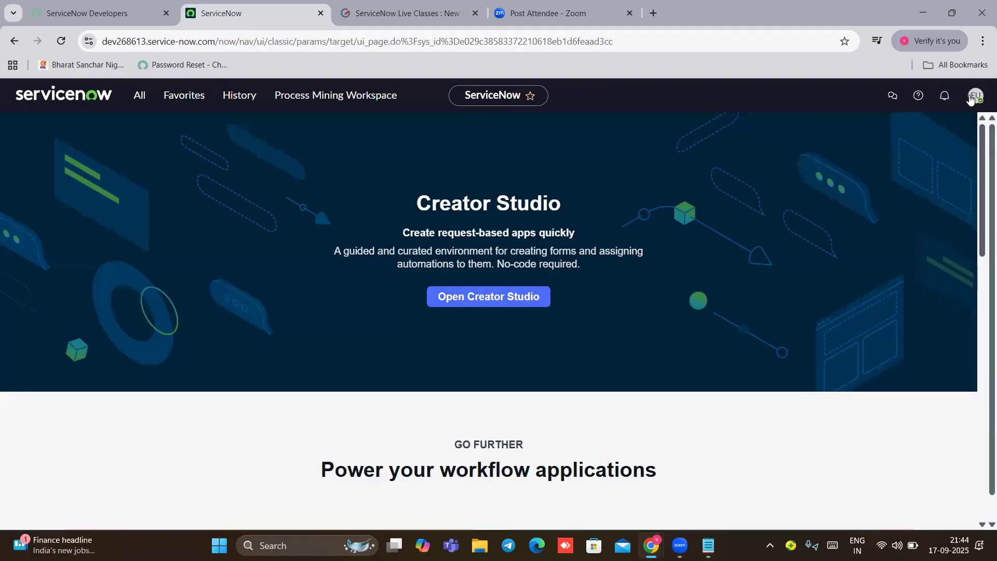
Step: Open the end user's account menu and dismiss the welcome tour
{"action": "left_click", "coordinate": [973, 96]}
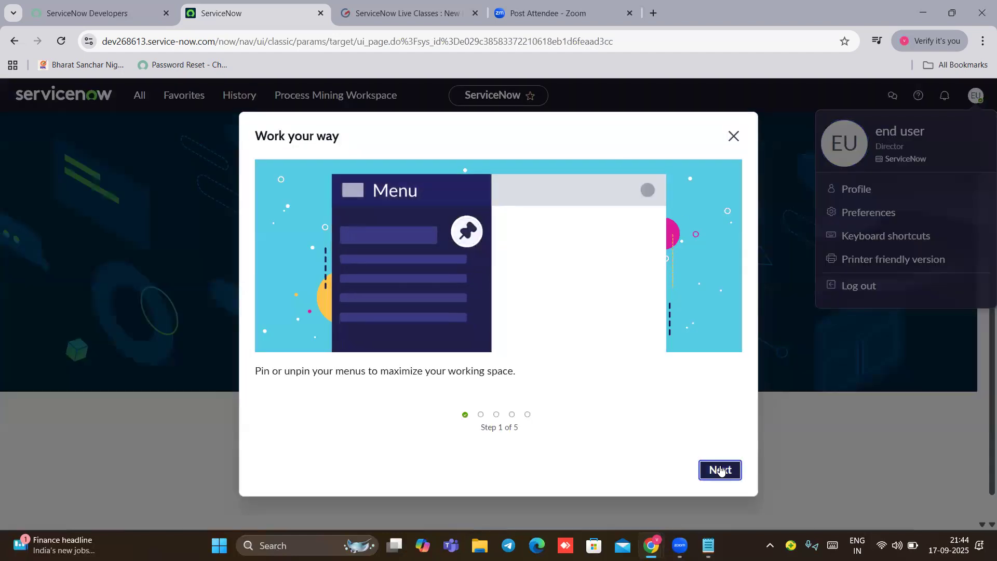
{"action": "left_click", "coordinate": [720, 470]}
{"action": "left_click", "coordinate": [720, 470]}
{"action": "left_click", "coordinate": [720, 470]}
{"action": "left_click", "coordinate": [720, 469]}
{"action": "left_click", "coordinate": [717, 470]}
Step: Search the navigator for problem, change, incident and 'basic co', then clear it and close it
{"action": "left_click", "coordinate": [136, 102]}
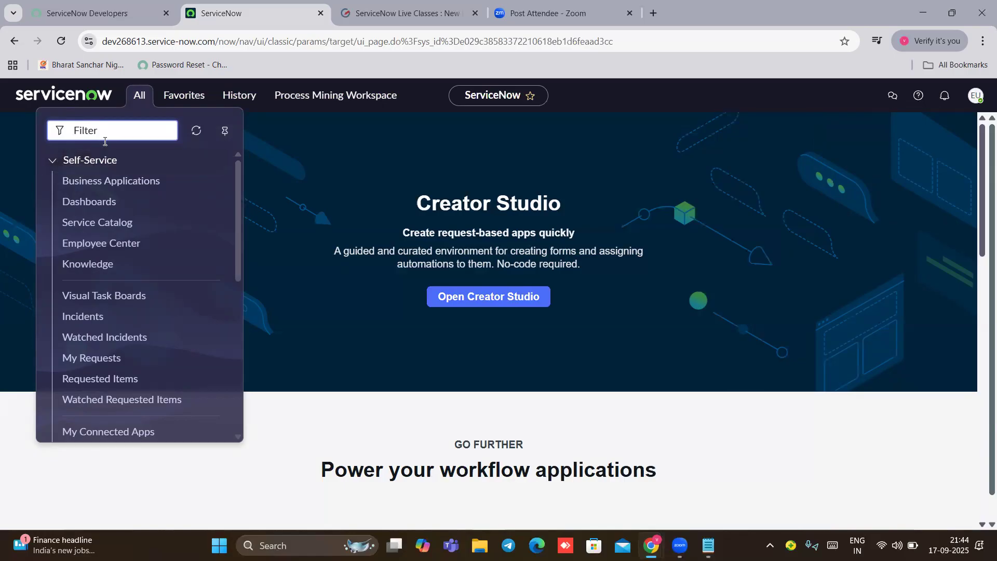
{"action": "type", "text": "problem"}
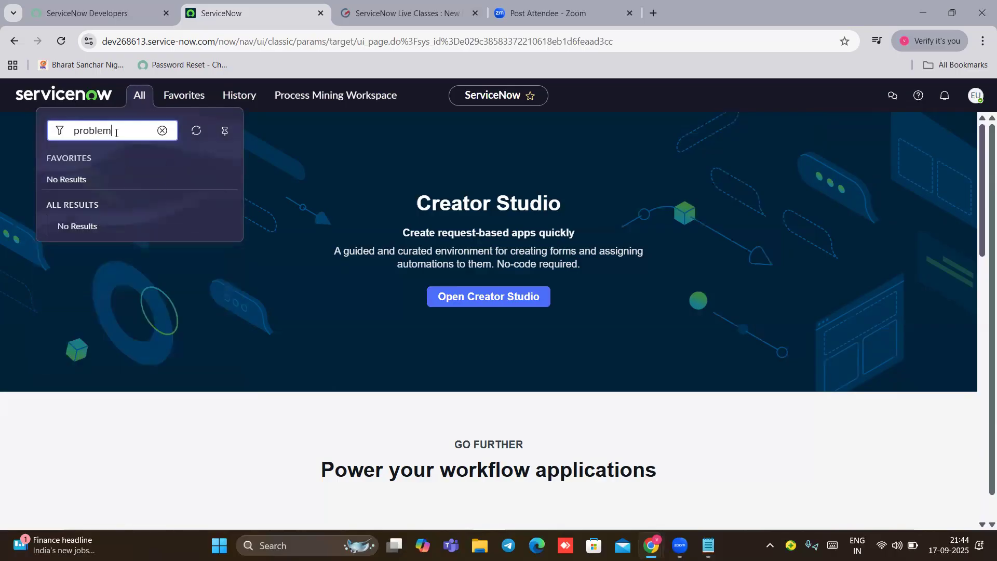
{"action": "key", "text": "BackSpace"}
{"action": "key", "text": "BackSpace"}
{"action": "key", "text": "BackSpace"}
{"action": "key", "text": "BackSpace"}
{"action": "key", "text": "BackSpace"}
{"action": "key", "text": "BackSpace"}
{"action": "key", "text": "BackSpace"}
{"action": "type", "text": "cha"}
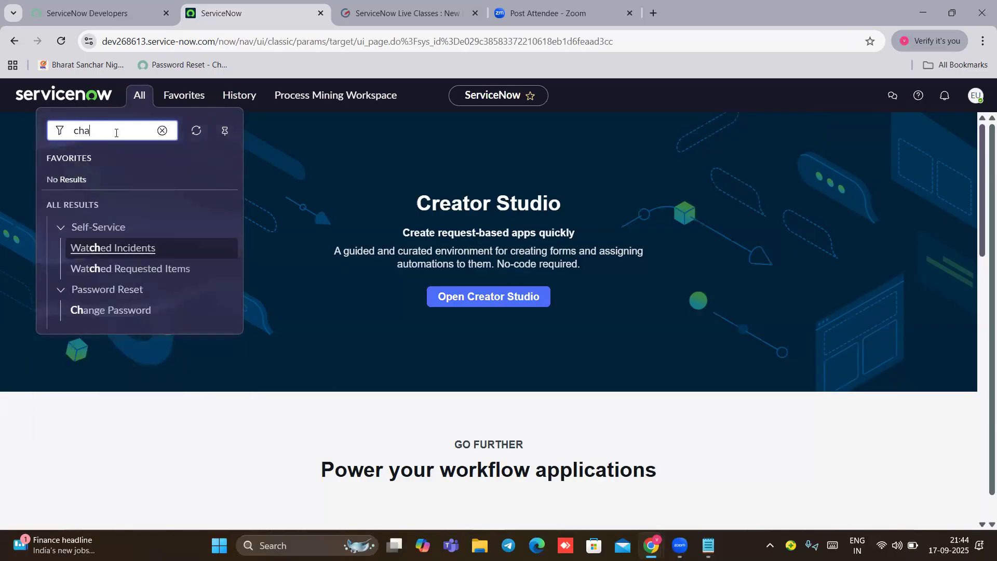
{"action": "type", "text": "nge"}
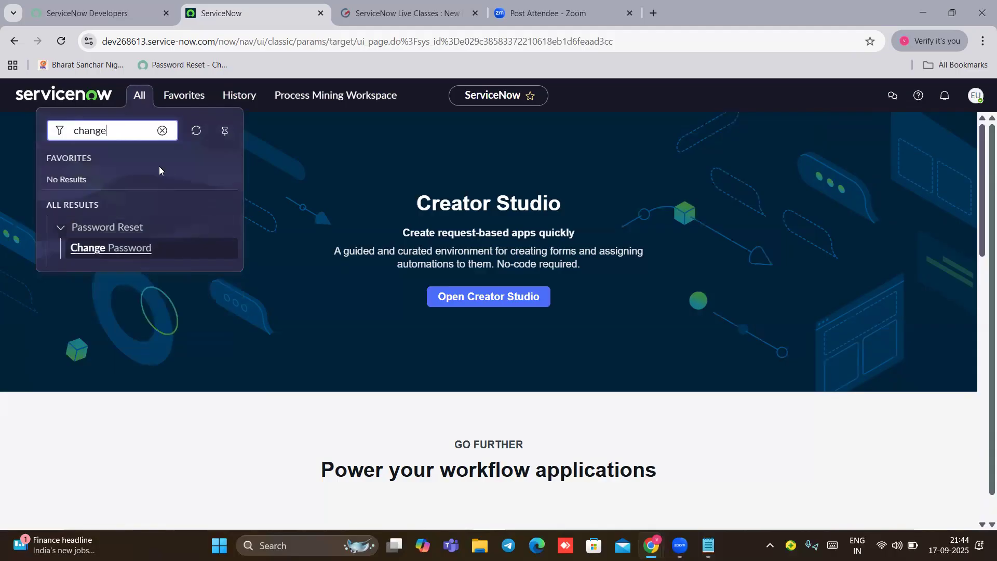
{"action": "key", "text": "BackSpace"}
{"action": "key", "text": "BackSpace"}
{"action": "key", "text": "BackSpace"}
{"action": "key", "text": "BackSpace"}
{"action": "key", "text": "BackSpace"}
{"action": "key", "text": "BackSpace"}
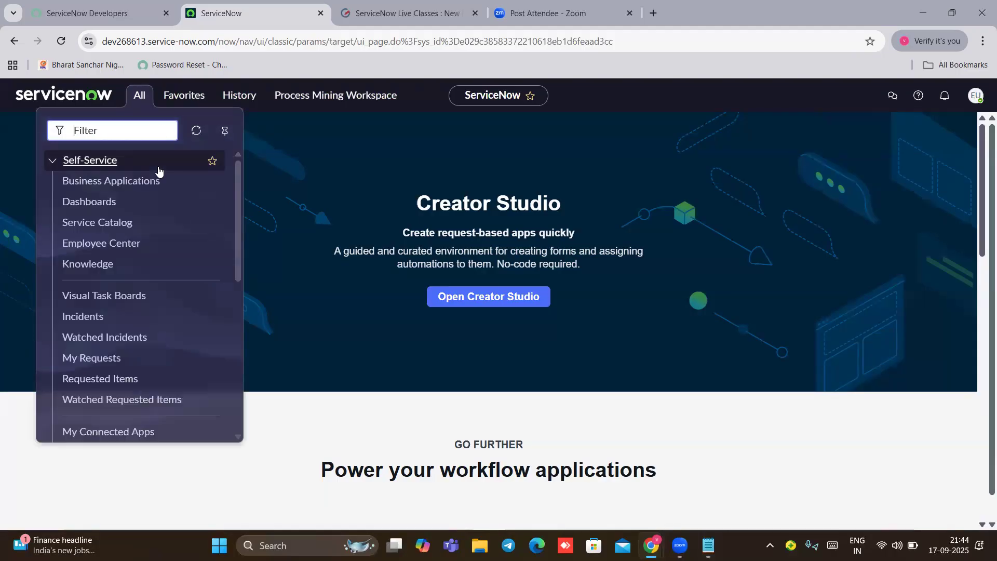
{"action": "type", "text": "incident"}
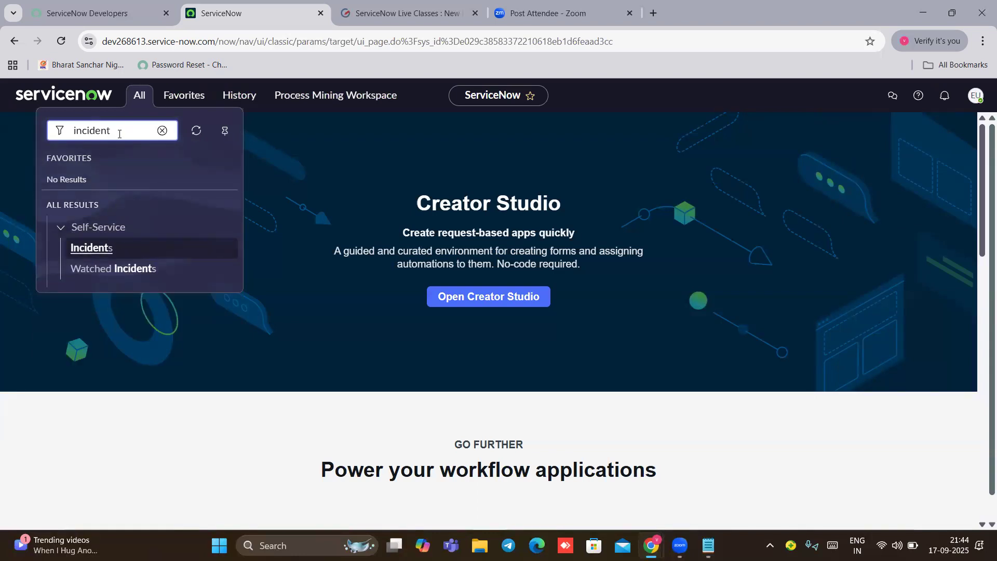
{"action": "key", "text": "BackSpace"}
{"action": "key", "text": "BackSpace"}
{"action": "key", "text": "BackSpace"}
{"action": "key", "text": "BackSpace"}
{"action": "key", "text": "BackSpace"}
{"action": "key", "text": "BackSpace"}
{"action": "key", "text": "BackSpace"}
{"action": "key", "text": "BackSpace"}
{"action": "type", "text": "basi"}
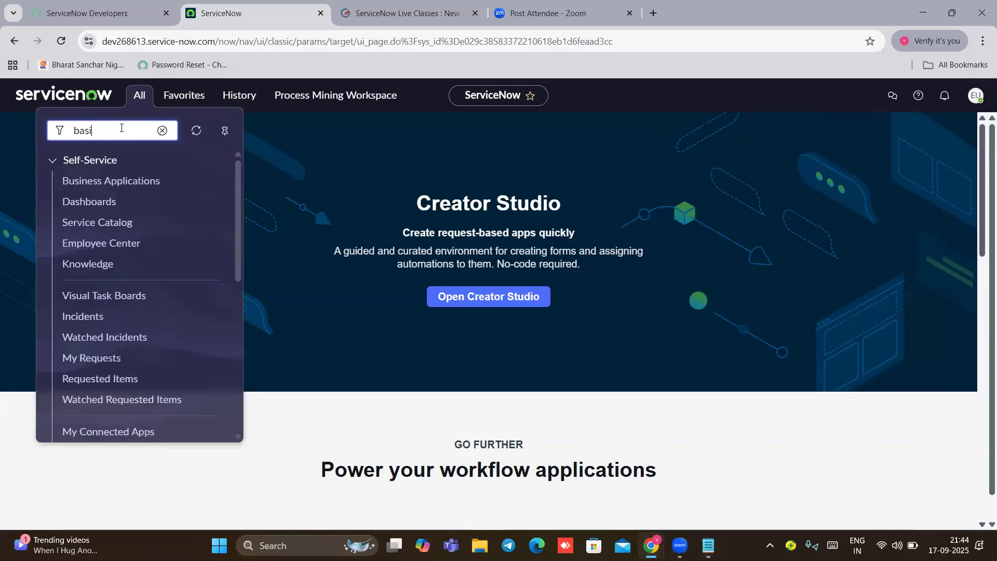
{"action": "type", "text": "c co"}
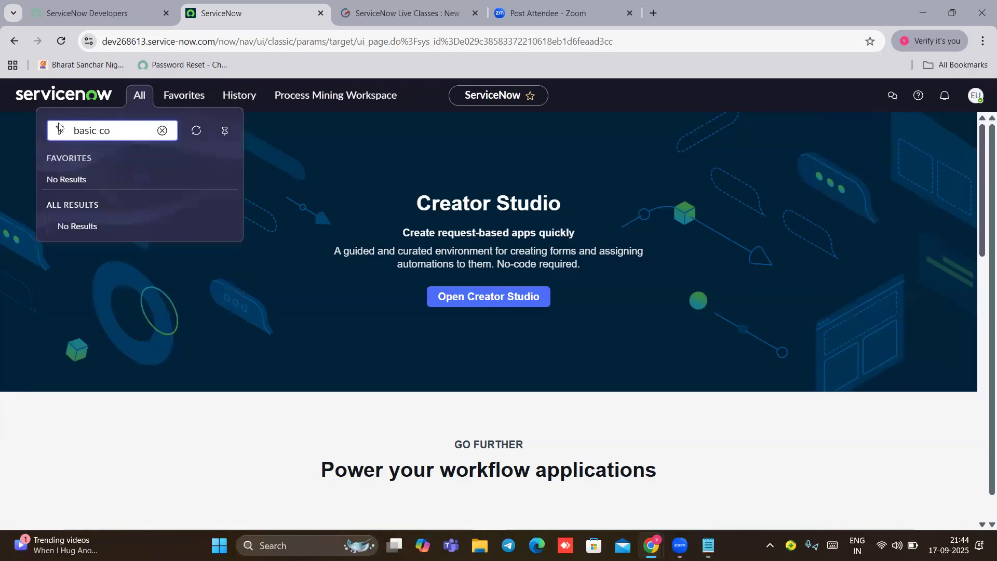
{"action": "left_click", "coordinate": [162, 131]}
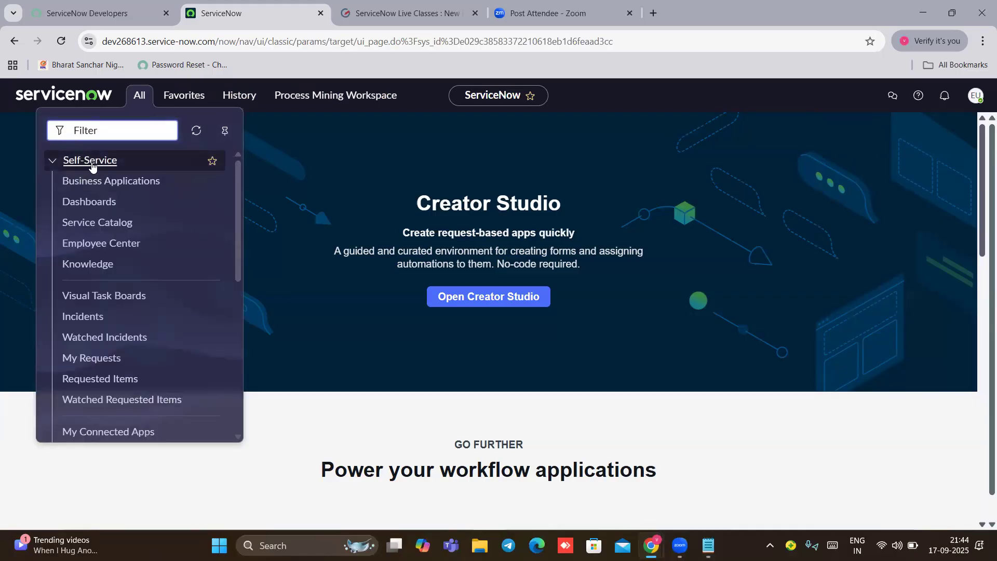
{"action": "left_click", "coordinate": [490, 158]}
Step: Log the end user out, enter admin as login user name, and switch to the Developer portal tab
{"action": "left_click", "coordinate": [975, 99]}
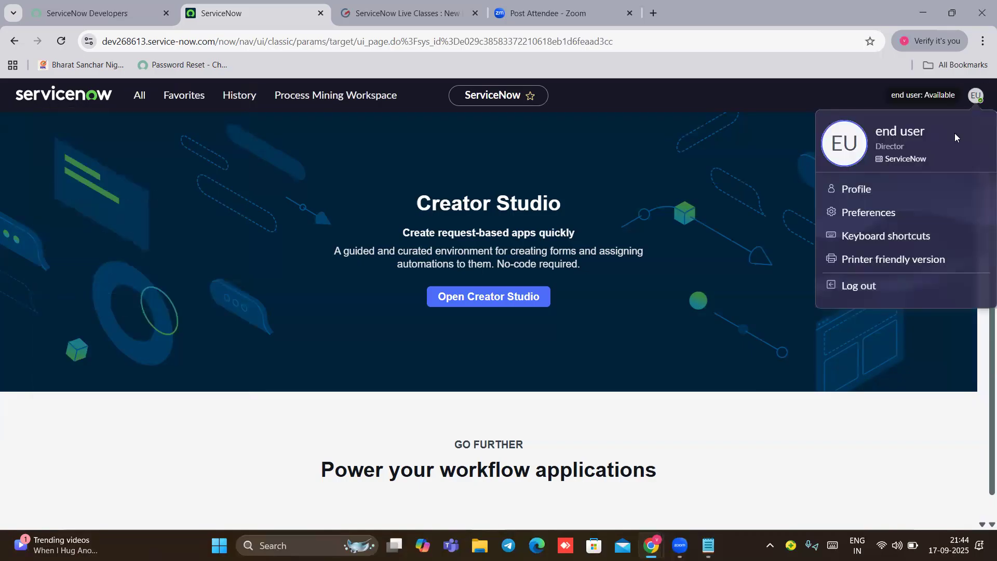
{"action": "left_click", "coordinate": [858, 286]}
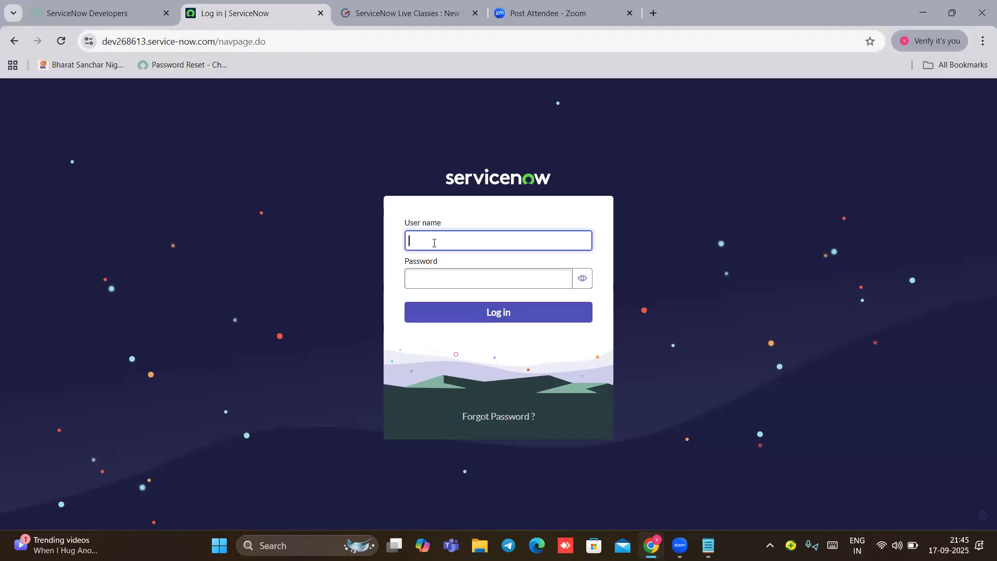
{"action": "type", "text": "admin"}
{"action": "left_click", "coordinate": [444, 278]}
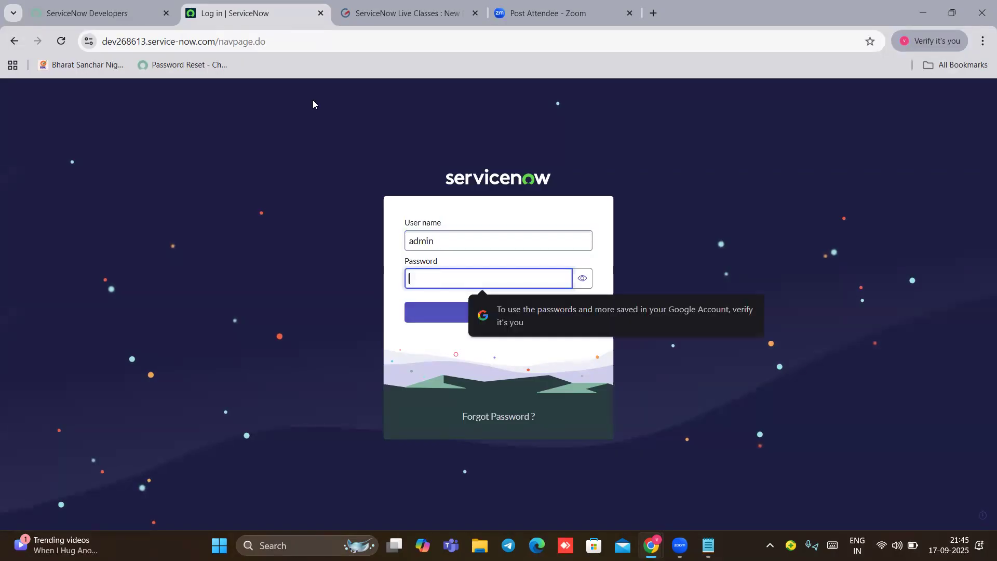
{"action": "left_click", "coordinate": [92, 11]}
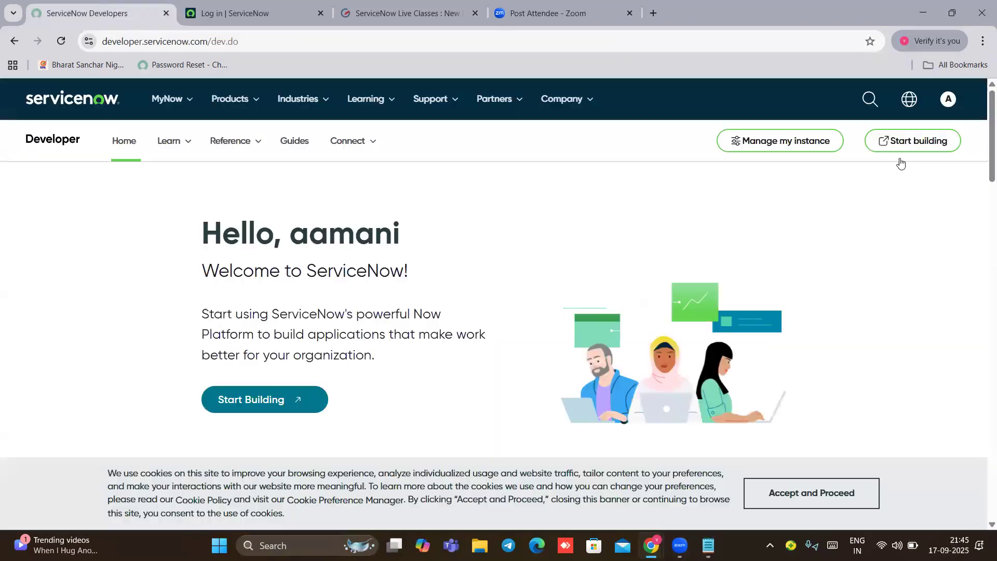
Step: Copy the instance admin password from Manage my instance and log back in as admin
{"action": "left_click", "coordinate": [805, 143]}
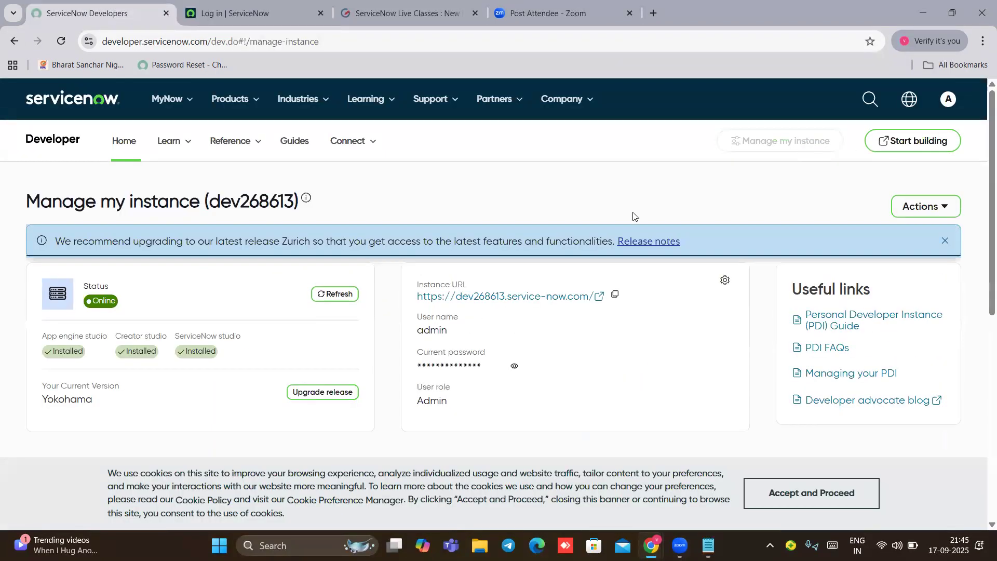
{"action": "left_click", "coordinate": [514, 367]}
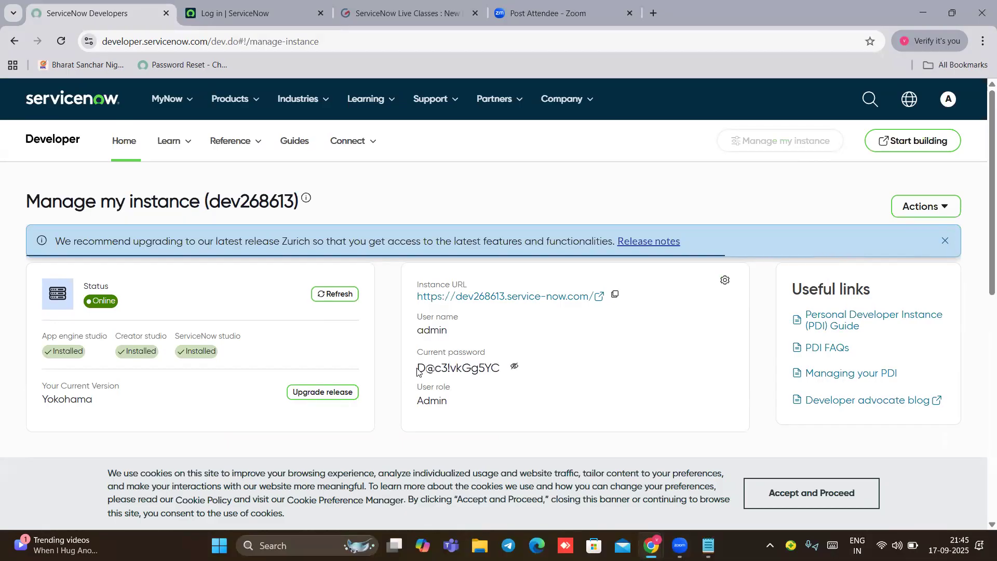
{"action": "left_click_drag", "start_coordinate": [419, 370], "coordinate": [508, 370]}
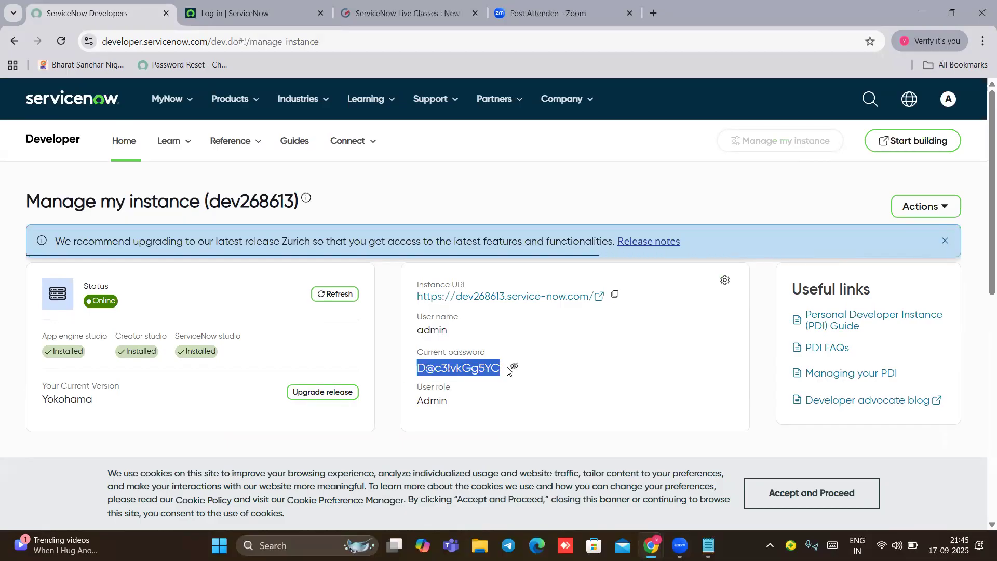
{"action": "left_click", "coordinate": [183, 13]}
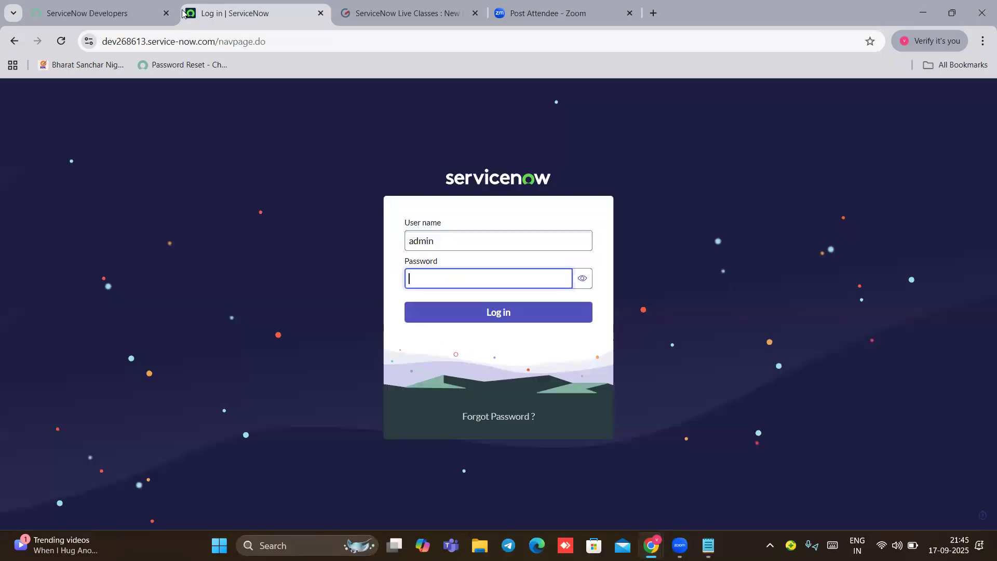
{"action": "left_click", "coordinate": [415, 273]}
{"action": "key", "text": "ctrl+v"}
{"action": "left_click", "coordinate": [457, 310]}
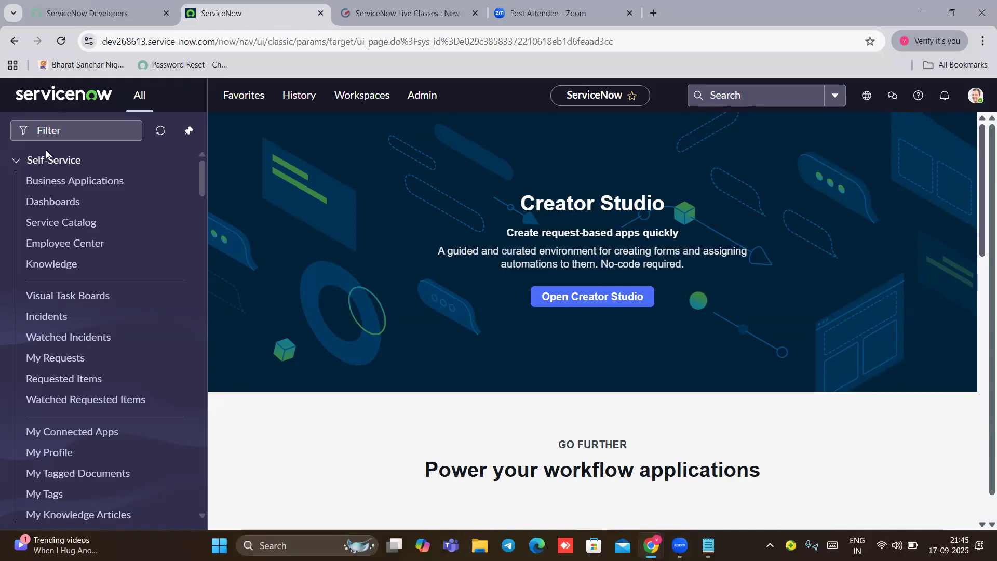
Step: Filter the navigator for 'user admi', open the Users list, and start a new user record
{"action": "left_click", "coordinate": [48, 134]}
{"action": "type", "text": "user a"}
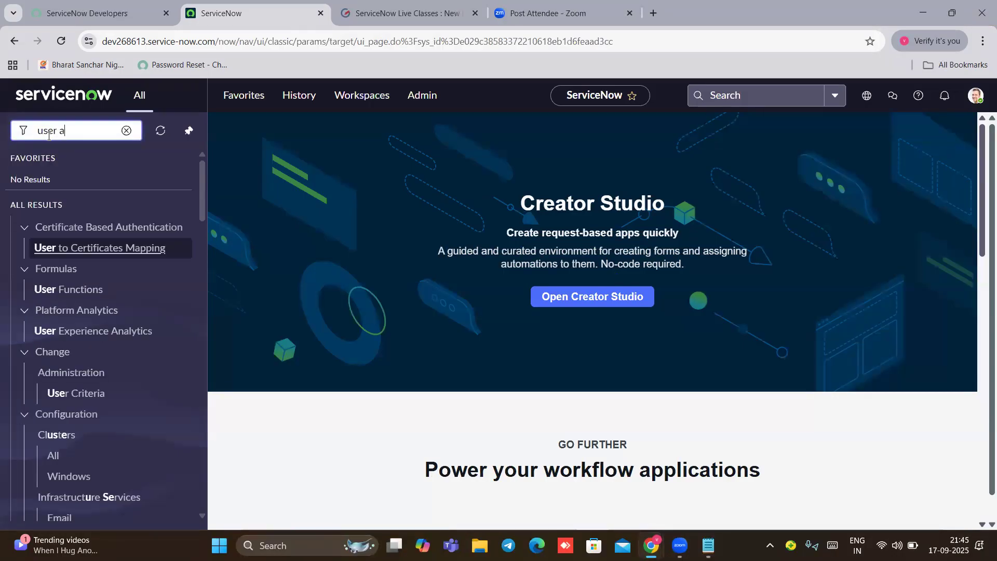
{"action": "type", "text": "dmi"}
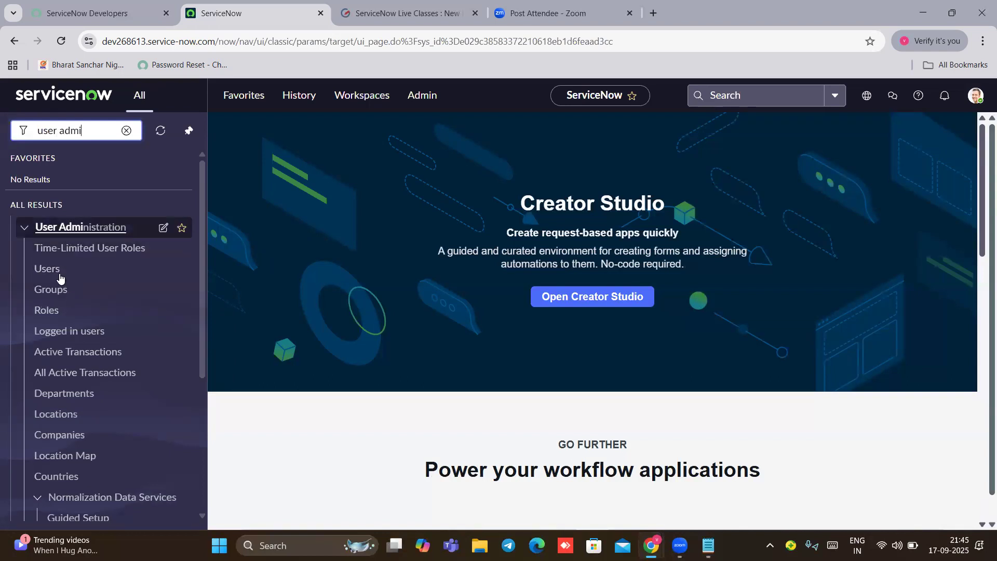
{"action": "left_click", "coordinate": [55, 272]}
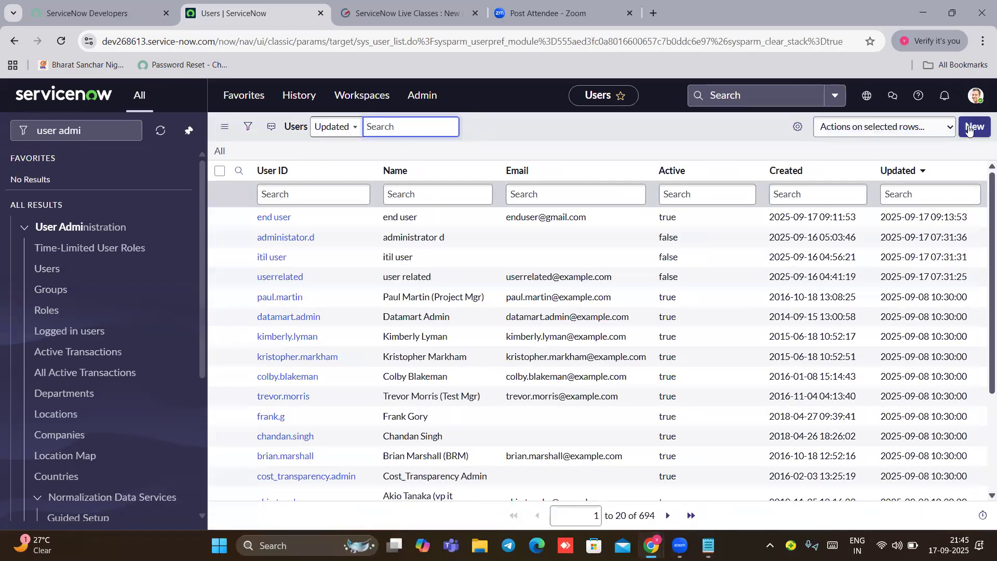
{"action": "left_click", "coordinate": [969, 129]}
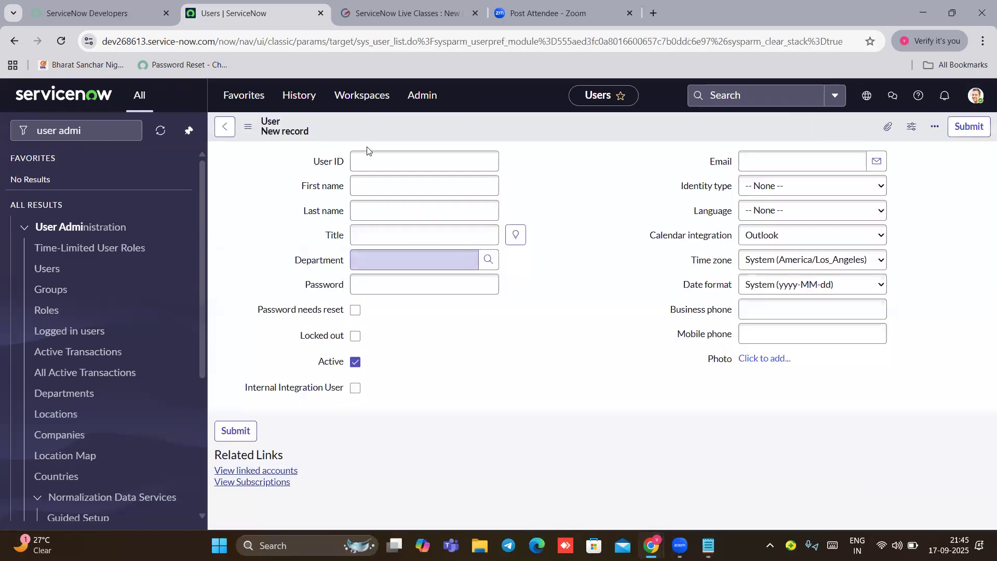
Step: Enter the user ID, first and last name, title IT Technician and department IT
{"action": "left_click", "coordinate": [357, 170]}
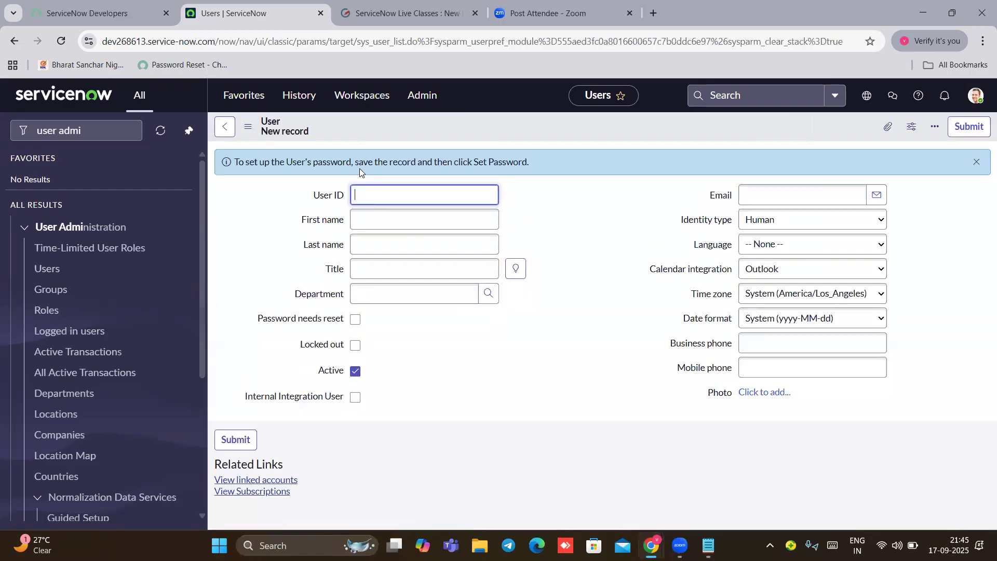
{"action": "type", "text": "user itil"}
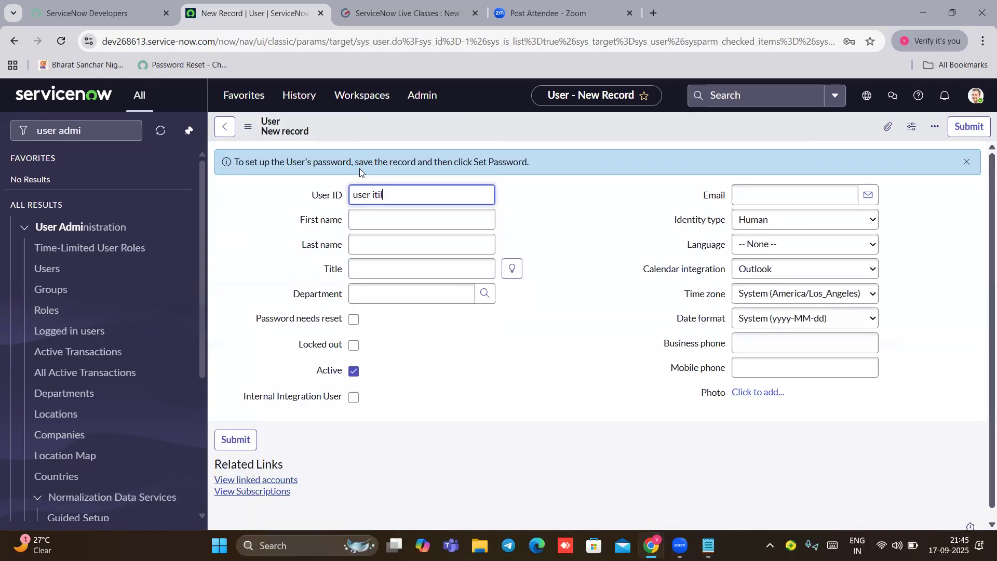
{"action": "left_click", "coordinate": [365, 218]}
{"action": "type", "text": "user"}
{"action": "left_click", "coordinate": [364, 250]}
{"action": "type", "text": "itil"}
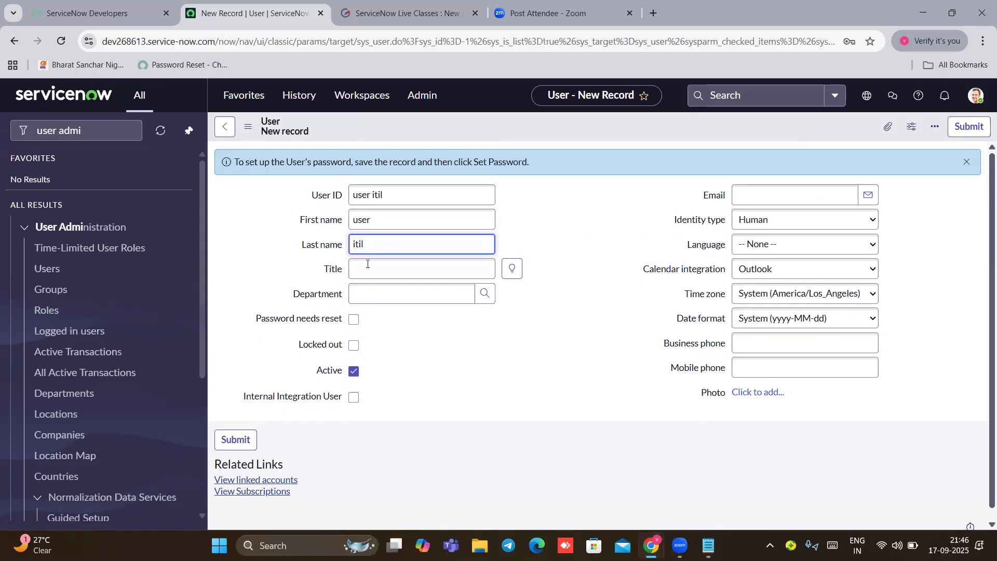
{"action": "left_click", "coordinate": [511, 268]}
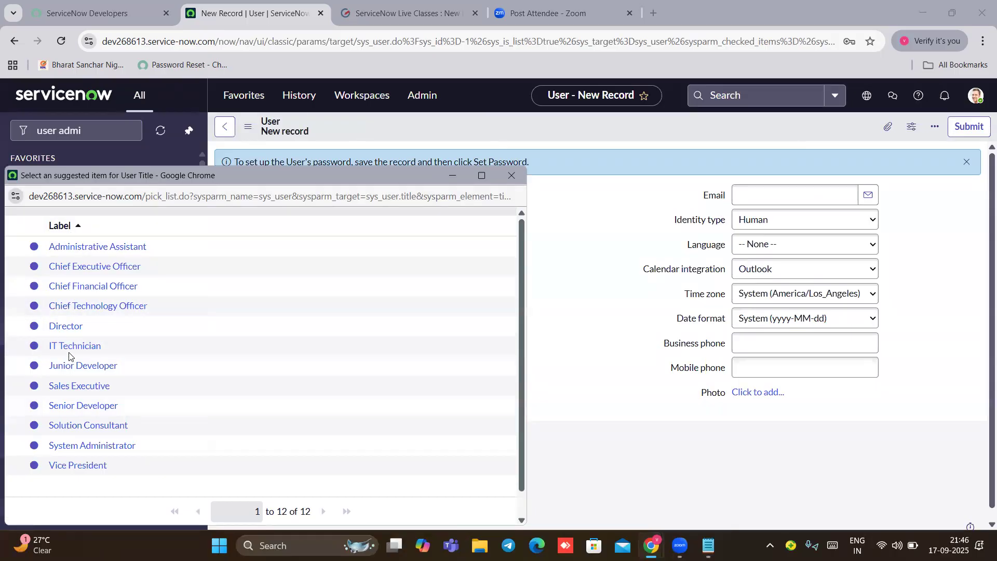
{"action": "left_click", "coordinate": [115, 344]}
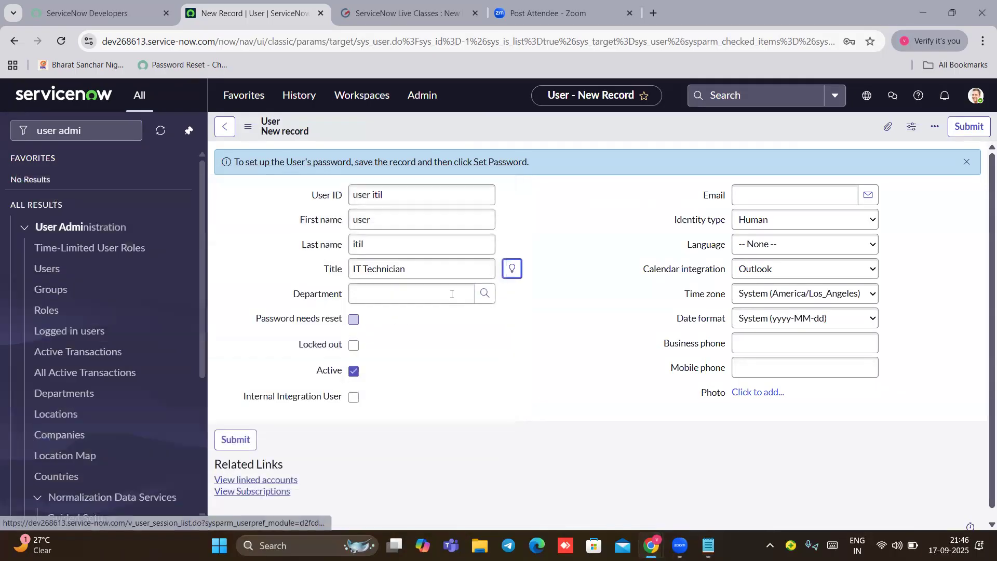
{"action": "left_click", "coordinate": [481, 296]}
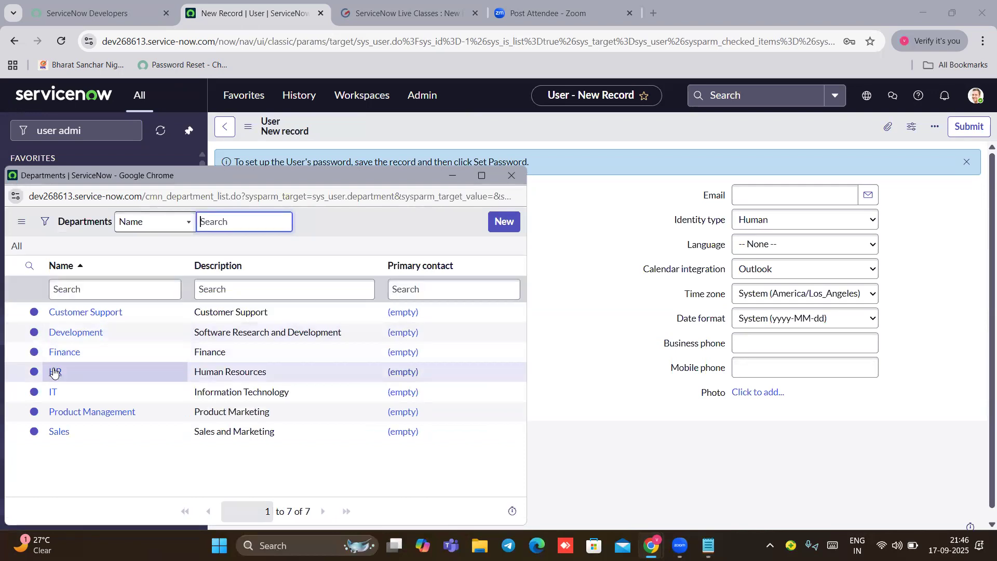
{"action": "left_click", "coordinate": [55, 393]}
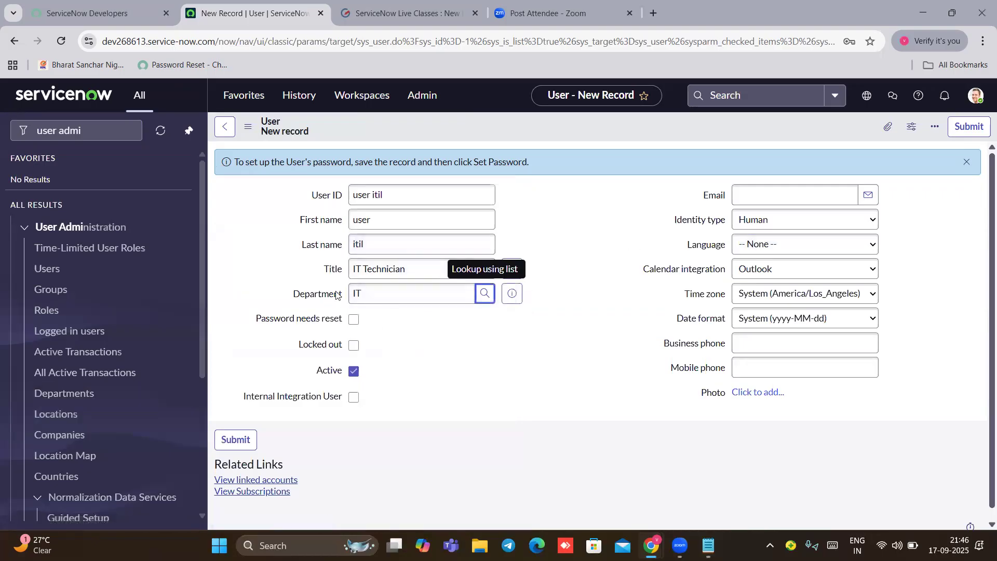
Step: Fill in the user's email, set the language to English, and submit the record
{"action": "left_click", "coordinate": [806, 200]}
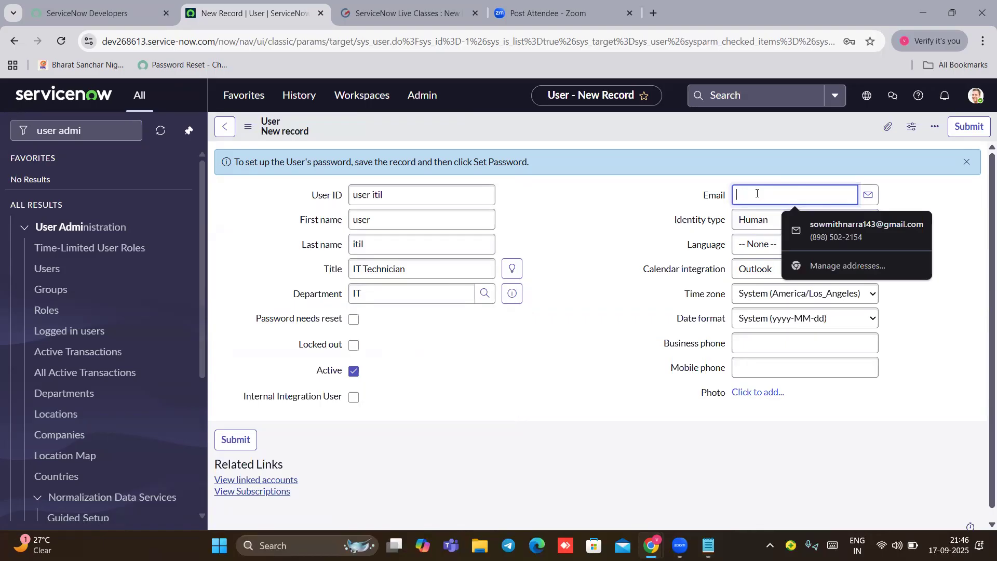
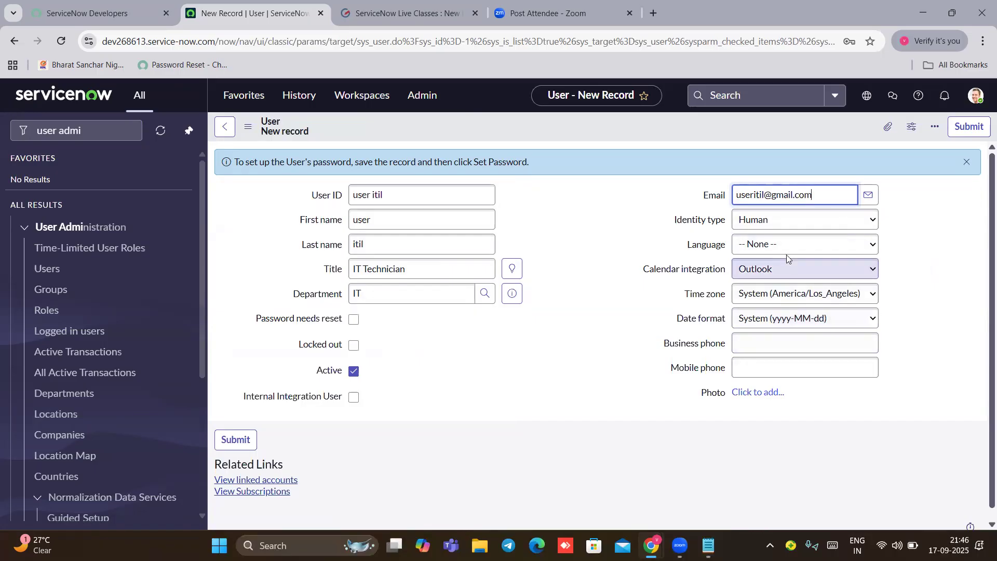
{"action": "left_click", "coordinate": [787, 252]}
{"action": "left_click", "coordinate": [775, 279]}
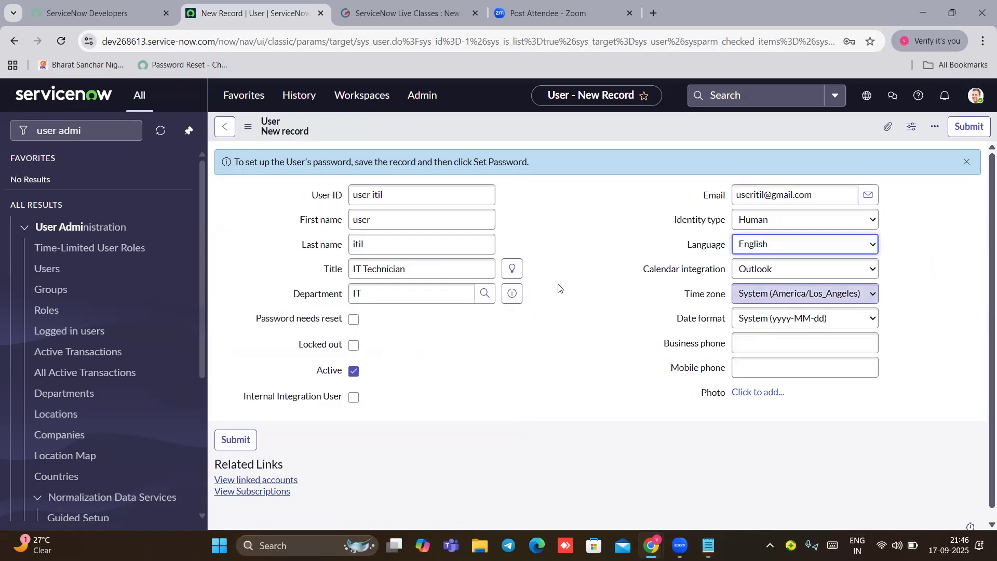
{"action": "scroll", "coordinate": [540, 325], "scroll_direction": "down", "scroll_amount": 1}
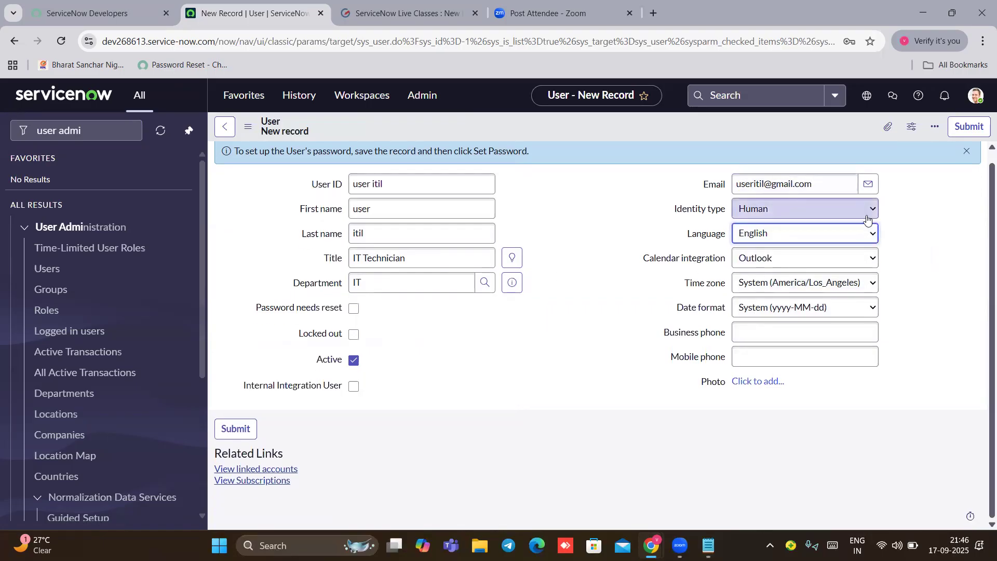
{"action": "left_click", "coordinate": [837, 132]}
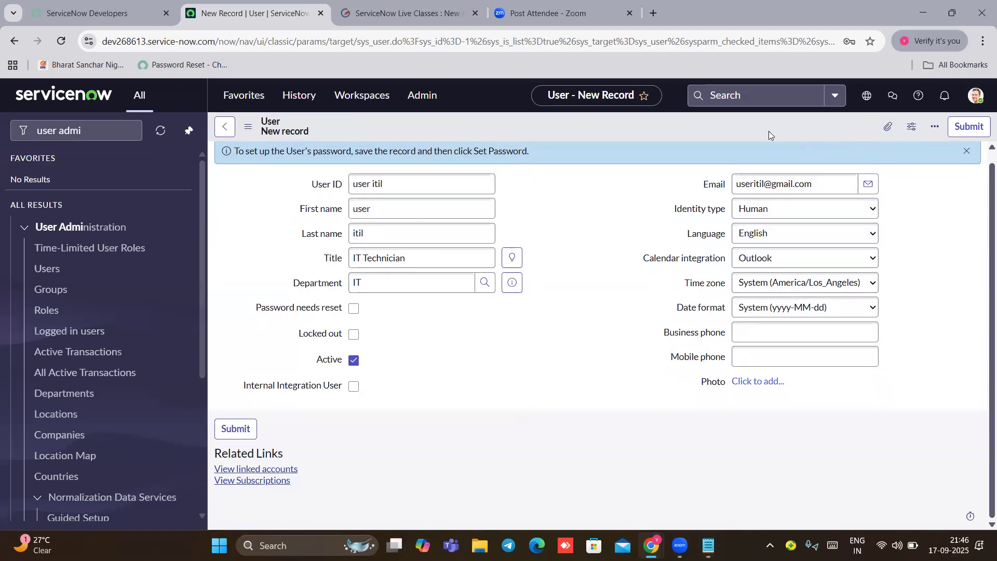
{"action": "left_click", "coordinate": [962, 131]}
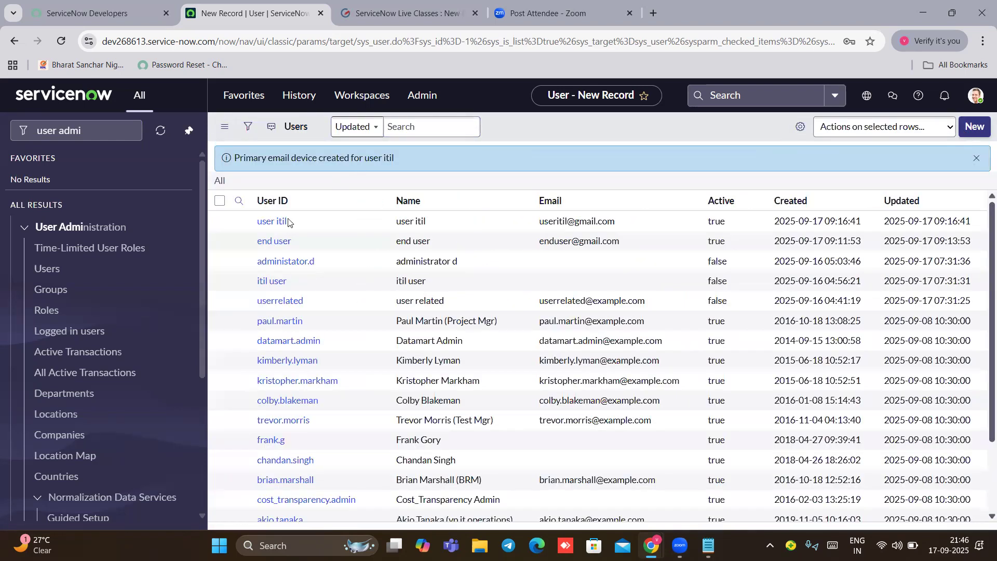
Step: Open the itil user's record and generate a random password, copying it
{"action": "left_click", "coordinate": [273, 248]}
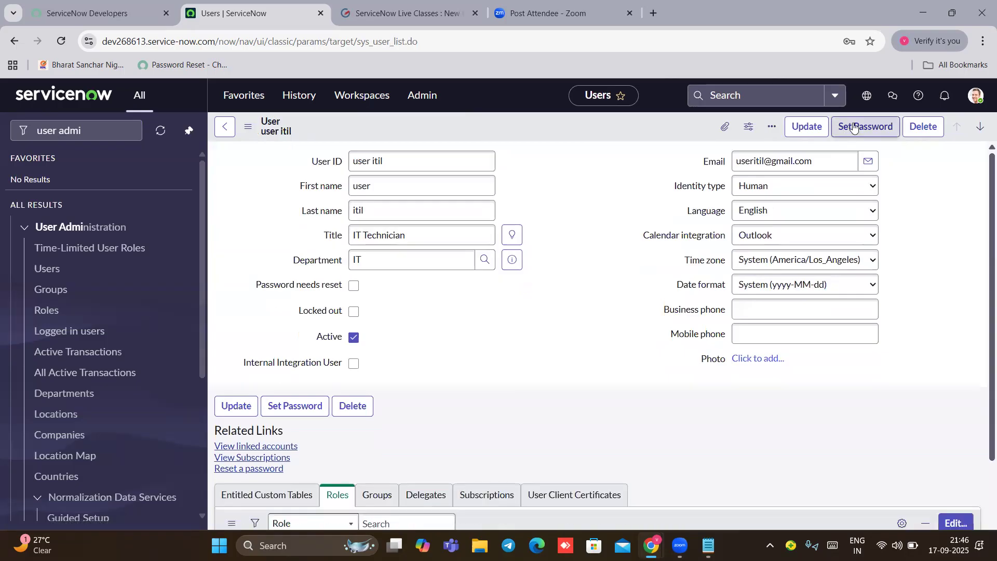
{"action": "left_click", "coordinate": [853, 128]}
{"action": "left_click", "coordinate": [696, 179]}
{"action": "left_click", "coordinate": [645, 213]}
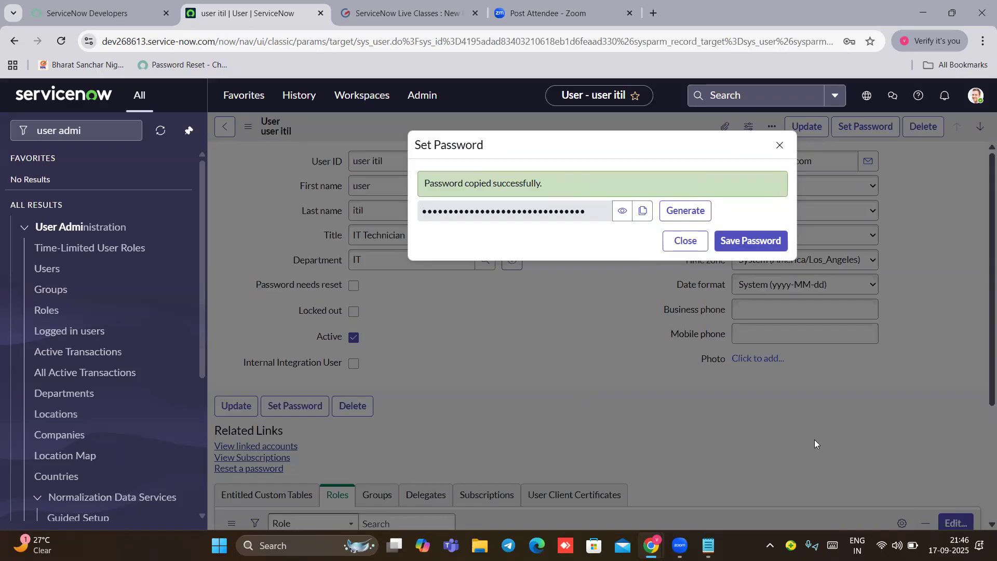
Step: Note the password in Notepad under 'user itil' and save it to the account
{"action": "mouse_move", "coordinate": [703, 545]}
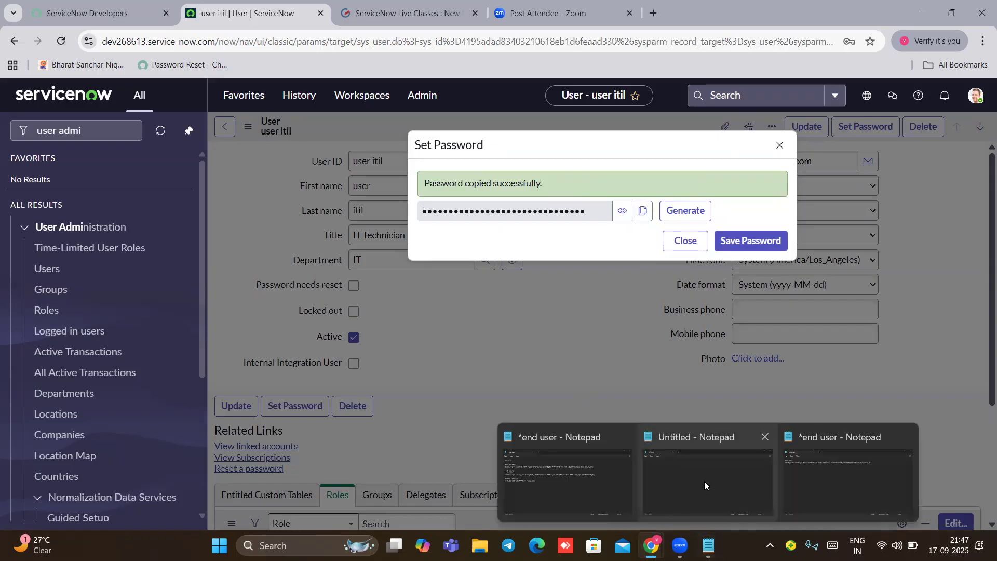
{"action": "left_click", "coordinate": [627, 435]}
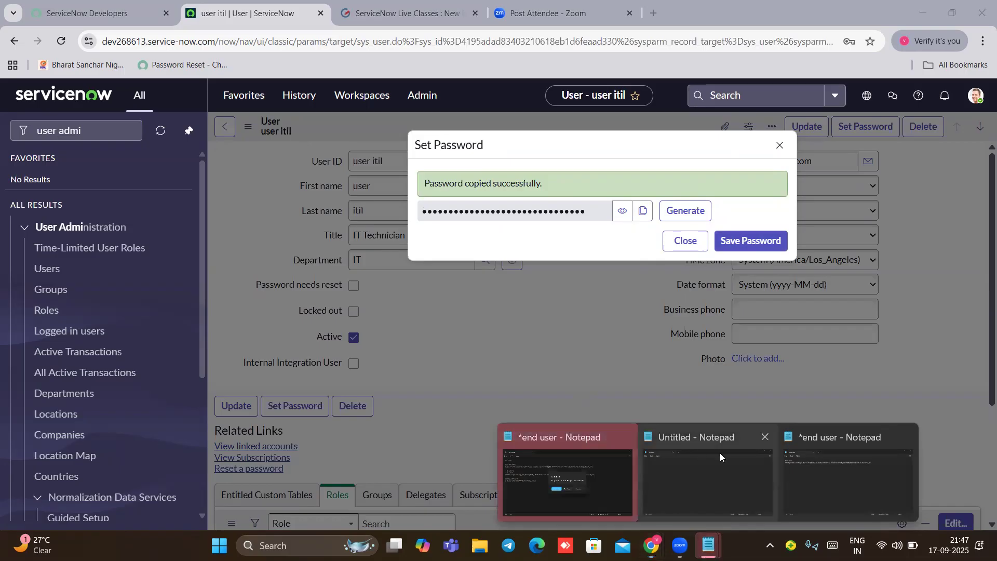
{"action": "left_click", "coordinate": [807, 478]}
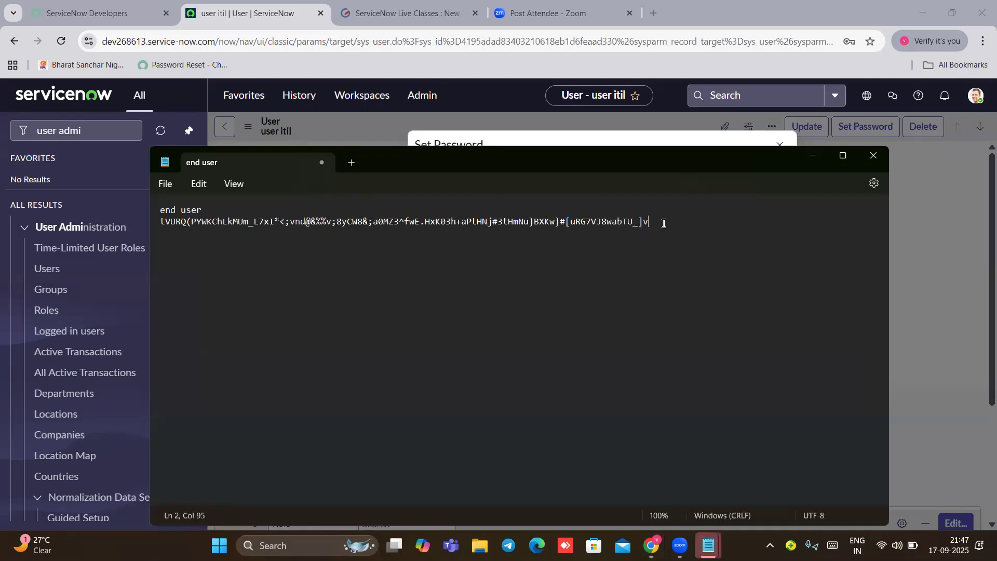
{"action": "key", "text": "Return"}
{"action": "key", "text": "Return"}
{"action": "type", "text": "user itil"}
{"action": "key", "text": "ctrl+v"}
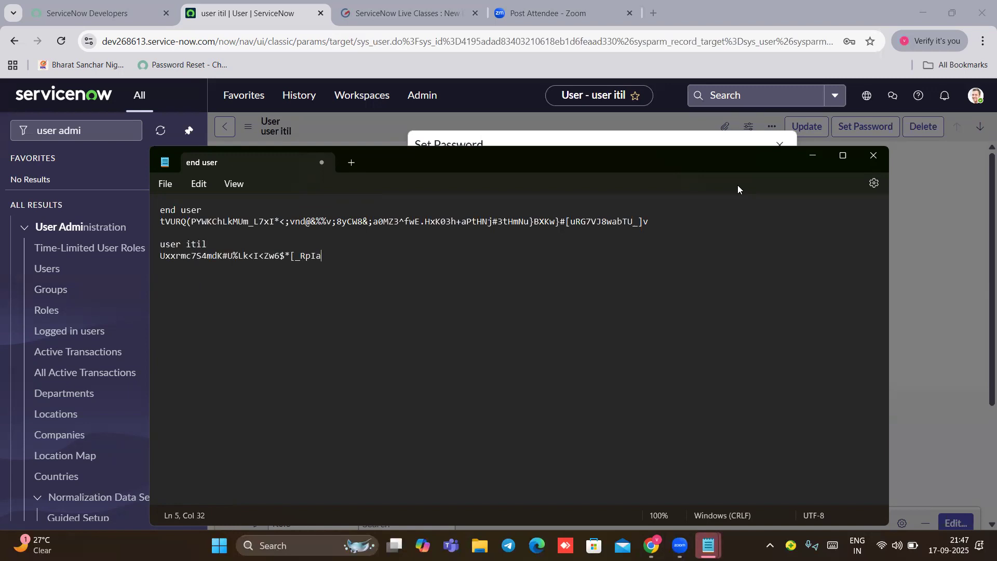
{"action": "left_click", "coordinate": [813, 156]}
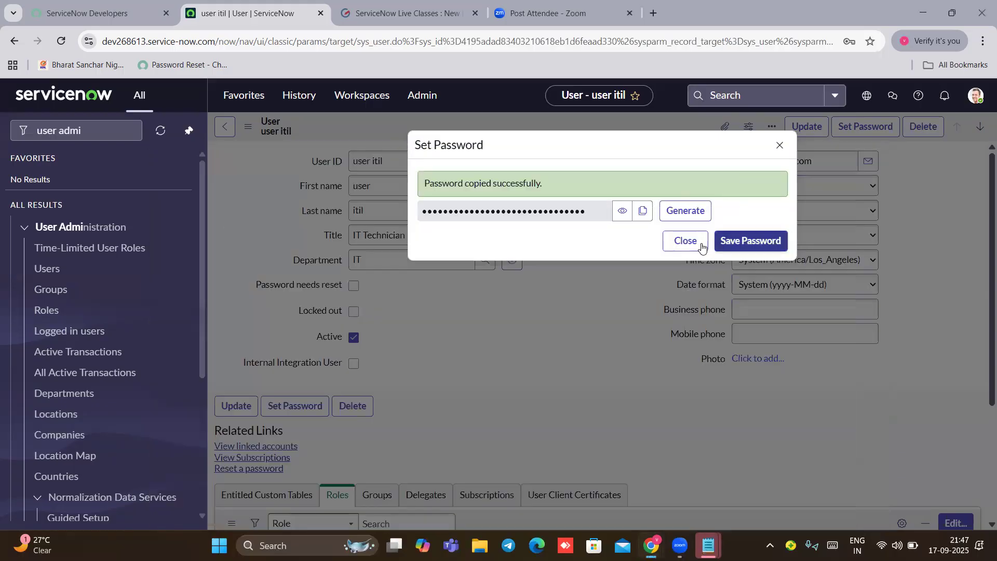
{"action": "left_click", "coordinate": [728, 247]}
Step: Close the password dialog and open a printer-friendly copy of the itil user record
{"action": "left_click", "coordinate": [682, 247]}
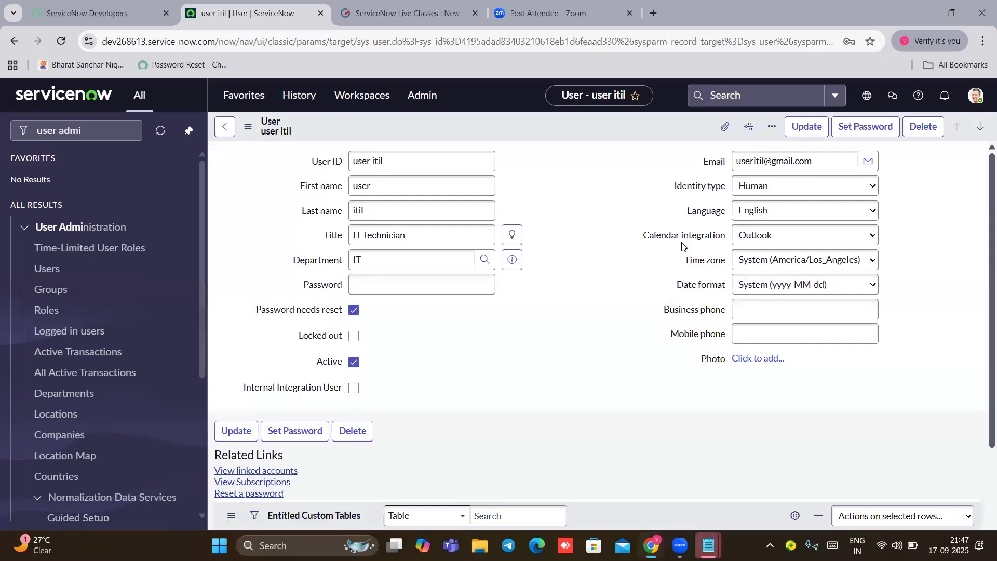
{"action": "left_click", "coordinate": [971, 96]}
{"action": "left_click", "coordinate": [844, 312]}
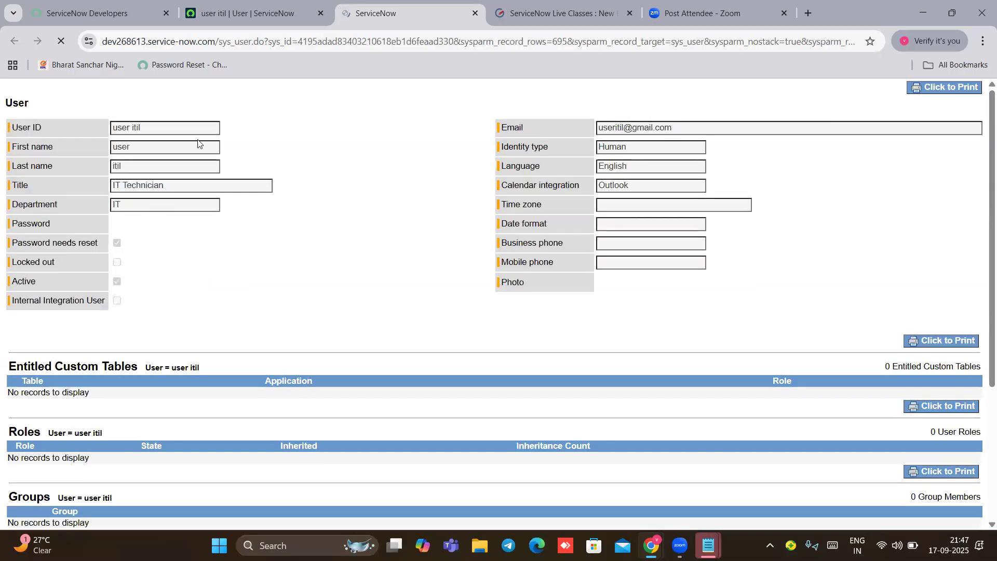
{"action": "left_click", "coordinate": [186, 21]}
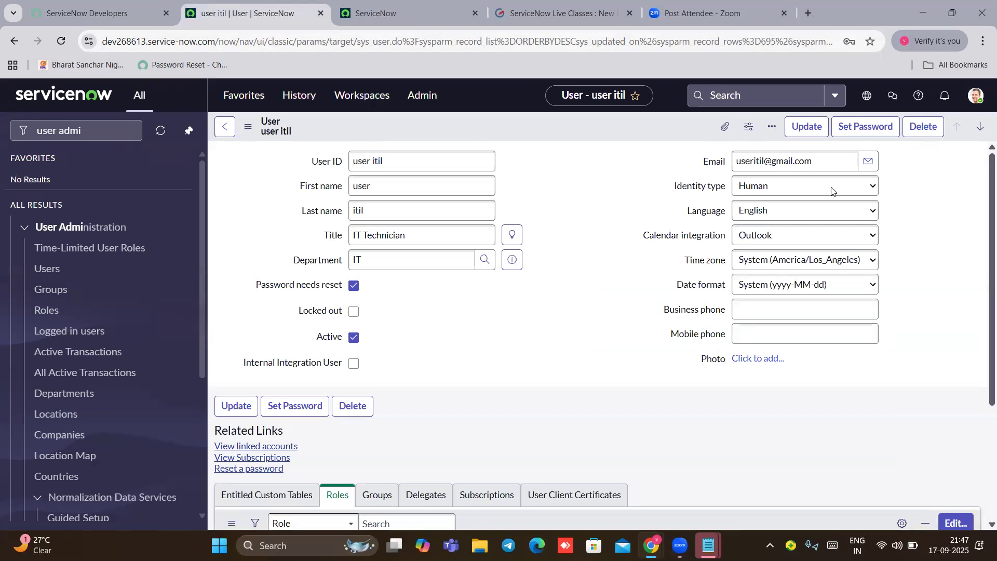
{"action": "left_click", "coordinate": [971, 100]}
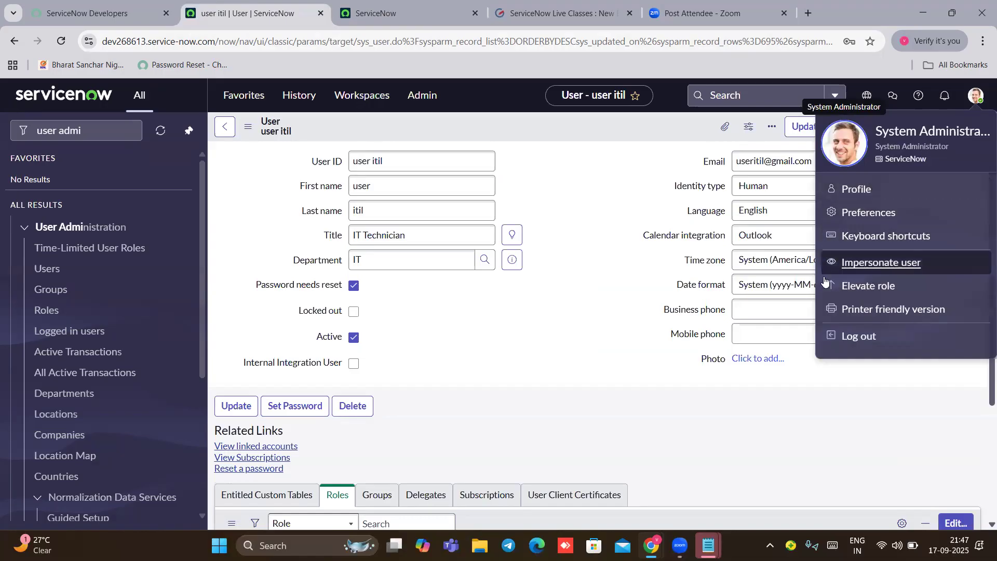
Step: Log out, sign in as 'itiuse' with the generated password, and enter it as current password
{"action": "left_click", "coordinate": [857, 338]}
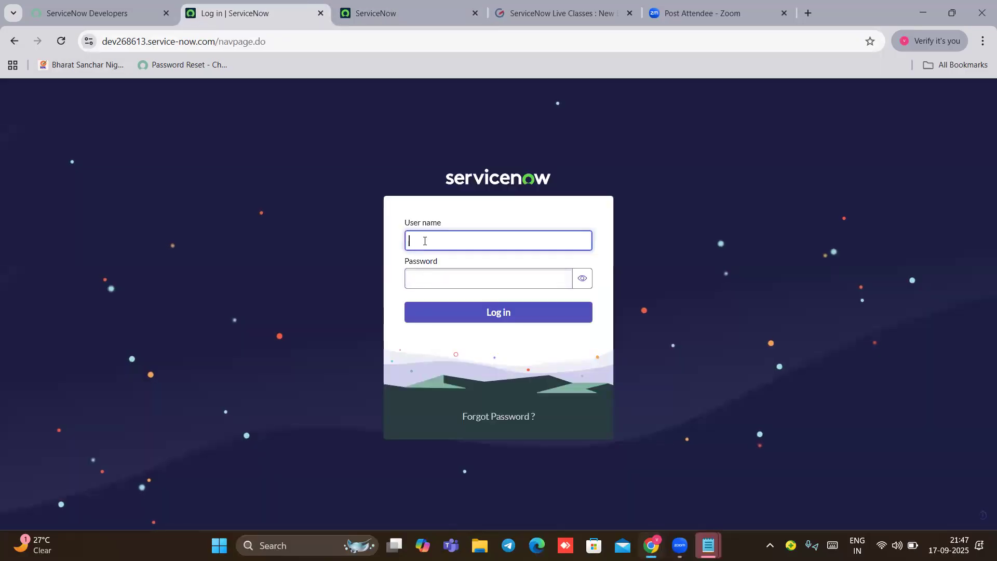
{"action": "type", "text": "iti"}
{"action": "type", "text": "use"}
{"action": "left_click", "coordinate": [424, 274]}
{"action": "key", "text": "ctrl+v"}
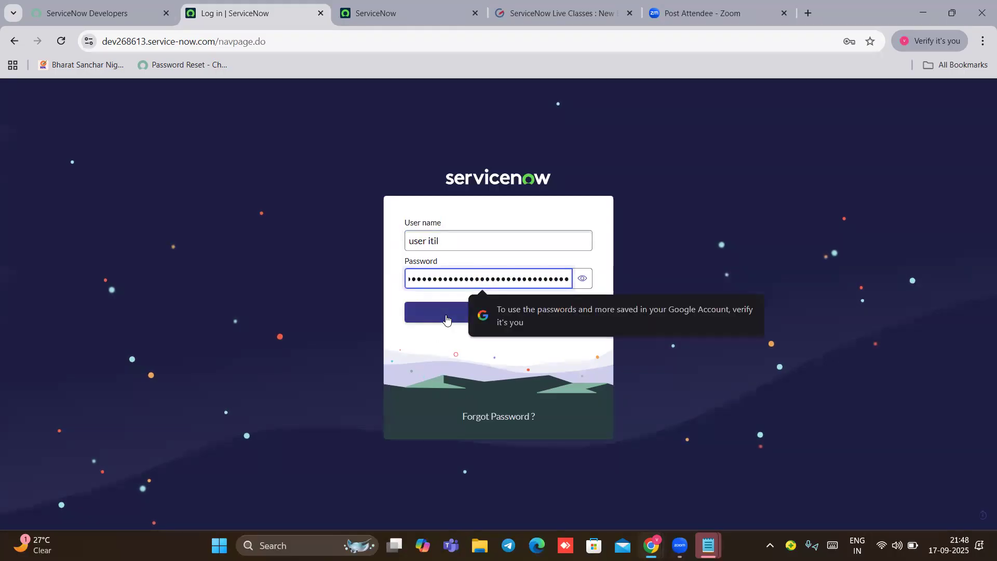
{"action": "left_click", "coordinate": [446, 320]}
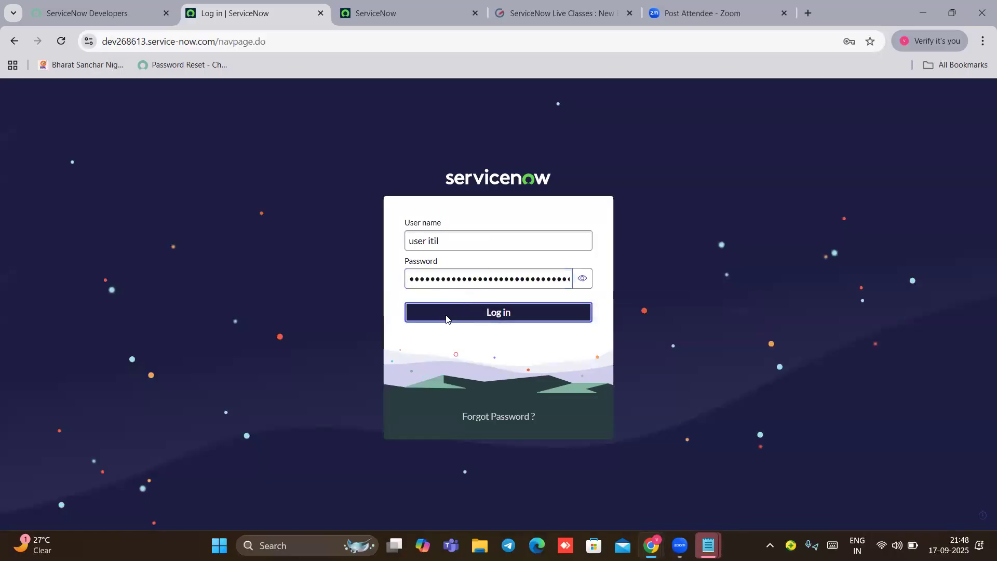
{"action": "left_click", "coordinate": [447, 276]}
{"action": "key", "text": "ctrl+v"}
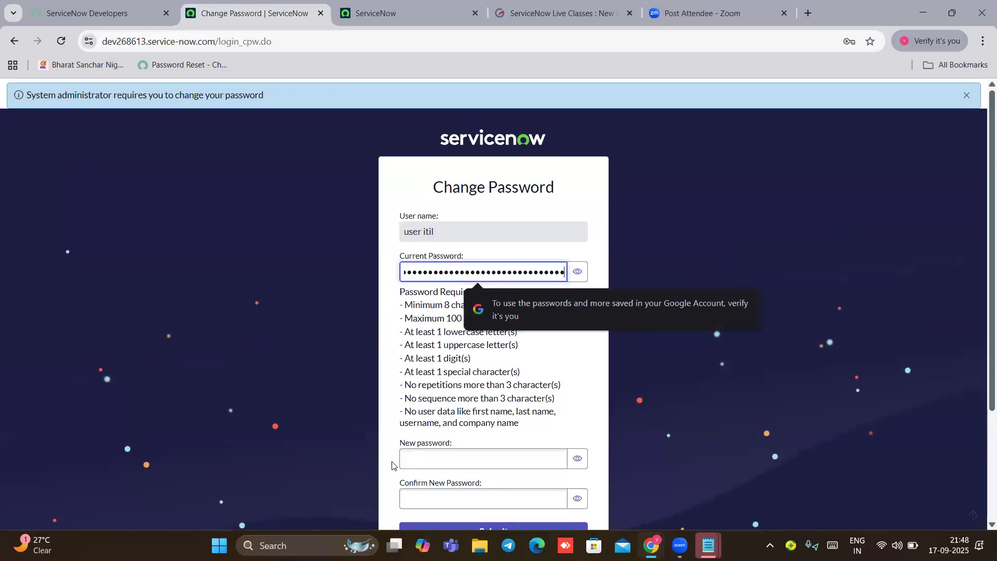
Step: Enter and confirm a new password for the ITIL user, submit, and check the signed-in account
{"action": "left_click", "coordinate": [425, 465]}
{"action": "type", "text": "•"}
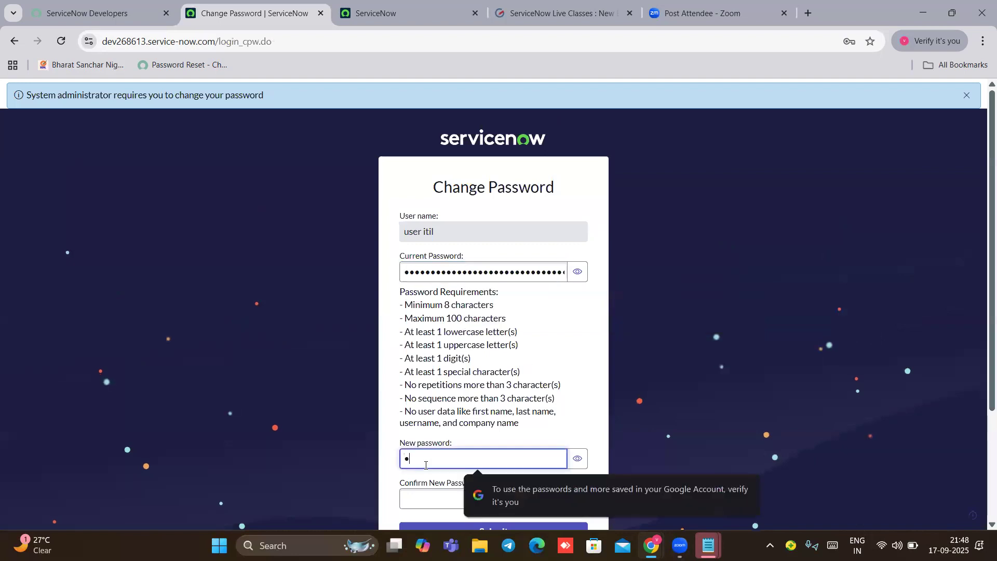
{"action": "key", "text": "BackSpace"}
{"action": "key", "text": "BackSpace"}
{"action": "type", "text": "••••••"}
{"action": "type", "text": "••"}
{"action": "type", "text": "••"}
{"action": "key", "text": "BackSpace"}
{"action": "key", "text": "BackSpace"}
{"action": "key", "text": "BackSpace"}
{"action": "key", "text": "BackSpace"}
{"action": "key", "text": "BackSpace"}
{"action": "key", "text": "BackSpace"}
{"action": "key", "text": "BackSpace"}
{"action": "key", "text": "BackSpace"}
{"action": "key", "text": "BackSpace"}
{"action": "key", "text": "BackSpace"}
{"action": "key", "text": "BackSpace"}
{"action": "key", "text": "BackSpace"}
{"action": "key", "text": "BackSpace"}
{"action": "key", "text": "BackSpace"}
{"action": "type", "text": "•••••••"}
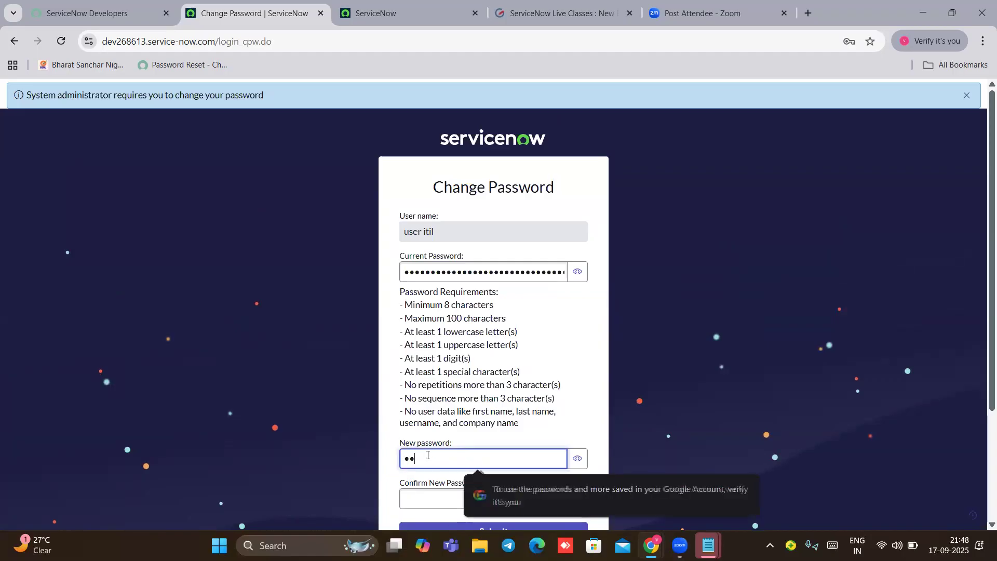
{"action": "type", "text": "••••"}
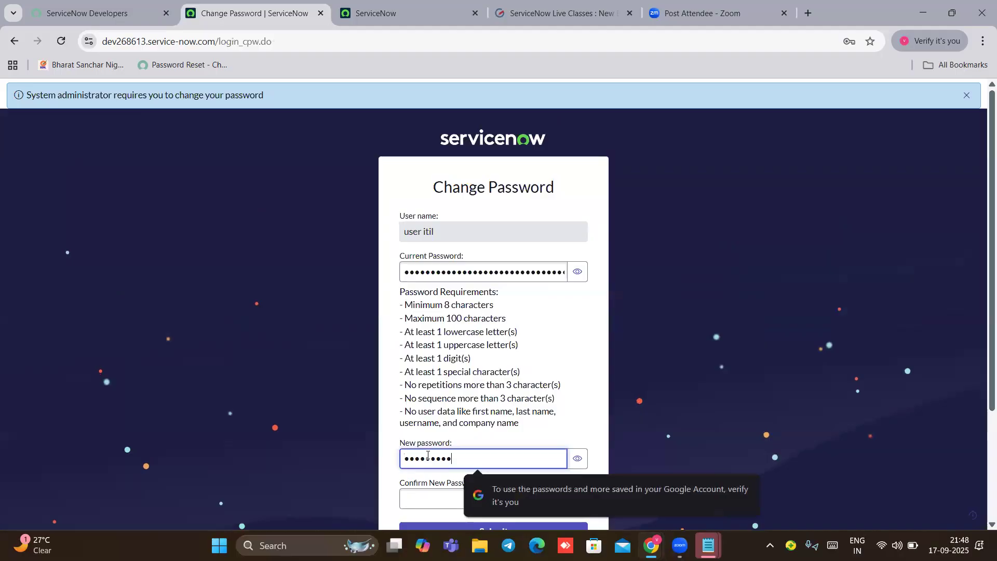
{"action": "type", "text": "••••"}
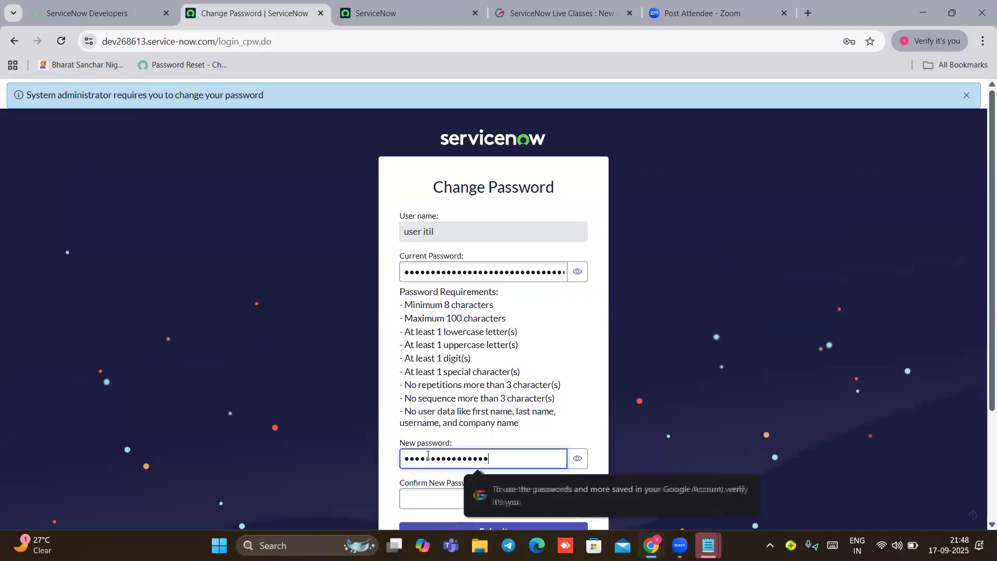
{"action": "scroll", "coordinate": [465, 431], "scroll_direction": "down", "scroll_amount": 2}
{"action": "left_click", "coordinate": [414, 366]}
{"action": "type", "text": "••••••••••"}
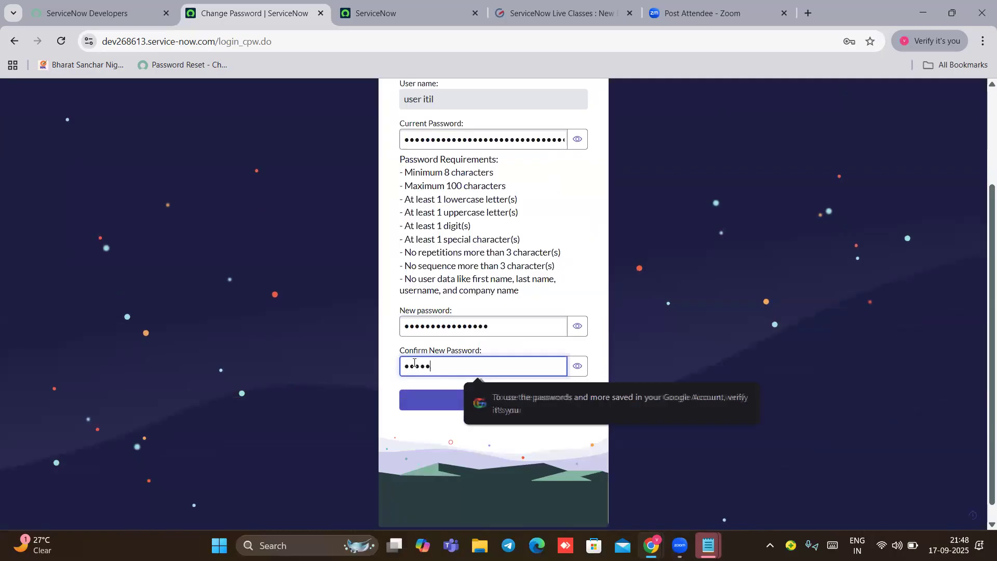
{"action": "type", "text": "•••••"}
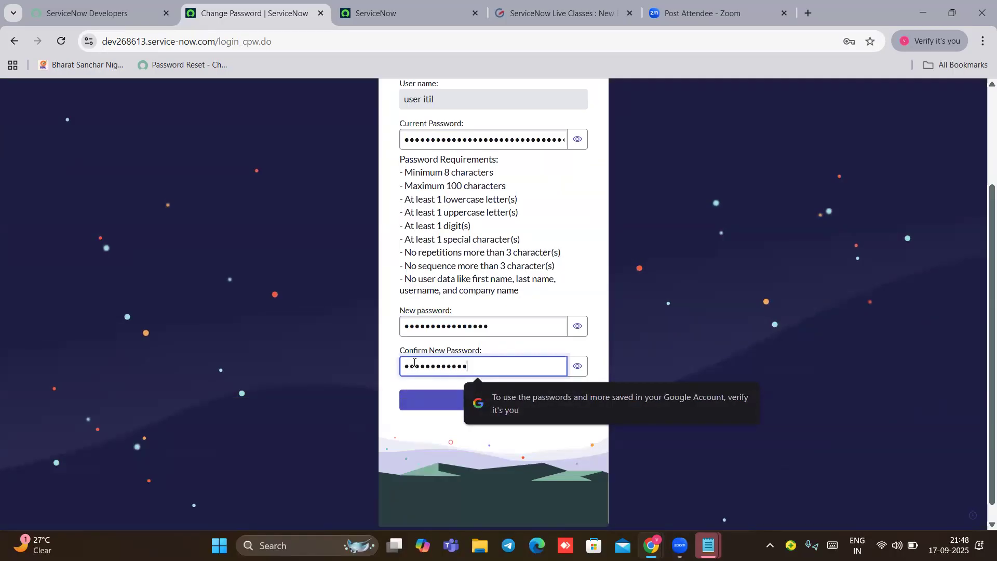
{"action": "type", "text": "•"}
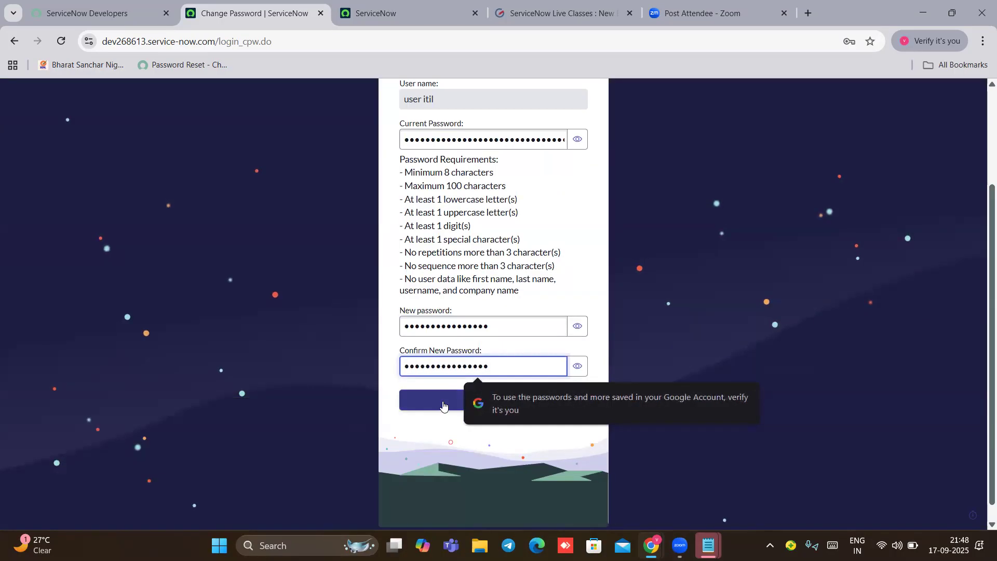
{"action": "left_click", "coordinate": [475, 406]}
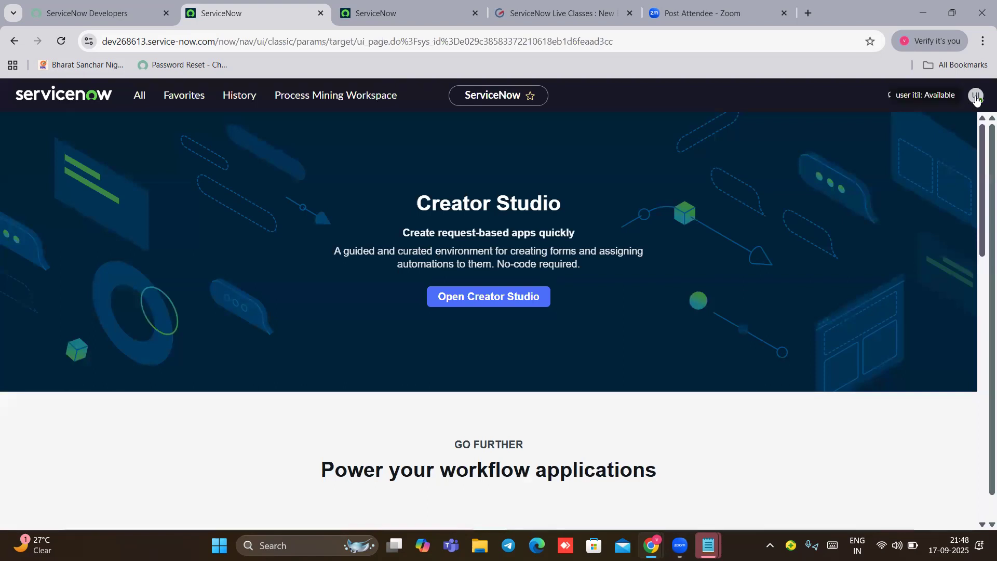
{"action": "left_click", "coordinate": [976, 98]}
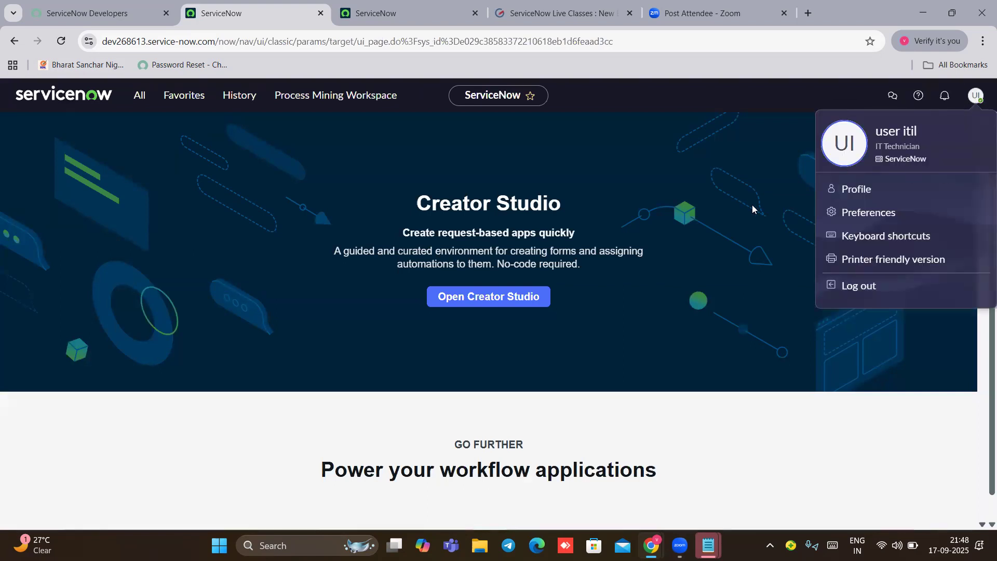
{"action": "left_click", "coordinate": [725, 196]}
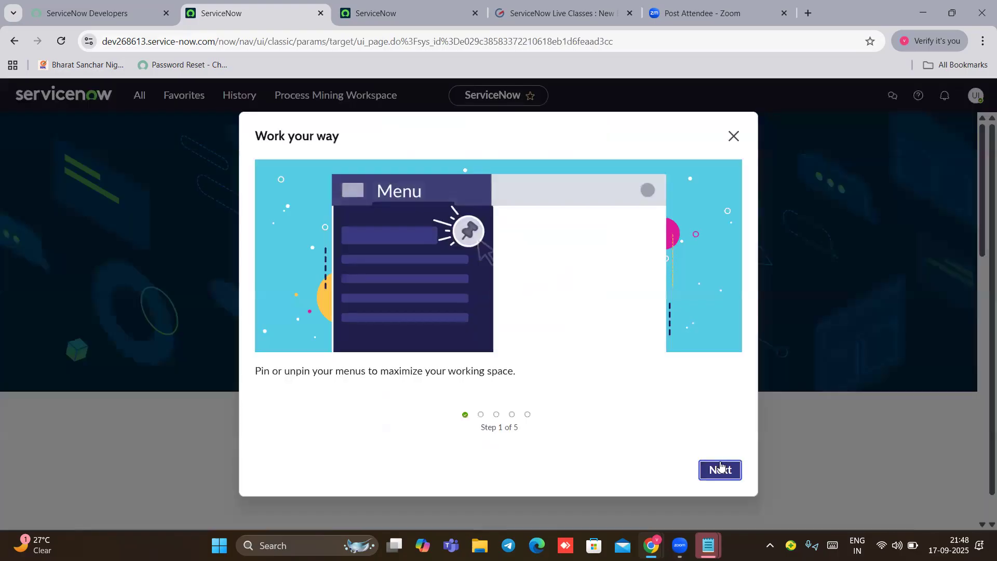
{"action": "left_click", "coordinate": [721, 466]}
{"action": "left_click", "coordinate": [721, 466]}
{"action": "left_click", "coordinate": [721, 466]}
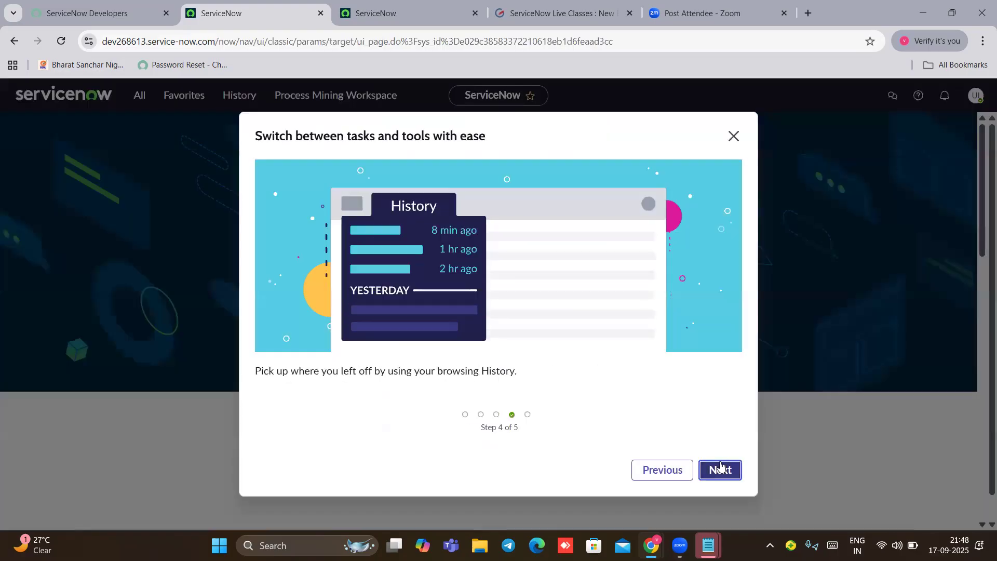
{"action": "left_click", "coordinate": [721, 466]}
{"action": "left_click", "coordinate": [720, 465]}
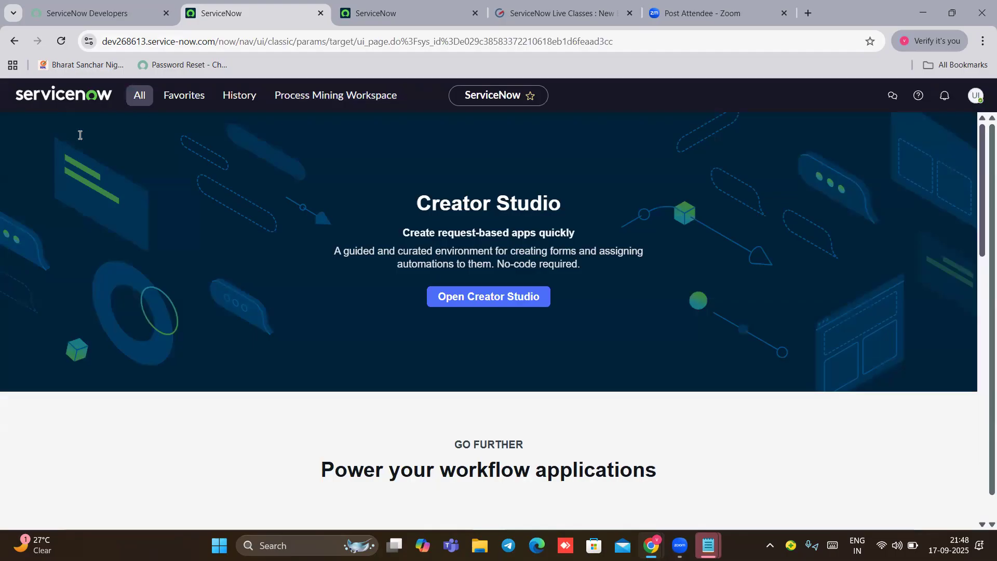
{"action": "type", "text": "in"}
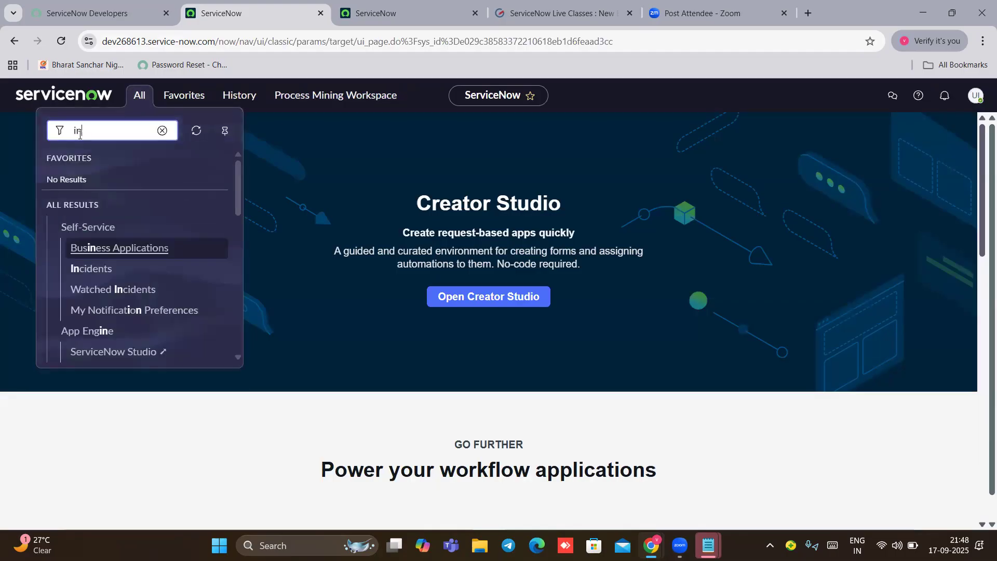
{"action": "type", "text": "cide"}
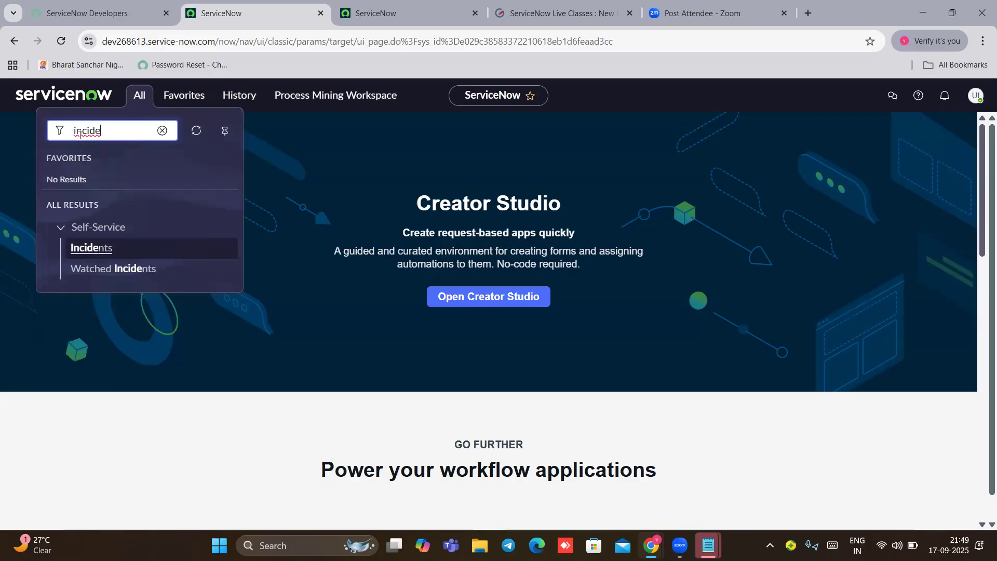
{"action": "key", "text": "BackSpace"}
{"action": "key", "text": "BackSpace"}
{"action": "key", "text": "BackSpace"}
{"action": "key", "text": "BackSpace"}
{"action": "key", "text": "BackSpace"}
{"action": "type", "text": "problem"}
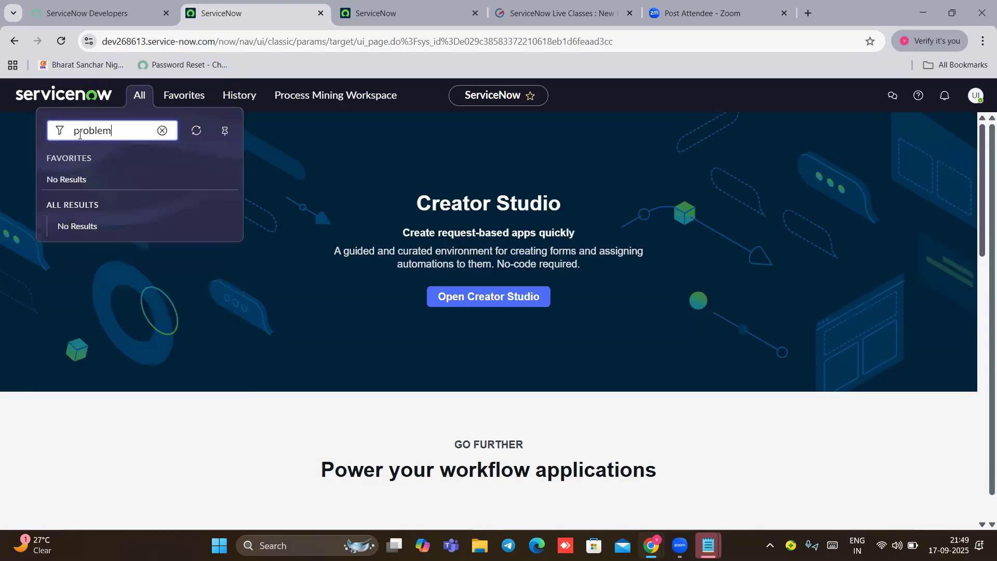
{"action": "key", "text": "BackSpace"}
{"action": "key", "text": "BackSpace"}
{"action": "key", "text": "BackSpace"}
{"action": "key", "text": "BackSpace"}
{"action": "key", "text": "BackSpace"}
{"action": "key", "text": "BackSpace"}
{"action": "type", "text": "c"}
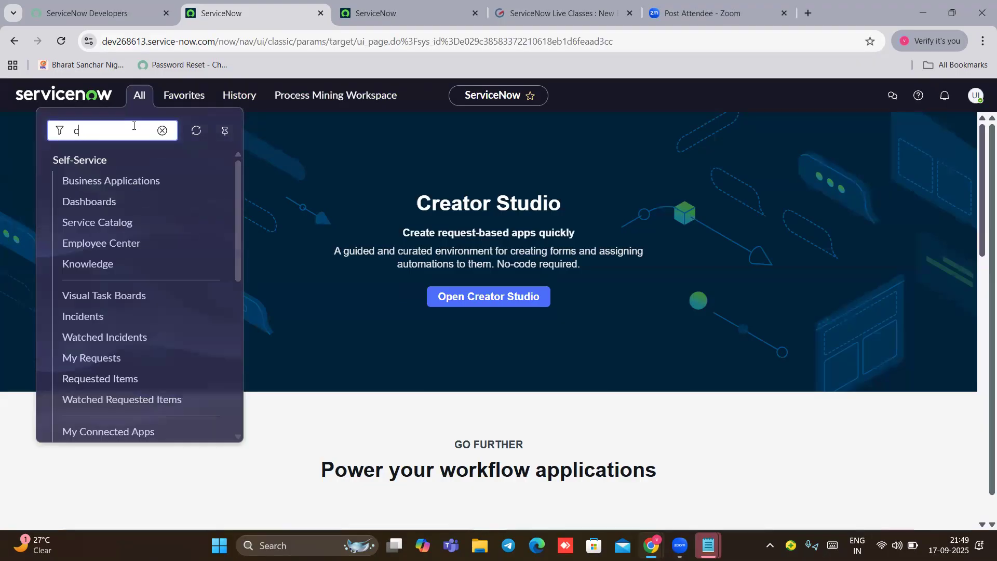
{"action": "type", "text": "hange"}
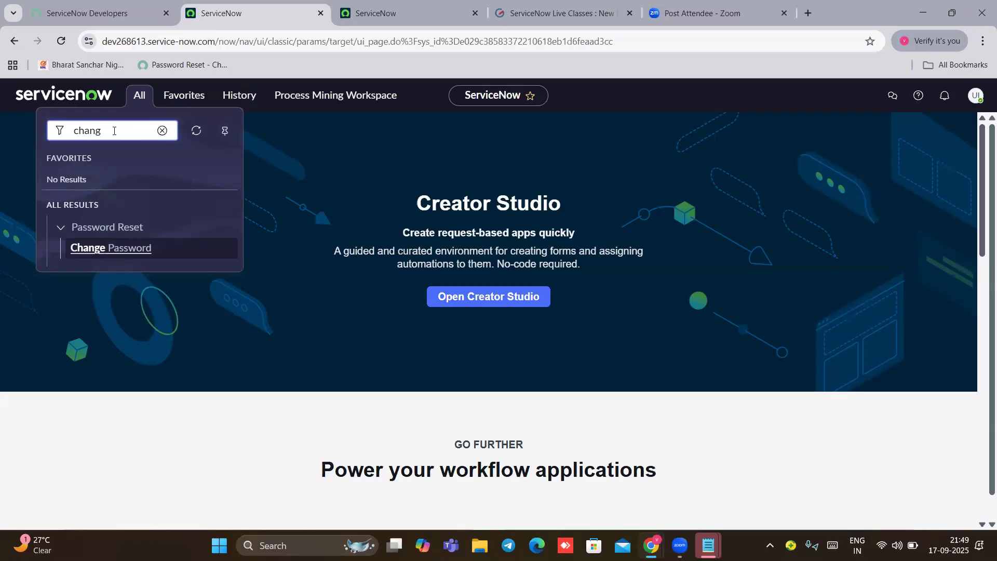
{"action": "key", "text": "BackSpace"}
{"action": "key", "text": "BackSpace"}
{"action": "key", "text": "BackSpace"}
{"action": "key", "text": "BackSpace"}
{"action": "key", "text": "BackSpace"}
{"action": "type", "text": "basic"}
{"action": "key", "text": "BackSpace"}
{"action": "key", "text": "BackSpace"}
{"action": "key", "text": "BackSpace"}
{"action": "key", "text": "BackSpace"}
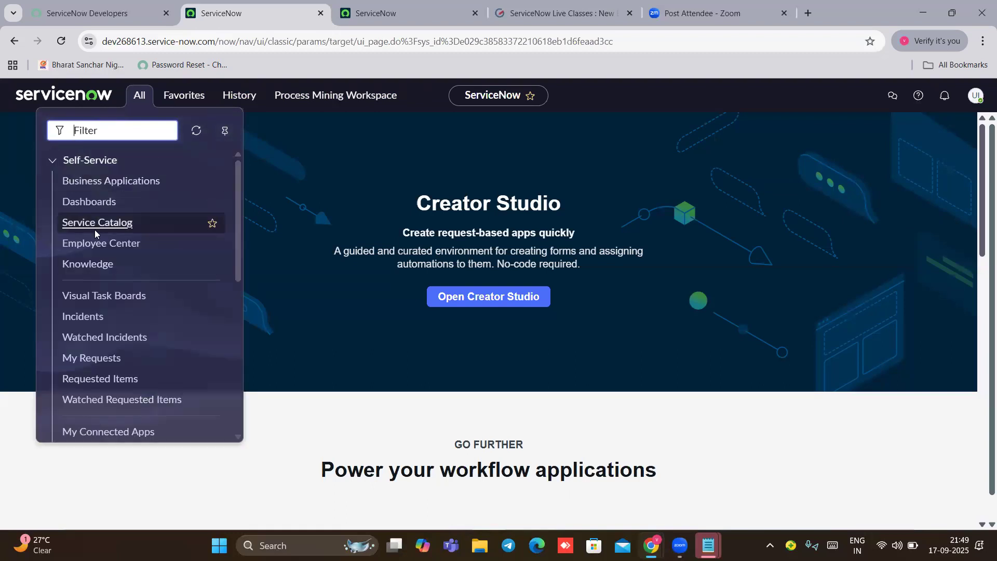
{"action": "scroll", "coordinate": [100, 221], "scroll_direction": "down", "scroll_amount": 5}
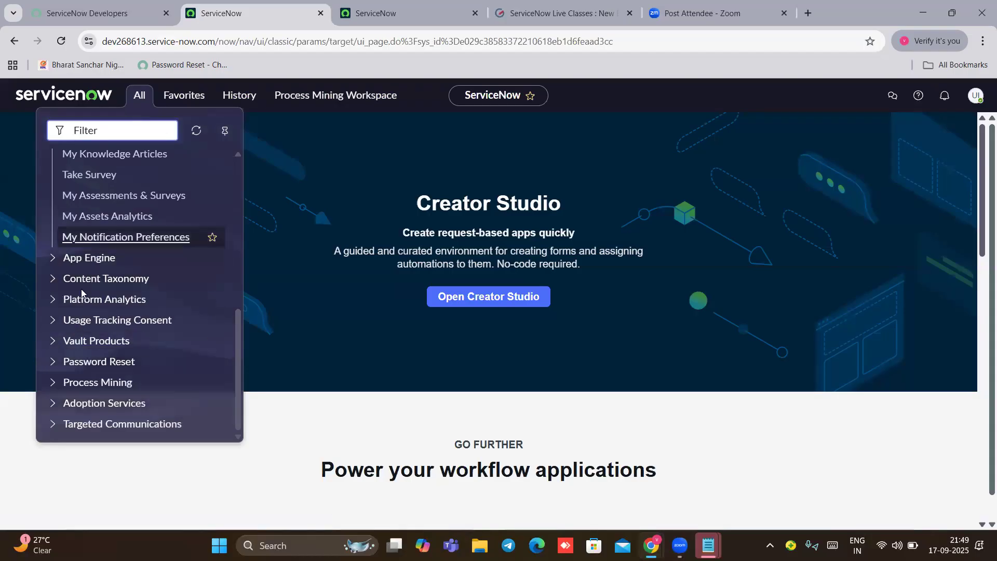
{"action": "scroll", "coordinate": [103, 346], "scroll_direction": "up", "scroll_amount": 6}
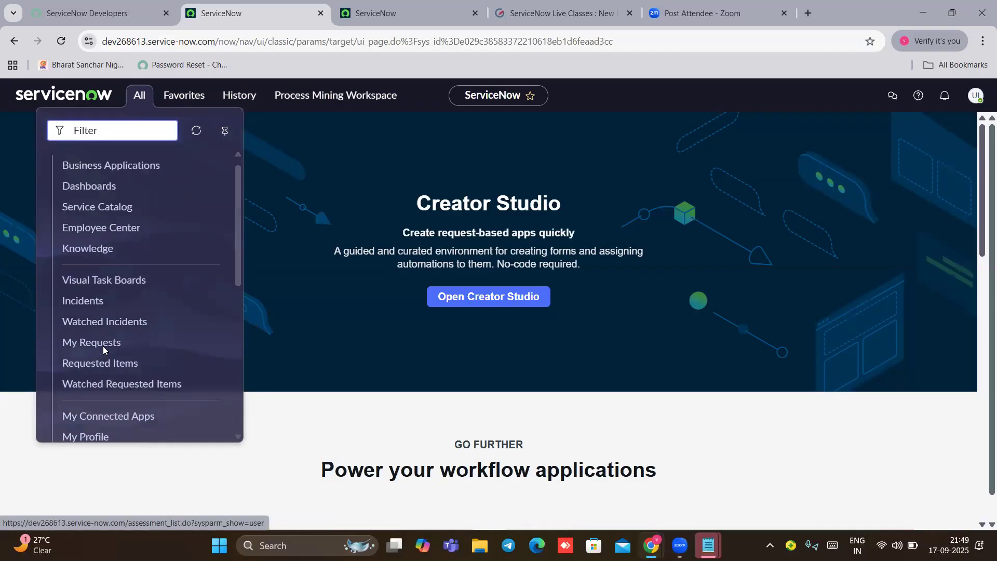
{"action": "scroll", "coordinate": [103, 345], "scroll_direction": "down", "scroll_amount": 1}
{"action": "scroll", "coordinate": [103, 346], "scroll_direction": "down", "scroll_amount": 6}
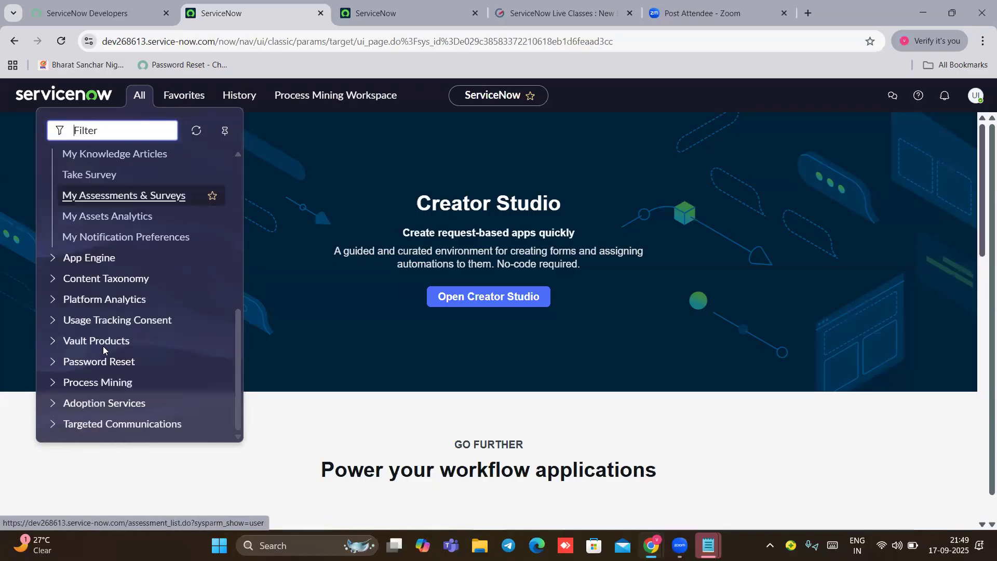
{"action": "left_click", "coordinate": [53, 258]}
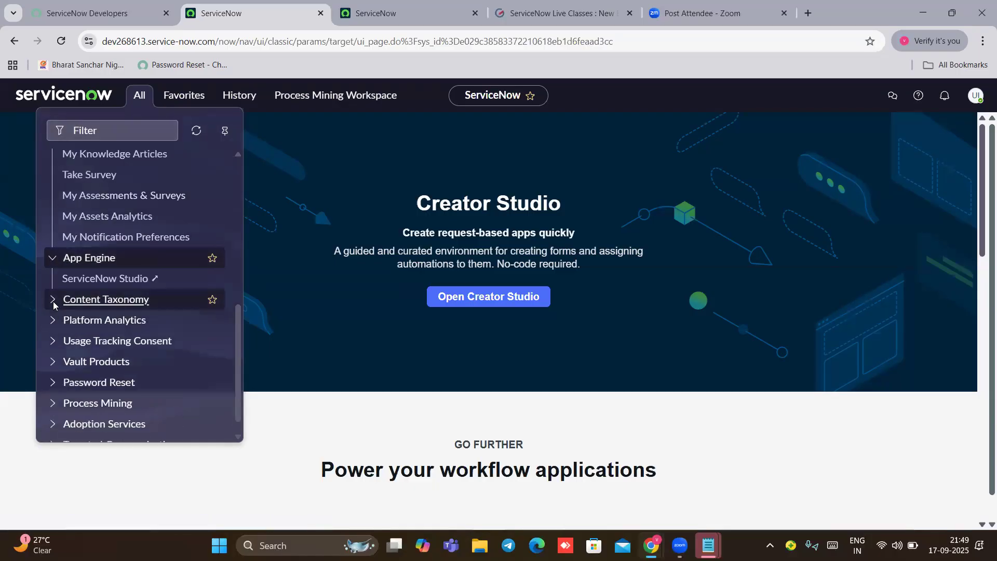
{"action": "left_click", "coordinate": [53, 300]}
{"action": "scroll", "coordinate": [53, 351], "scroll_direction": "down", "scroll_amount": 3}
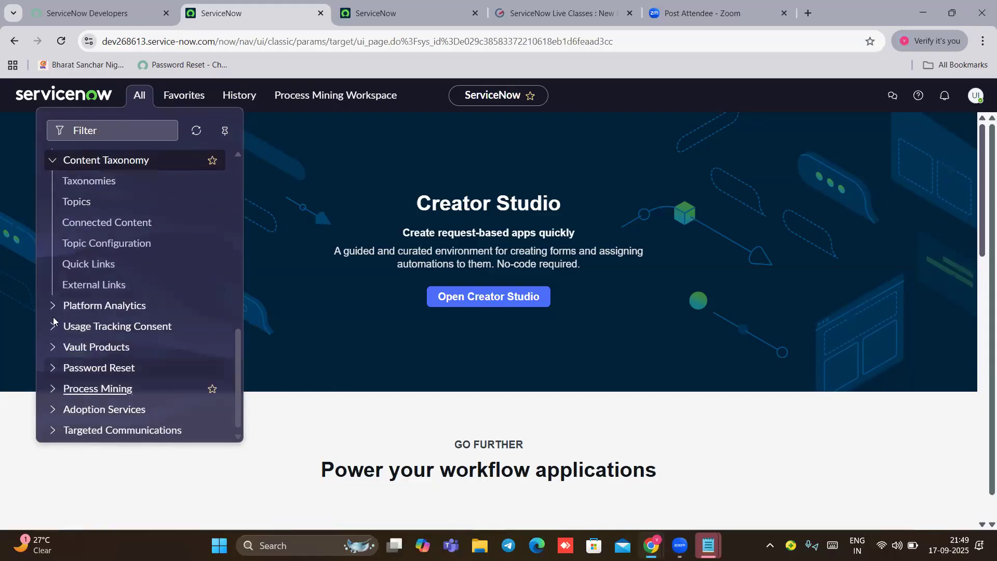
{"action": "left_click", "coordinate": [139, 222]}
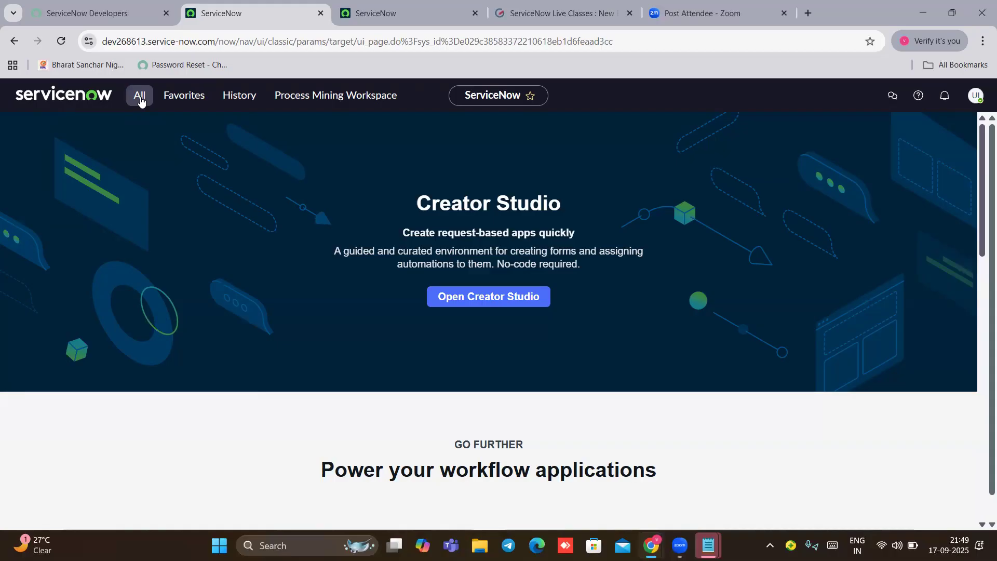
Step: Log out the ITIL user and sign in as admin with the password copied from the developer portal
{"action": "left_click", "coordinate": [977, 98]}
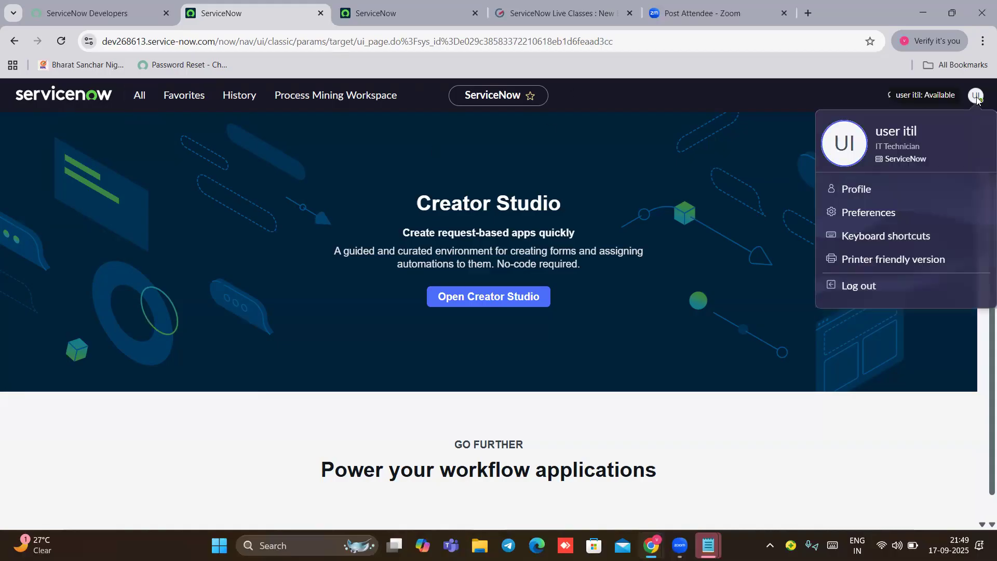
{"action": "left_click", "coordinate": [864, 287]}
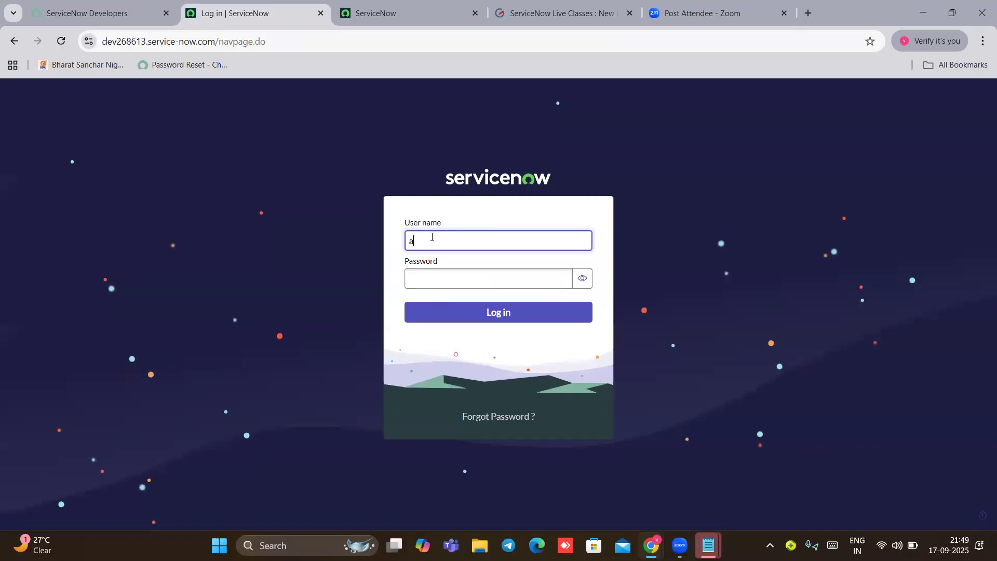
{"action": "left_click", "coordinate": [437, 279]}
{"action": "left_click", "coordinate": [98, 14]}
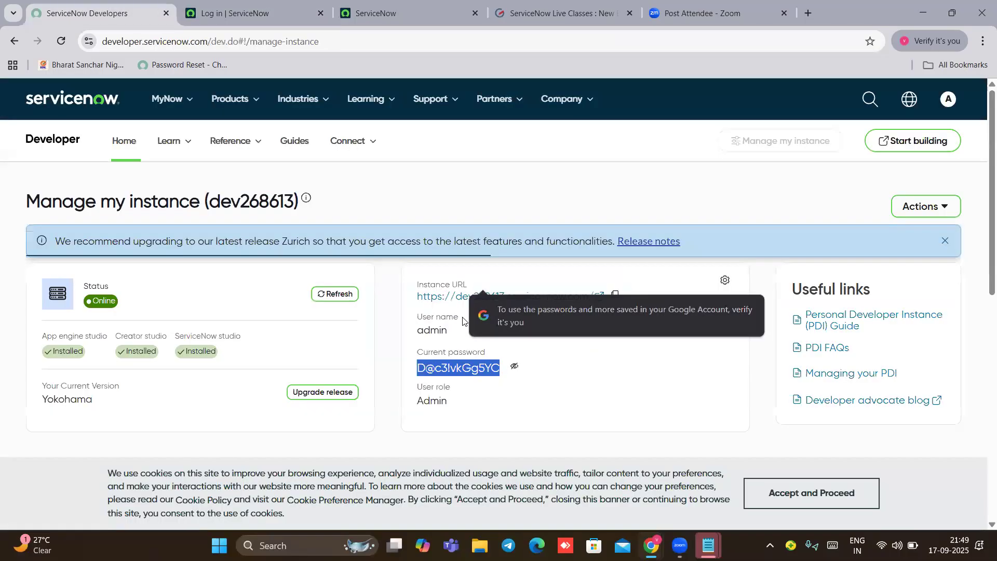
{"action": "left_click", "coordinate": [498, 330]}
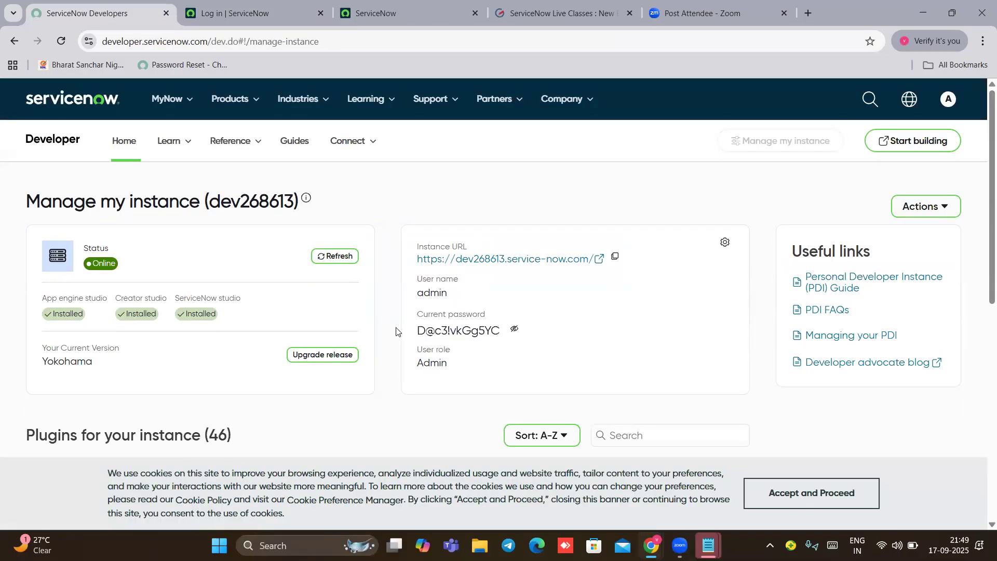
{"action": "triple_click", "coordinate": [420, 329]}
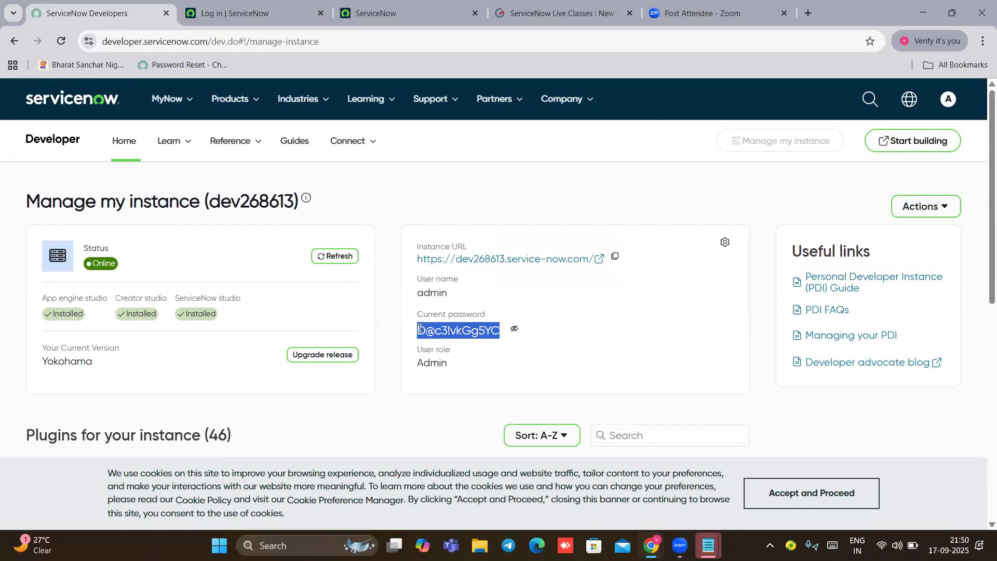
{"action": "left_click", "coordinate": [229, 13]}
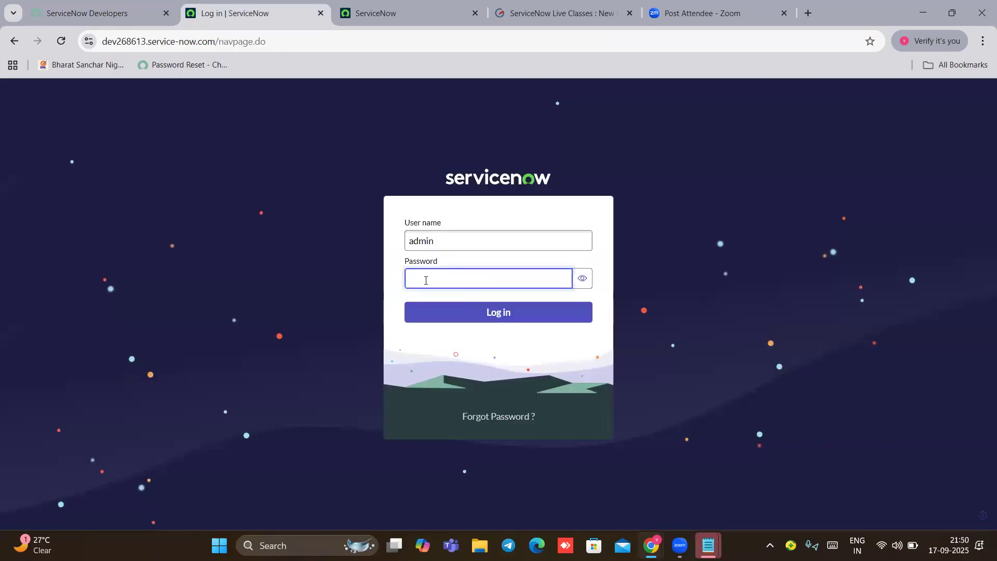
{"action": "key", "text": "ctrl+v"}
{"action": "left_click", "coordinate": [456, 318]}
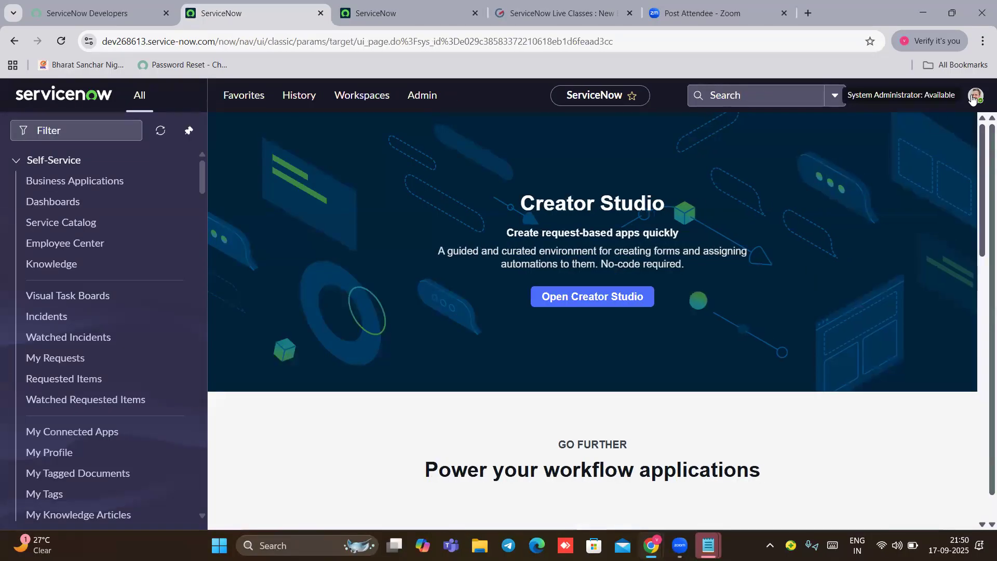
Step: Filter the navigator for 'user adm', open the Users list, and start a new user record
{"action": "left_click", "coordinate": [973, 99]}
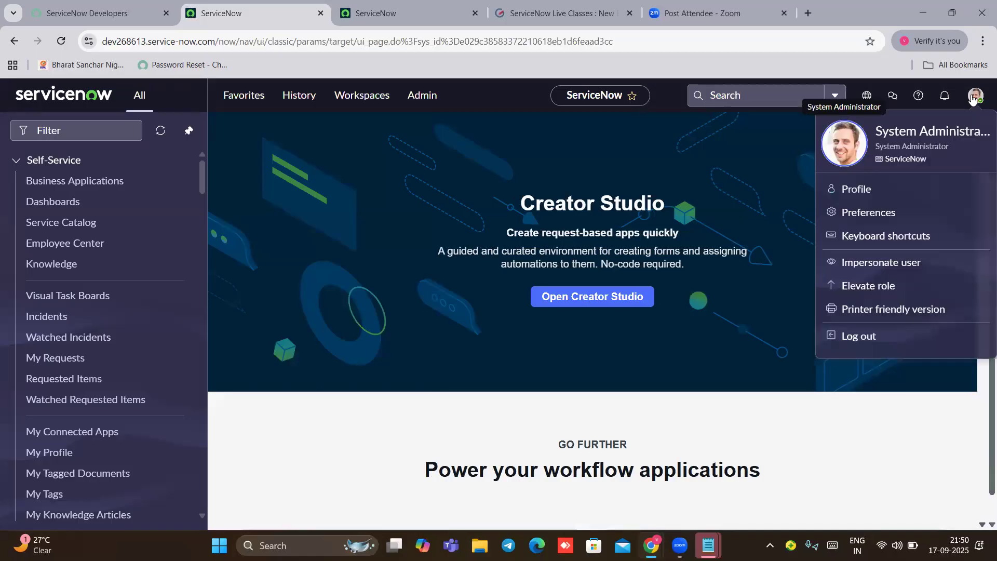
{"action": "left_click", "coordinate": [196, 108]}
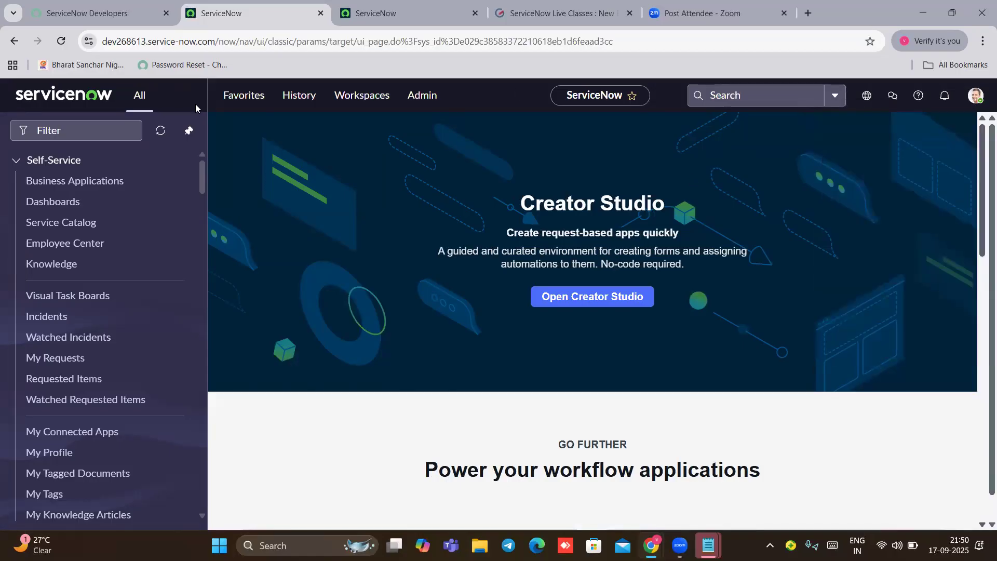
{"action": "left_click", "coordinate": [86, 136]}
{"action": "type", "text": "user adm"}
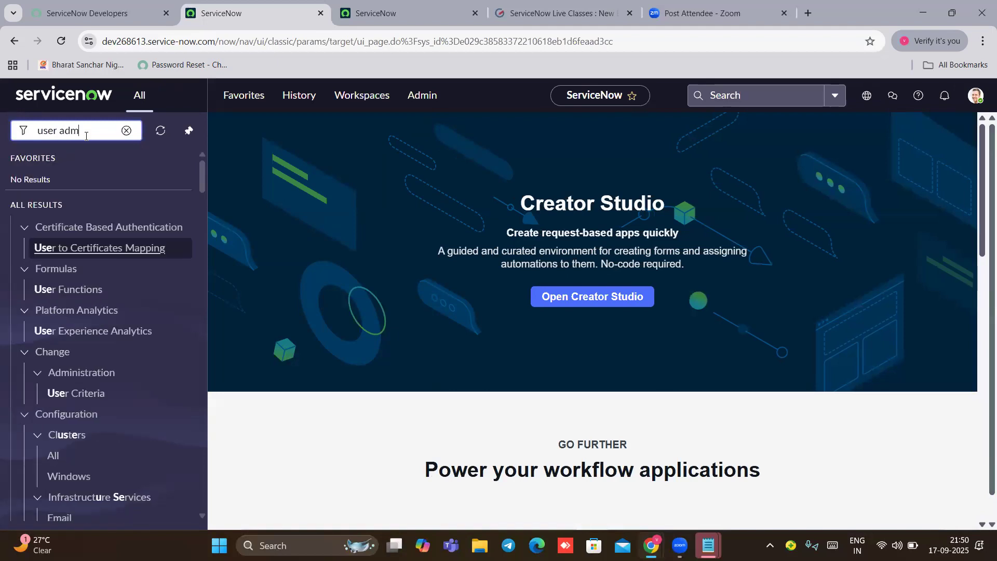
{"action": "left_click", "coordinate": [51, 270]}
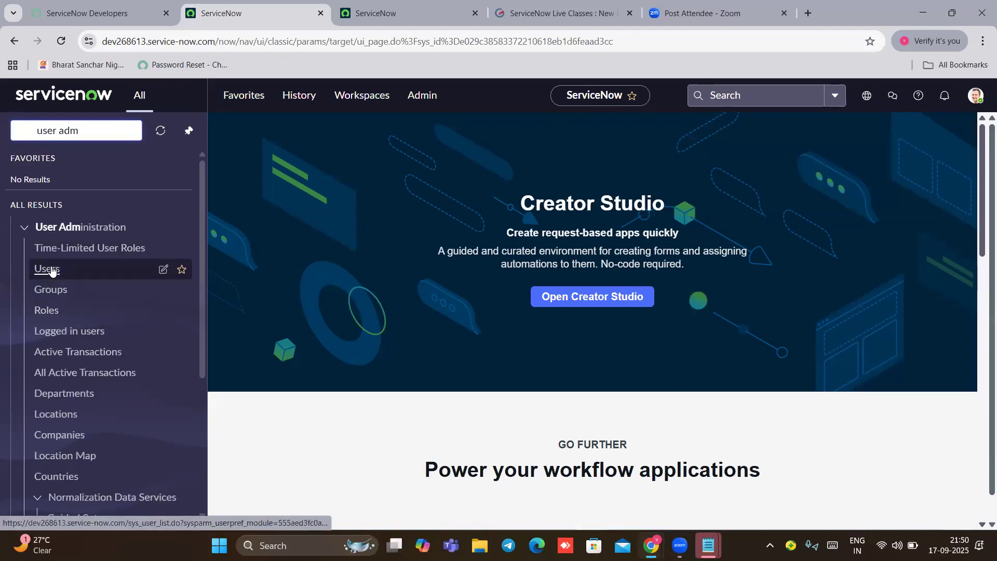
{"action": "left_click", "coordinate": [50, 270]}
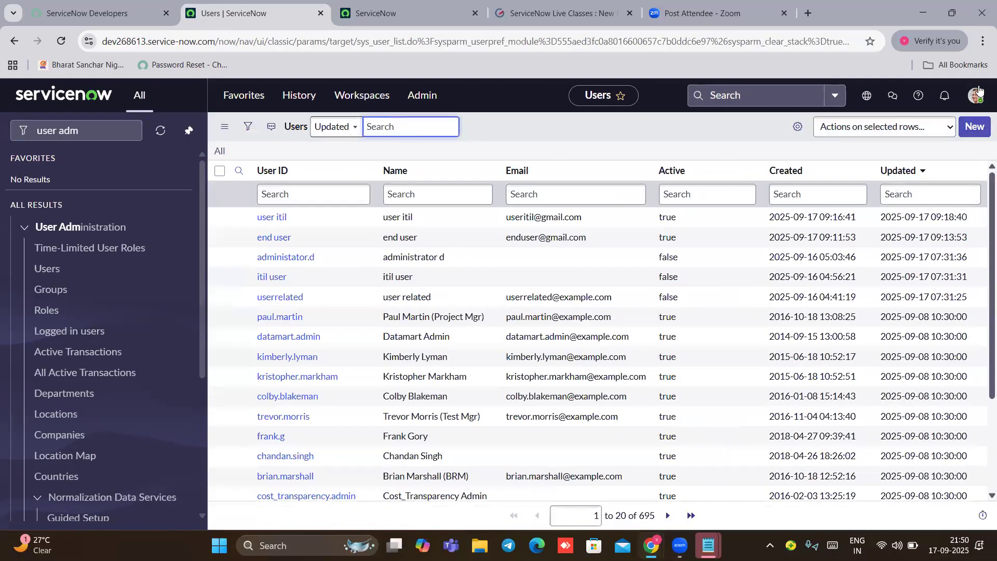
{"action": "left_click", "coordinate": [974, 126]}
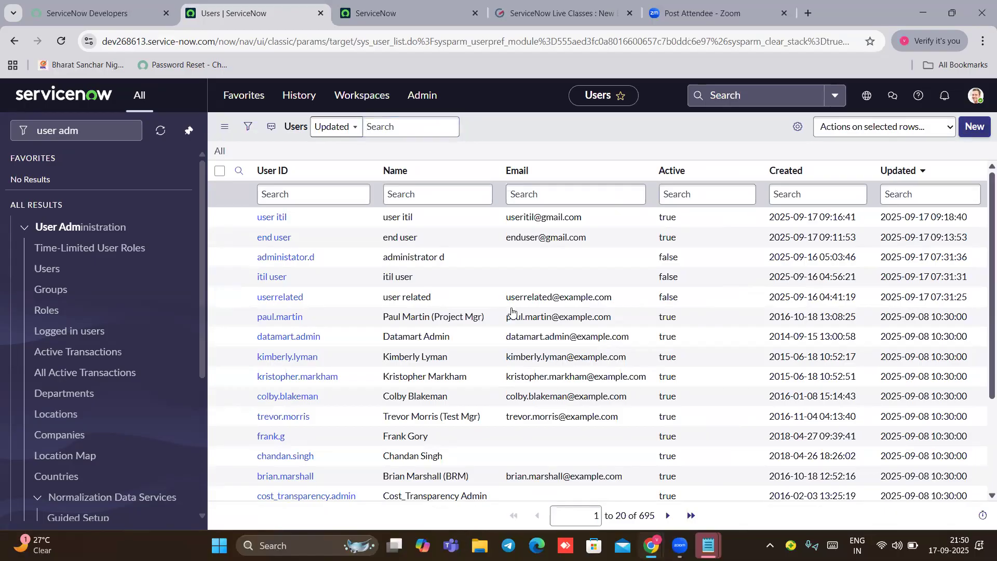
{"action": "left_click", "coordinate": [385, 170]}
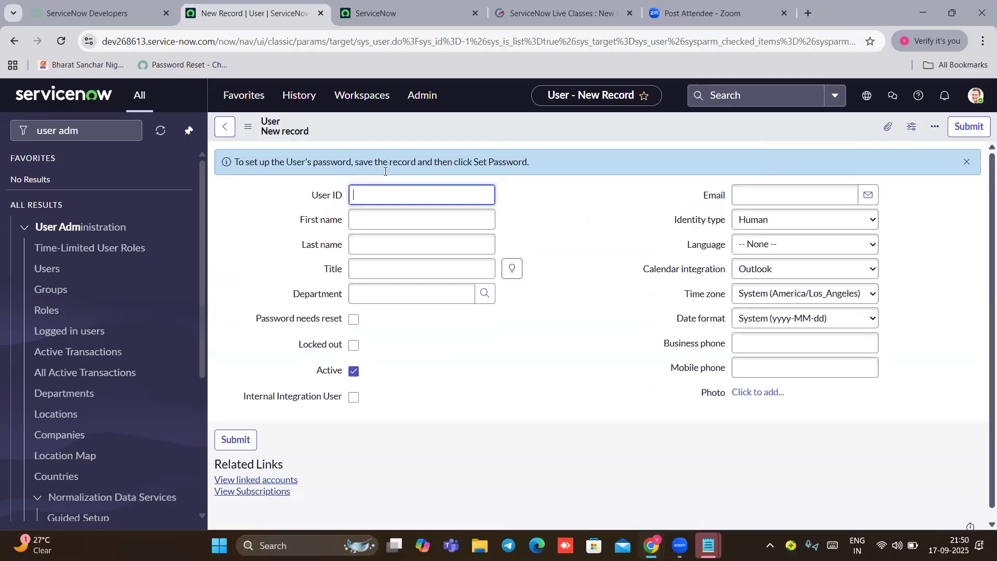
Step: Fill in the user ID and first name 'servicenow', title Junior Developer, department Customer Support
{"action": "type", "text": "servicenow admin"}
{"action": "left_click", "coordinate": [366, 219]}
{"action": "type", "text": "servicenow"}
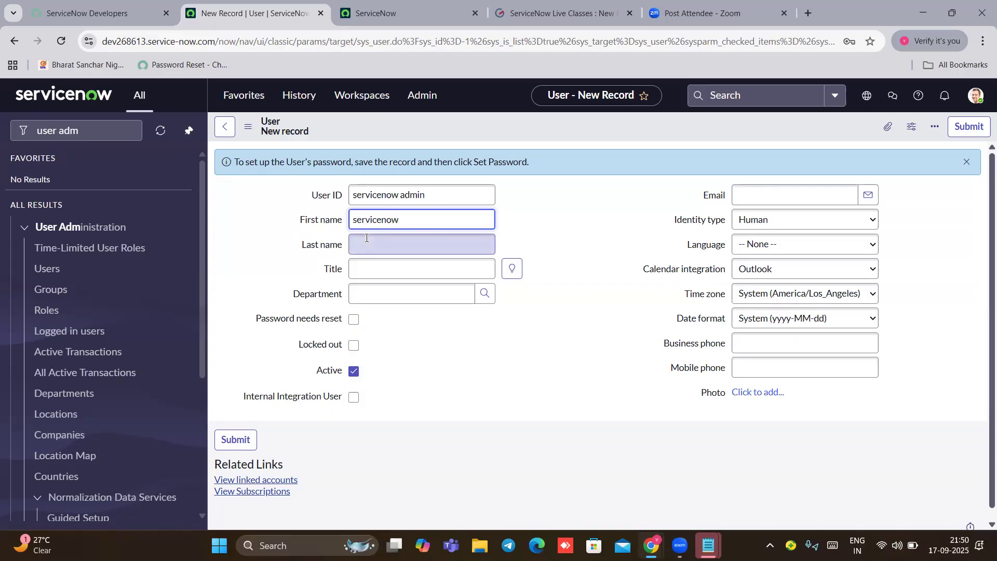
{"action": "left_click", "coordinate": [367, 240]}
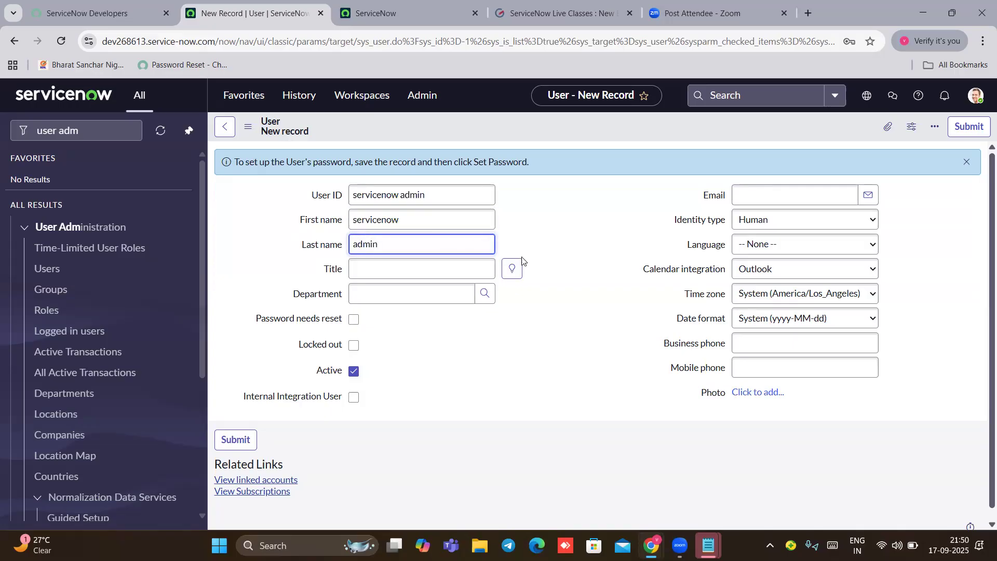
{"action": "left_click", "coordinate": [512, 269]}
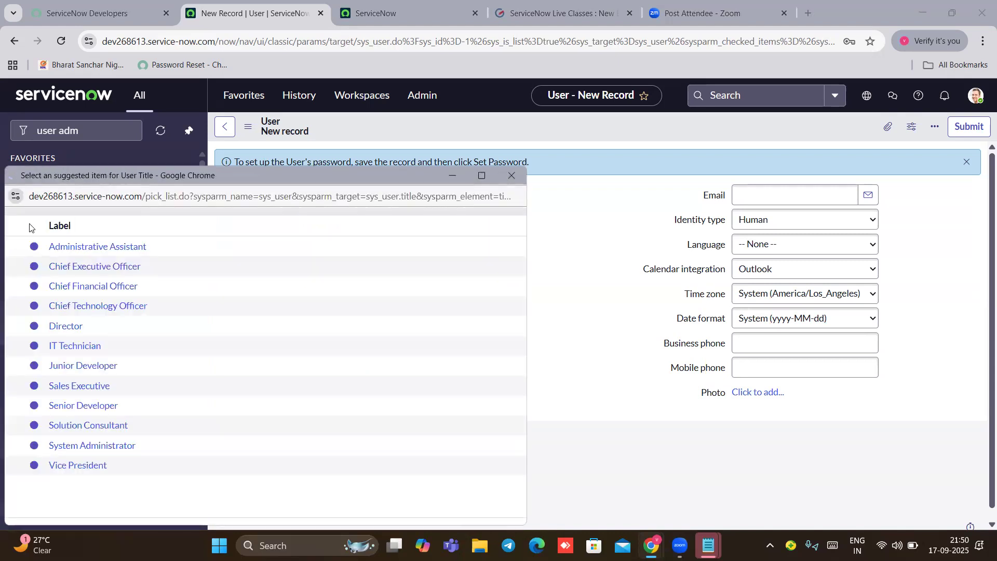
{"action": "left_click", "coordinate": [76, 366]}
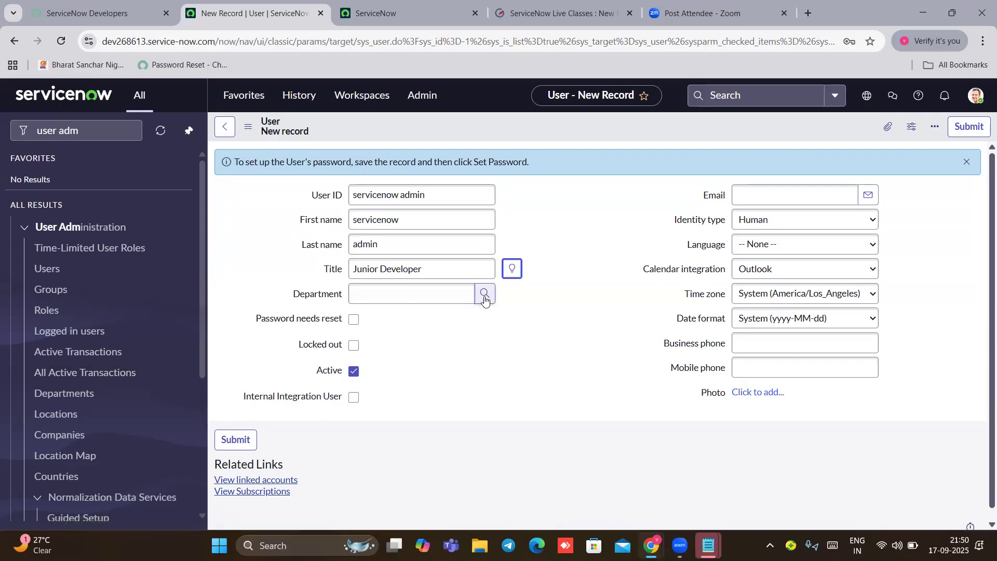
{"action": "left_click", "coordinate": [484, 298]}
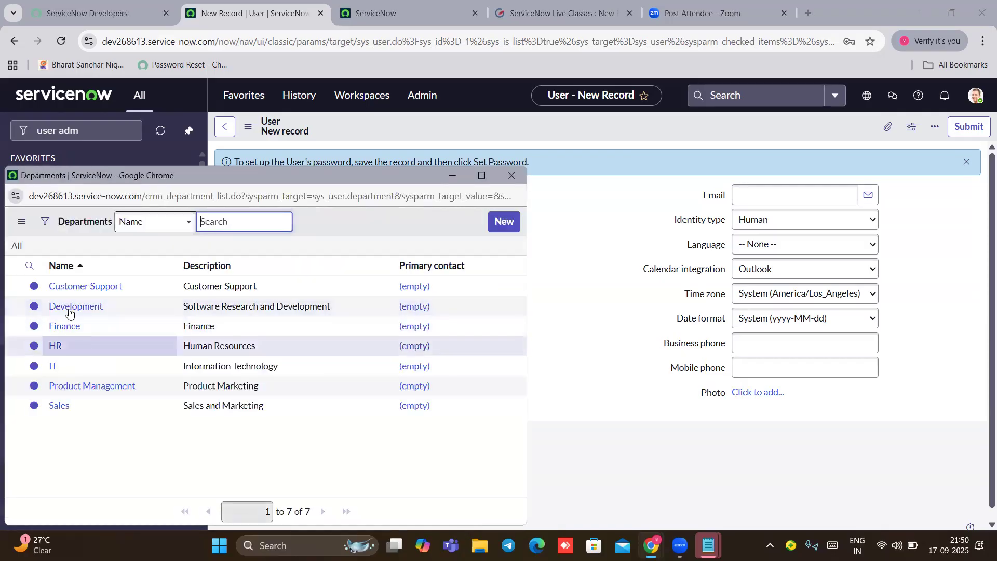
{"action": "left_click", "coordinate": [81, 314]}
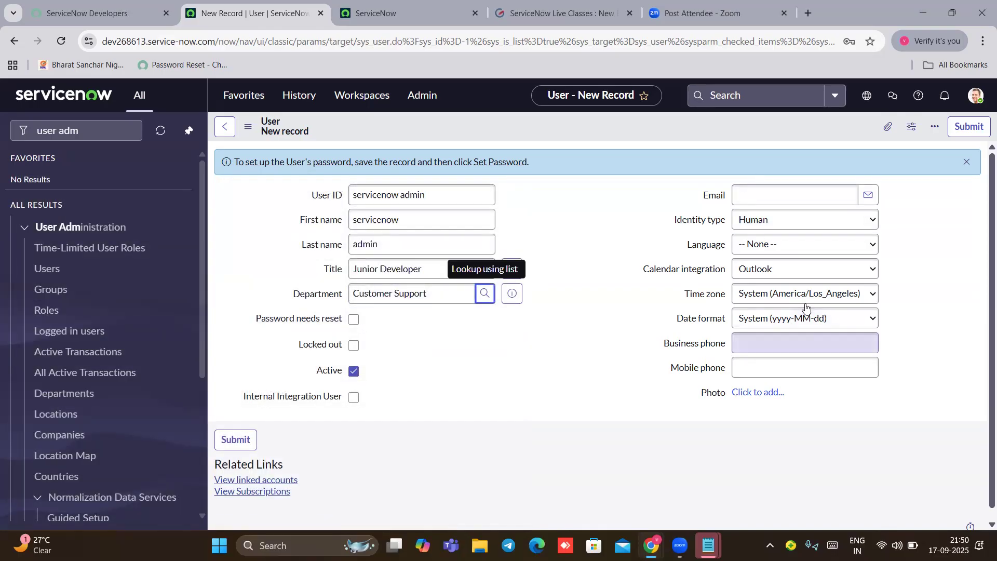
Step: Set the language to English, save, and open servicenow admin's Set Password dialog
{"action": "left_click", "coordinate": [828, 244]}
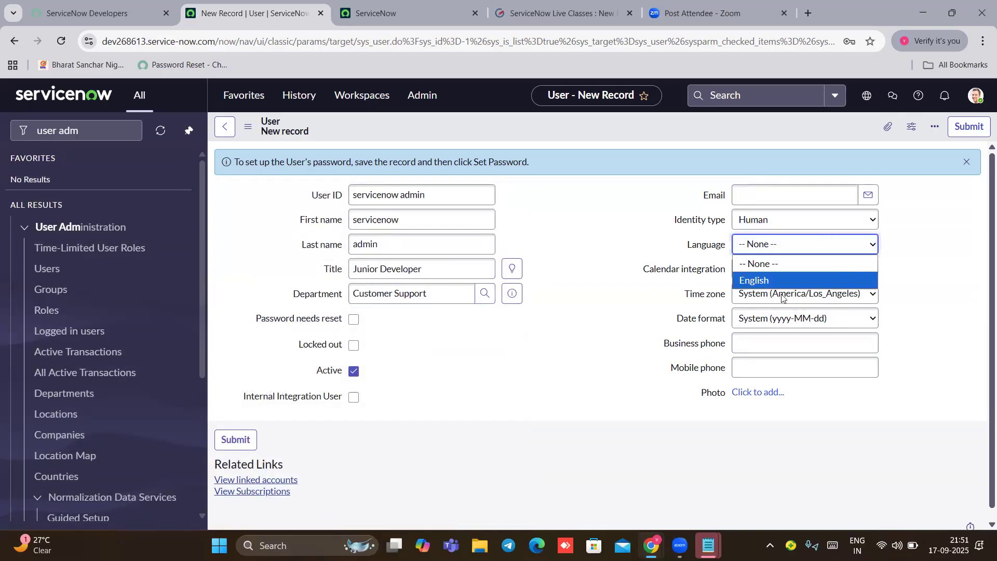
{"action": "left_click", "coordinate": [774, 283]}
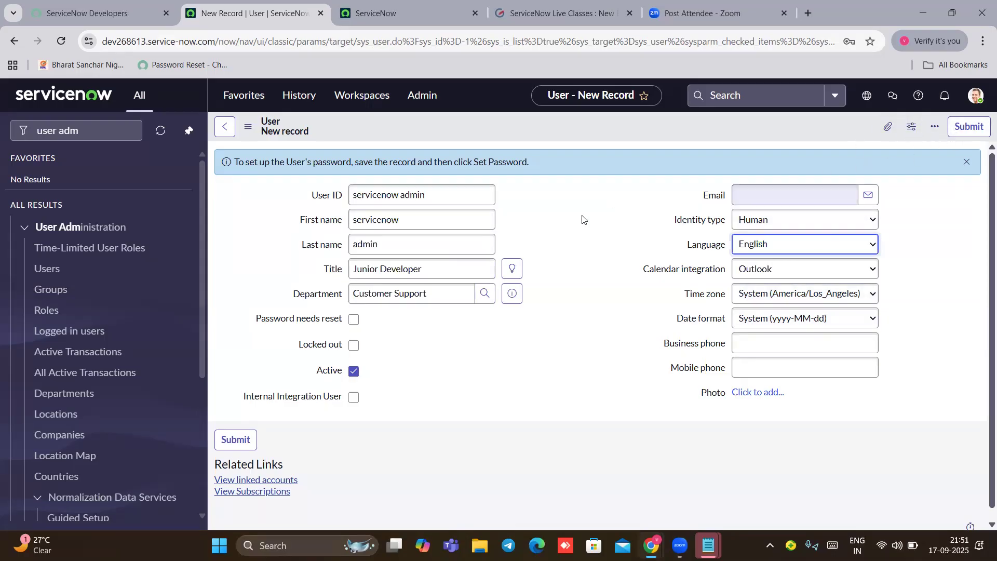
{"action": "left_click", "coordinate": [966, 127]}
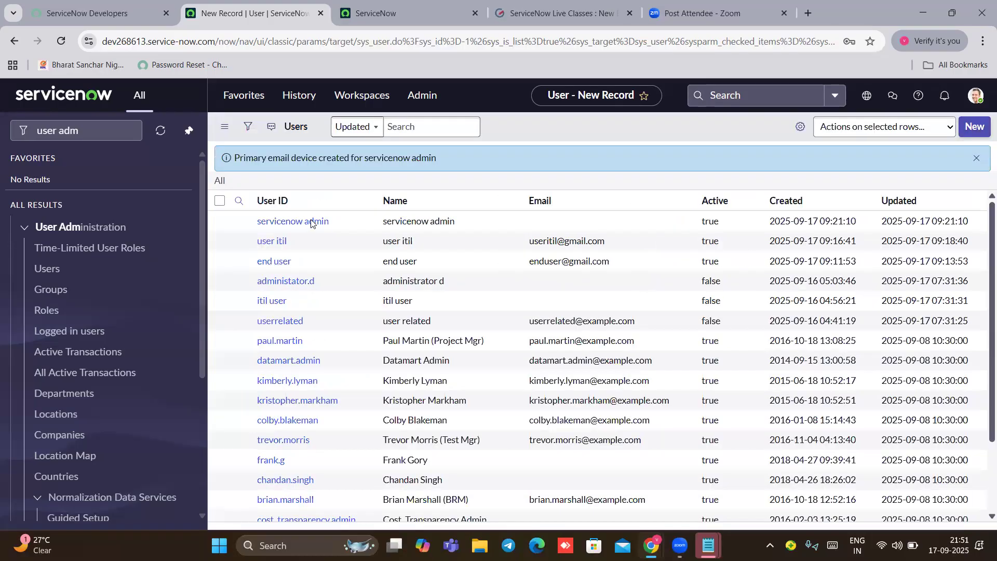
{"action": "left_click", "coordinate": [304, 249]}
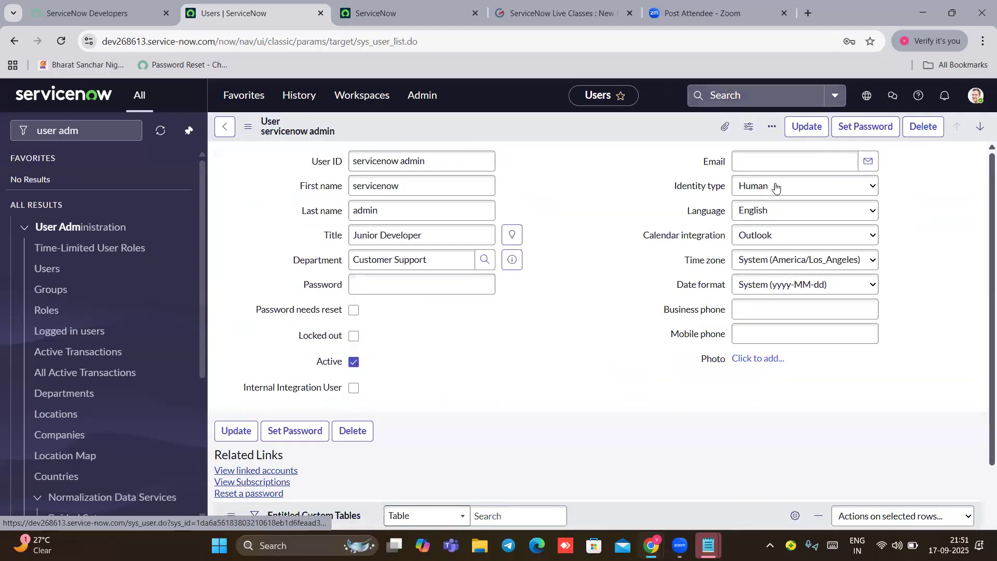
{"action": "left_click", "coordinate": [863, 136]}
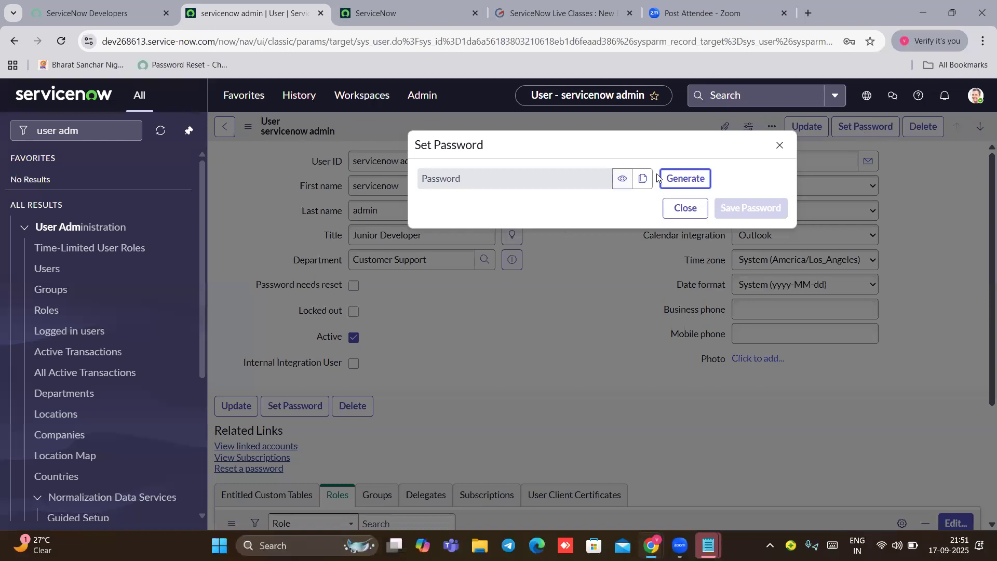
Step: Generate and copy a password, noting it in Notepad under 'servicenow admin'
{"action": "left_click", "coordinate": [665, 178]}
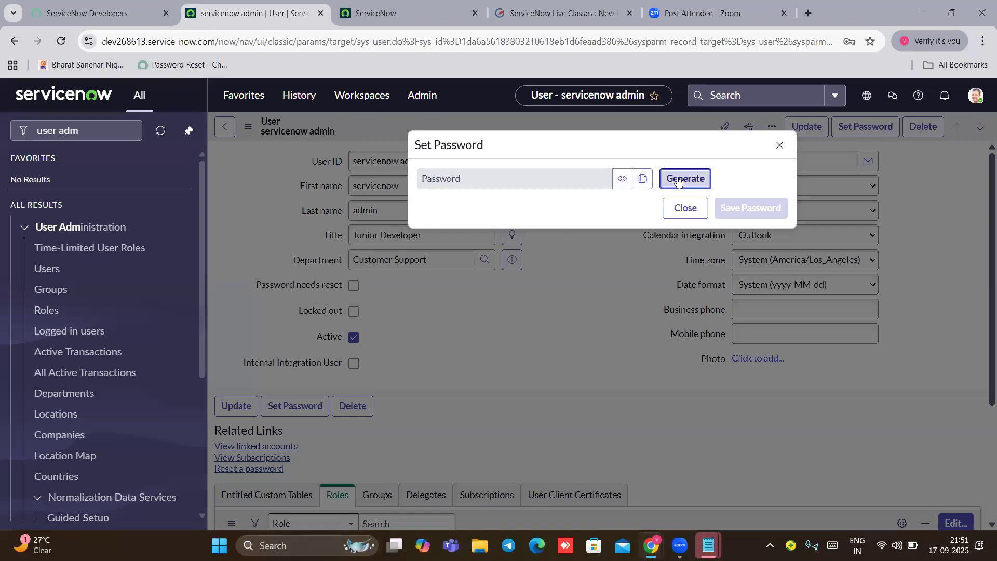
{"action": "left_click", "coordinate": [642, 210]}
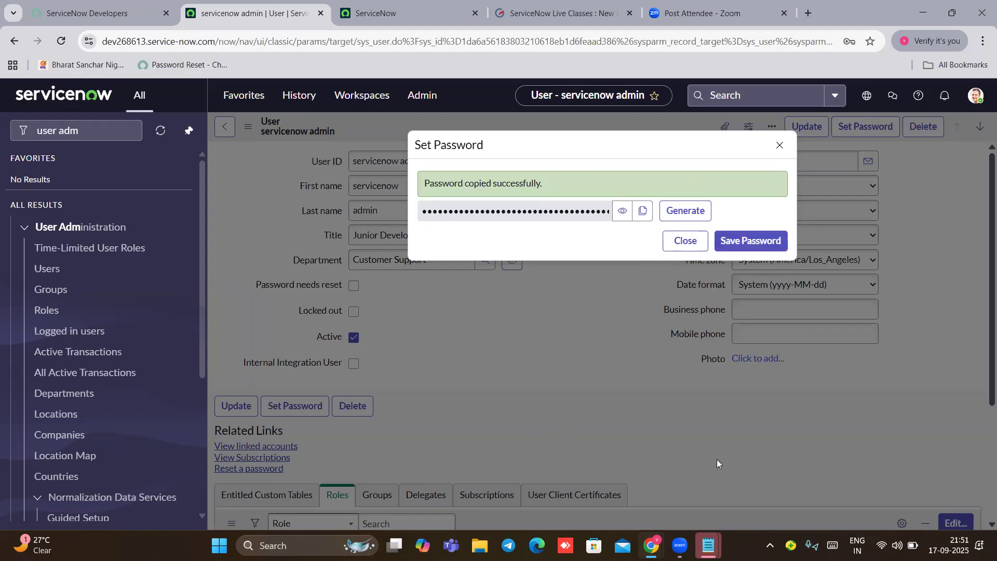
{"action": "mouse_move", "coordinate": [708, 545]}
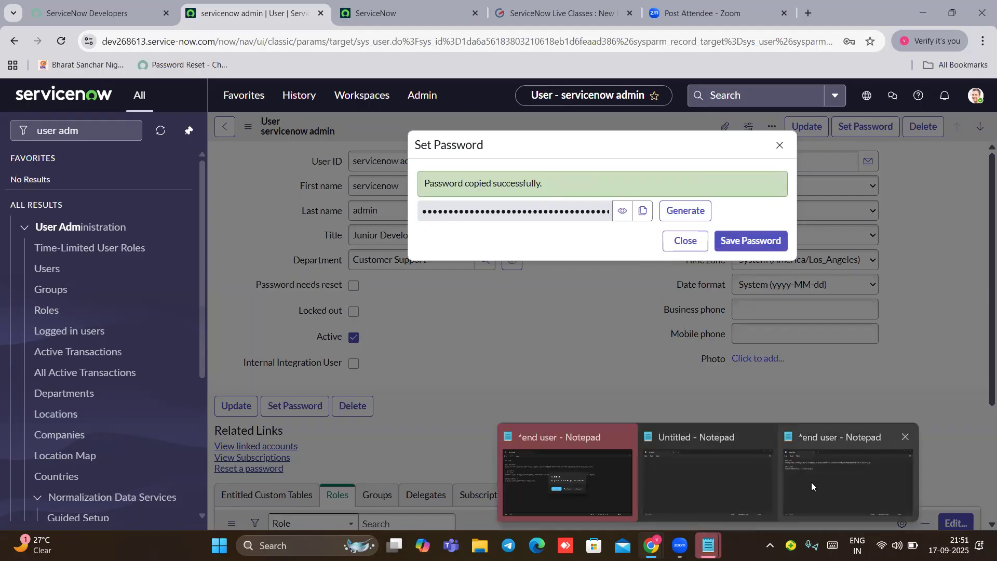
{"action": "left_click", "coordinate": [811, 482]}
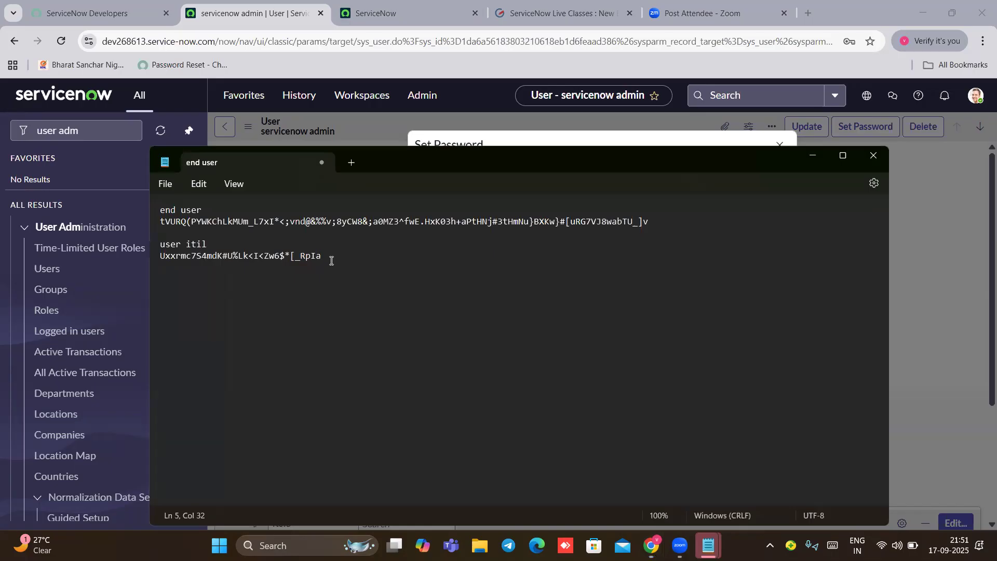
{"action": "type", "text": "servicenow admin"}
{"action": "key", "text": "Return"}
{"action": "key", "text": "ctrl+v"}
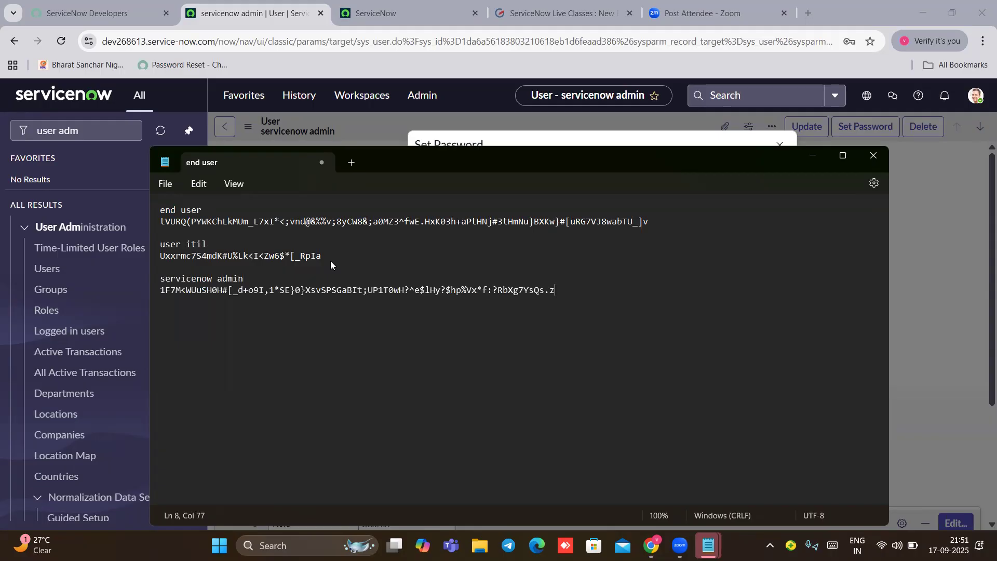
Step: Save the generated password to the user and close the dialog
{"action": "left_click", "coordinate": [813, 155]}
{"action": "left_click", "coordinate": [744, 240]}
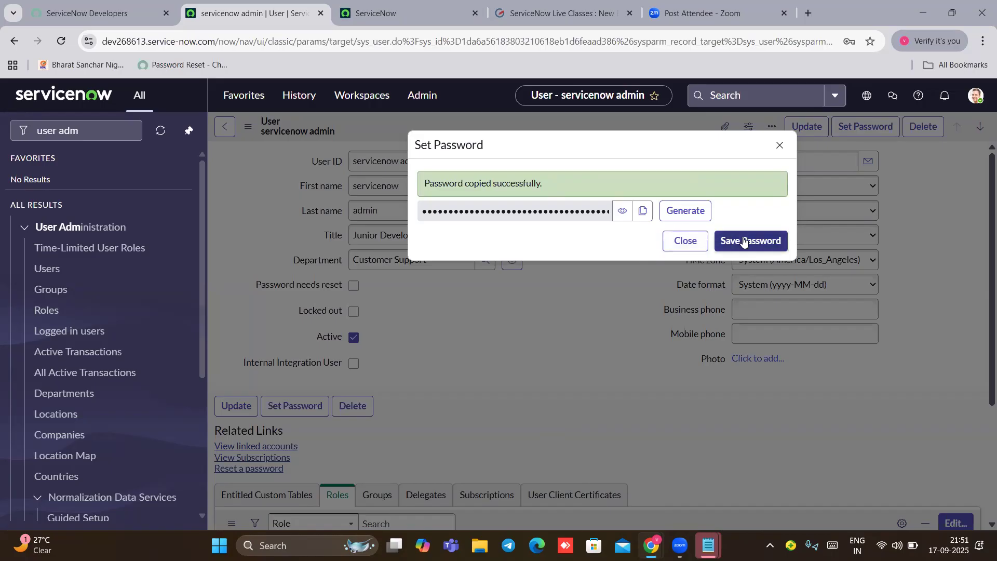
{"action": "left_click", "coordinate": [686, 241]}
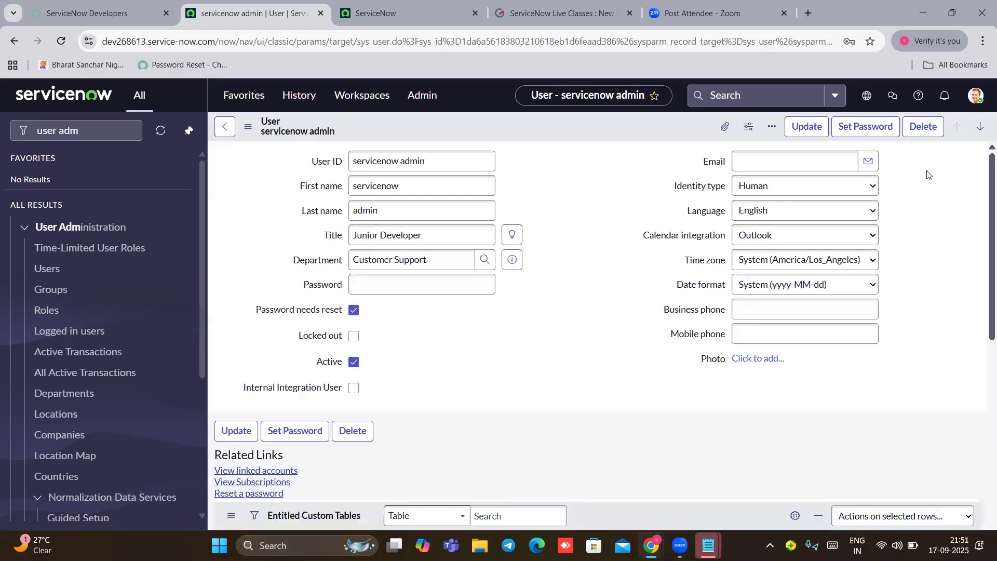
{"action": "left_click", "coordinate": [976, 96]}
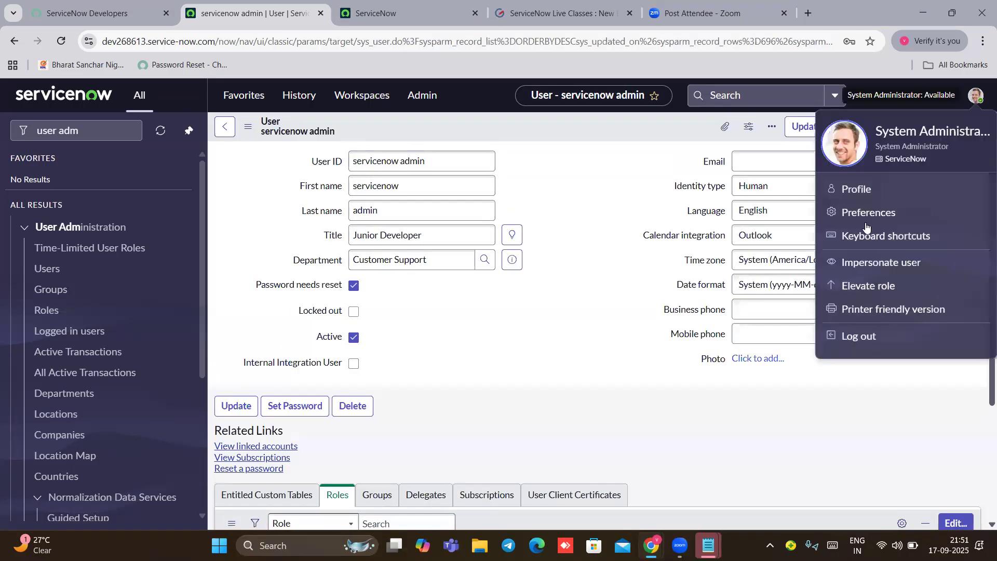
Step: Log out and sign in as servicenow admin with its generated password
{"action": "left_click", "coordinate": [861, 337]}
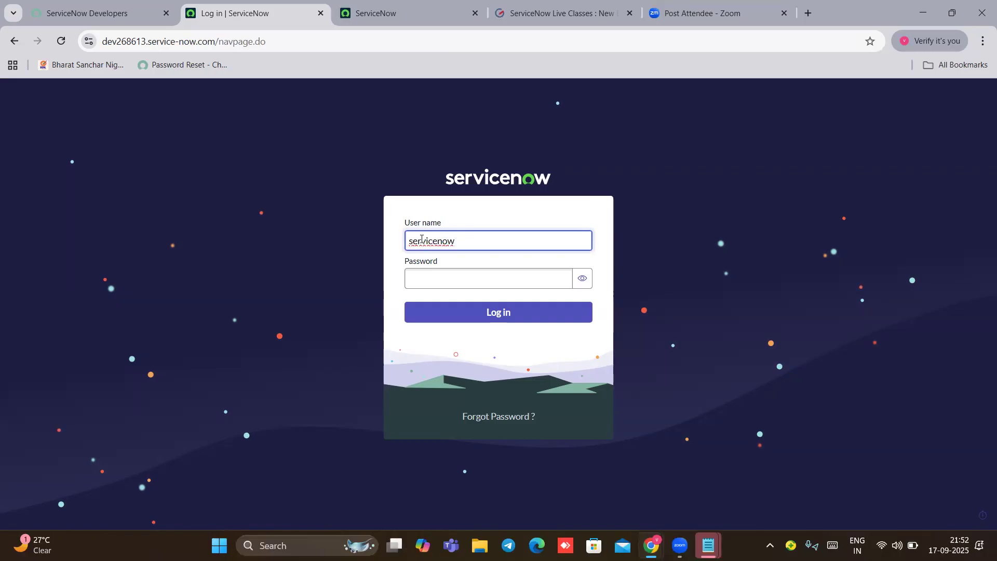
{"action": "left_click", "coordinate": [422, 280]}
{"action": "key", "text": "ctrl+v"}
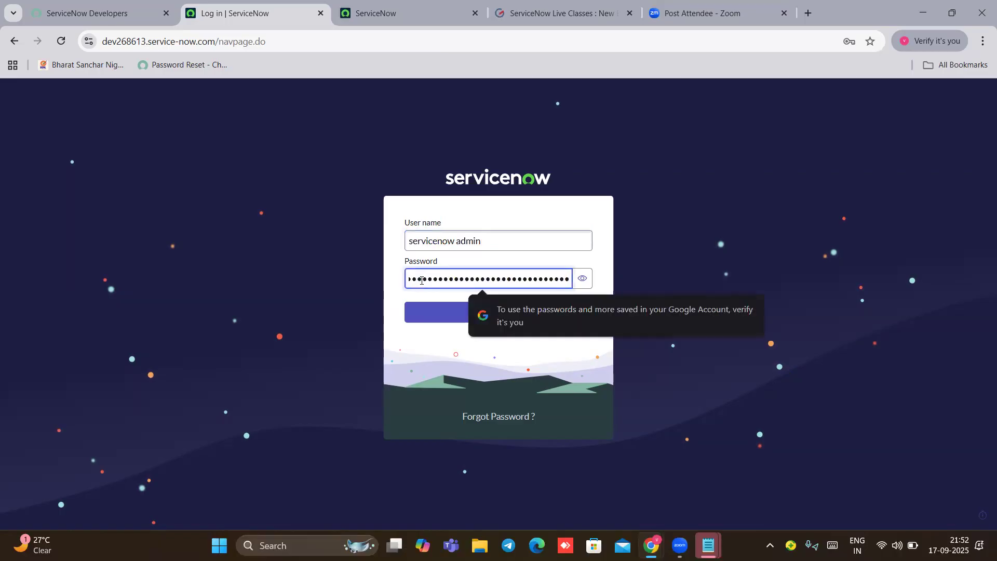
{"action": "left_click", "coordinate": [428, 313]}
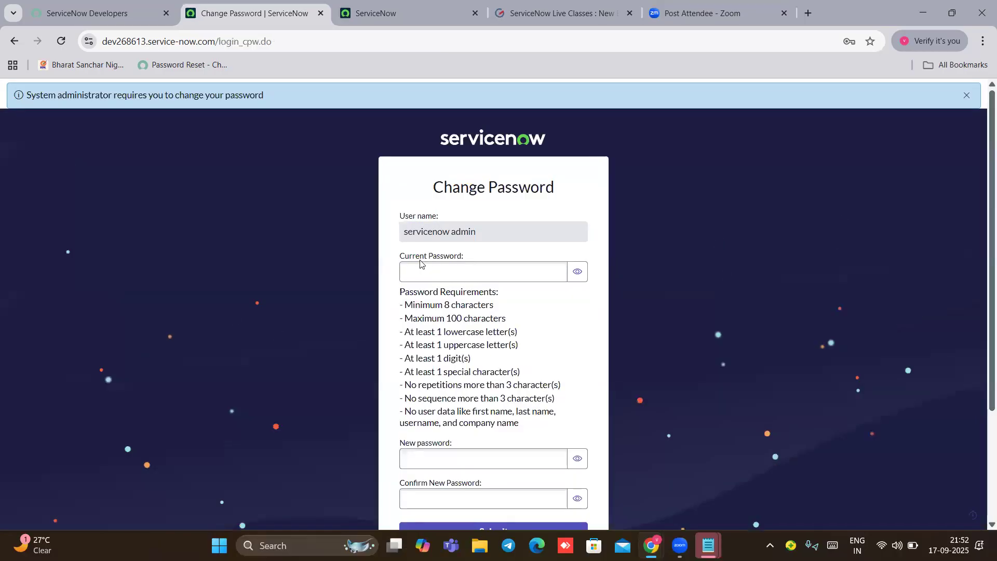
Step: Paste the generated password as current, enter and confirm a new password, and submit
{"action": "left_click", "coordinate": [409, 268]}
{"action": "key", "text": "ctrl+v"}
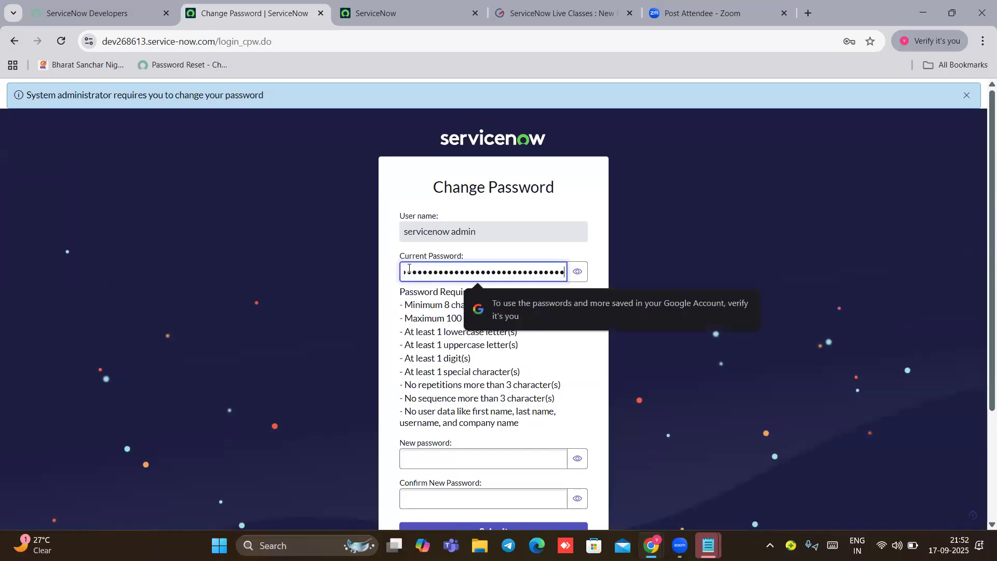
{"action": "scroll", "coordinate": [416, 291], "scroll_direction": "down", "scroll_amount": 3}
{"action": "left_click", "coordinate": [429, 311]}
{"action": "type", "text": "••••••"}
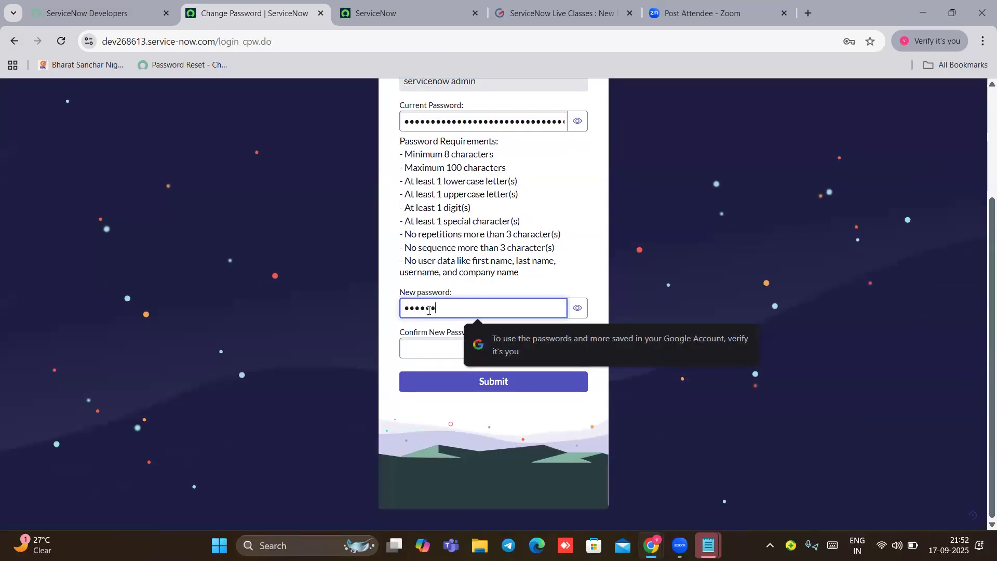
{"action": "type", "text": "••••••••"}
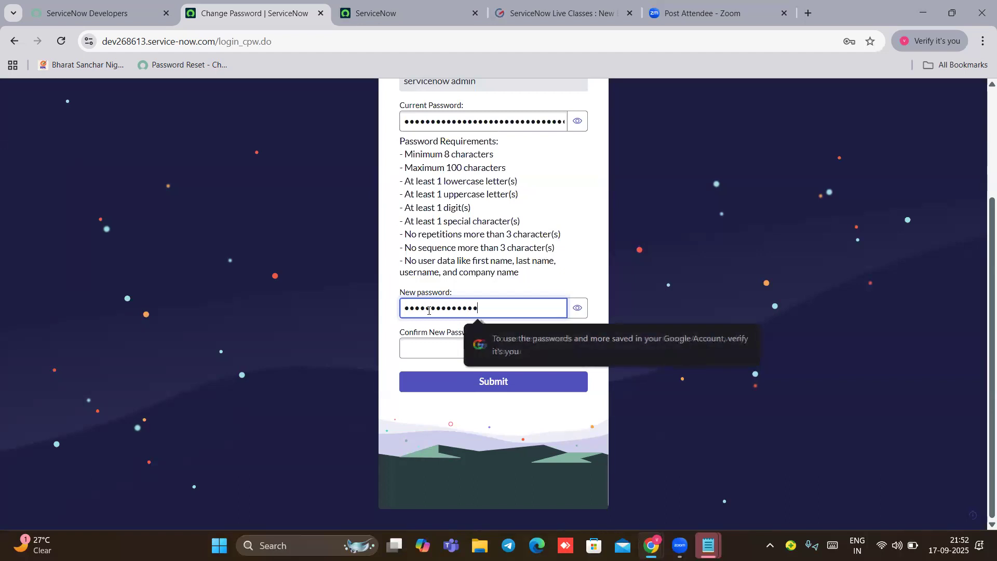
{"action": "left_click", "coordinate": [416, 349]}
{"action": "type", "text": "••••••••"}
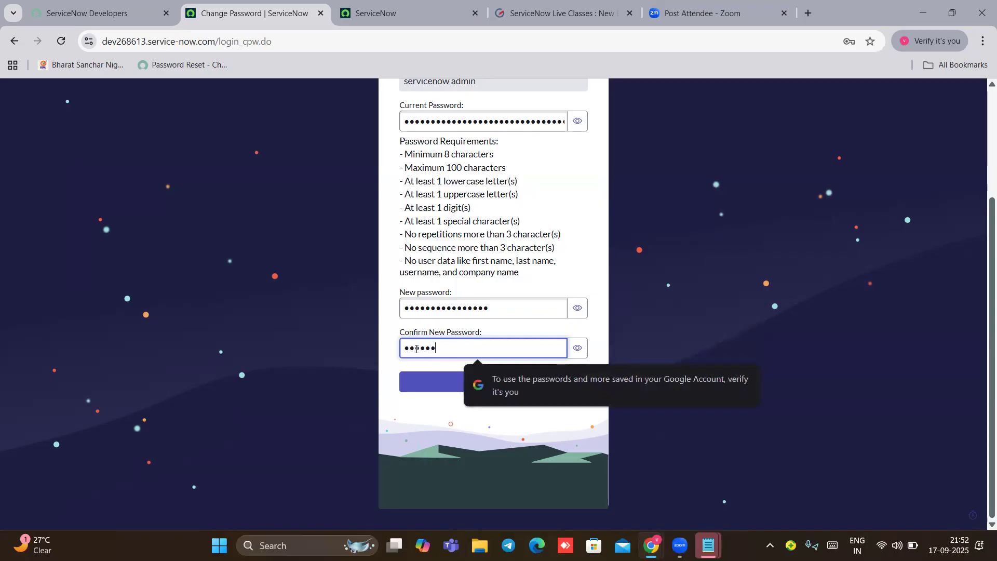
{"action": "type", "text": "••••••••"}
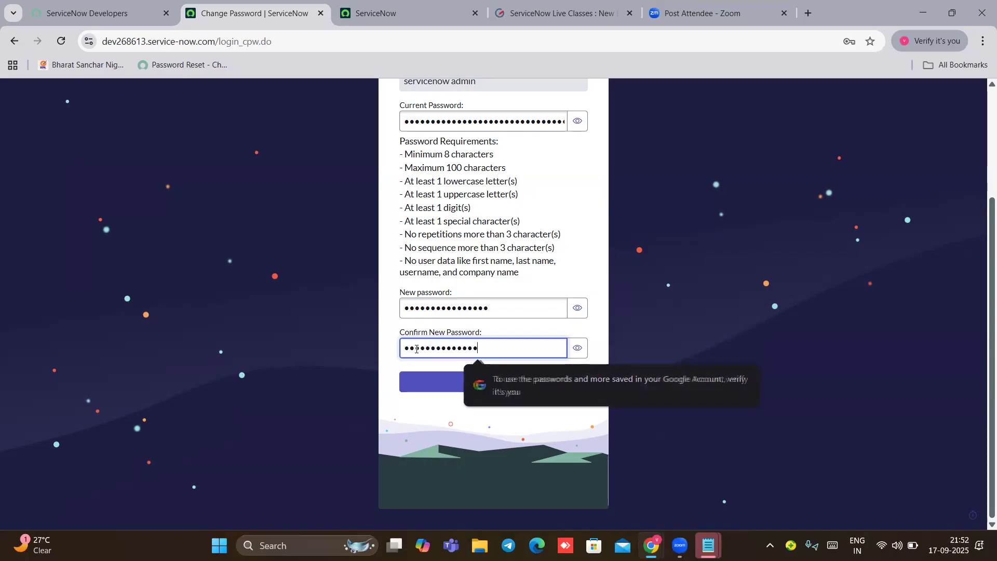
{"action": "left_click", "coordinate": [440, 389]}
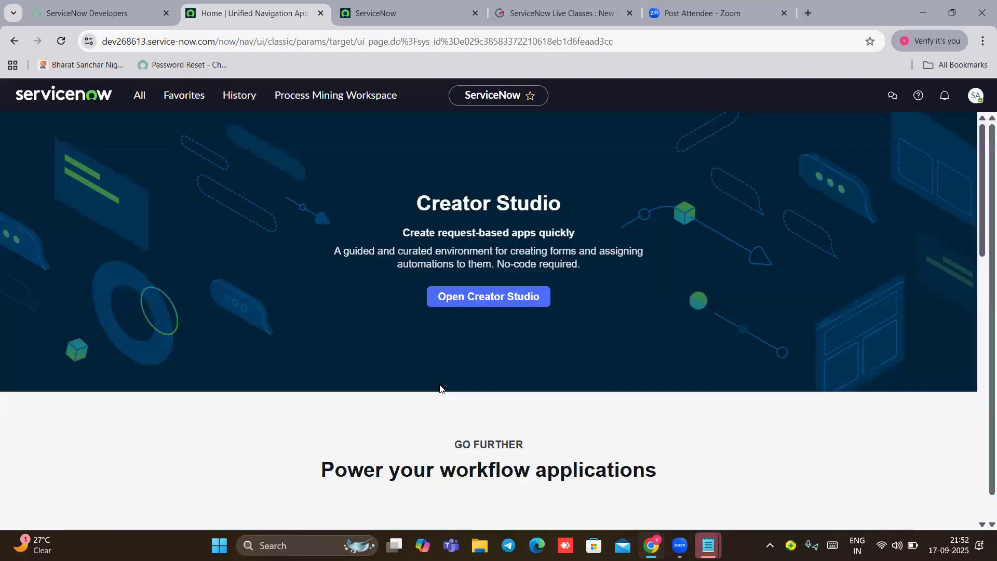
Step: Dismiss the welcome tour on servicenow admin's home page
{"action": "left_click", "coordinate": [967, 103]}
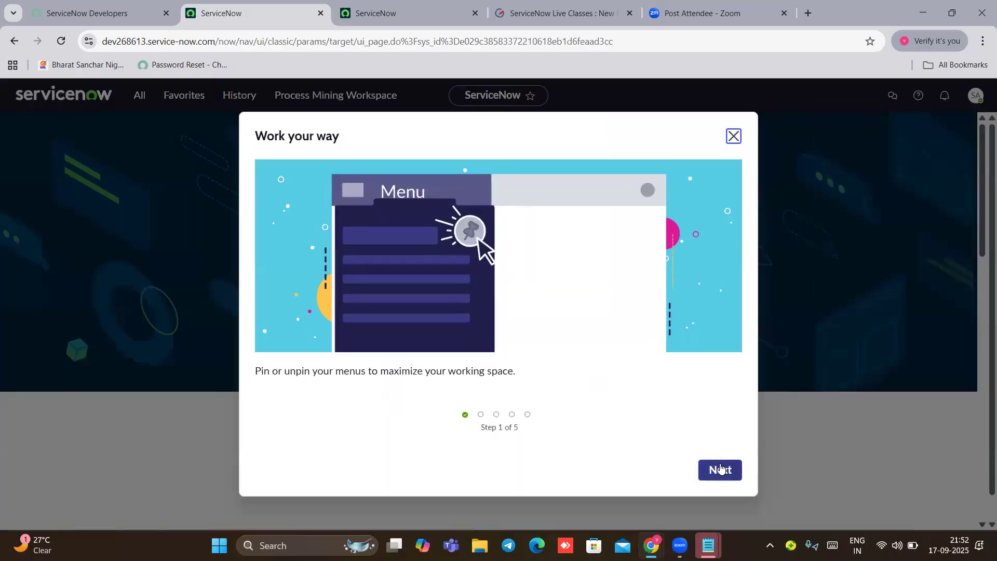
{"action": "left_click", "coordinate": [720, 469]}
{"action": "left_click", "coordinate": [721, 469]}
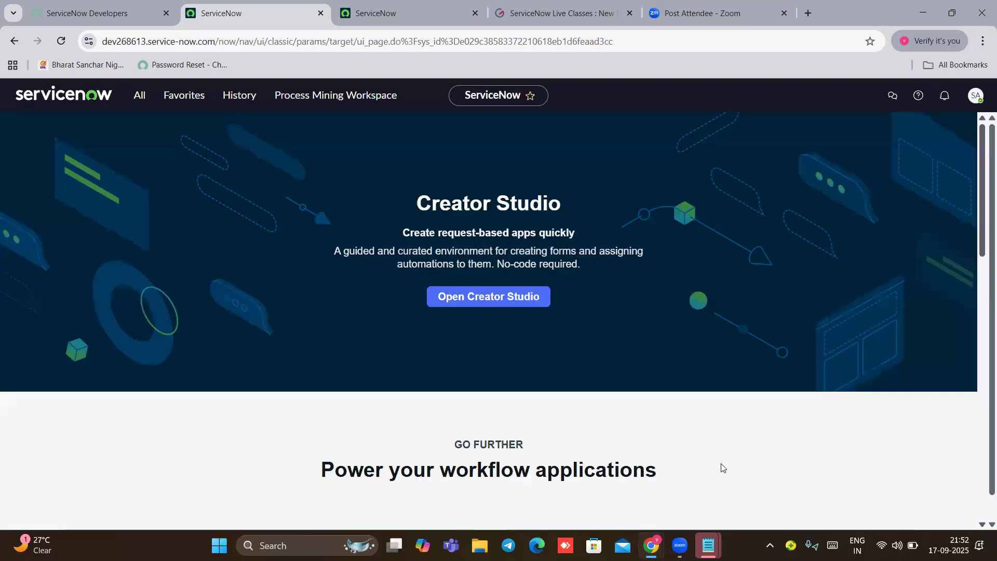
Step: Browse the All navigation menu to check the Junior Developer's access, then close it
{"action": "left_click", "coordinate": [134, 105]}
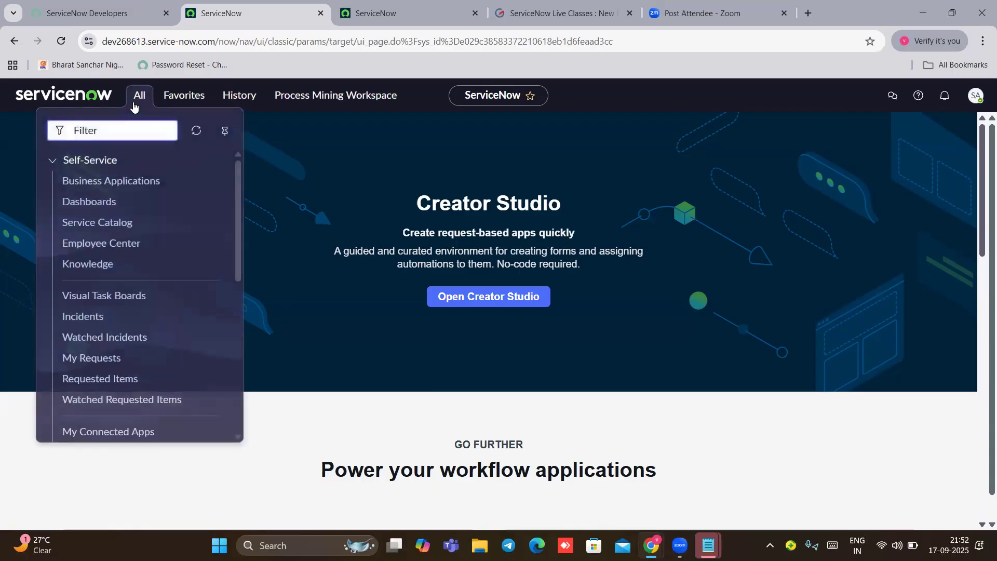
{"action": "scroll", "coordinate": [134, 192], "scroll_direction": "down", "scroll_amount": 3}
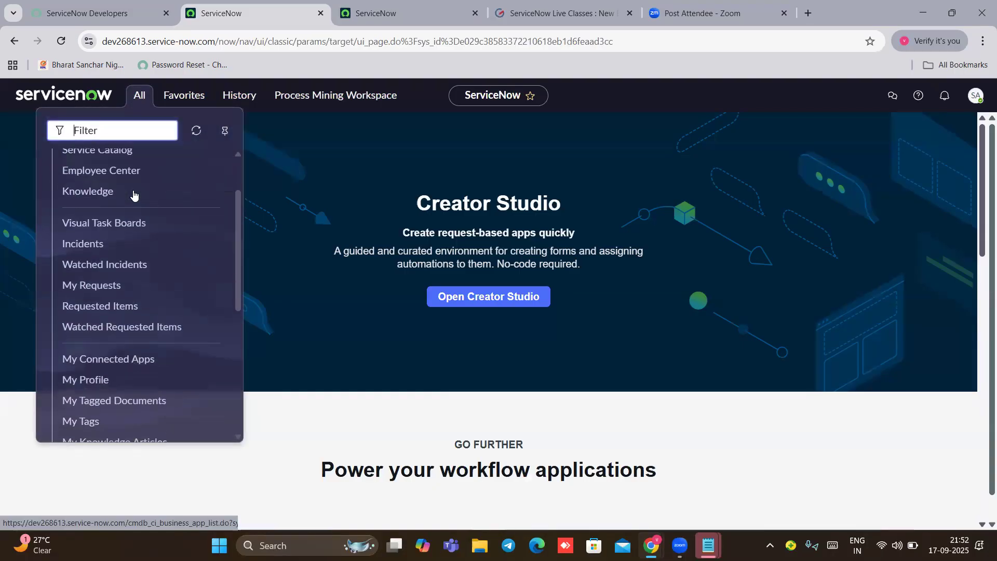
{"action": "scroll", "coordinate": [134, 195], "scroll_direction": "down", "scroll_amount": 4}
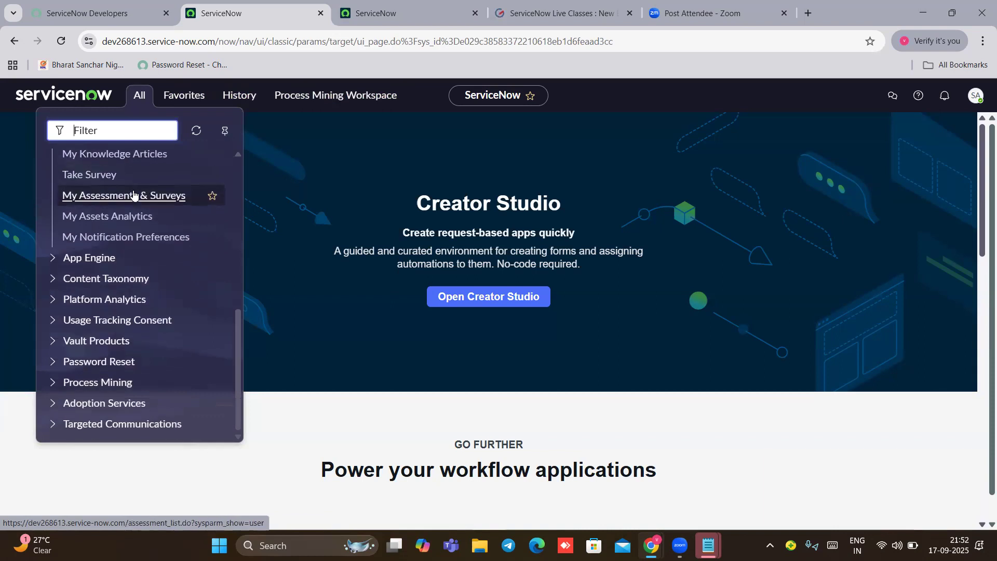
{"action": "scroll", "coordinate": [134, 195], "scroll_direction": "up", "scroll_amount": 7}
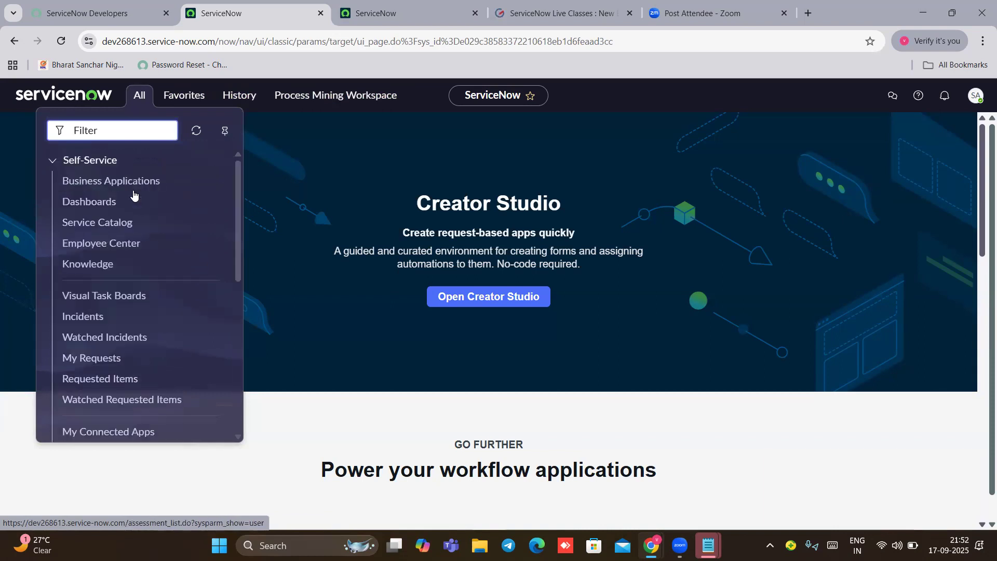
{"action": "left_click", "coordinate": [512, 133]}
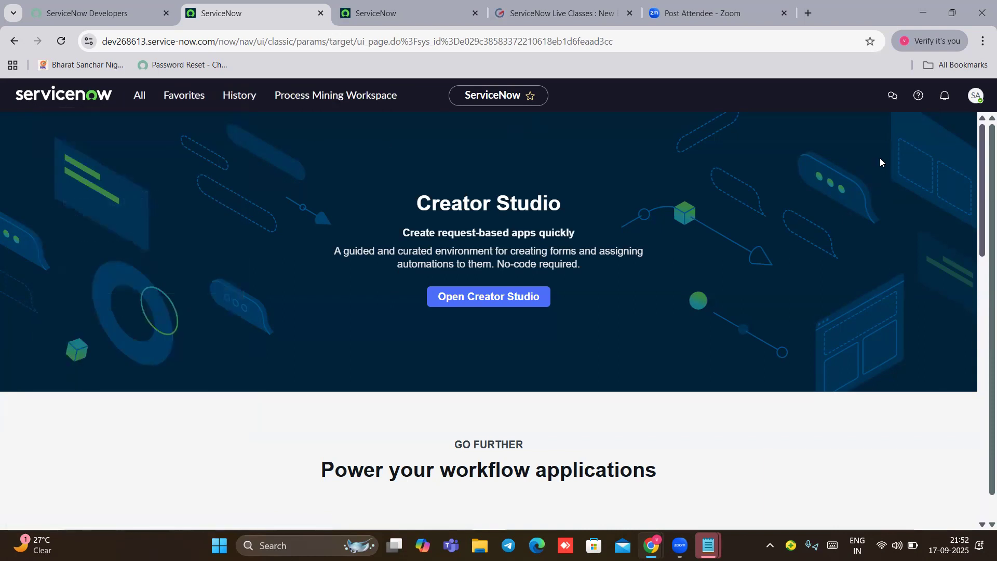
Step: Check the signed-in user in the account menu and log out
{"action": "left_click", "coordinate": [980, 103]}
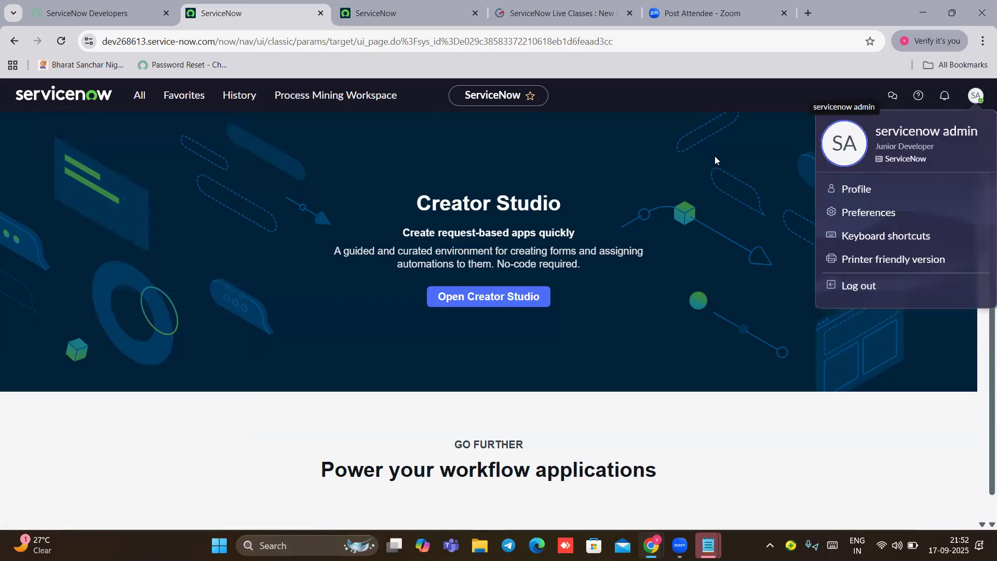
{"action": "left_click", "coordinate": [976, 98]}
{"action": "left_click", "coordinate": [974, 99]}
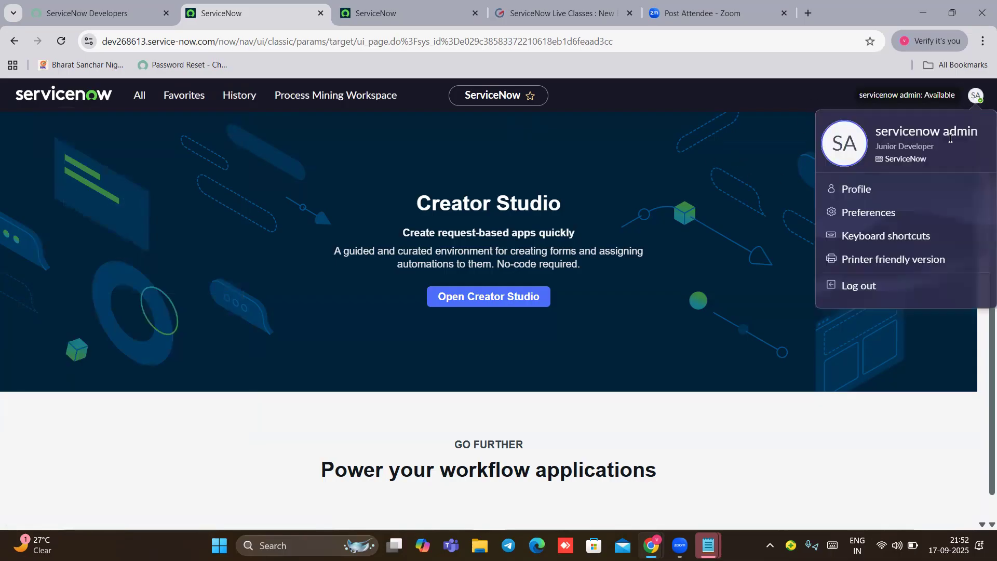
{"action": "left_click", "coordinate": [861, 286]}
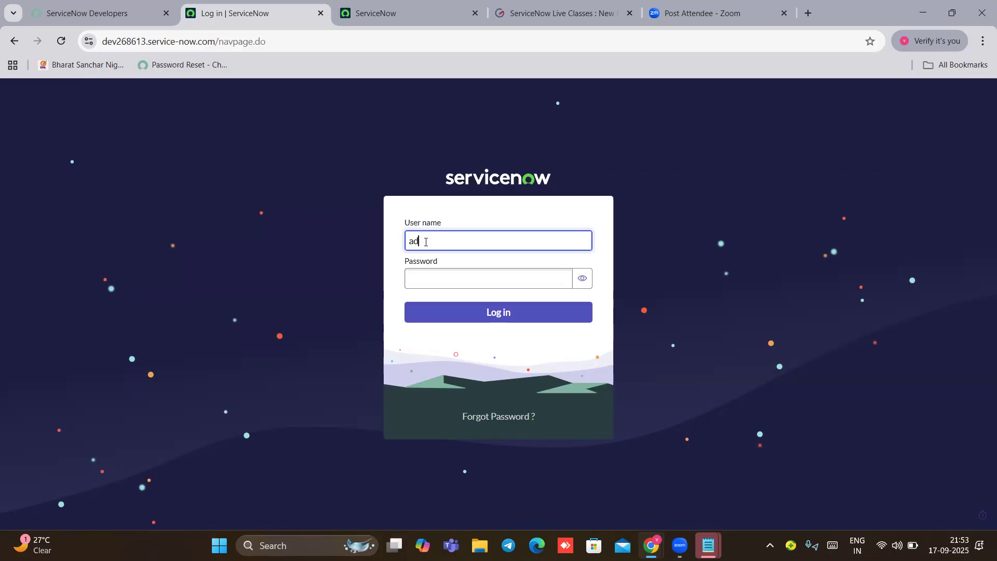
Step: Copy the instance's current admin password from the developer portal and paste it into the login Password field
{"action": "key", "text": "Tab"}
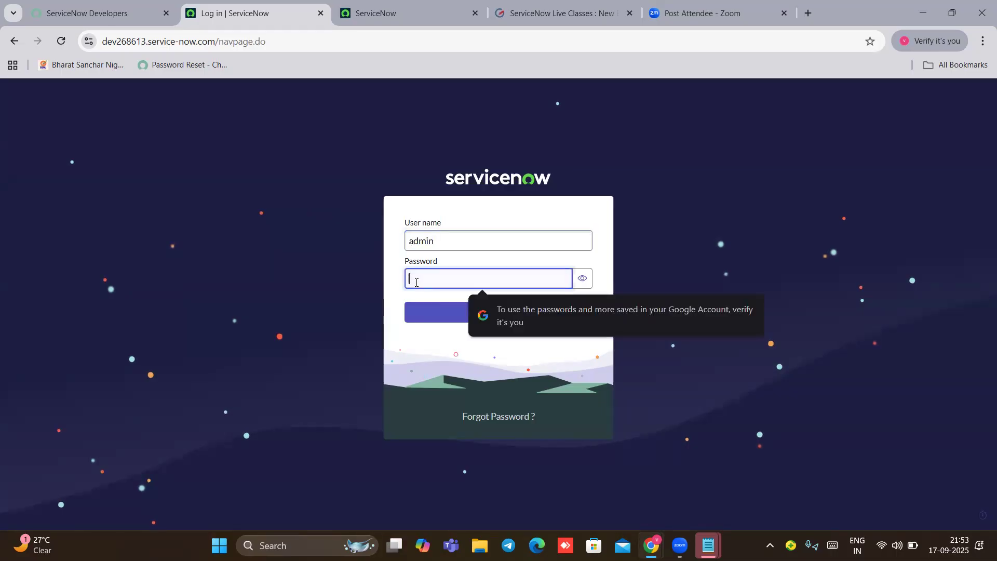
{"action": "left_click", "coordinate": [83, 11]}
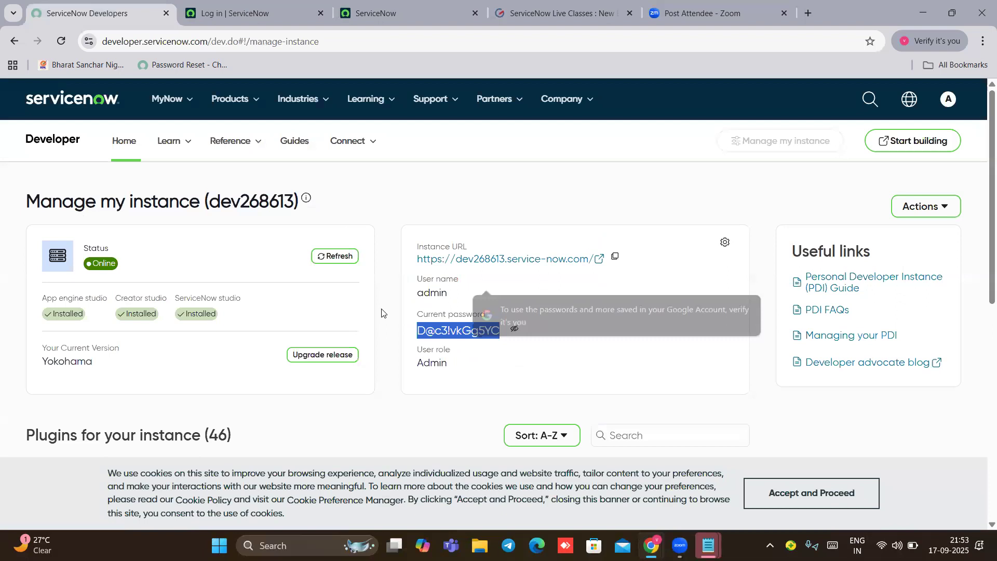
{"action": "left_click", "coordinate": [499, 330]}
{"action": "left_click_drag", "start_coordinate": [498, 330], "coordinate": [419, 324]}
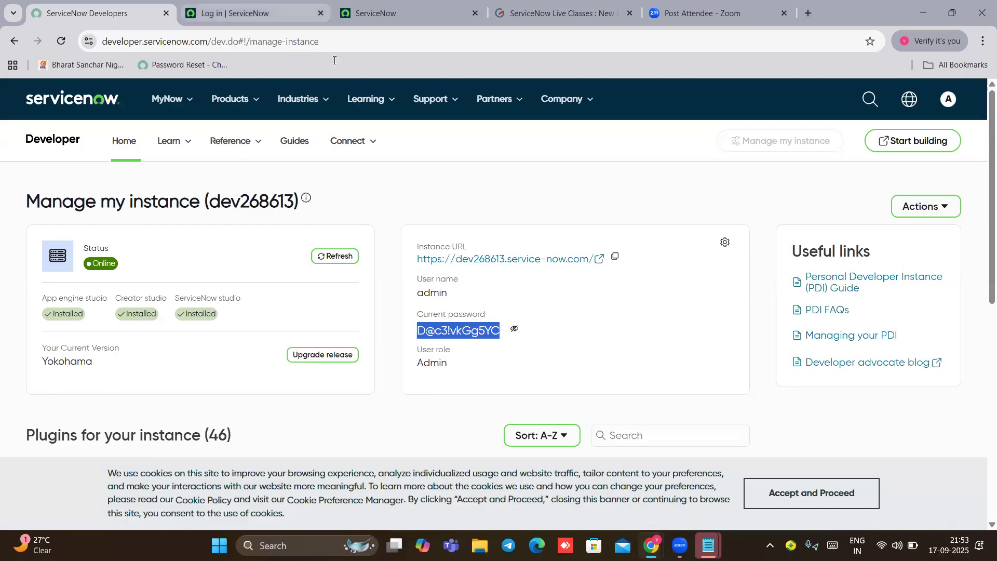
{"action": "left_click", "coordinate": [254, 13]}
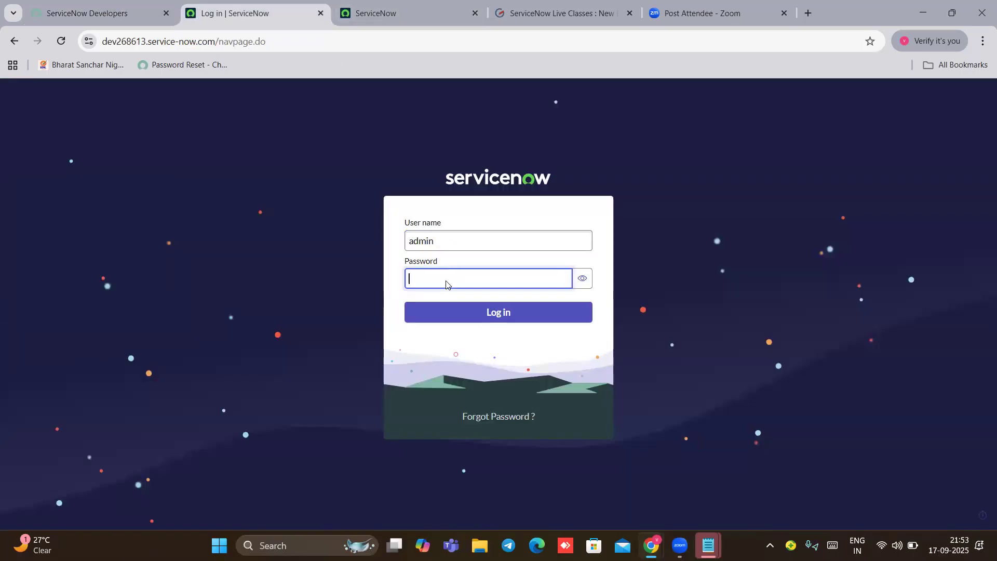
{"action": "key", "text": "ctrl+v"}
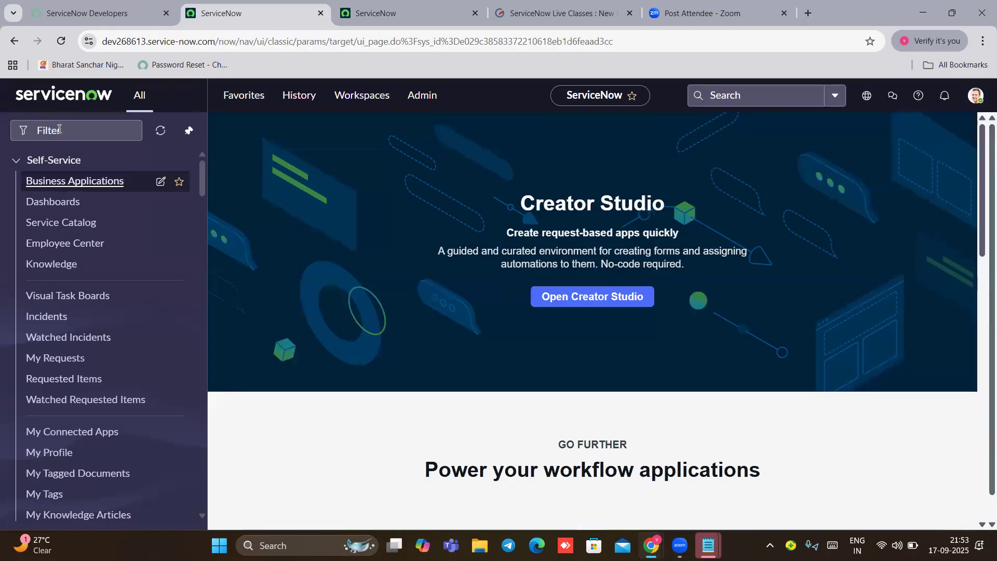
Step: Filter the navigator for 'user ad', open the Users list, and open servicenow admin's empty Roles list
{"action": "left_click", "coordinate": [59, 129]}
{"action": "type", "text": "user ad"}
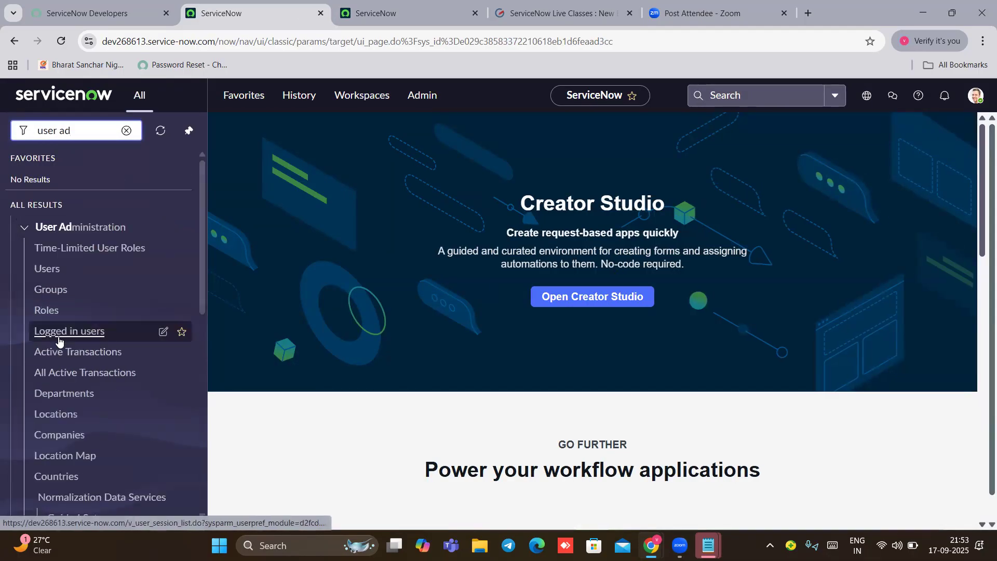
{"action": "scroll", "coordinate": [68, 248], "scroll_direction": "down", "scroll_amount": 2}
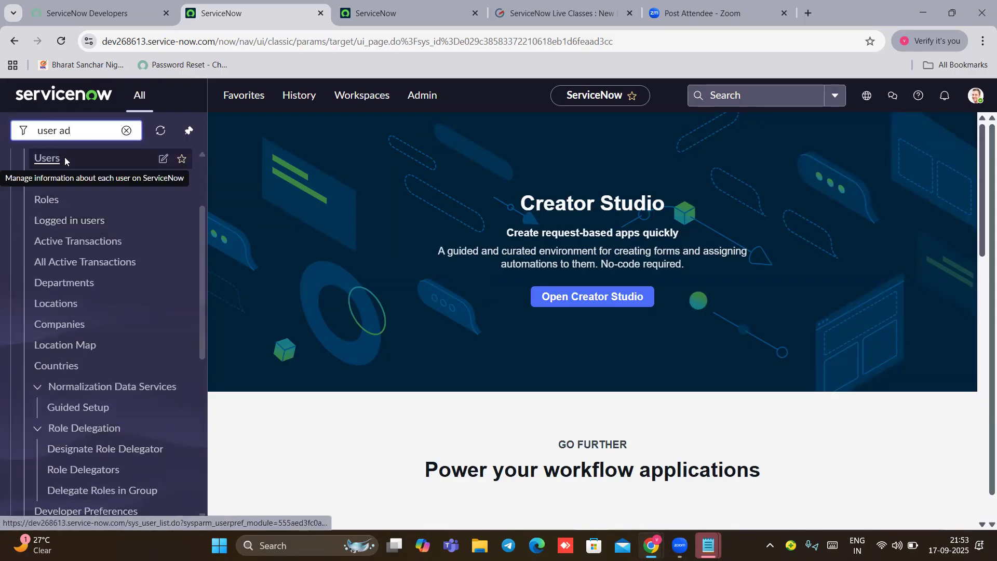
{"action": "key", "text": "Return"}
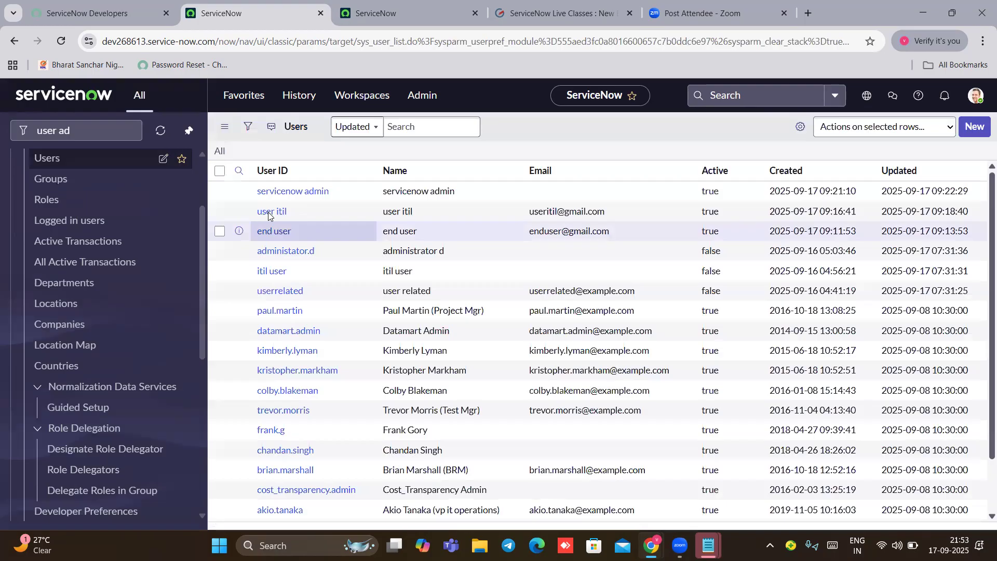
{"action": "left_click", "coordinate": [298, 192]}
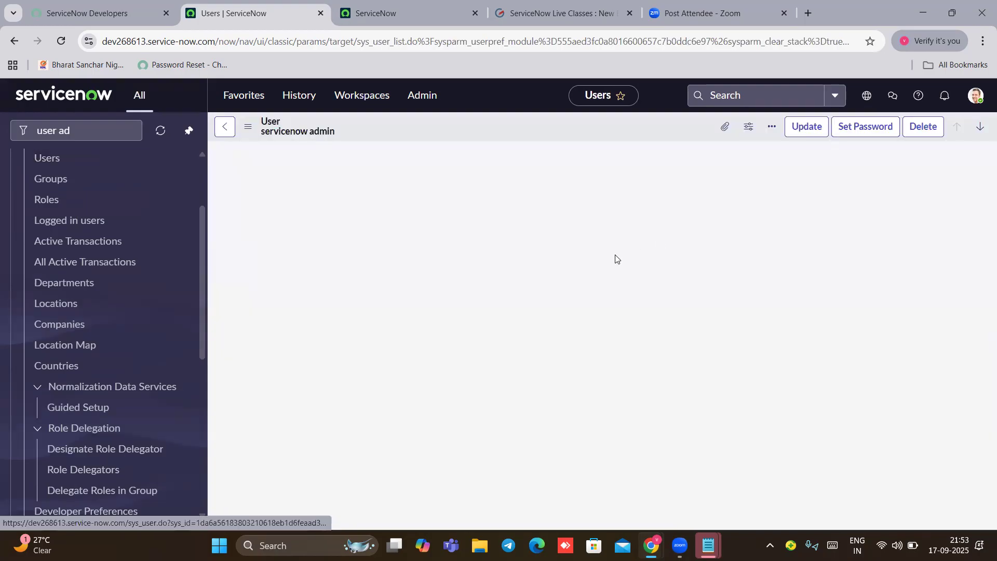
{"action": "scroll", "coordinate": [421, 311], "scroll_direction": "down", "scroll_amount": 2}
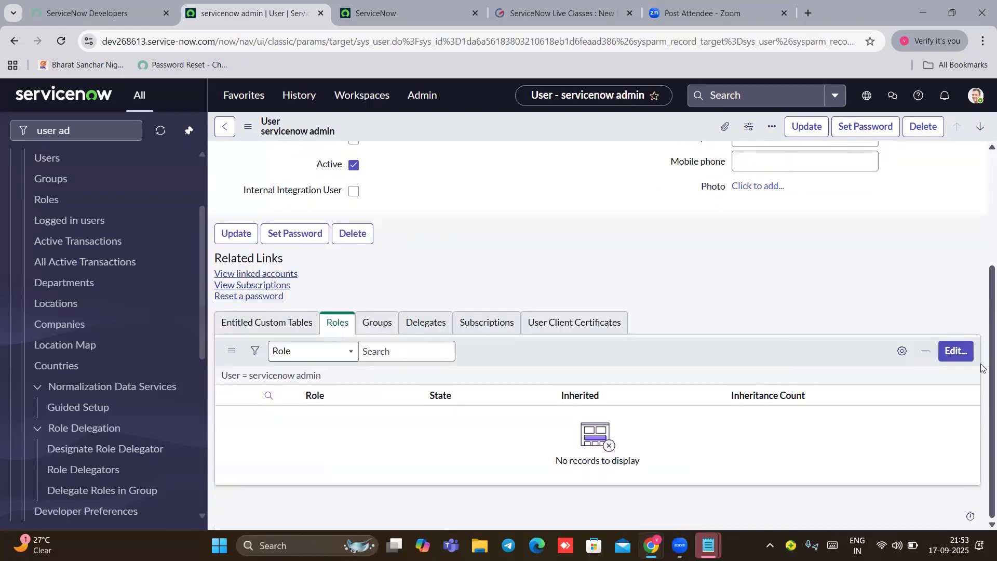
Step: Search 'admin' in the role collection, add admin to servicenow admin's Roles List, and save
{"action": "left_click", "coordinate": [955, 351]}
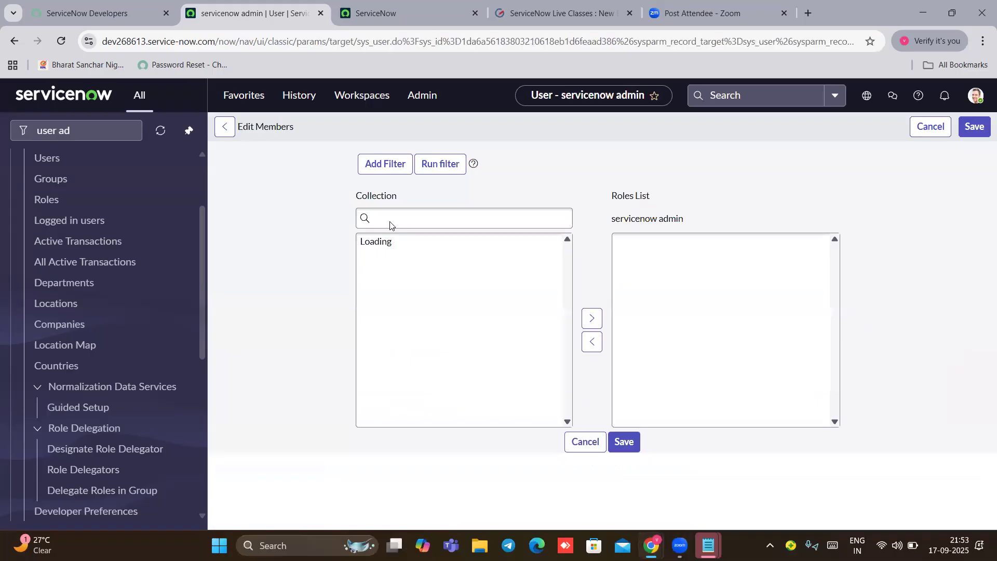
{"action": "left_click", "coordinate": [405, 281]}
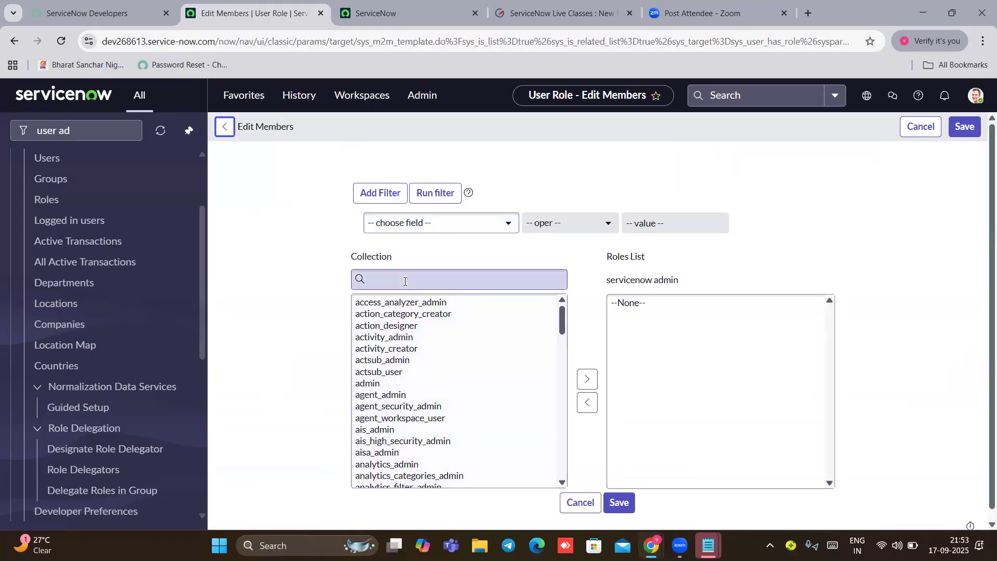
{"action": "type", "text": "admin"}
{"action": "left_click", "coordinate": [374, 308]}
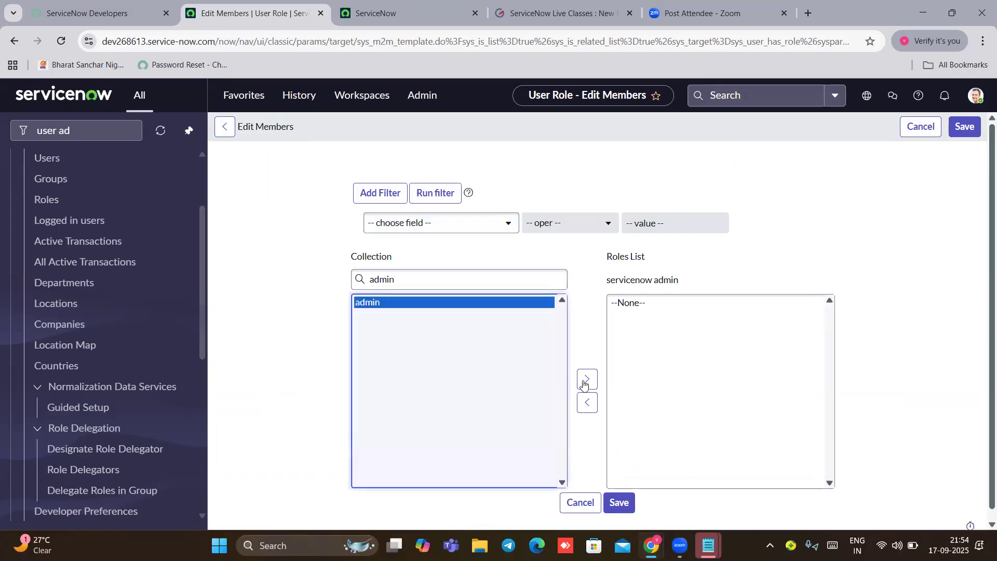
{"action": "left_click", "coordinate": [588, 380]}
{"action": "scroll", "coordinate": [883, 218], "scroll_direction": "down", "scroll_amount": 1}
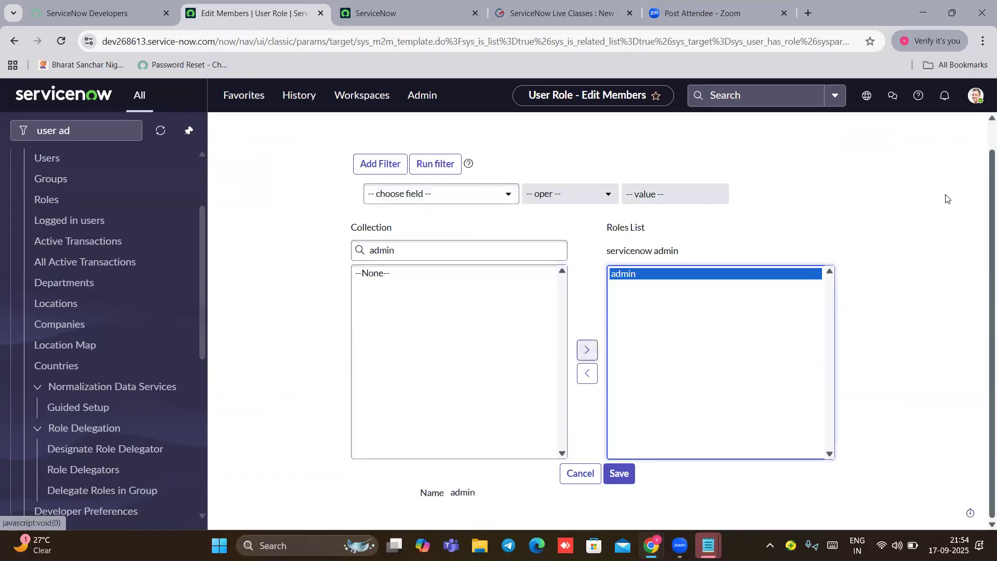
{"action": "scroll", "coordinate": [970, 121], "scroll_direction": "up", "scroll_amount": 1}
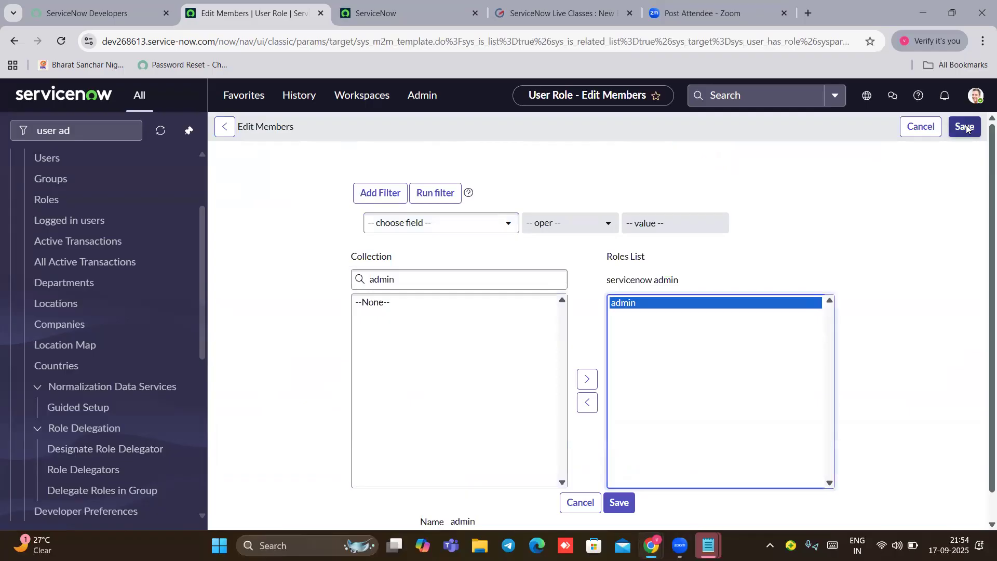
{"action": "left_click", "coordinate": [966, 127]}
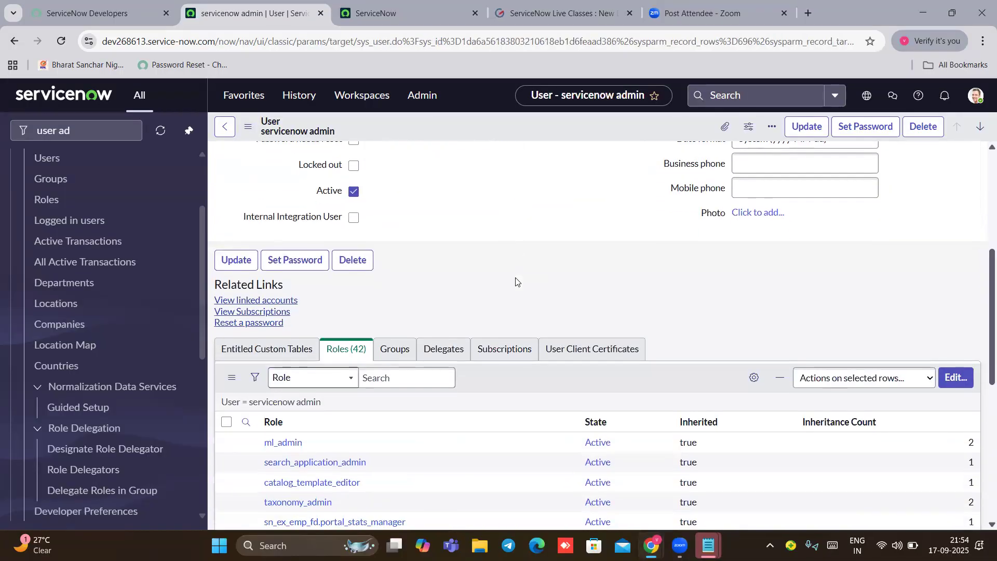
Step: Review the 42 roles now listed and save the servicenow admin user record from the header menu
{"action": "scroll", "coordinate": [516, 281], "scroll_direction": "down", "scroll_amount": 2}
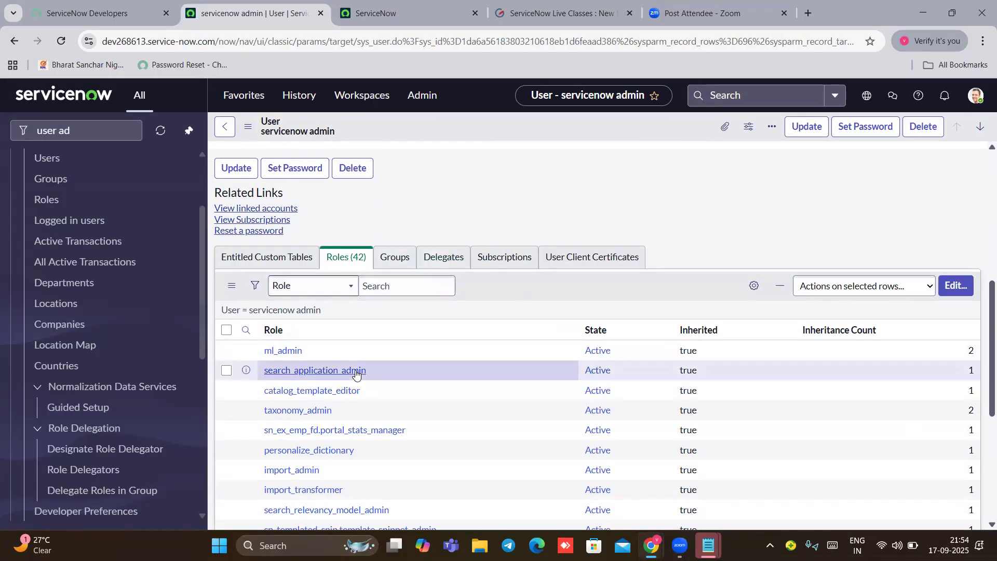
{"action": "scroll", "coordinate": [355, 372], "scroll_direction": "down", "scroll_amount": 3}
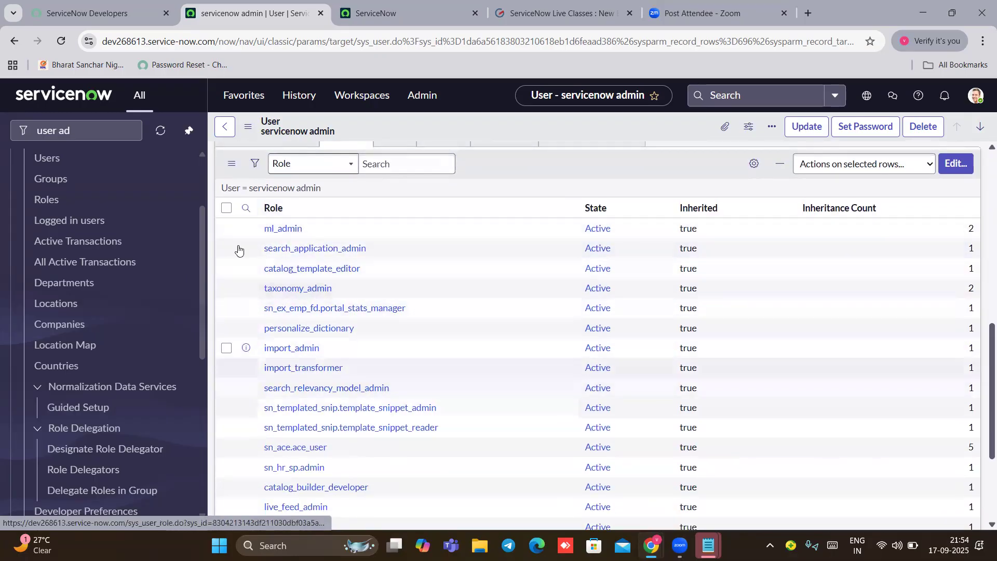
{"action": "scroll", "coordinate": [402, 265], "scroll_direction": "up", "scroll_amount": 1}
{"action": "scroll", "coordinate": [402, 264], "scroll_direction": "down", "scroll_amount": 1}
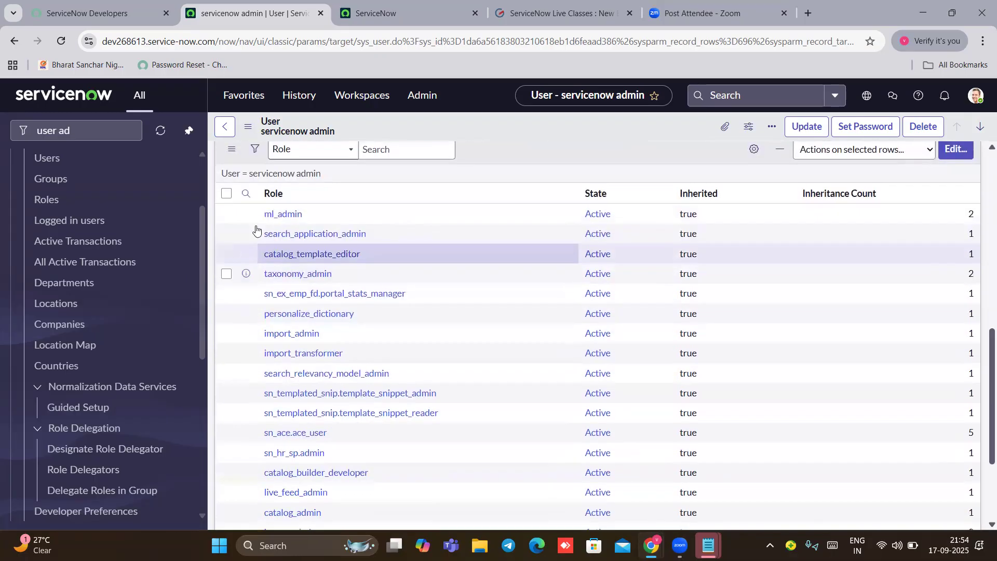
{"action": "scroll", "coordinate": [458, 309], "scroll_direction": "up", "scroll_amount": 3}
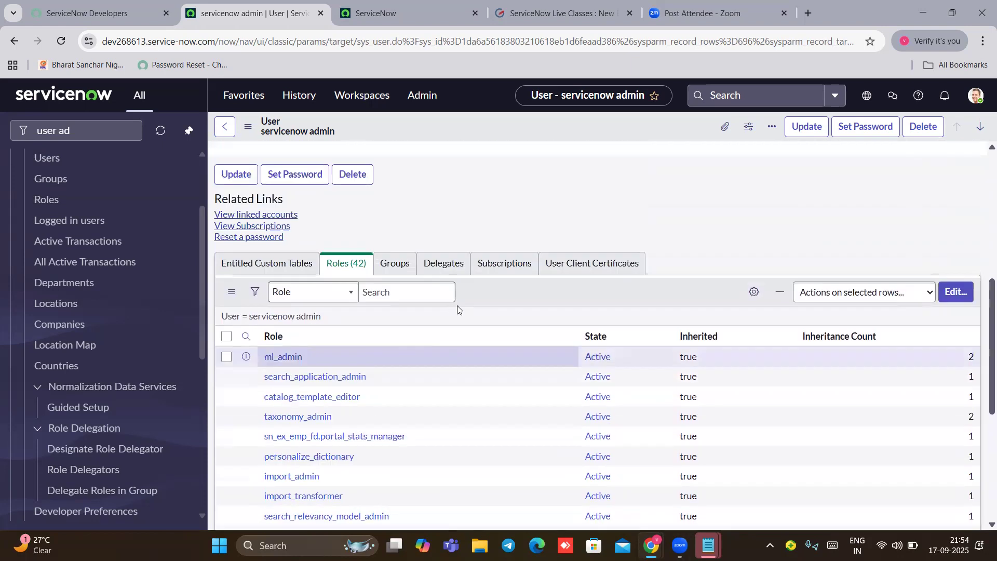
{"action": "scroll", "coordinate": [656, 227], "scroll_direction": "up", "scroll_amount": 3}
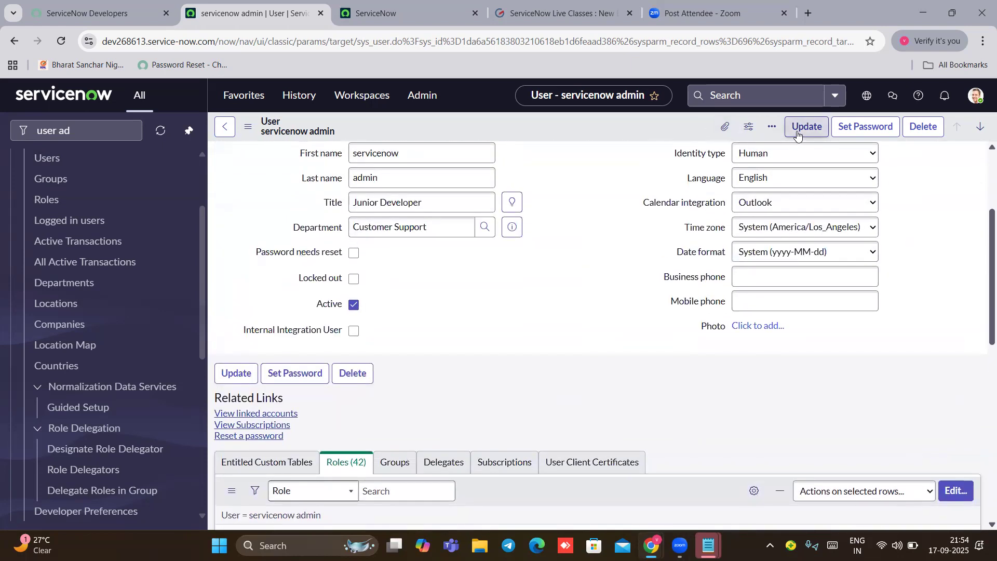
{"action": "right_click", "coordinate": [670, 133]}
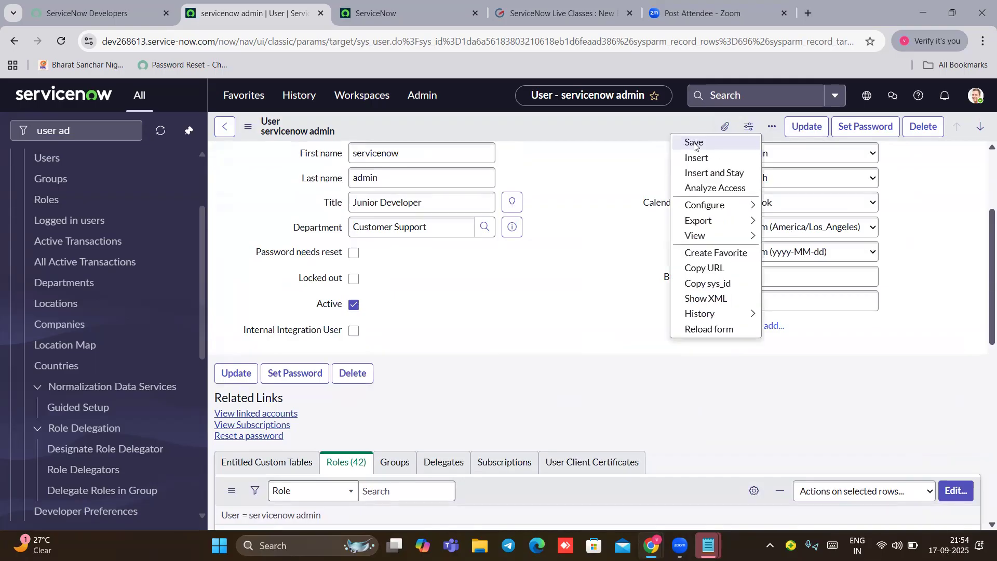
{"action": "left_click", "coordinate": [694, 143]}
{"action": "left_click", "coordinate": [47, 158]}
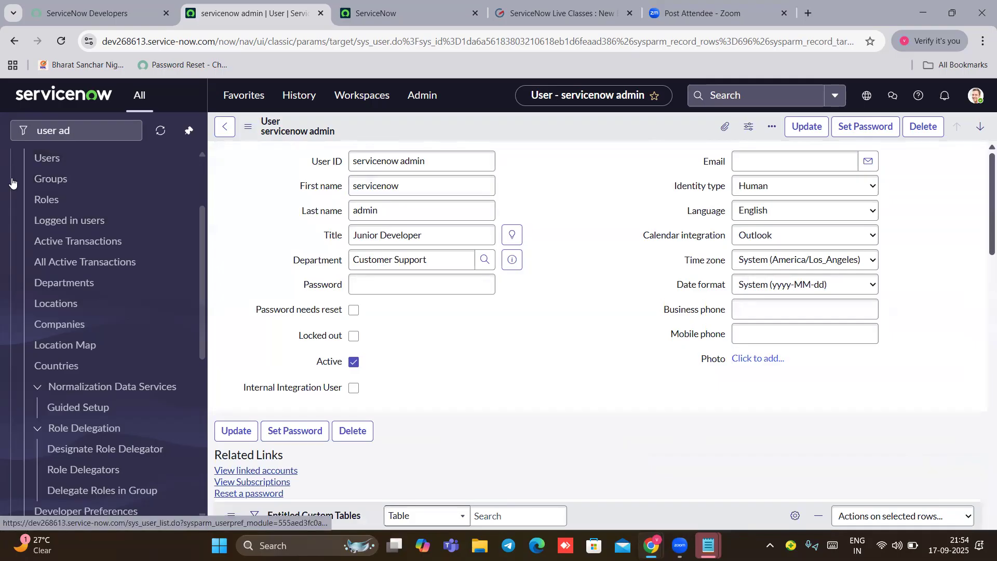
Step: Open the user itil record from the Users list and start editing its Roles
{"action": "left_click", "coordinate": [47, 161]}
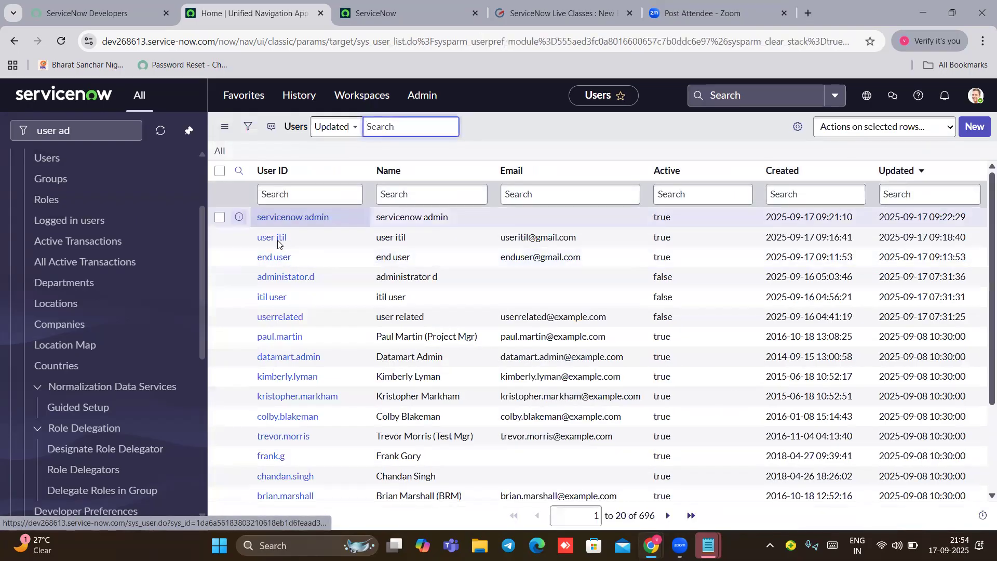
{"action": "left_click", "coordinate": [275, 239]}
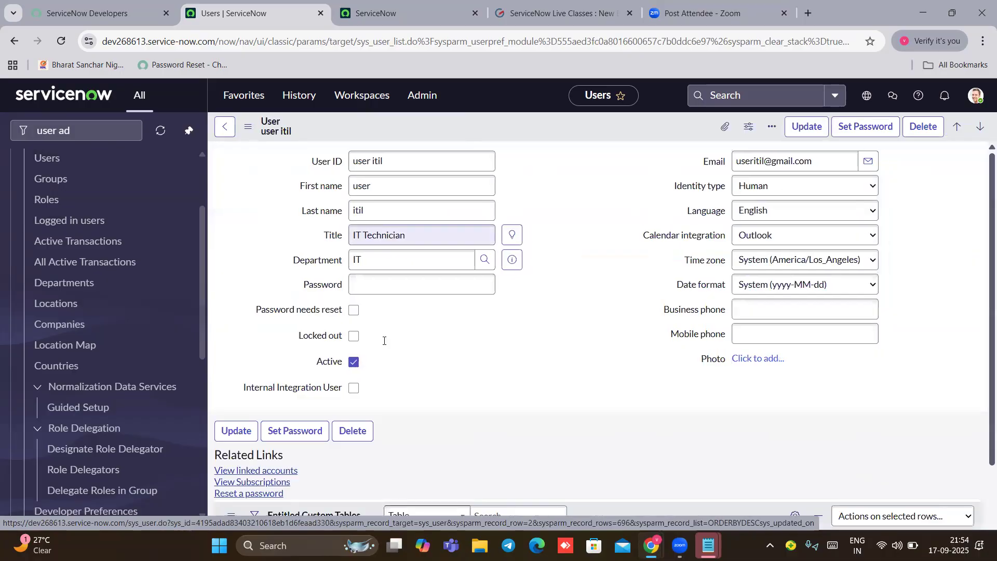
{"action": "scroll", "coordinate": [494, 314], "scroll_direction": "down", "scroll_amount": 3}
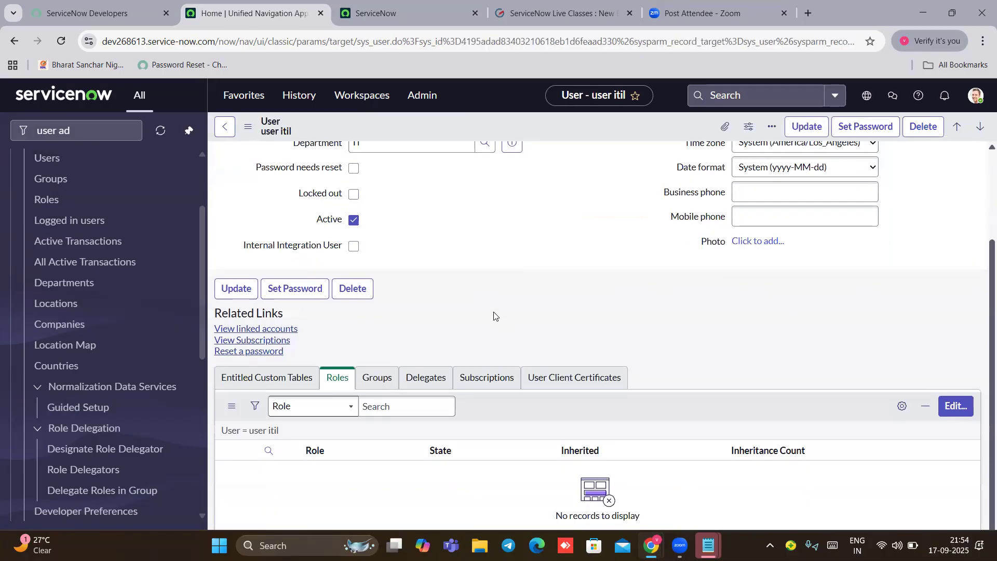
{"action": "left_click", "coordinate": [956, 410]}
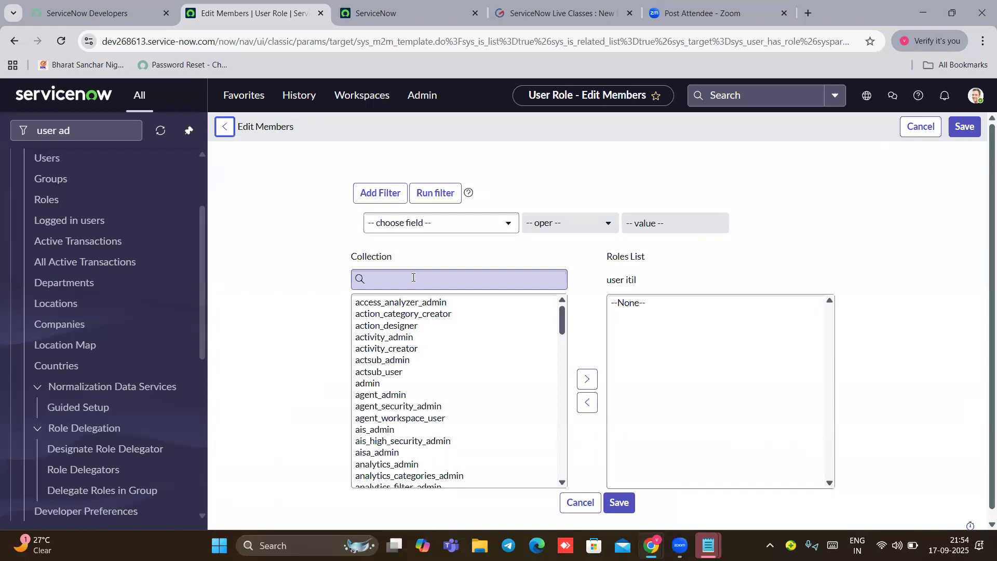
Step: Search for and add the itil role to user itil's Roles List, then save
{"action": "left_click", "coordinate": [413, 277]}
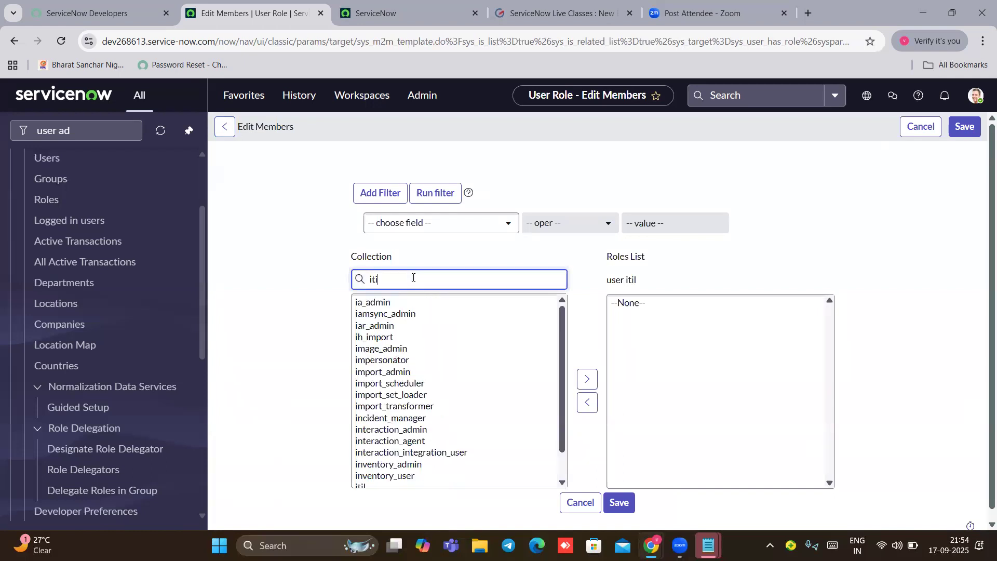
{"action": "left_click", "coordinate": [362, 302]}
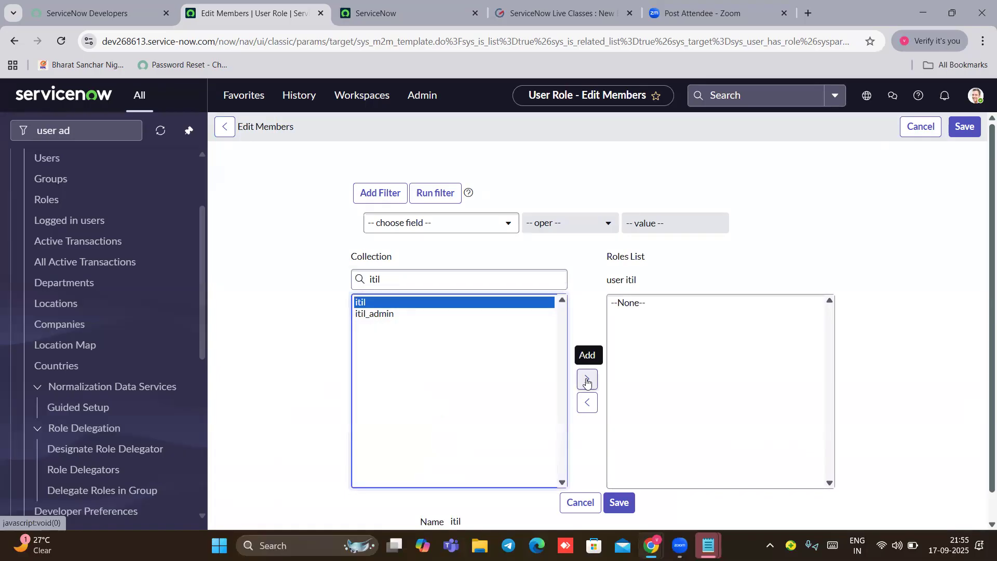
{"action": "scroll", "coordinate": [587, 383], "scroll_direction": "down", "scroll_amount": 1}
{"action": "left_click", "coordinate": [589, 350]}
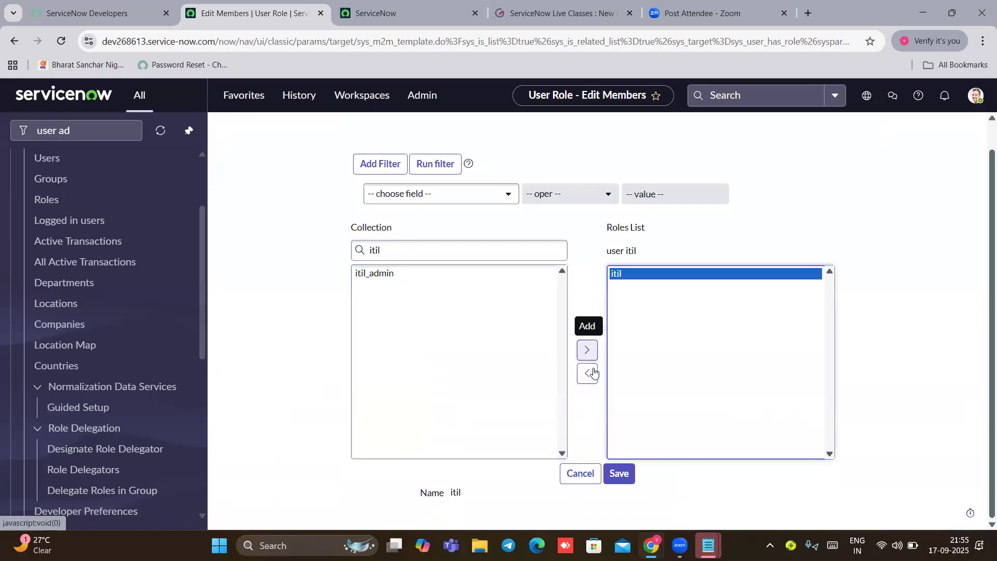
{"action": "left_click", "coordinate": [621, 472]}
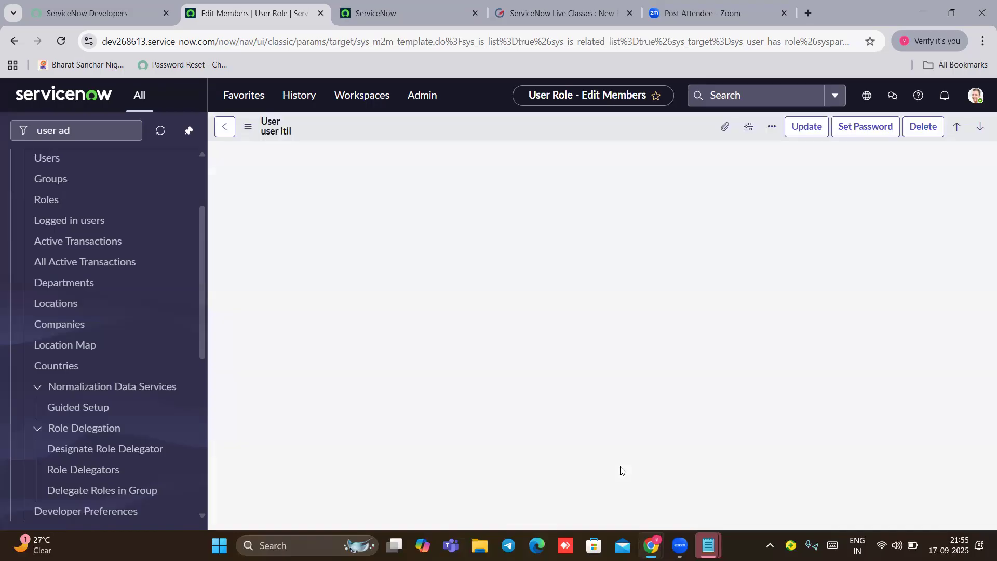
Step: Submit the user itil record and log out of the admin session
{"action": "left_click", "coordinate": [805, 128]}
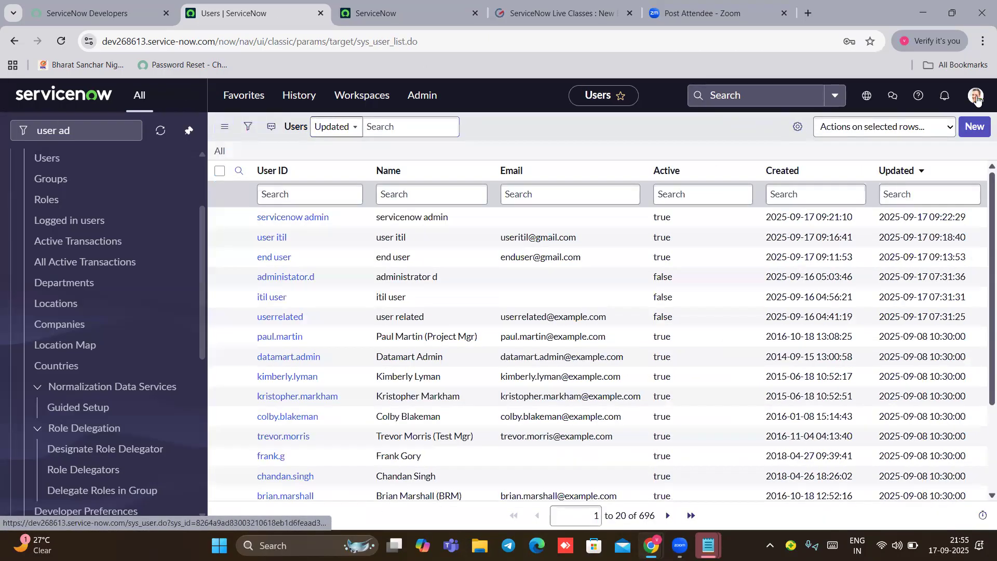
{"action": "left_click", "coordinate": [975, 96]}
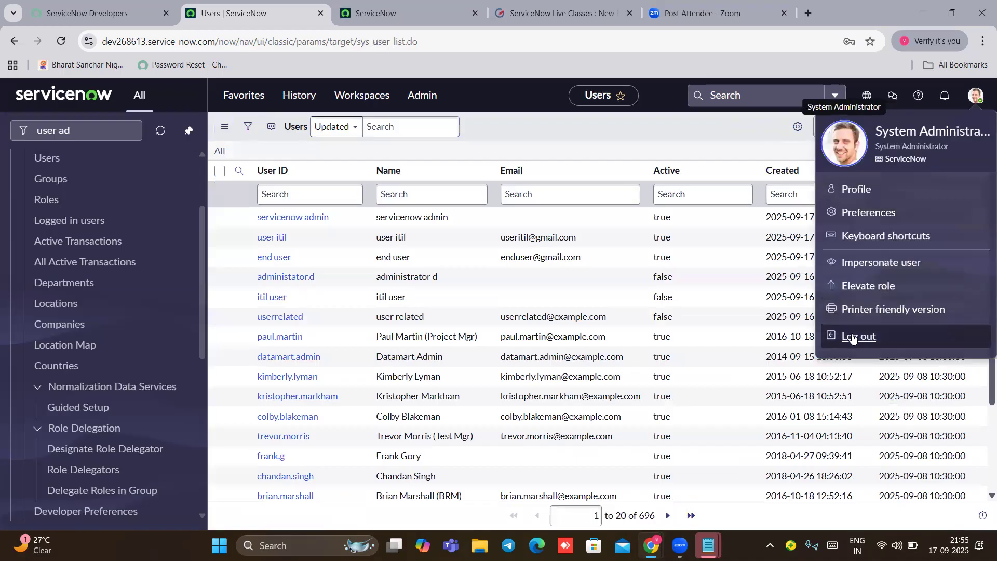
{"action": "left_click", "coordinate": [853, 337]}
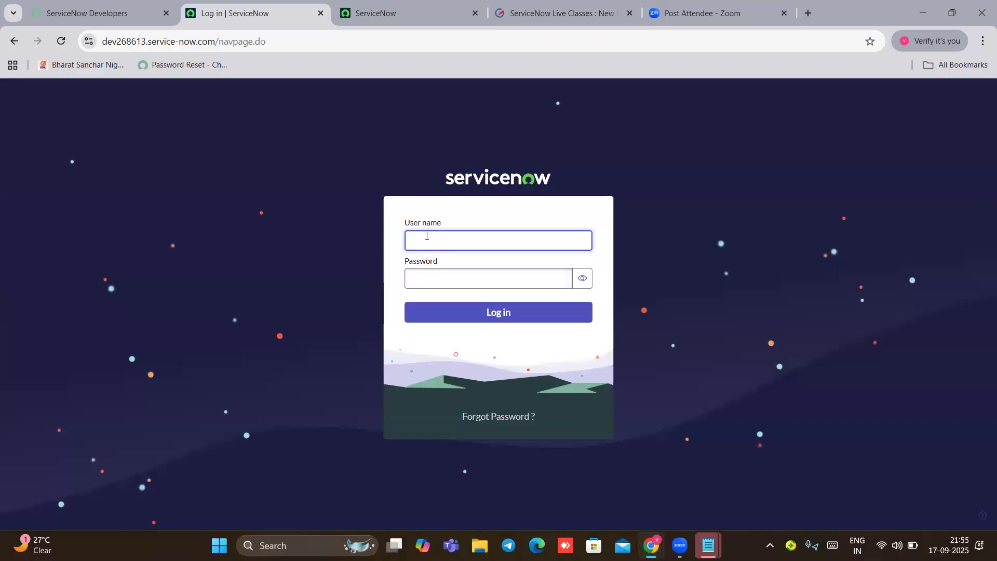
Step: Start entering the ITIL user's user name on the login page
{"action": "type", "text": "i"}
{"action": "key", "text": "BackSpace"}
{"action": "type", "text": "user itil"}
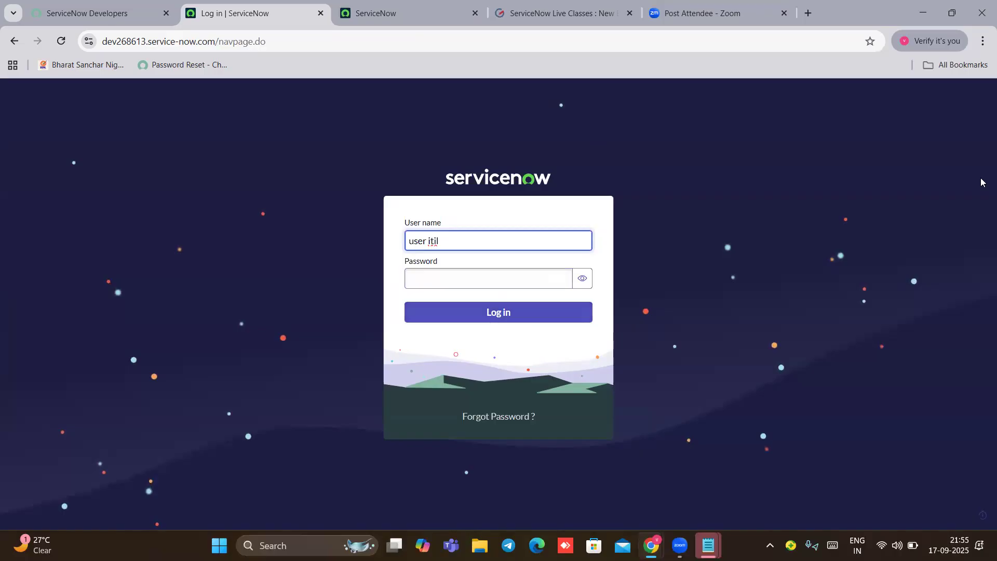
Step: Copy the ITIL user's saved password from Notepad and submit it on the login page
{"action": "mouse_move", "coordinate": [708, 542]}
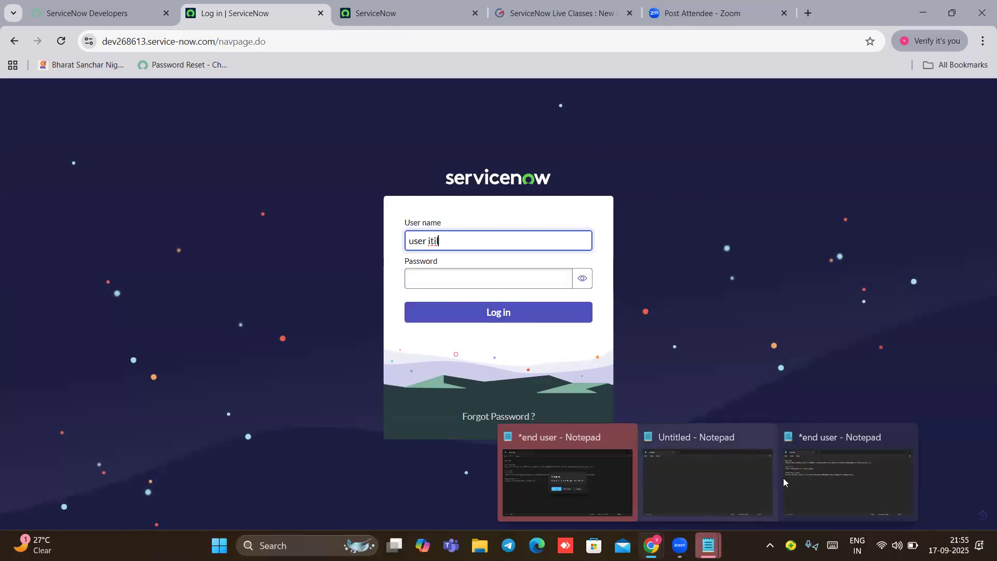
{"action": "left_click", "coordinate": [848, 473]}
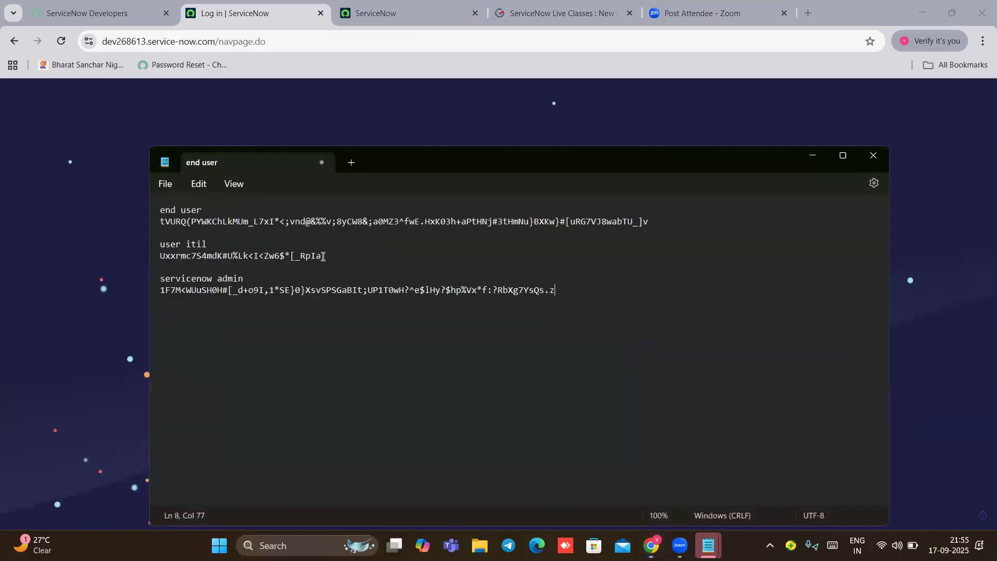
{"action": "left_click_drag", "start_coordinate": [322, 256], "coordinate": [152, 256]}
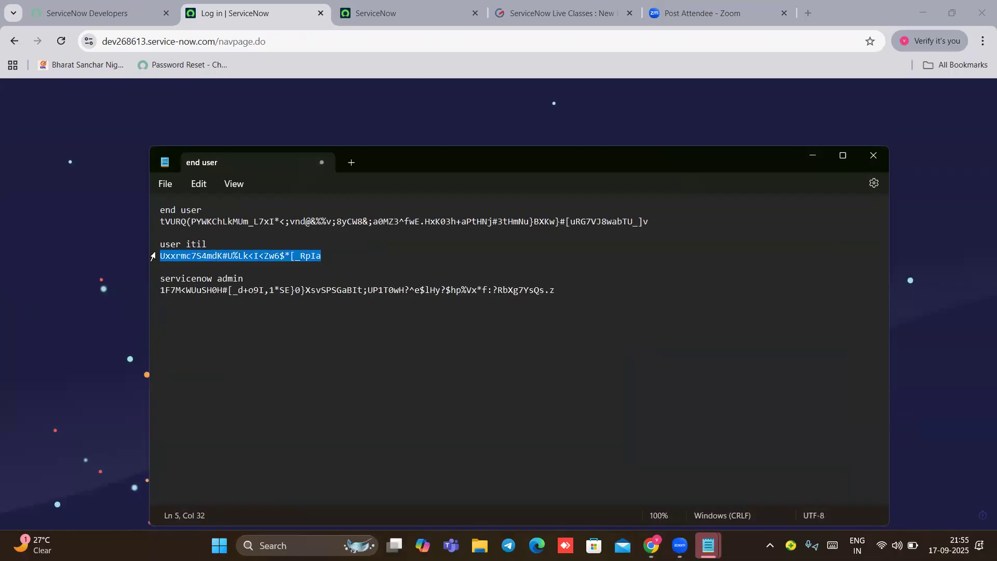
{"action": "left_click", "coordinate": [804, 153]}
{"action": "left_click", "coordinate": [429, 277]}
{"action": "key", "text": "ctrl+v"}
{"action": "key", "text": "Return"}
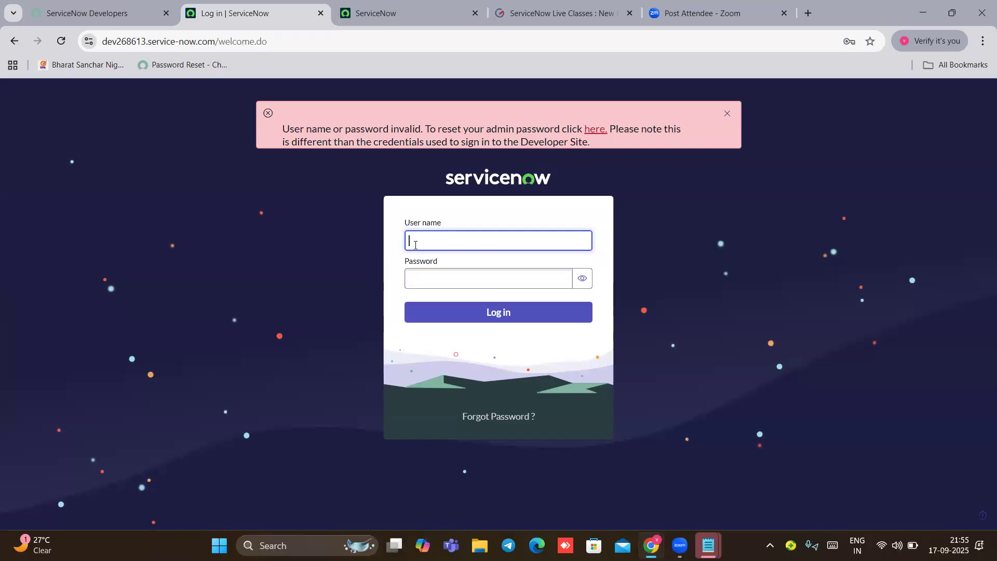
Step: Retry the login with the pasted password after the invalid-credentials error, then begin retyping the user name
{"action": "type", "text": "user itil"}
{"action": "left_click", "coordinate": [443, 281]}
{"action": "key", "text": "ctrl+v"}
{"action": "key", "text": "Return"}
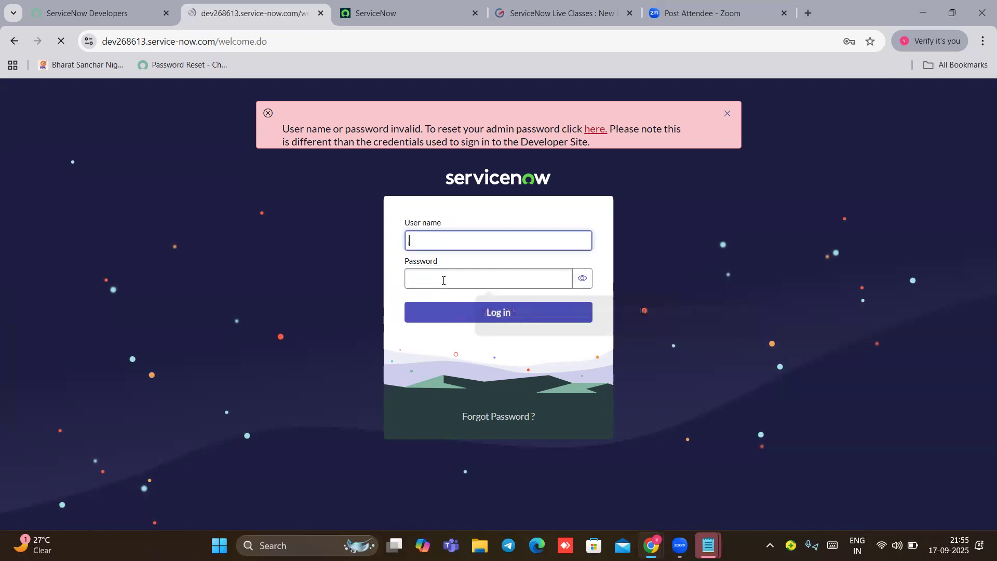
{"action": "left_click", "coordinate": [413, 240]}
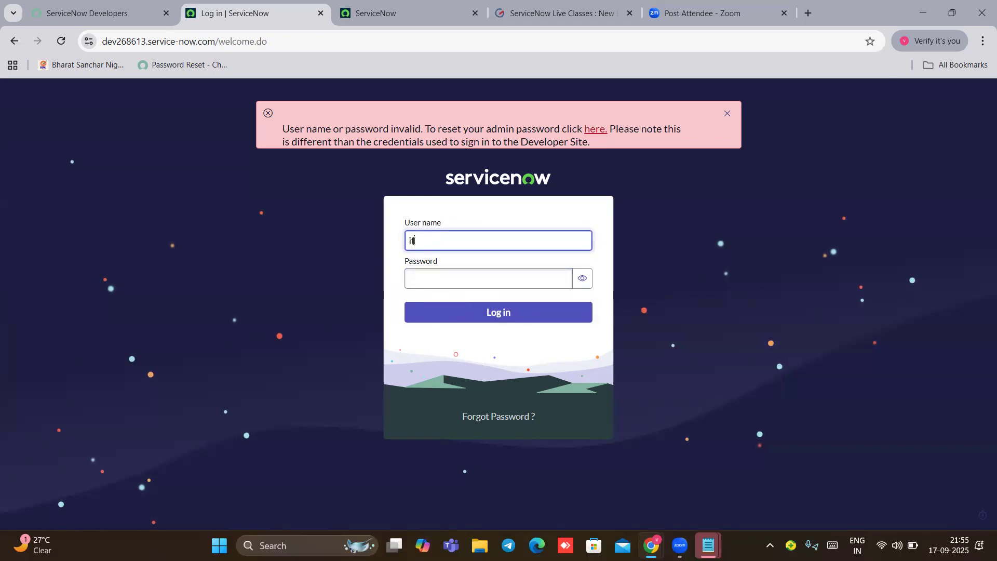
{"action": "type", "text": "user"}
Step: Check the ITIL user's generated password in the Notepad note
{"action": "left_click", "coordinate": [435, 272]}
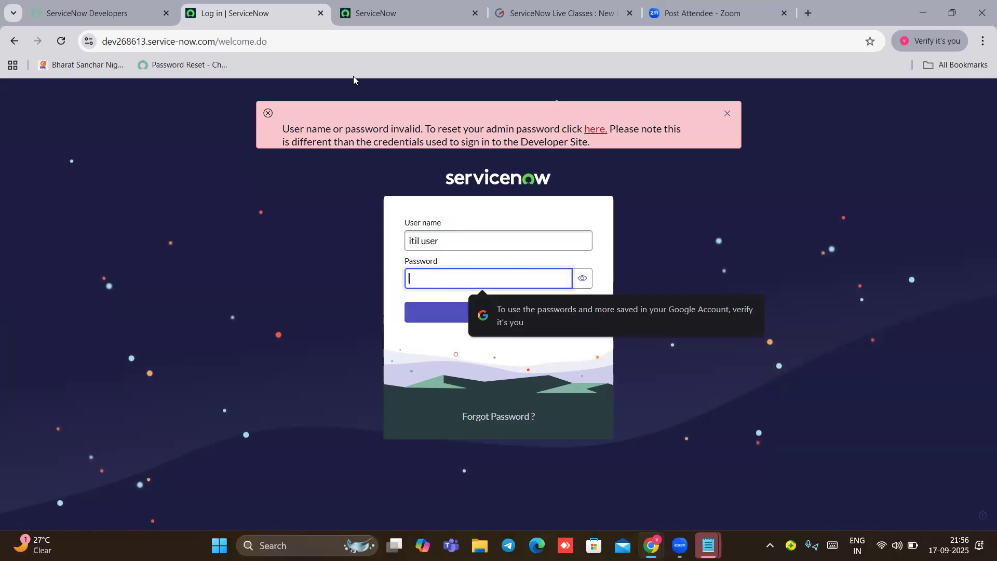
{"action": "left_click", "coordinate": [706, 540]}
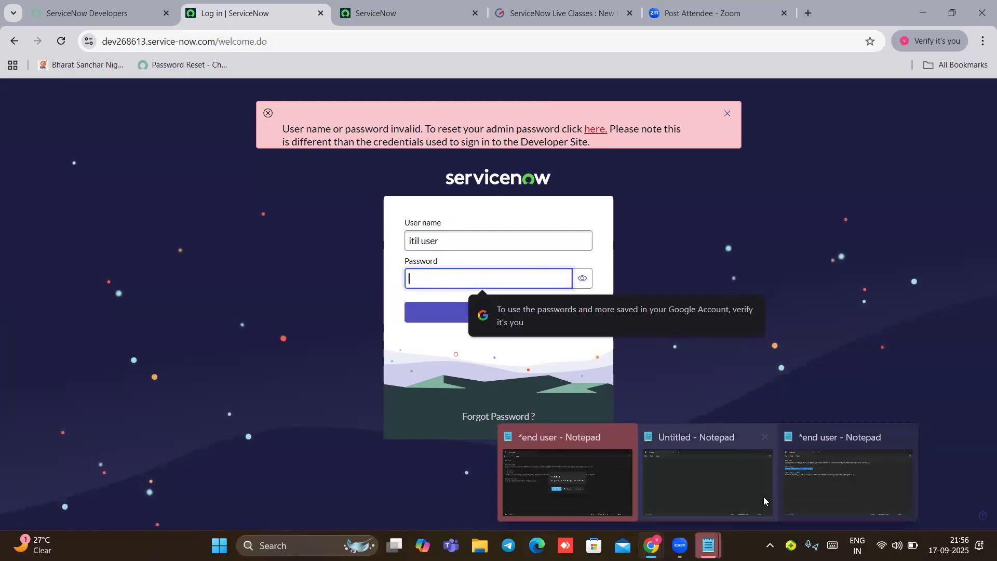
{"action": "left_click", "coordinate": [800, 484]}
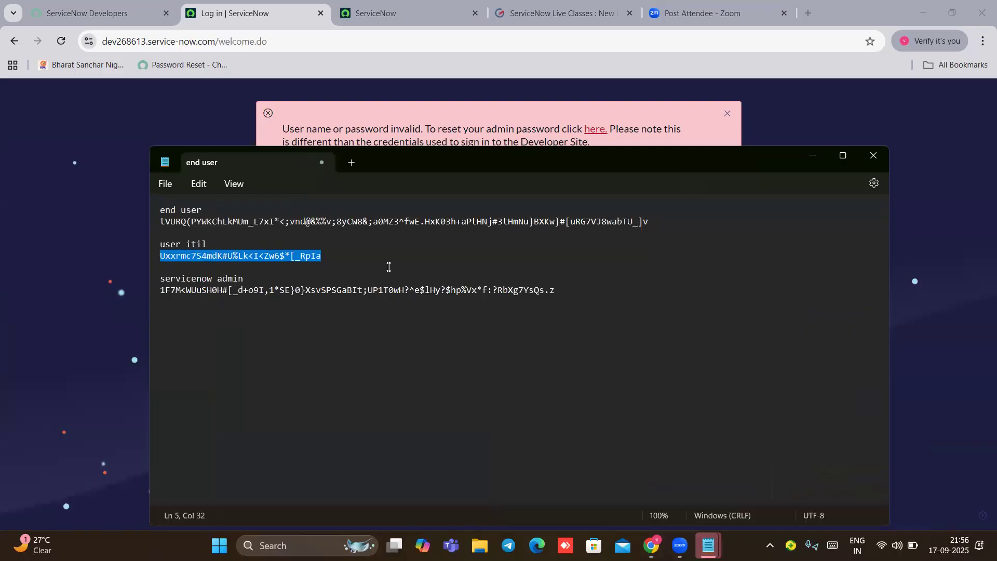
{"action": "left_click", "coordinate": [353, 254]}
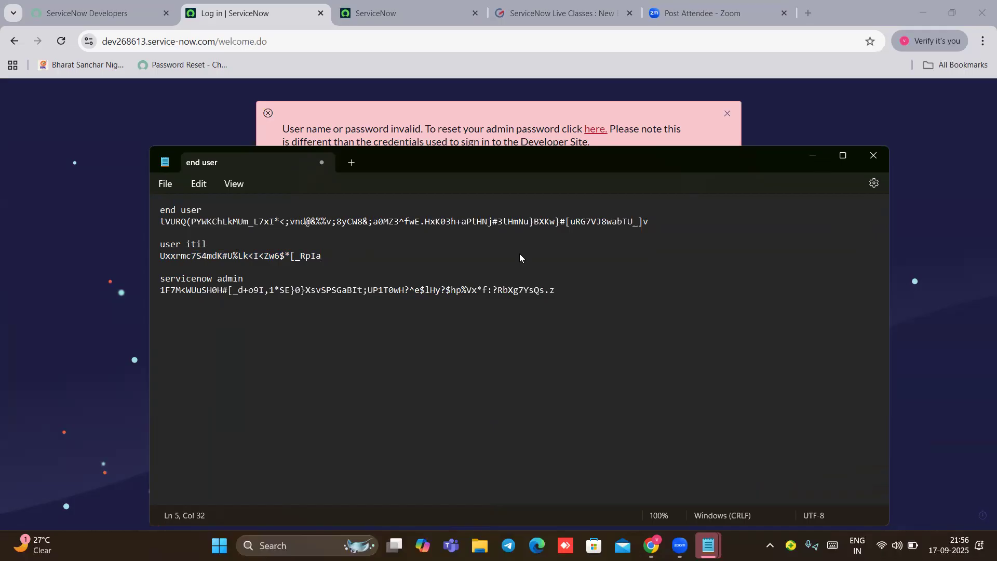
{"action": "key", "text": "alt+Tab"}
Step: Log in with user name 'user itil' and the retyped generated password
{"action": "left_click", "coordinate": [444, 240]}
{"action": "key", "text": "BackSpace"}
{"action": "key", "text": "BackSpace"}
{"action": "key", "text": "BackSpace"}
{"action": "key", "text": "BackSpace"}
{"action": "key", "text": "BackSpace"}
{"action": "key", "text": "BackSpace"}
{"action": "key", "text": "BackSpace"}
{"action": "key", "text": "BackSpace"}
{"action": "key", "text": "BackSpace"}
{"action": "type", "text": "user itil"}
{"action": "left_click", "coordinate": [407, 275]}
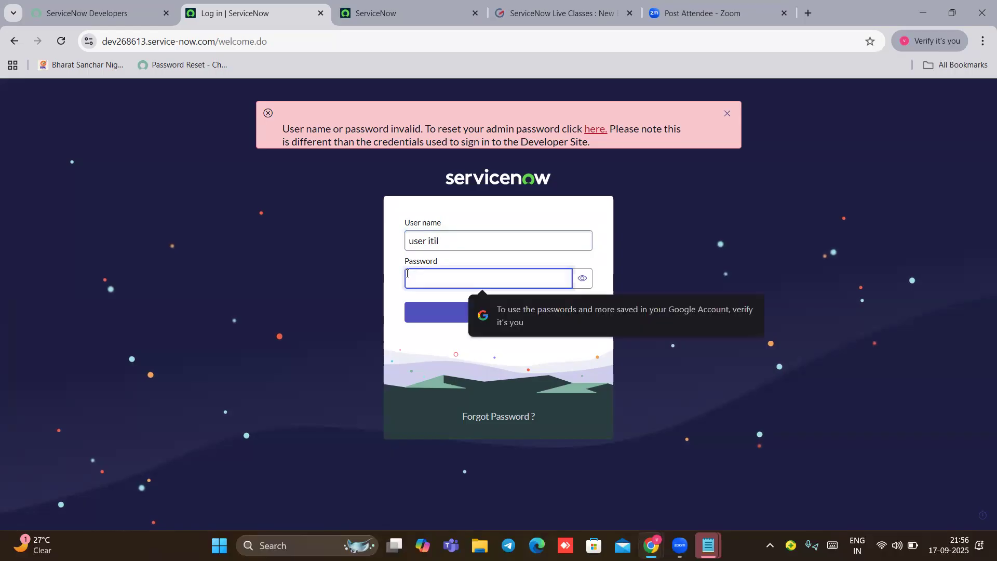
{"action": "type", "text": "******"}
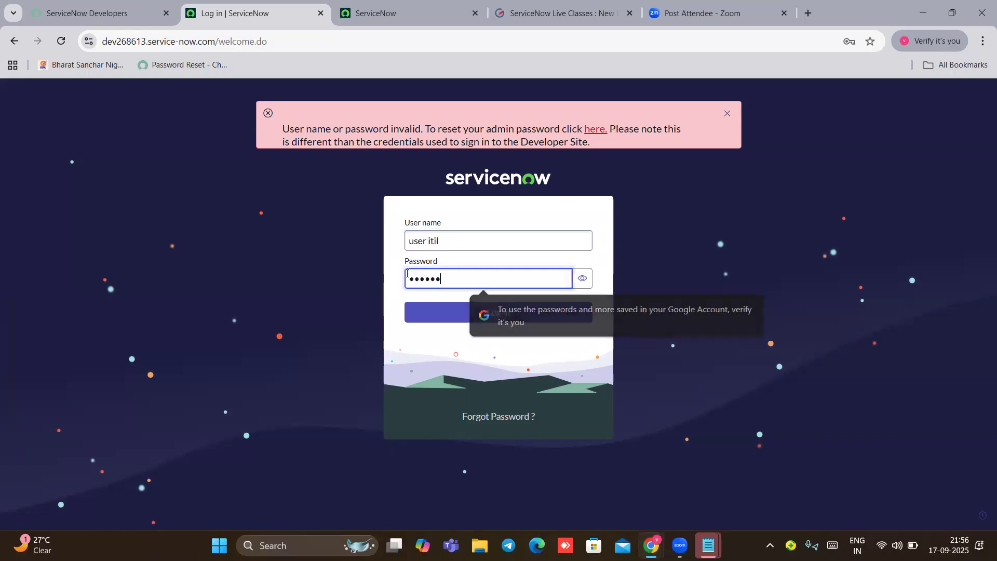
{"action": "type", "text": "********"}
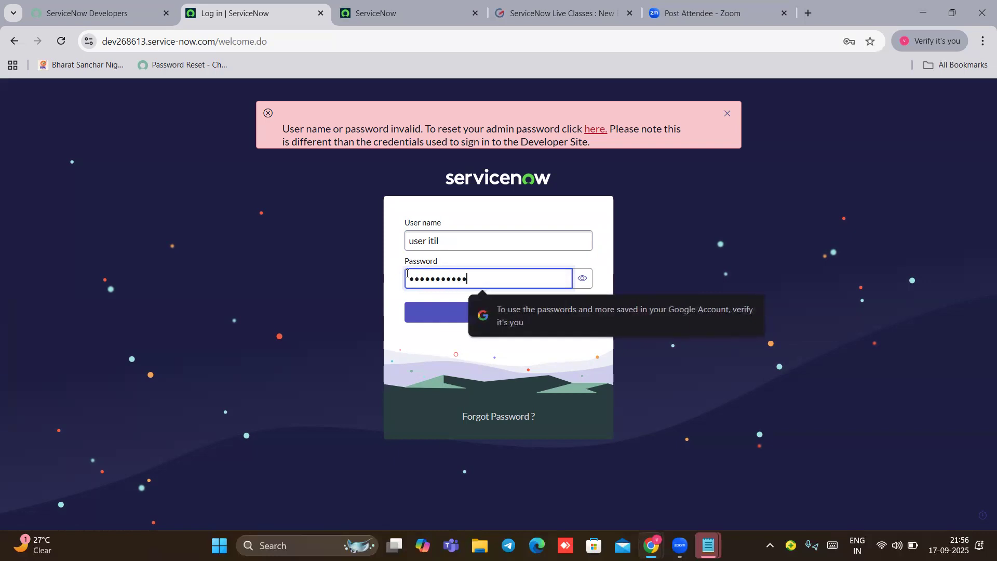
{"action": "type", "text": "*"}
{"action": "key", "text": "Return"}
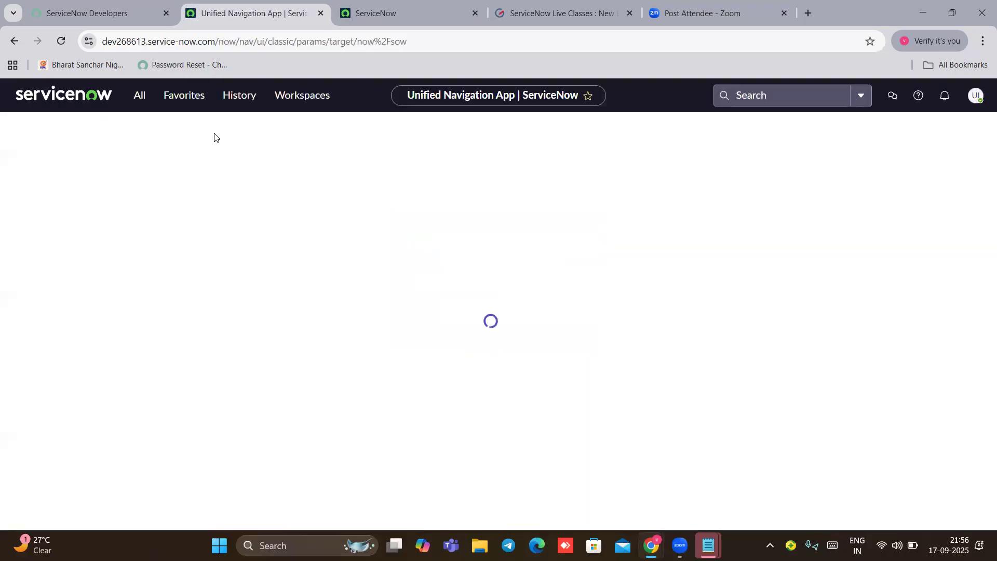
Step: Filter the All navigator menu on 'incident' and scroll through the matching modules
{"action": "left_click", "coordinate": [138, 97]}
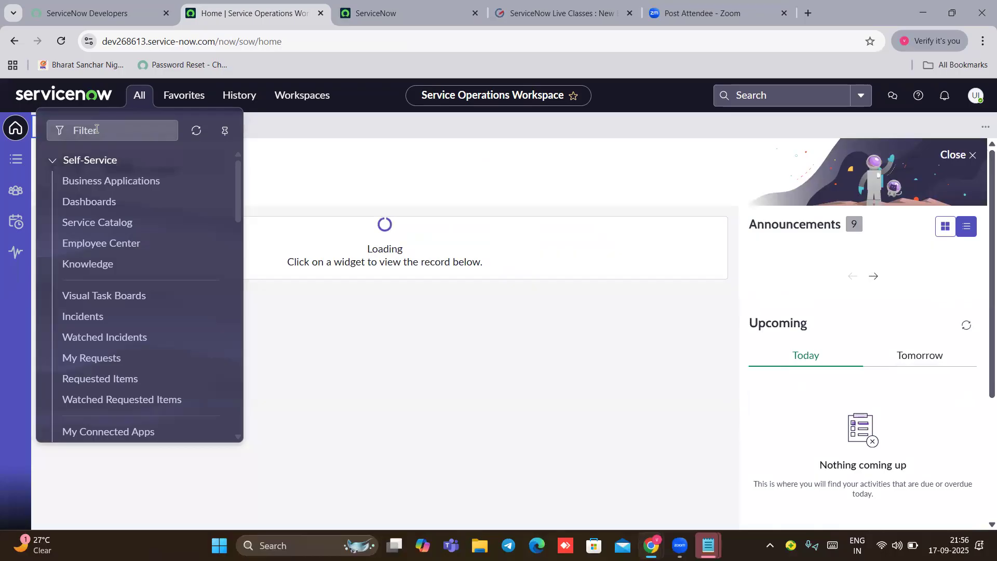
{"action": "left_click", "coordinate": [96, 129]}
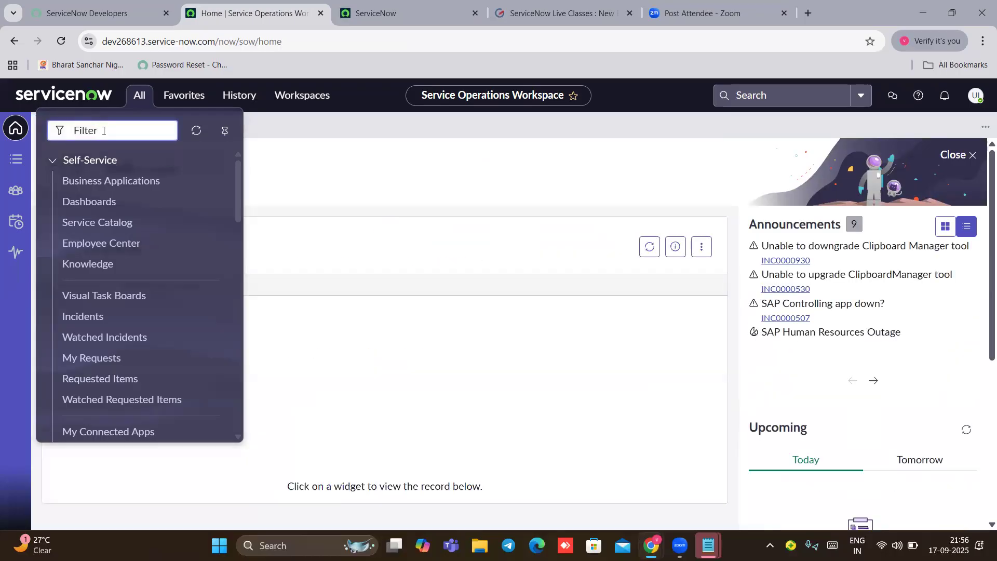
{"action": "type", "text": "inciden"}
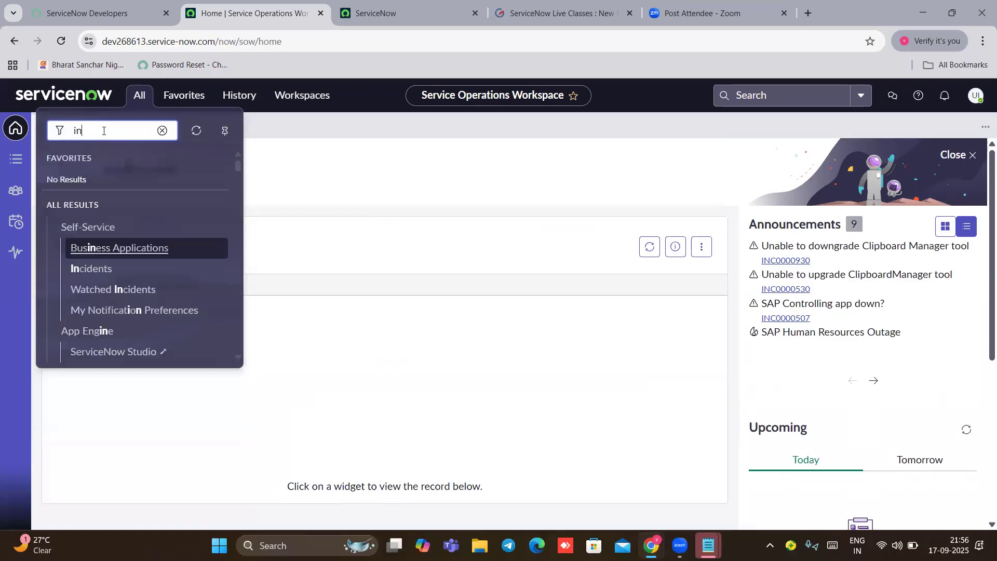
{"action": "type", "text": "t"}
{"action": "scroll", "coordinate": [100, 274], "scroll_direction": "down", "scroll_amount": 2}
{"action": "scroll", "coordinate": [100, 273], "scroll_direction": "down", "scroll_amount": 1}
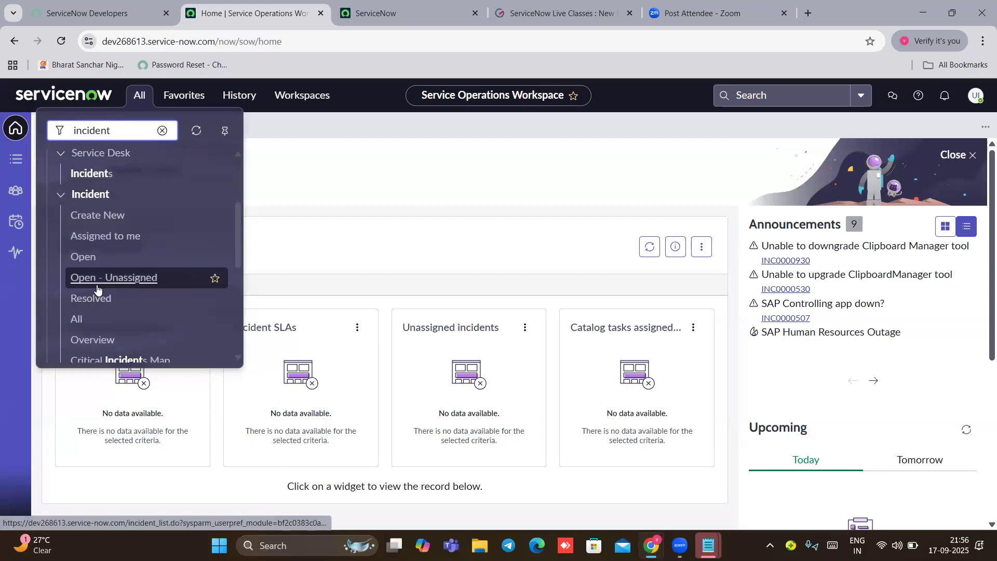
Step: Filter the navigator on problem, change and basic in turn, then back to incident
{"action": "key", "text": "BackSpace"}
{"action": "key", "text": "BackSpace"}
{"action": "key", "text": "BackSpace"}
{"action": "key", "text": "BackSpace"}
{"action": "key", "text": "BackSpace"}
{"action": "key", "text": "BackSpace"}
{"action": "key", "text": "BackSpace"}
{"action": "key", "text": "BackSpace"}
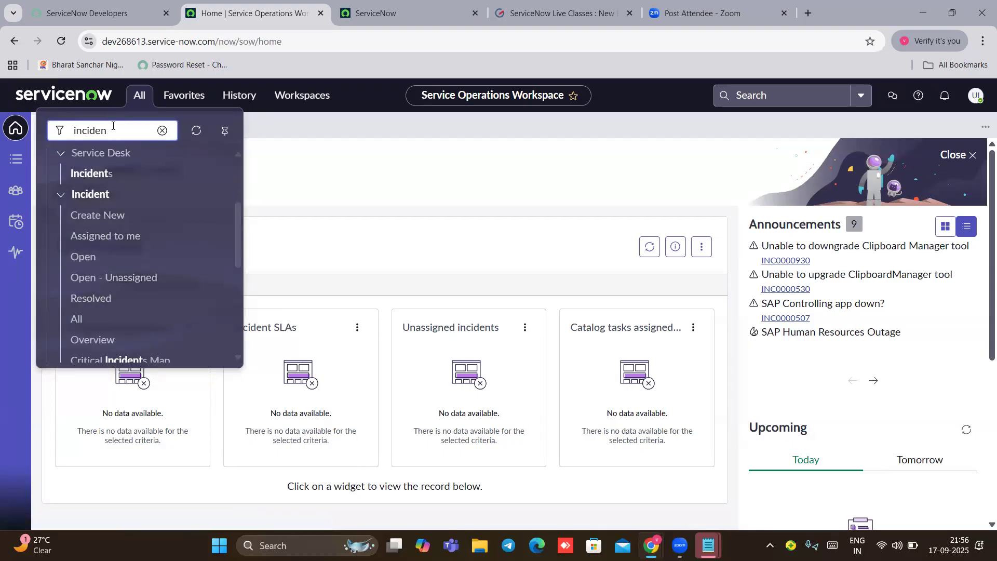
{"action": "type", "text": "ro"}
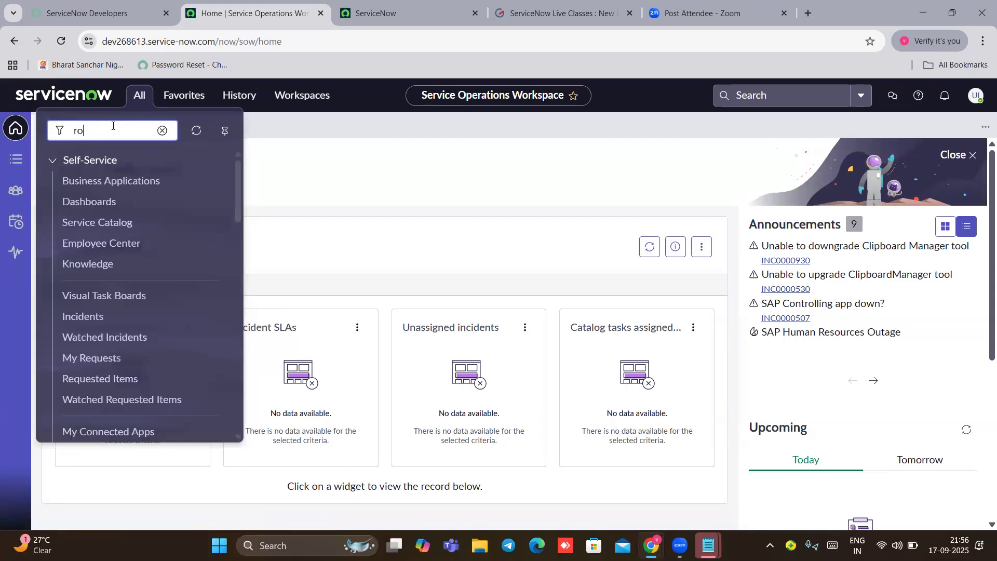
{"action": "type", "text": "blem"}
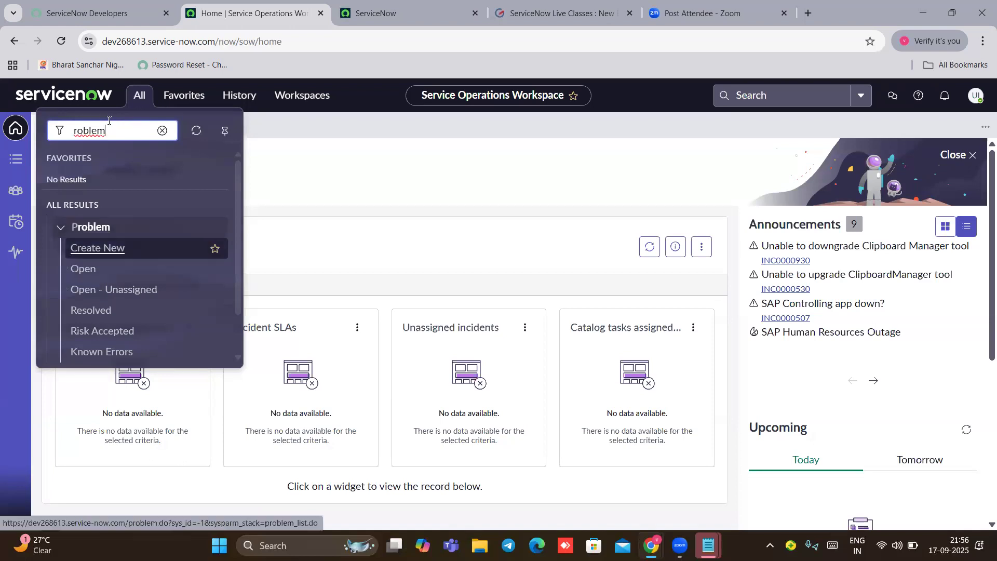
{"action": "key", "text": "BackSpace"}
{"action": "key", "text": "BackSpace"}
{"action": "key", "text": "BackSpace"}
{"action": "key", "text": "BackSpace"}
{"action": "key", "text": "BackSpace"}
{"action": "key", "text": "BackSpace"}
{"action": "type", "text": "change"}
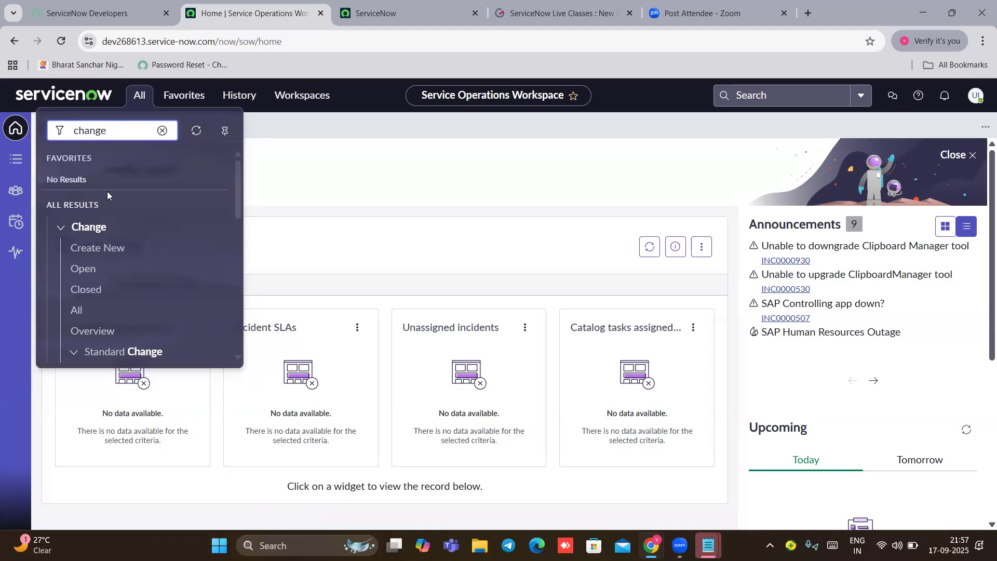
{"action": "key", "text": "BackSpace"}
{"action": "key", "text": "BackSpace"}
{"action": "key", "text": "BackSpace"}
{"action": "key", "text": "BackSpace"}
{"action": "key", "text": "BackSpace"}
{"action": "key", "text": "BackSpace"}
{"action": "type", "text": "basic"}
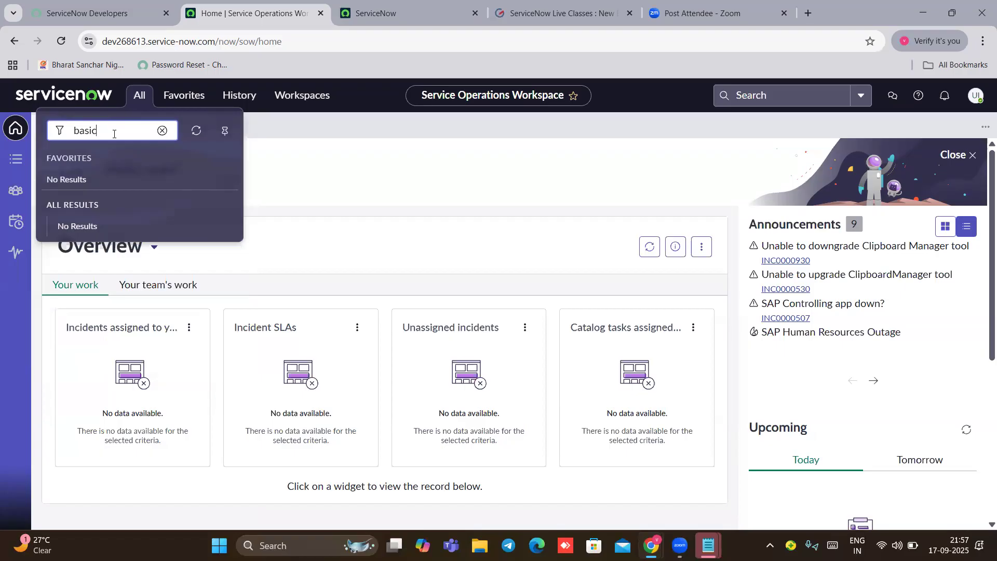
{"action": "key", "text": "BackSpace"}
{"action": "key", "text": "BackSpace"}
{"action": "key", "text": "BackSpace"}
{"action": "key", "text": "BackSpace"}
{"action": "key", "text": "BackSpace"}
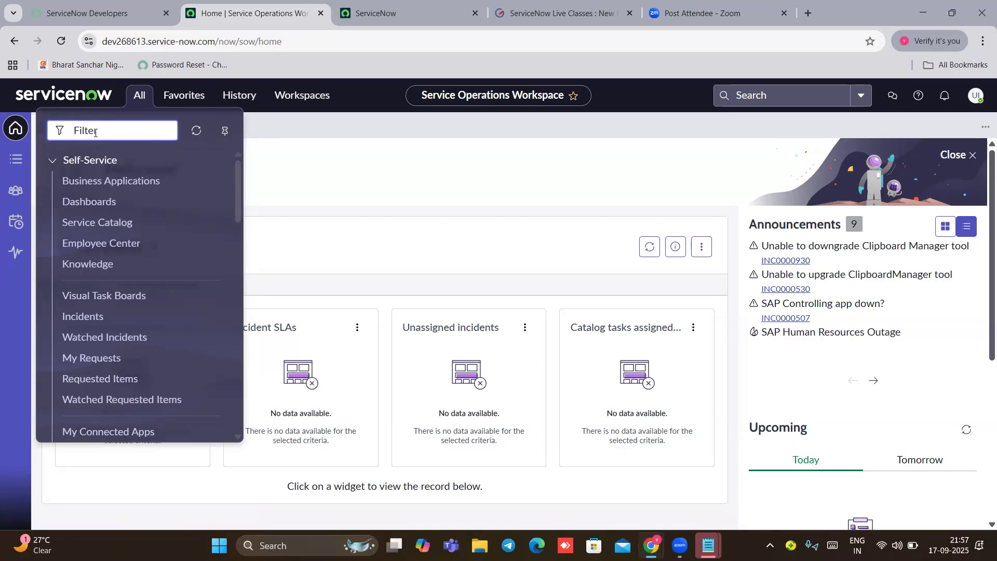
{"action": "type", "text": "incident"}
{"action": "scroll", "coordinate": [128, 239], "scroll_direction": "down", "scroll_amount": 2}
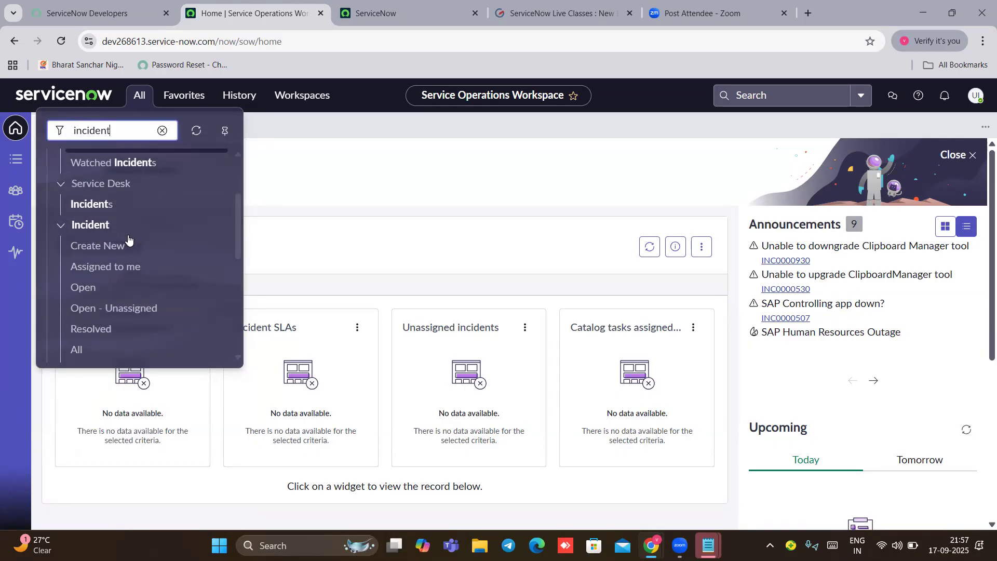
Step: Open the All incidents list of 83 records and open INC0010078, short description 'hi'
{"action": "left_click", "coordinate": [84, 346]}
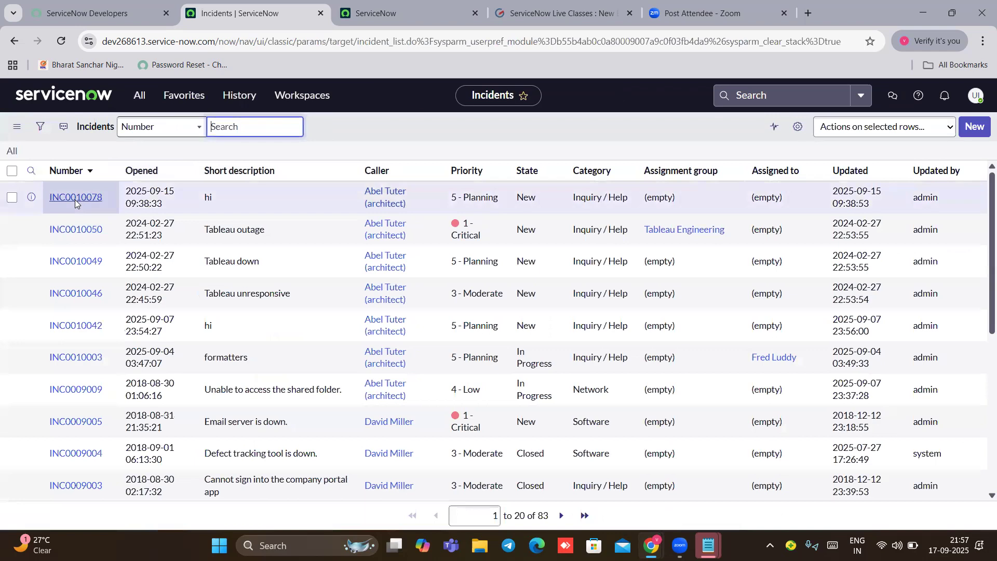
{"action": "left_click", "coordinate": [75, 198]}
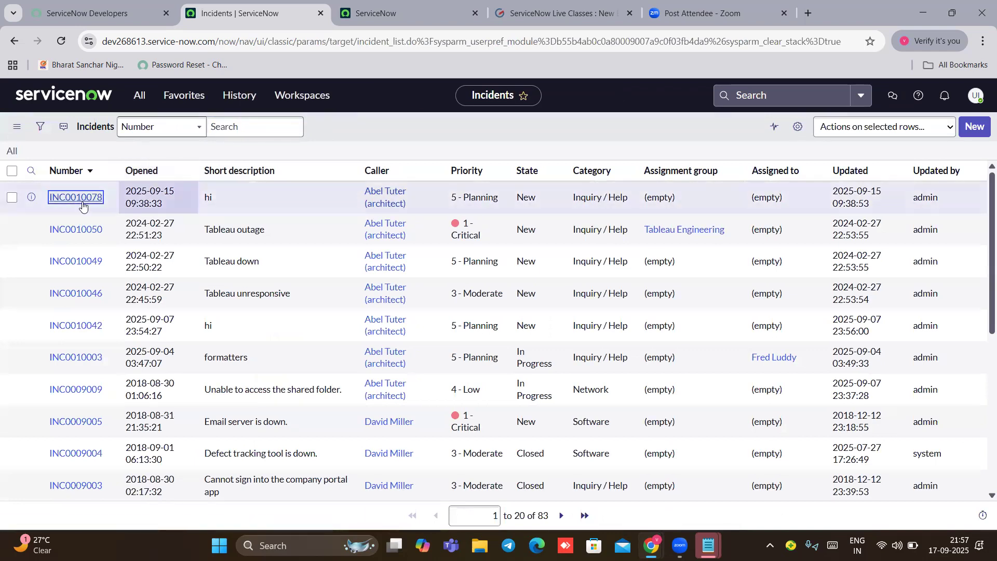
{"action": "left_click", "coordinate": [77, 200]}
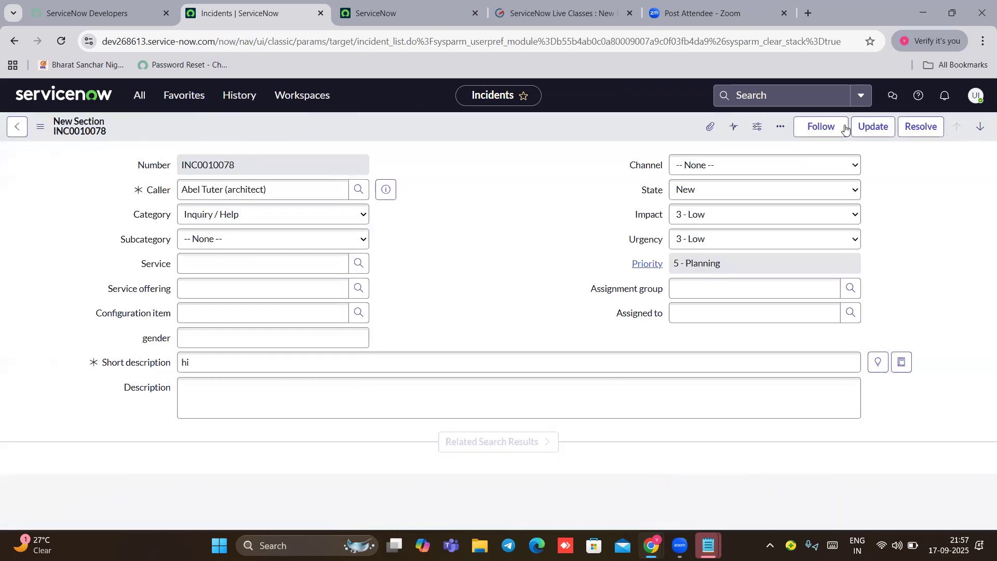
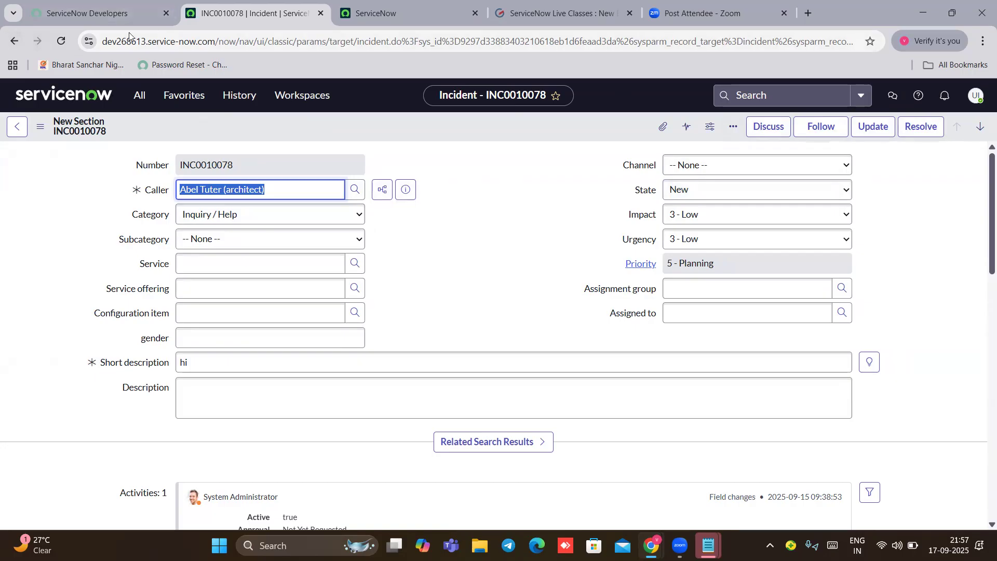
Step: Log out of the itil session and sign back in with the admin user name and password
{"action": "left_click", "coordinate": [975, 96]}
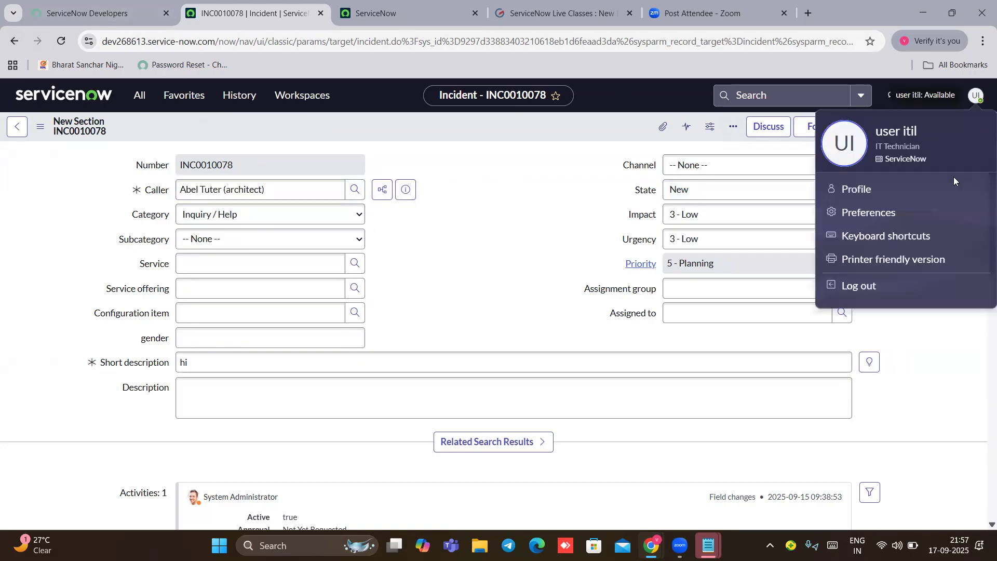
{"action": "left_click", "coordinate": [860, 285]}
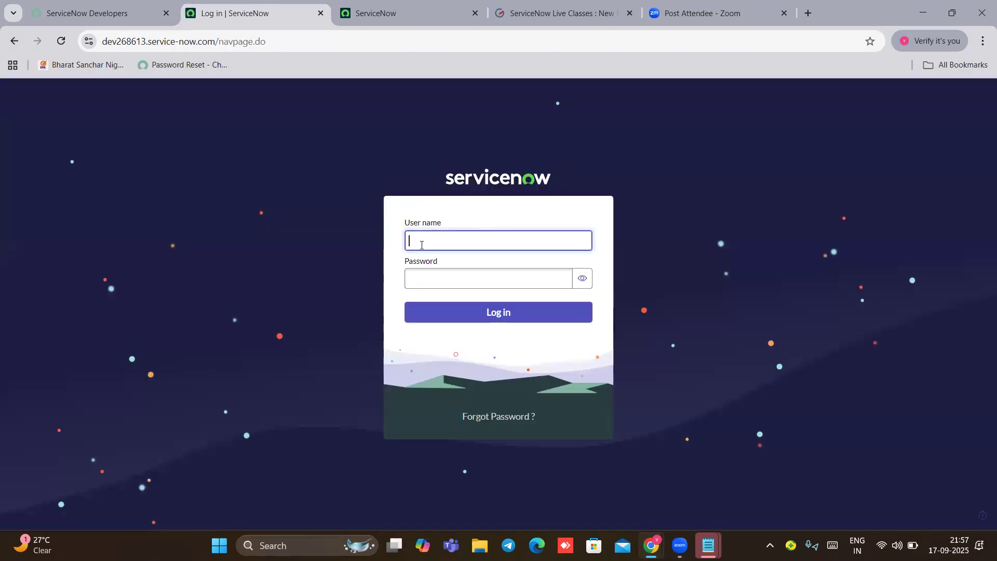
{"action": "type", "text": "servicenow admin"}
{"action": "left_click", "coordinate": [427, 278]}
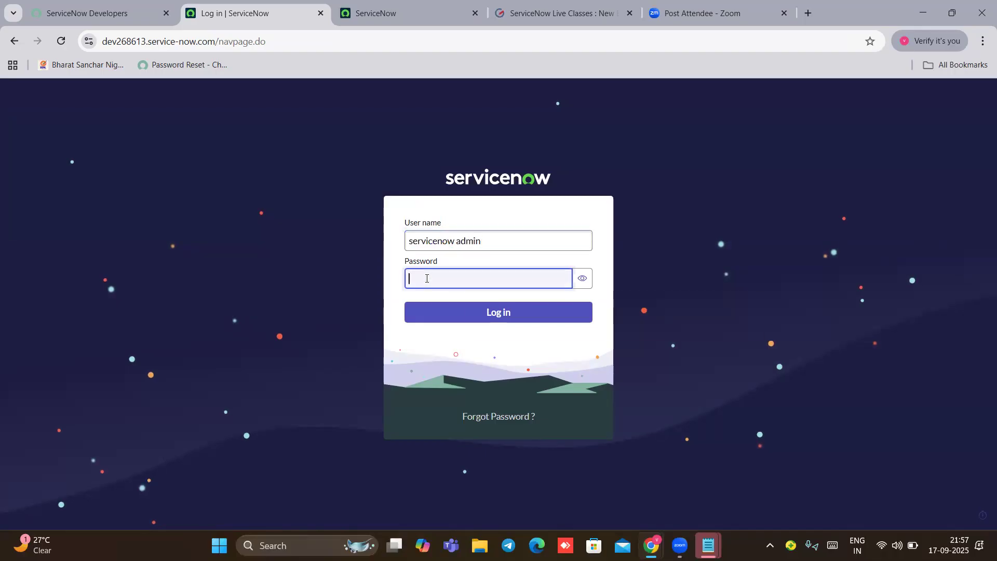
{"action": "type", "text": "•••••••"}
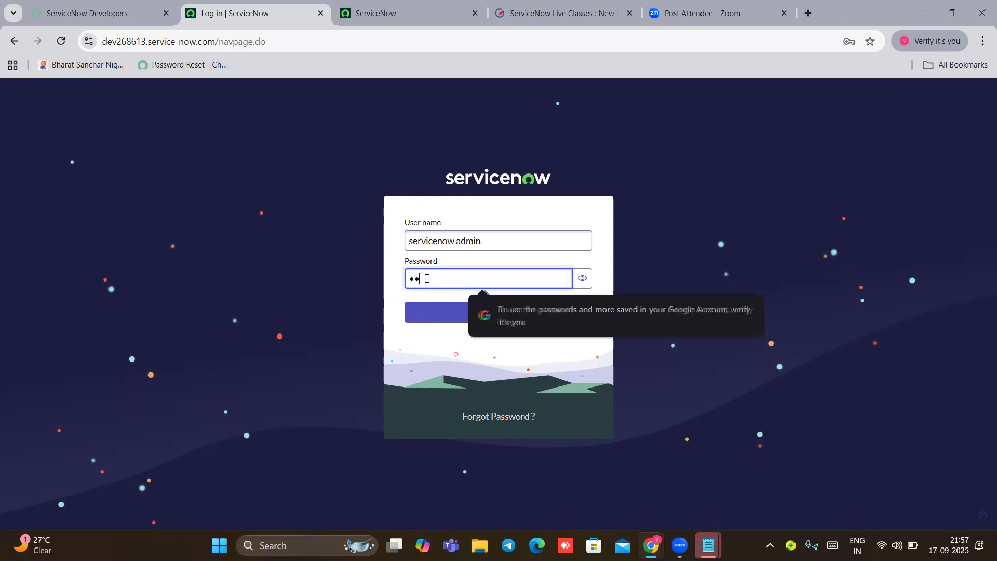
{"action": "type", "text": "••••••"}
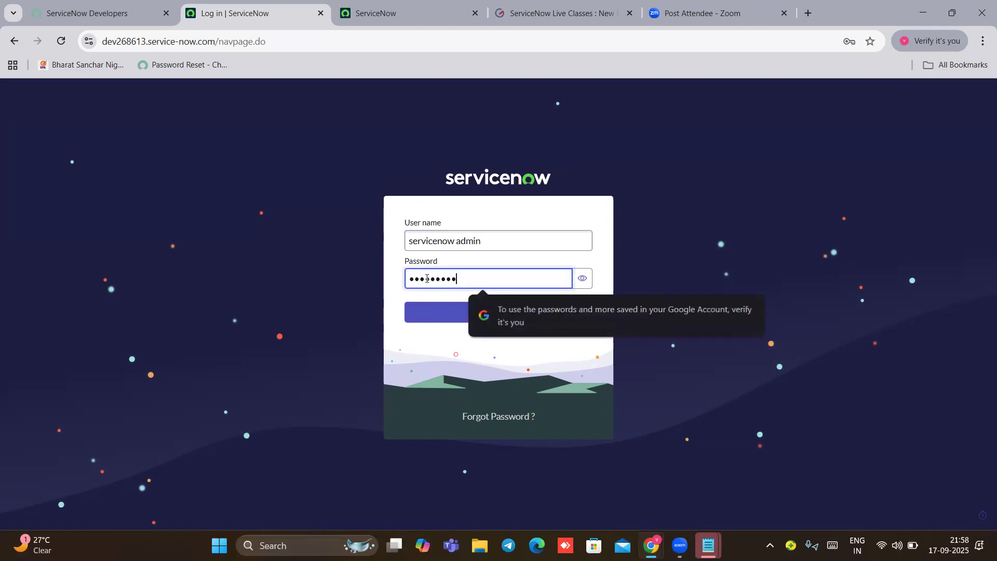
{"action": "type", "text": "•"}
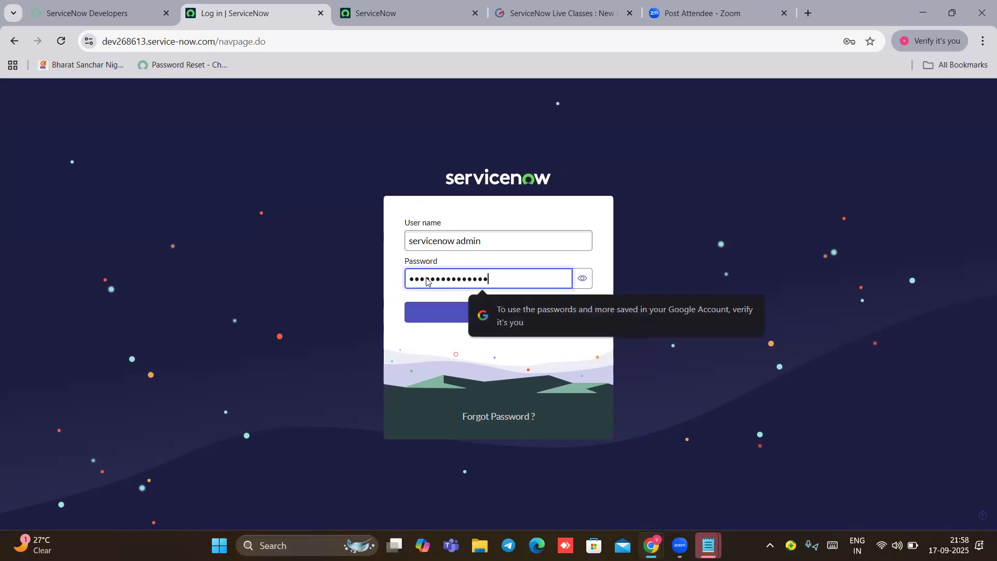
{"action": "left_click", "coordinate": [467, 318]}
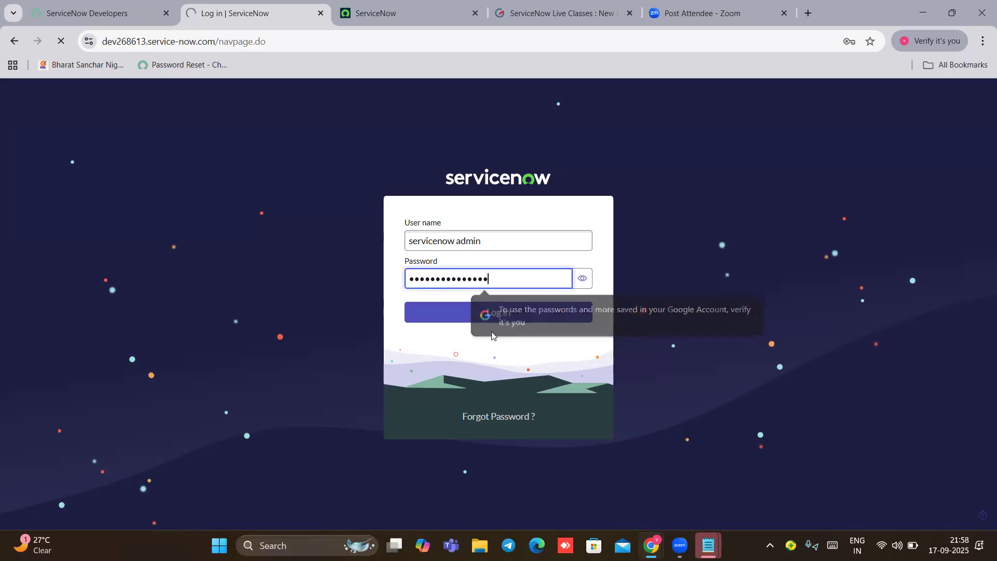
{"action": "type", "text": "servicenow admin"}
{"action": "left_click", "coordinate": [421, 279]}
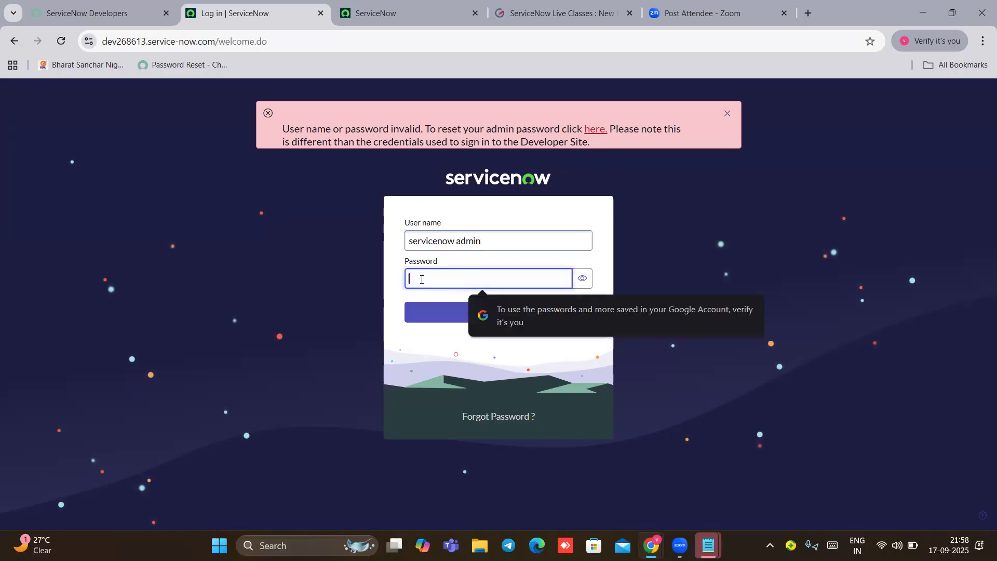
{"action": "type", "text": "•••••••••••••••"}
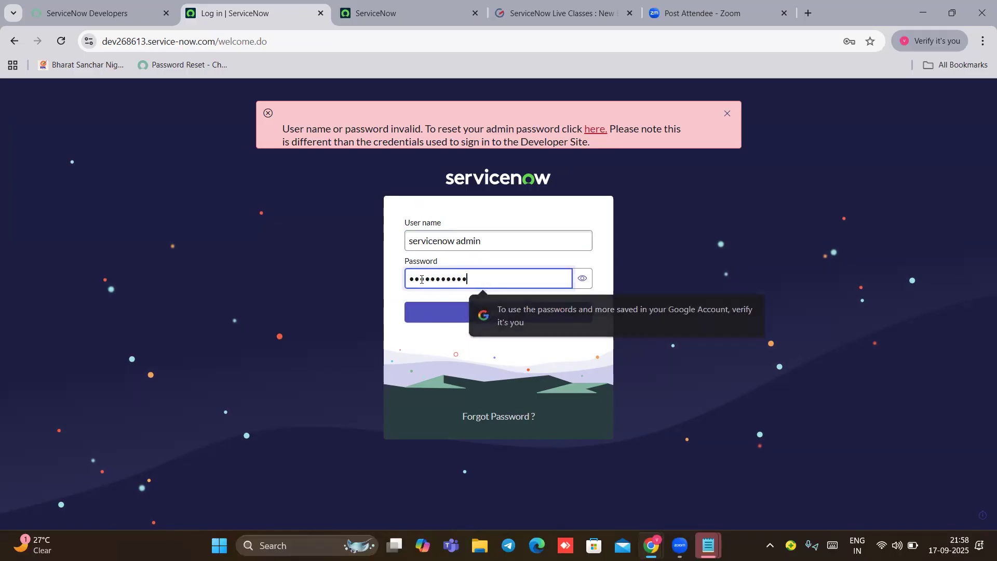
{"action": "type", "text": "•"}
{"action": "key", "text": "Return"}
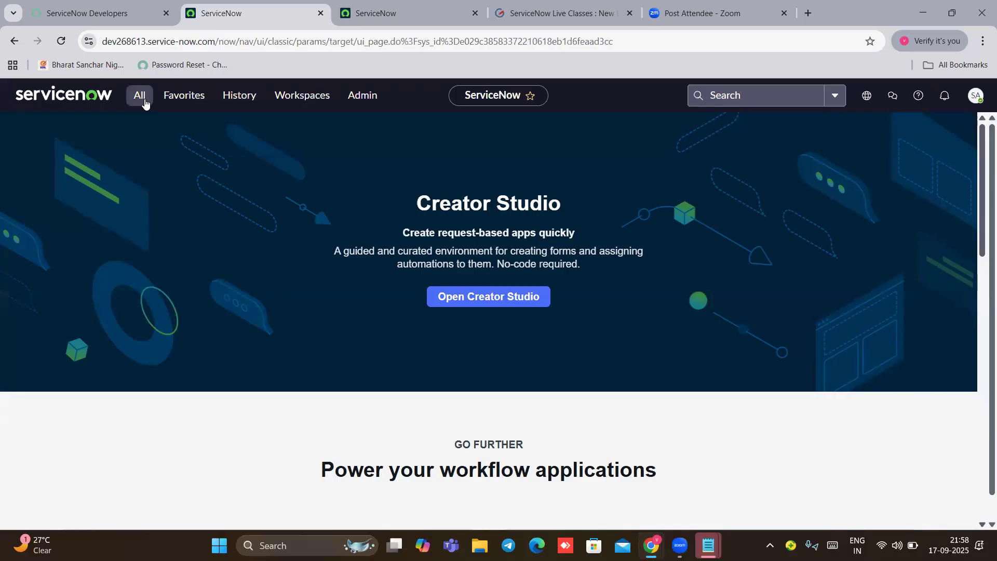
Step: Filter the navigator on 'inciden', 'basic' and 'user g' in turn
{"action": "left_click", "coordinate": [144, 99]}
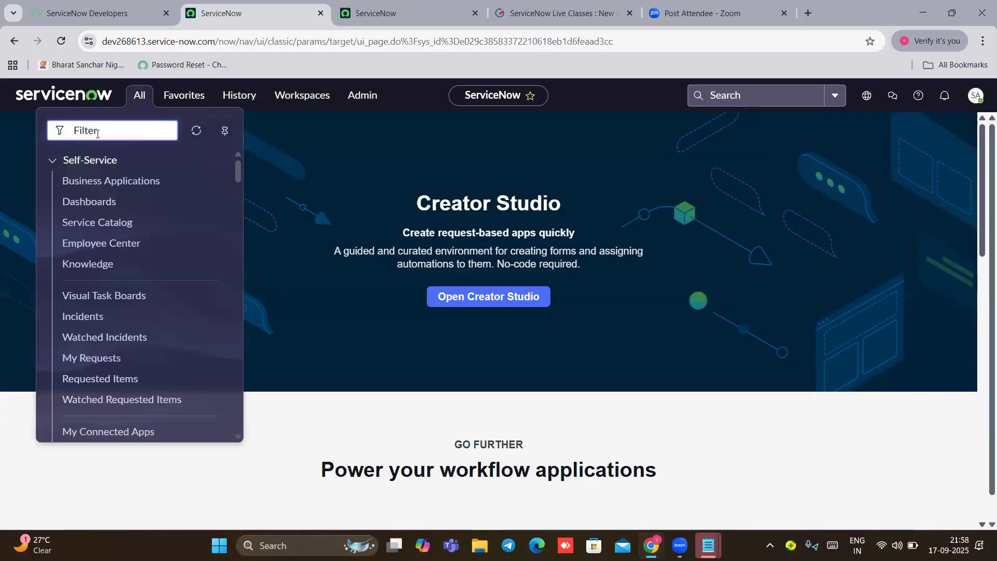
{"action": "type", "text": "incident"}
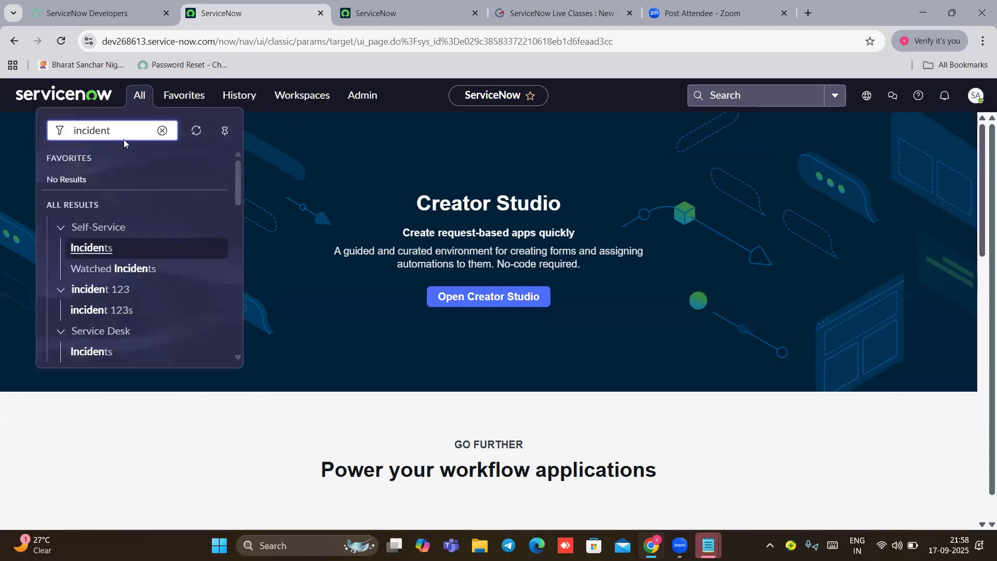
{"action": "scroll", "coordinate": [130, 291], "scroll_direction": "down", "scroll_amount": 3}
{"action": "key", "text": "BackSpace"}
{"action": "key", "text": "BackSpace"}
{"action": "key", "text": "BackSpace"}
{"action": "key", "text": "BackSpace"}
{"action": "key", "text": "BackSpace"}
{"action": "key", "text": "BackSpace"}
{"action": "key", "text": "BackSpace"}
{"action": "key", "text": "BackSpace"}
{"action": "type", "text": "basic"}
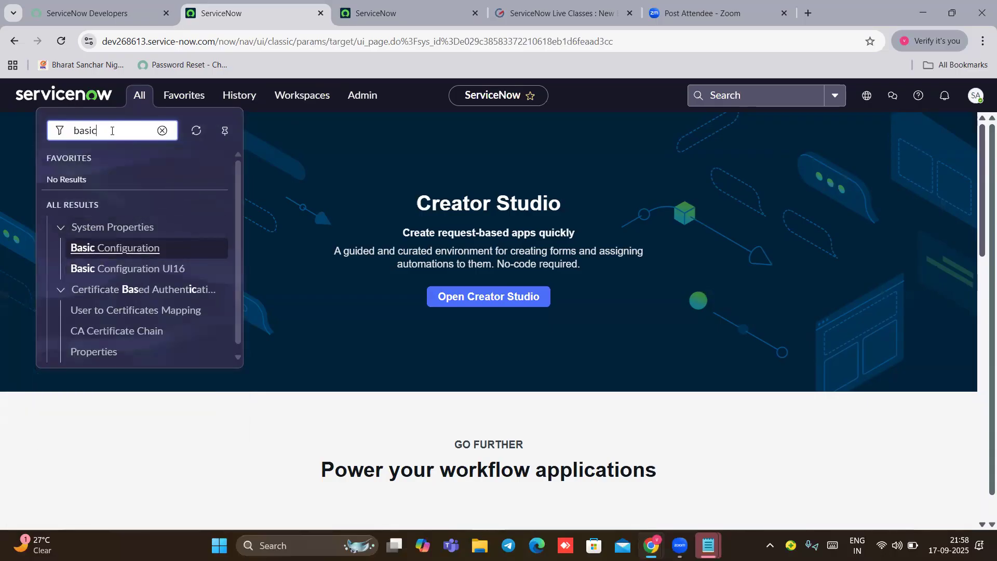
{"action": "double_click", "coordinate": [71, 141]}
{"action": "key", "text": "BackSpace"}
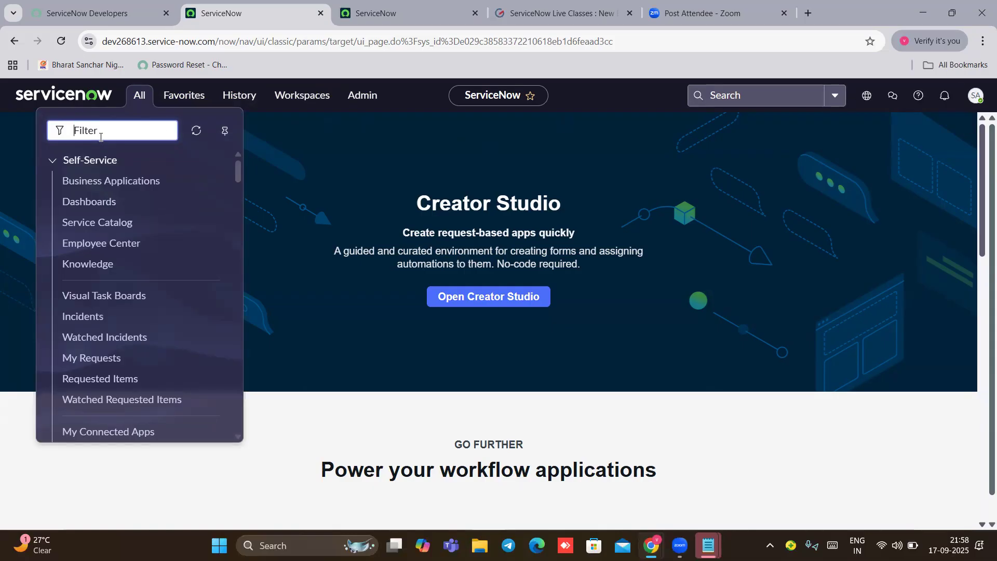
{"action": "type", "text": "u"}
{"action": "key", "text": "BackSpace"}
{"action": "type", "text": "user g"}
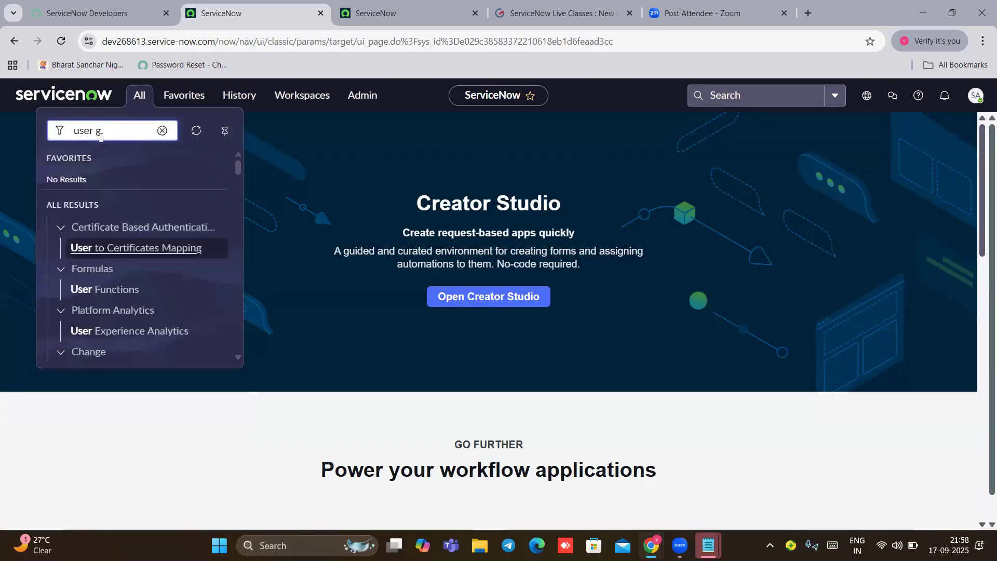
{"action": "key", "text": "BackSpace"}
{"action": "key", "text": "BackSpace"}
{"action": "key", "text": "BackSpace"}
{"action": "key", "text": "BackSpace"}
{"action": "key", "text": "BackSpace"}
Step: Filter the navigator on 'incident' and create new incident INC0010091
{"action": "type", "text": "in"}
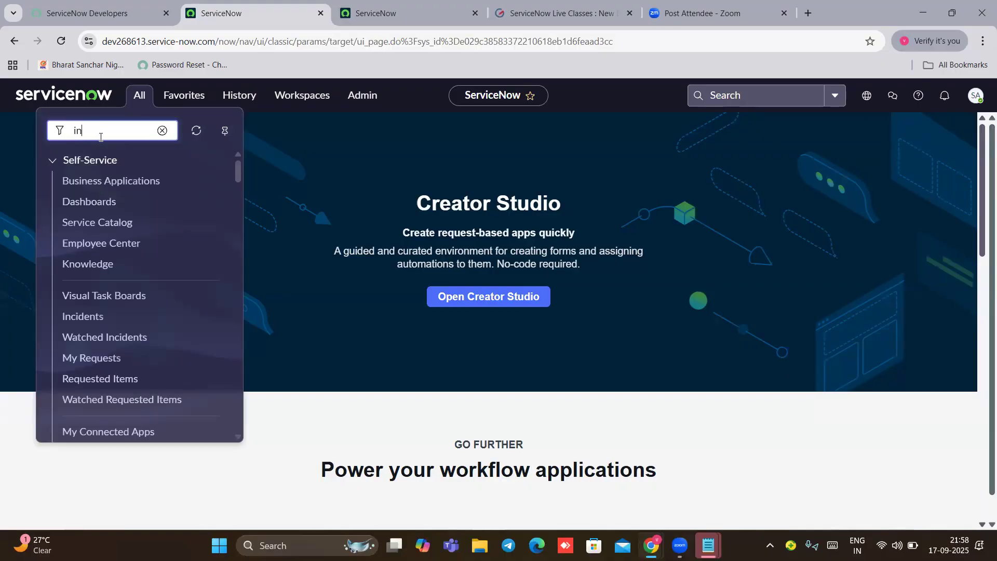
{"action": "type", "text": "cident"}
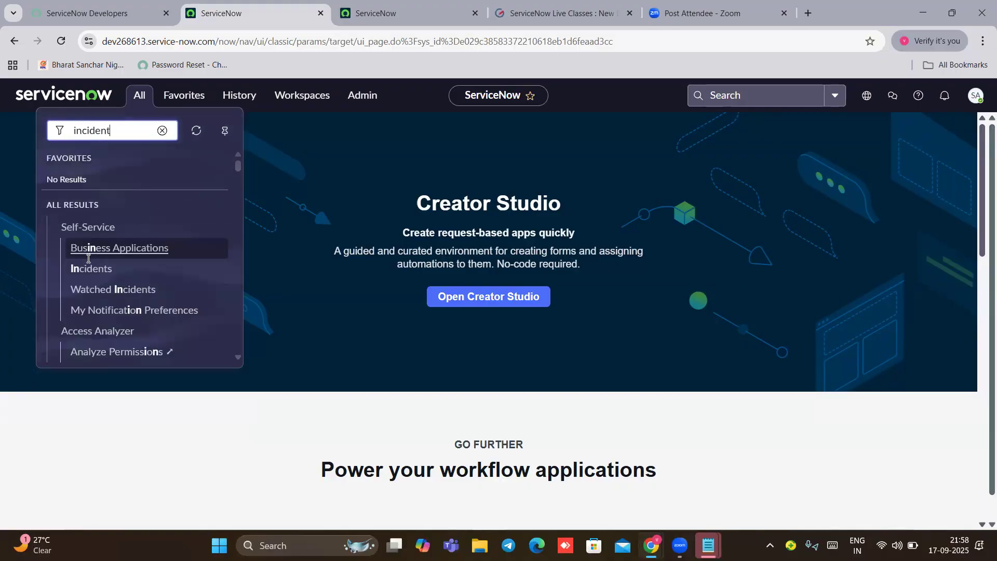
{"action": "scroll", "coordinate": [90, 259], "scroll_direction": "down", "scroll_amount": 3}
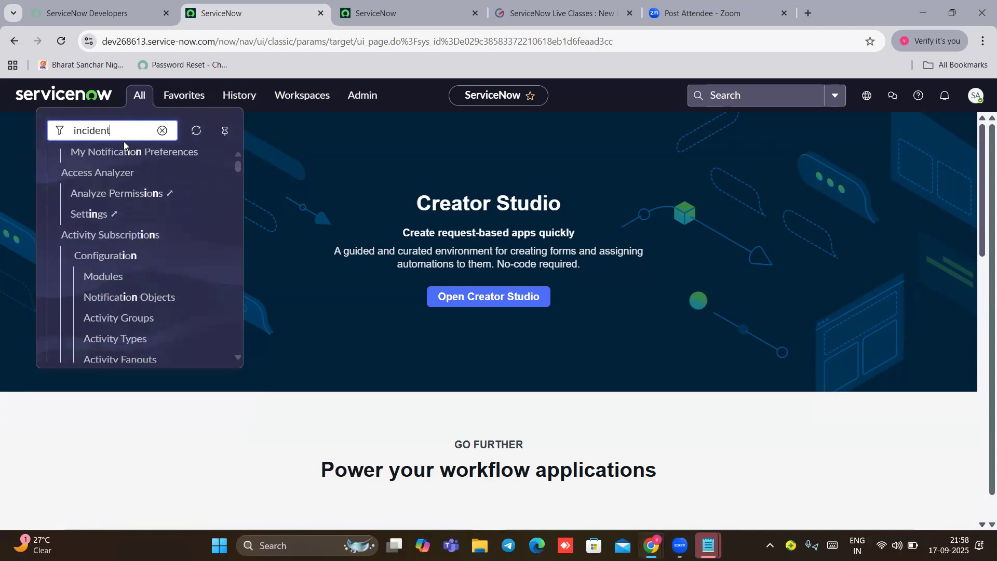
{"action": "scroll", "coordinate": [110, 272], "scroll_direction": "down", "scroll_amount": 3}
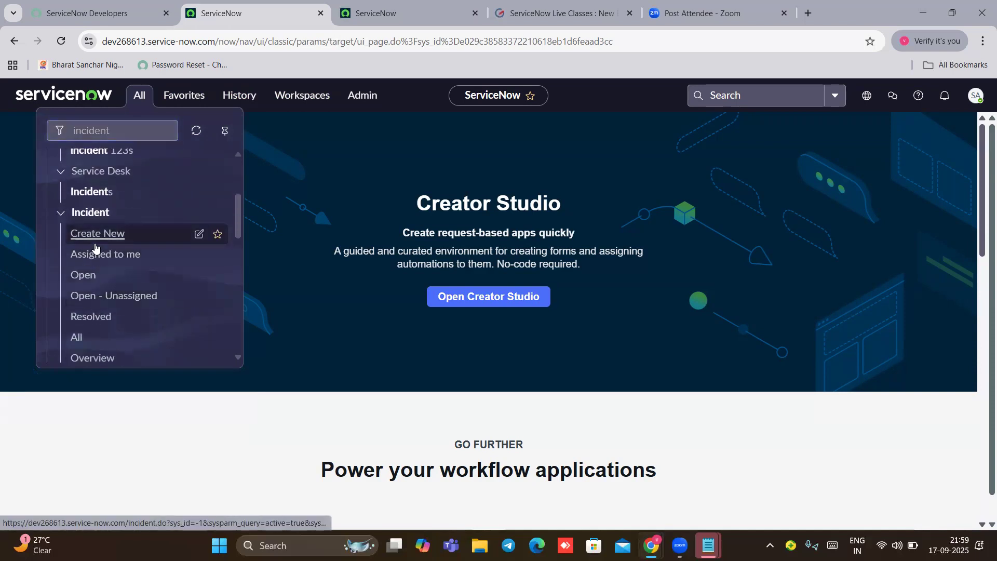
{"action": "left_click", "coordinate": [96, 233]}
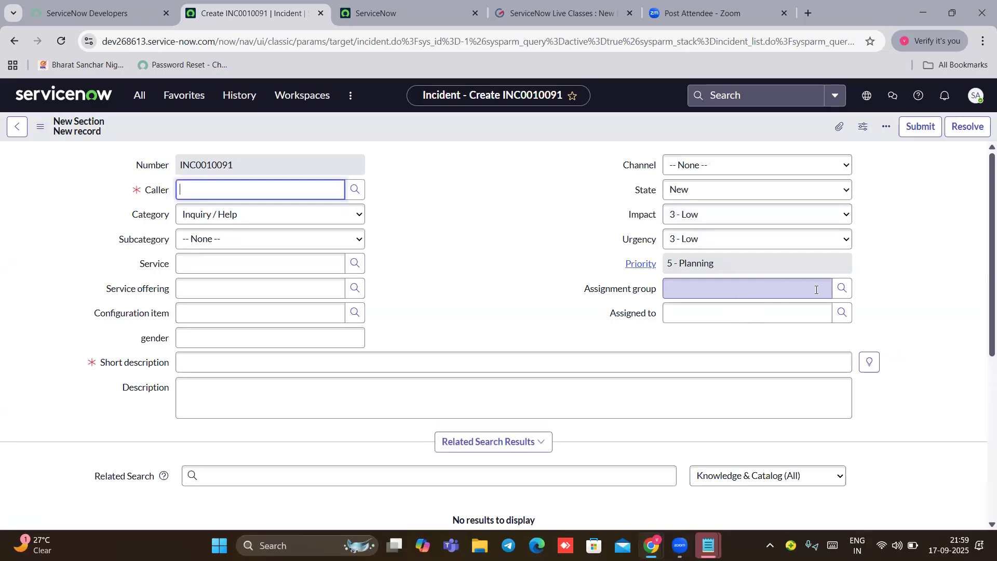
Step: Set the assignment group to CAB Approval and browse the Assigned to users without choosing
{"action": "left_click", "coordinate": [842, 289]}
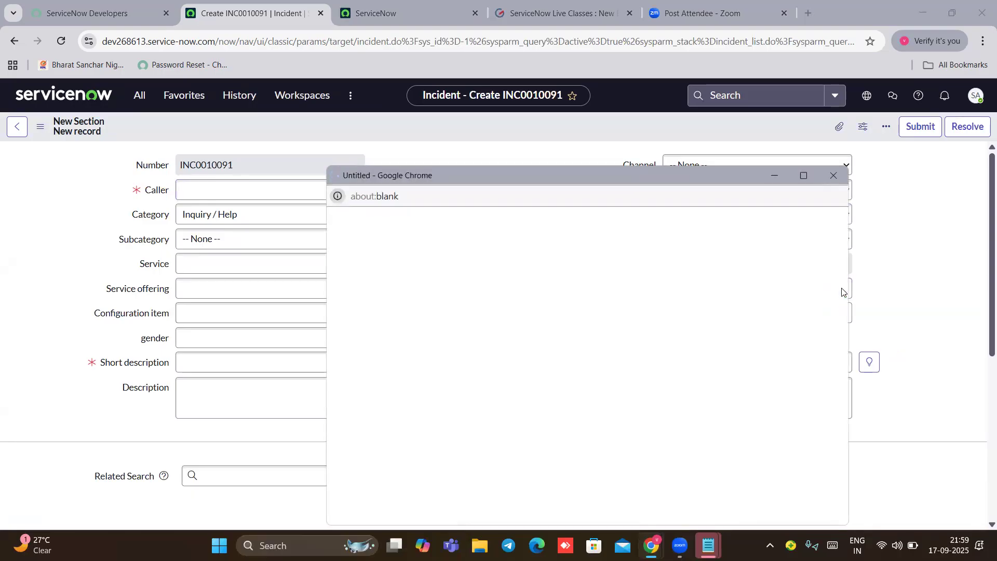
{"action": "scroll", "coordinate": [408, 304], "scroll_direction": "down", "scroll_amount": 4}
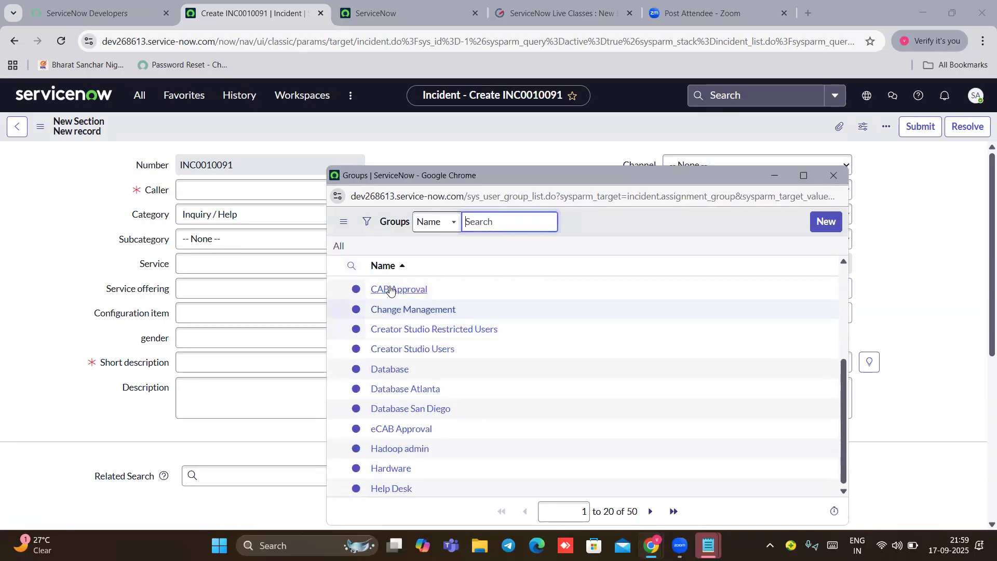
{"action": "left_click", "coordinate": [394, 290]}
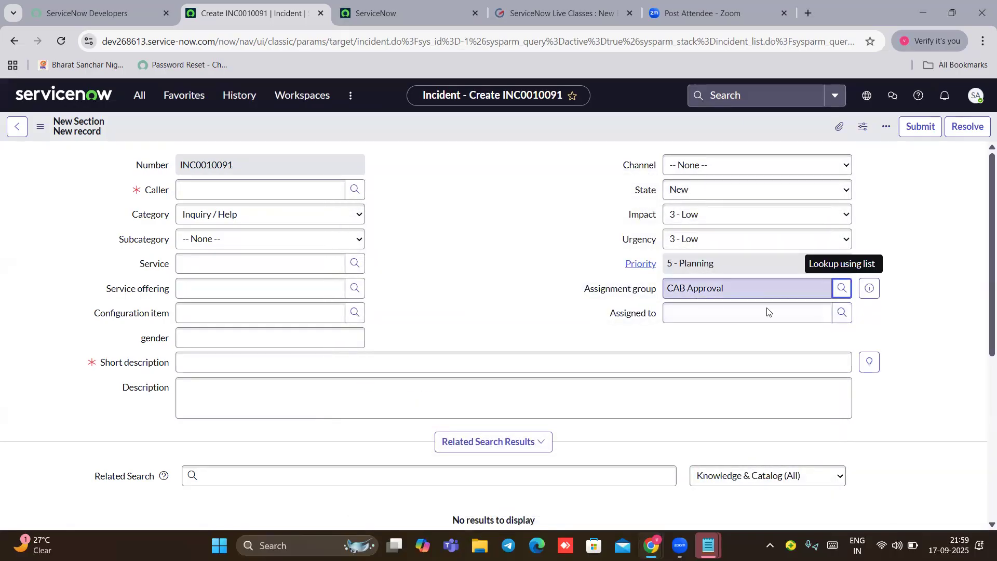
{"action": "left_click", "coordinate": [843, 317]}
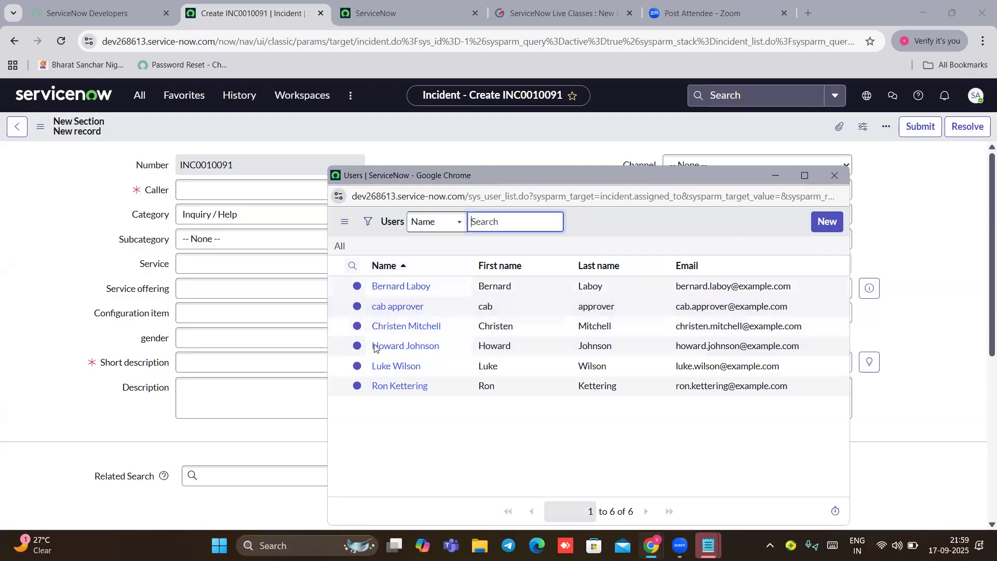
{"action": "left_click", "coordinate": [842, 179]}
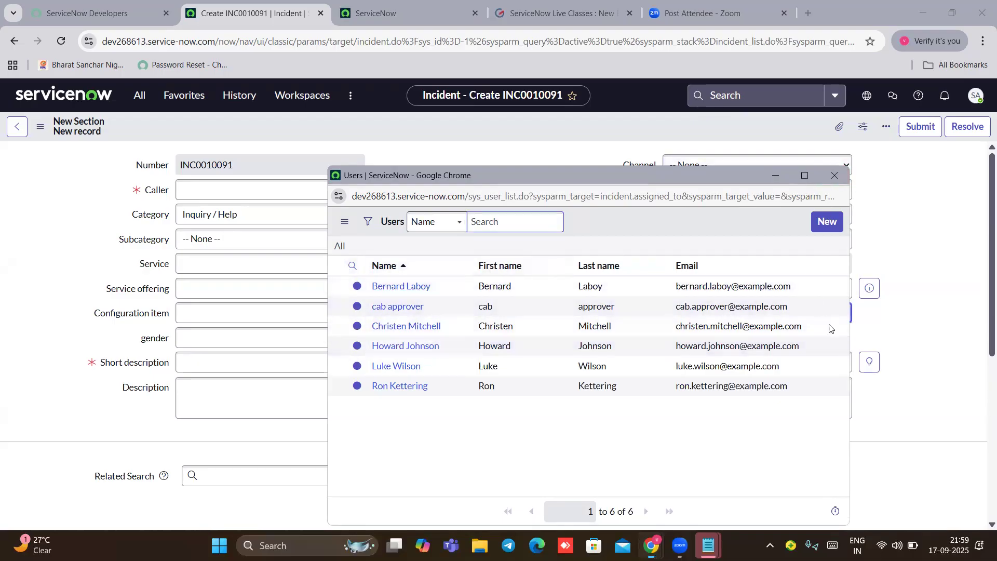
Step: Search the group lookup for 'netw' and change the assignment group to Network
{"action": "left_click", "coordinate": [842, 289]}
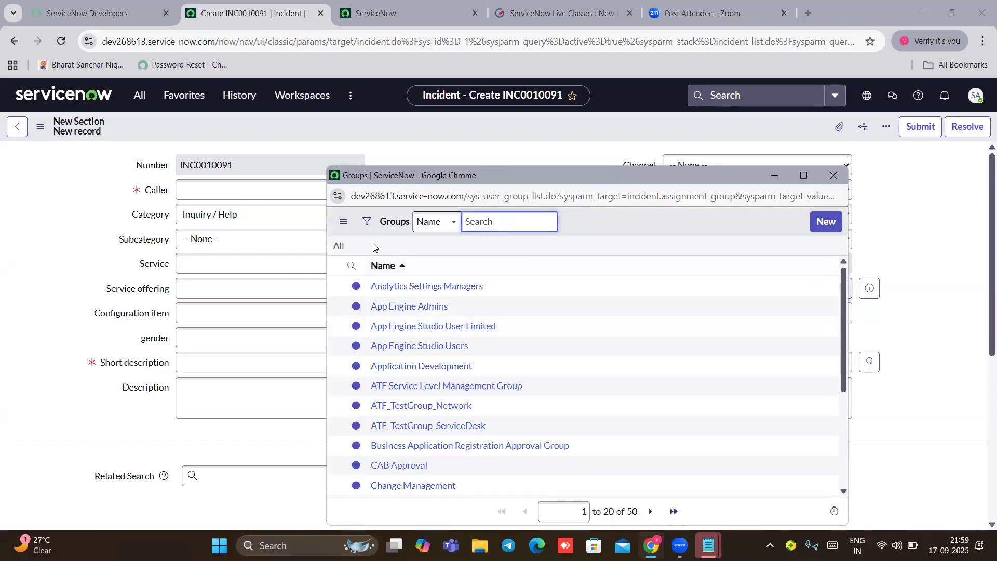
{"action": "type", "text": "netw"}
{"action": "key", "text": "BackSpace"}
{"action": "key", "text": "BackSpace"}
{"action": "key", "text": "BackSpace"}
{"action": "key", "text": "BackSpace"}
{"action": "key", "text": "BackSpace"}
{"action": "key", "text": "BackSpace"}
{"action": "key", "text": "BackSpace"}
{"action": "scroll", "coordinate": [436, 312], "scroll_direction": "down", "scroll_amount": 2}
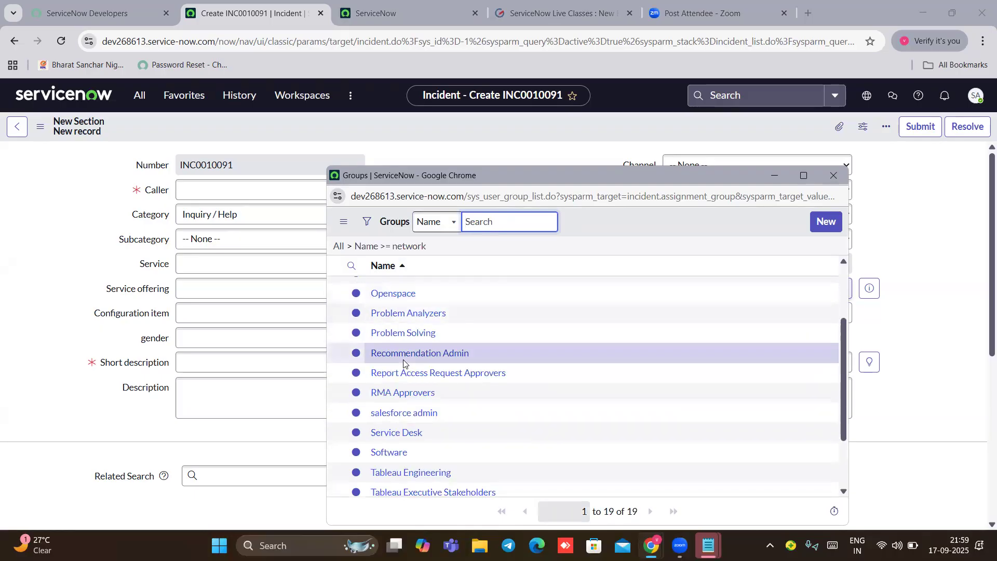
{"action": "scroll", "coordinate": [404, 363], "scroll_direction": "up", "scroll_amount": 2}
{"action": "left_click", "coordinate": [389, 316]}
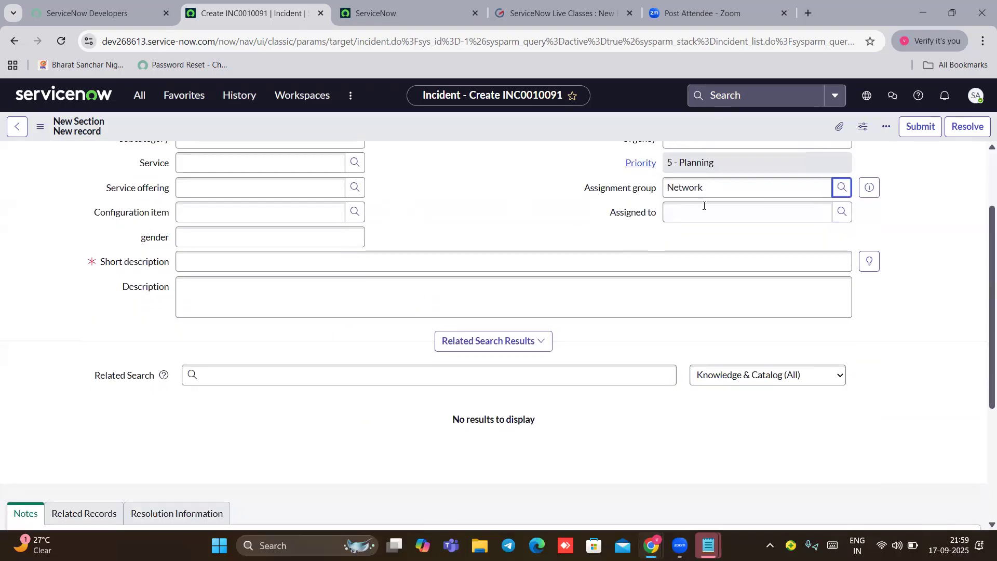
Step: Check the assignable users, clear the assignment group, and reopen the group lookup
{"action": "left_click", "coordinate": [842, 212]}
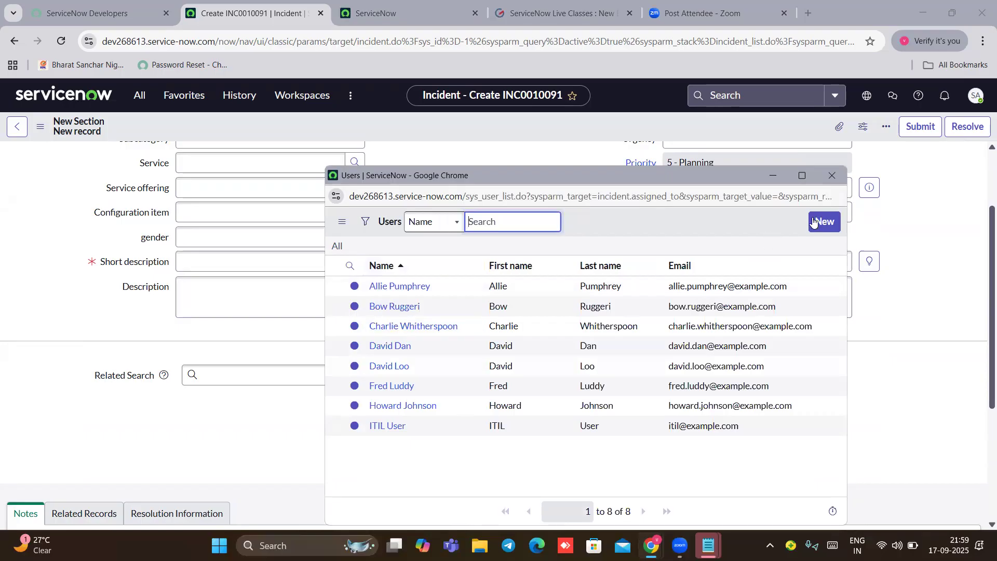
{"action": "left_click", "coordinate": [834, 178]}
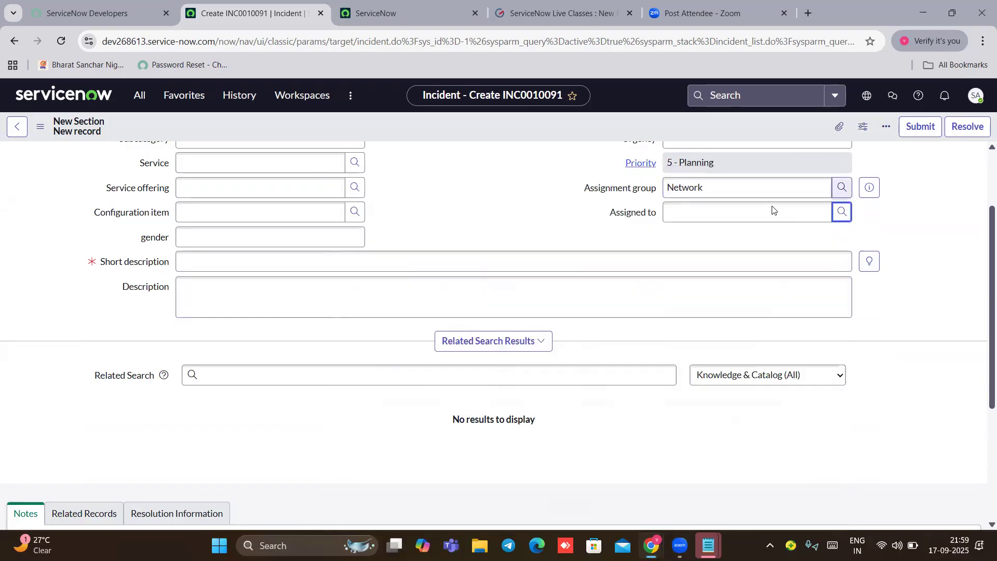
{"action": "left_click", "coordinate": [723, 186]}
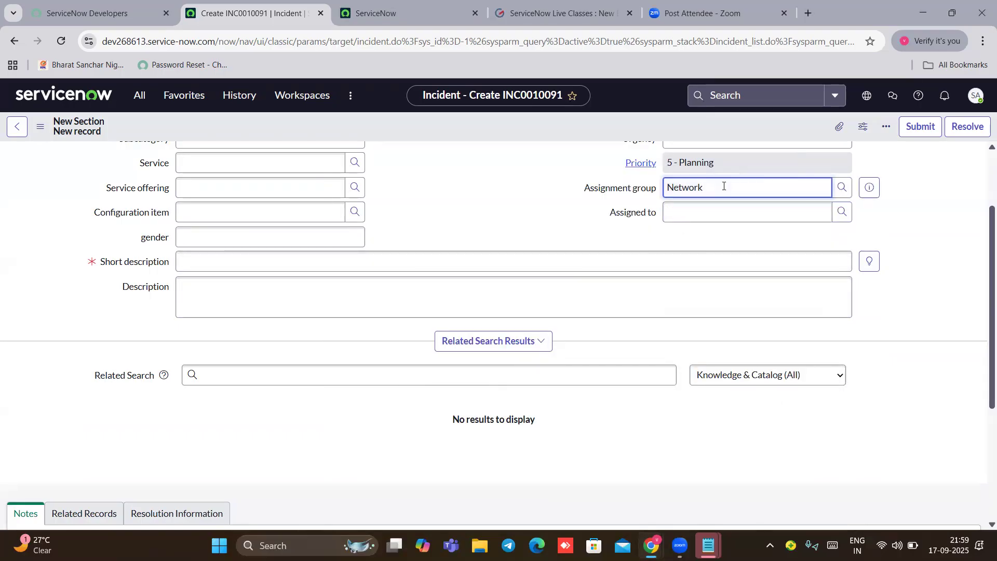
{"action": "key", "text": "BackSpace"}
{"action": "key", "text": "BackSpace"}
{"action": "key", "text": "BackSpace"}
{"action": "key", "text": "BackSpace"}
{"action": "key", "text": "BackSpace"}
{"action": "key", "text": "BackSpace"}
{"action": "left_click", "coordinate": [842, 188]}
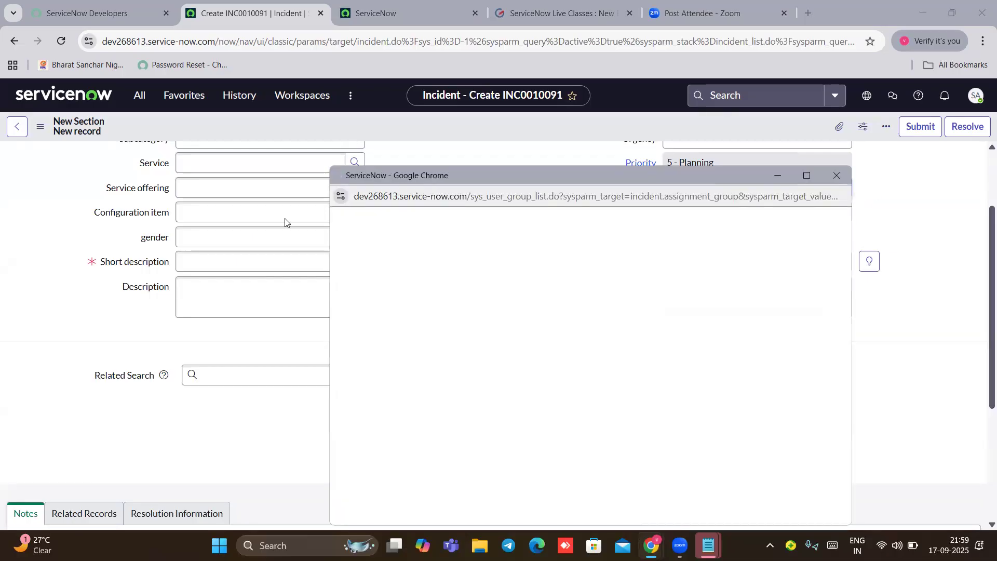
Step: Search the group list for 'salesforce'
{"action": "left_click", "coordinate": [483, 222]}
{"action": "type", "text": "sal"}
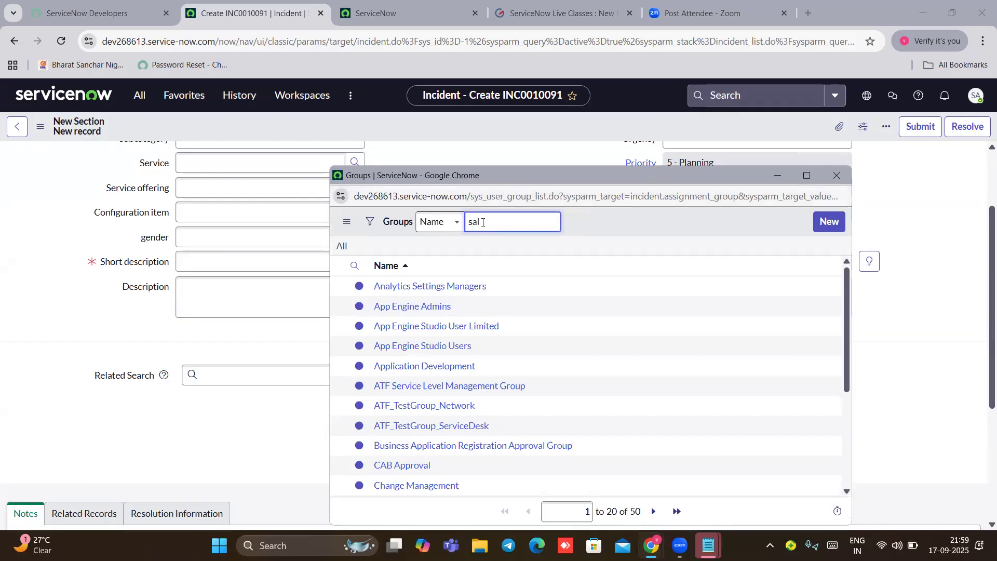
{"action": "type", "text": "esformar"}
{"action": "key", "text": "BackSpace"}
{"action": "key", "text": "BackSpace"}
{"action": "key", "text": "BackSpace"}
{"action": "type", "text": "ce"}
{"action": "key", "text": "Return"}
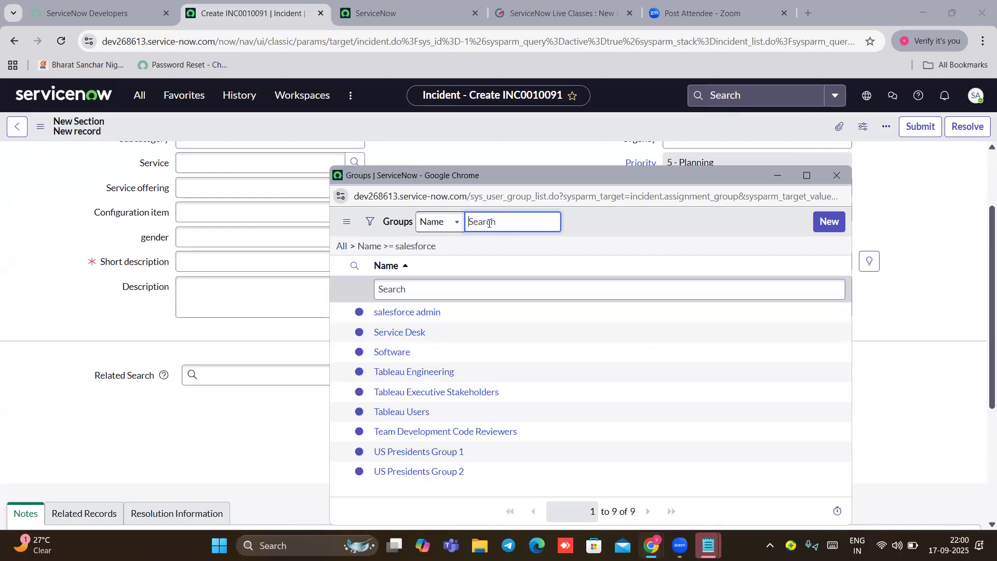
Step: Search the group list for 'manufacturer', find no match, and close the lookup
{"action": "type", "text": "manufacturer"}
{"action": "key", "text": "Return"}
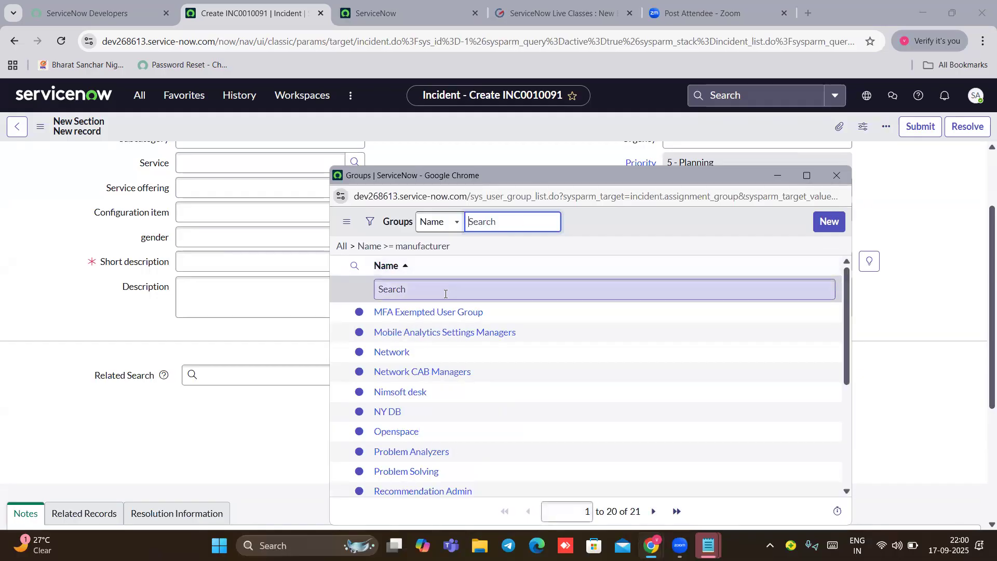
{"action": "scroll", "coordinate": [445, 349], "scroll_direction": "down", "scroll_amount": 3}
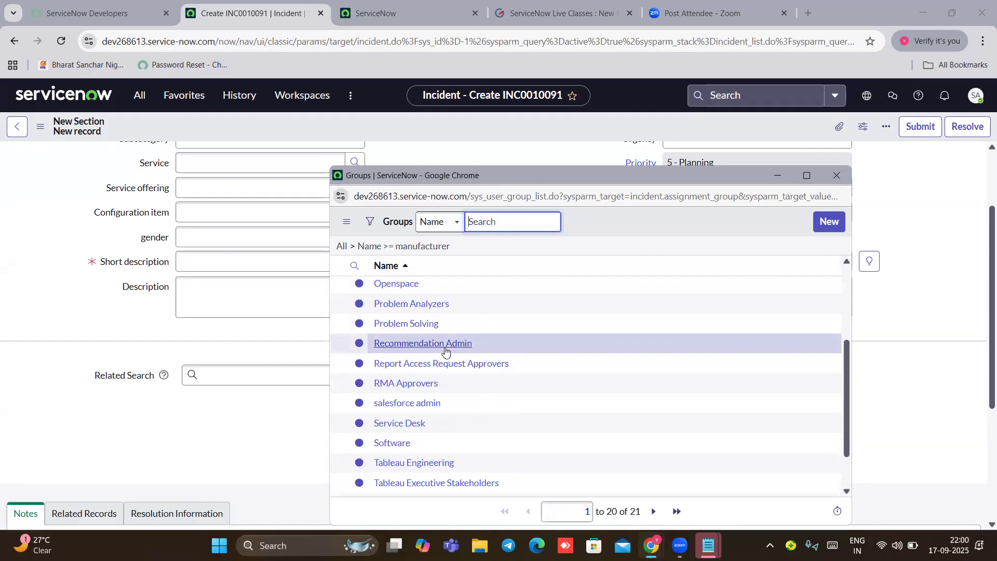
{"action": "scroll", "coordinate": [445, 352], "scroll_direction": "up", "scroll_amount": 3}
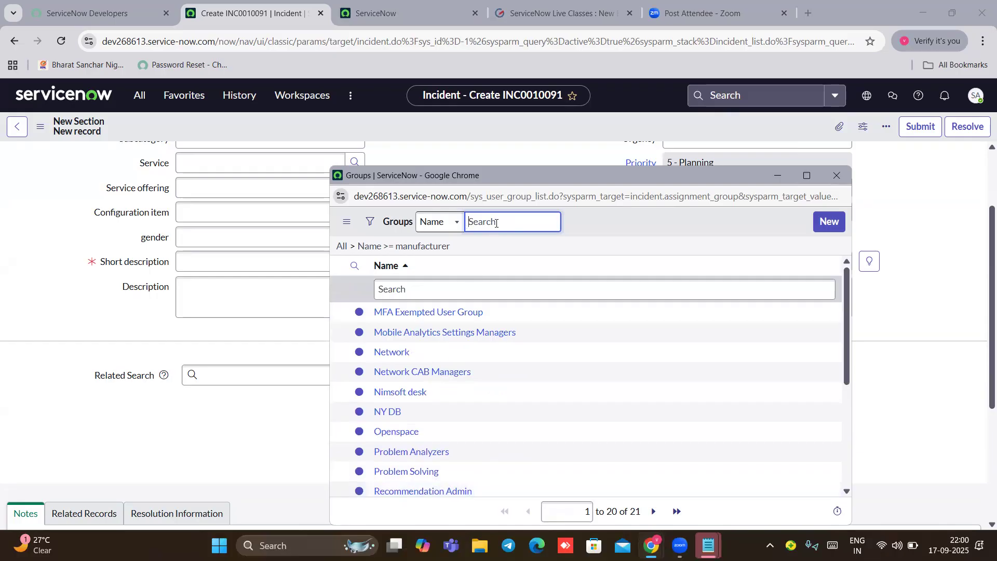
{"action": "type", "text": "ma"}
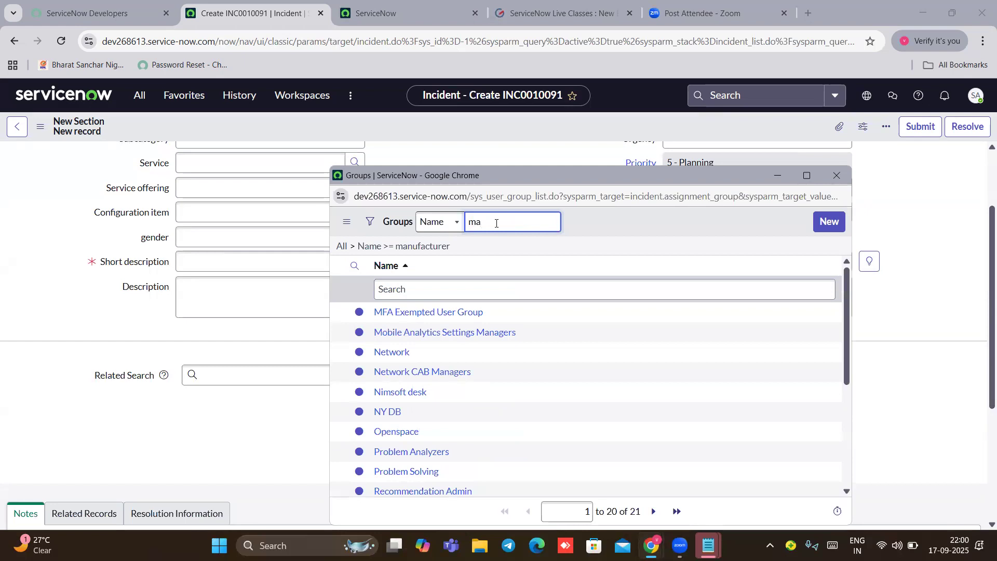
{"action": "key", "text": "BackSpace"}
{"action": "left_click", "coordinate": [835, 176]}
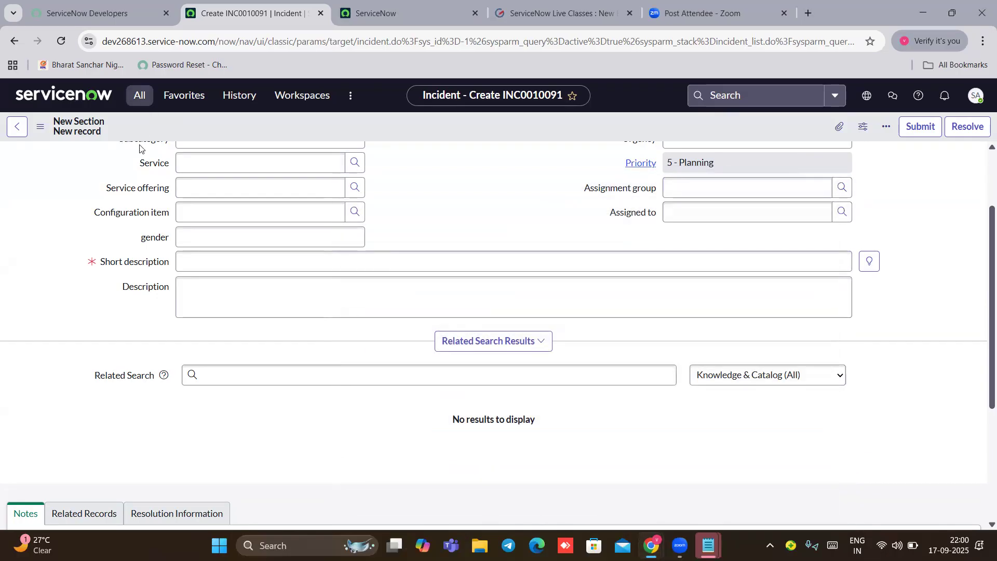
Step: Filter the navigator on 'user adm', open Groups, and start a new group
{"action": "left_click", "coordinate": [140, 96]}
{"action": "key", "text": "BackSpace"}
{"action": "key", "text": "BackSpace"}
{"action": "key", "text": "BackSpace"}
{"action": "key", "text": "BackSpace"}
{"action": "key", "text": "BackSpace"}
{"action": "key", "text": "BackSpace"}
{"action": "key", "text": "BackSpace"}
{"action": "type", "text": "user"}
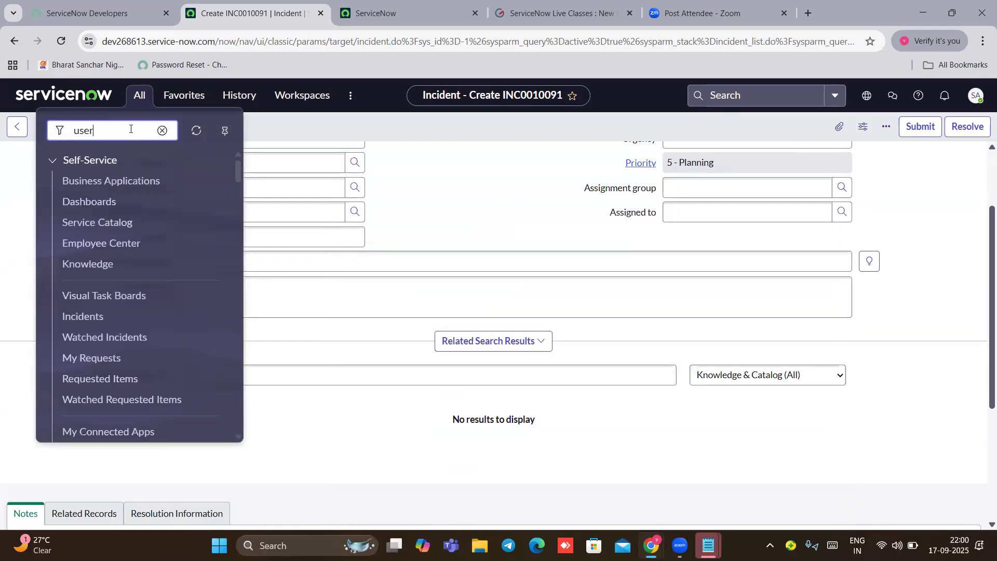
{"action": "type", "text": " adm"}
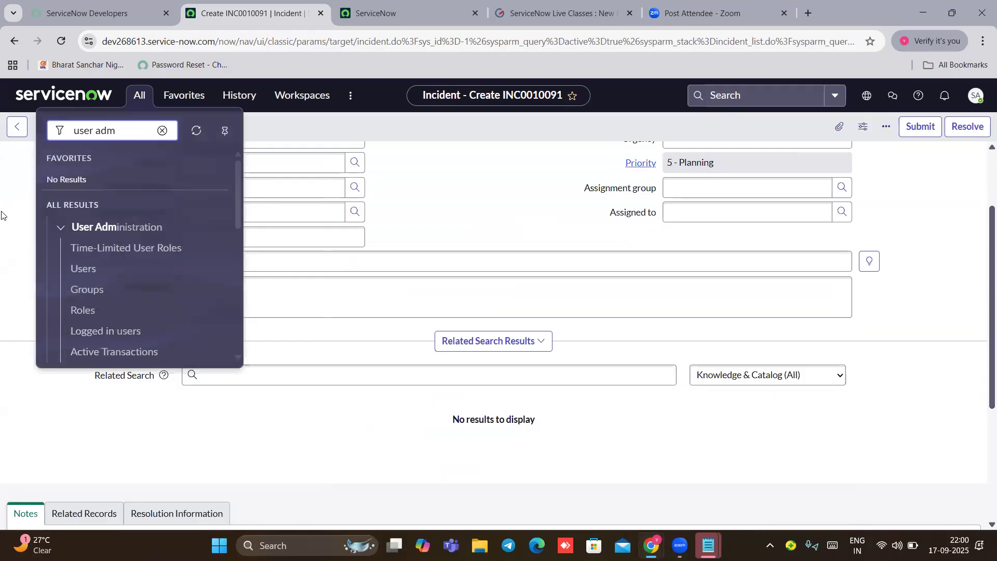
{"action": "scroll", "coordinate": [117, 261], "scroll_direction": "down", "scroll_amount": 1}
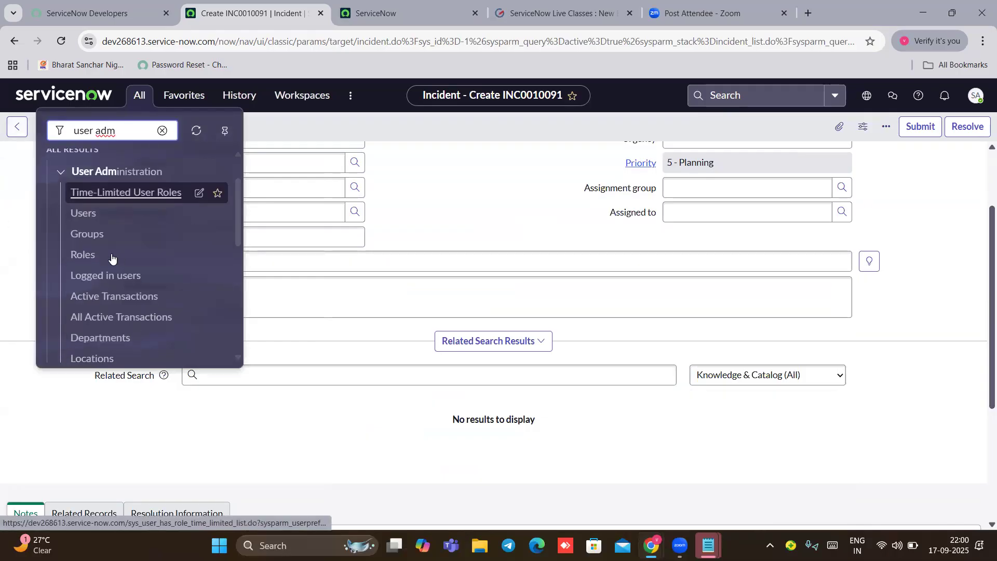
{"action": "left_click", "coordinate": [88, 238]}
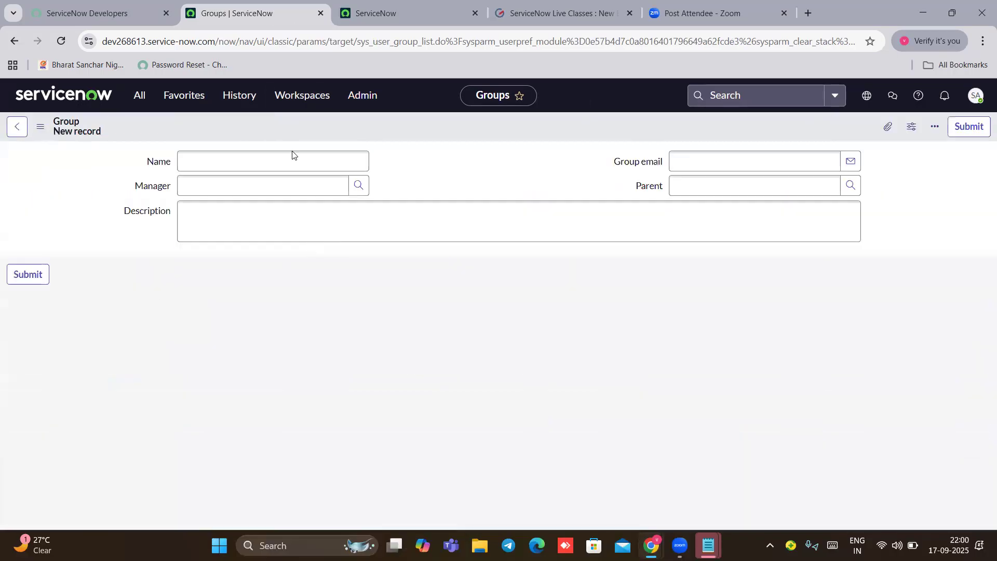
{"action": "left_click", "coordinate": [195, 161]}
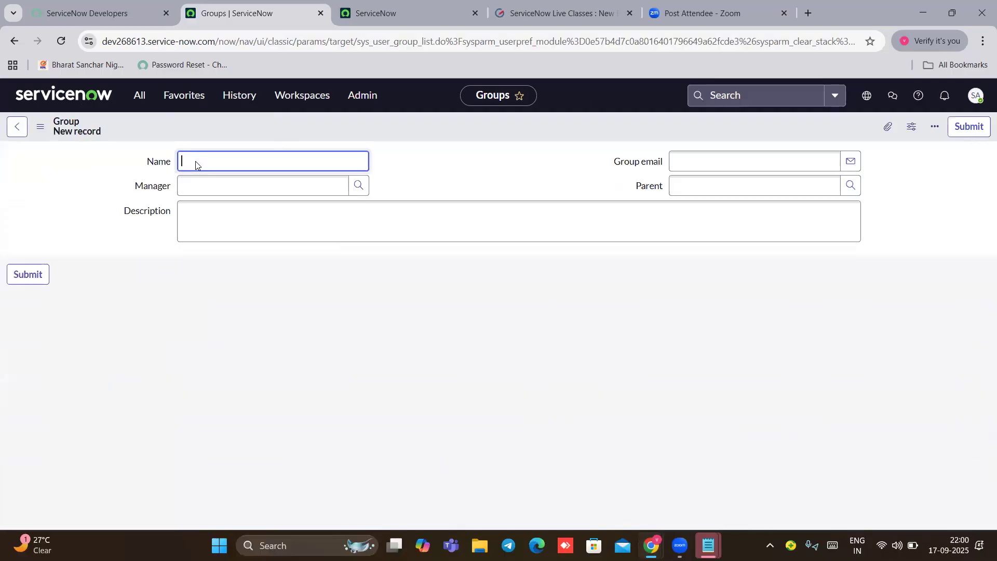
Step: Name the group 'manufacturer', choose a manager, enter a group email, and submit
{"action": "type", "text": "manju"}
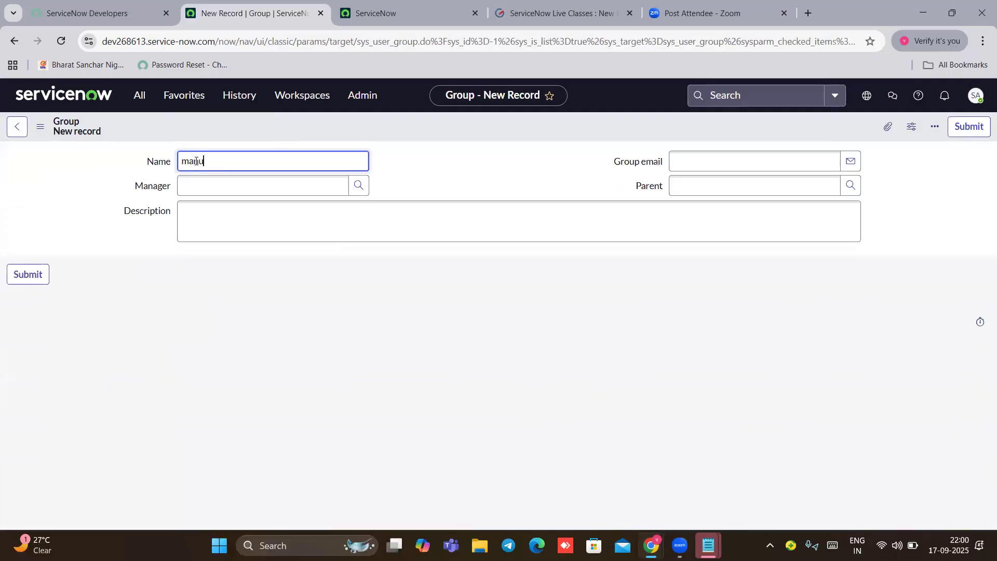
{"action": "type", "text": "facturer"}
{"action": "left_click", "coordinate": [359, 185]}
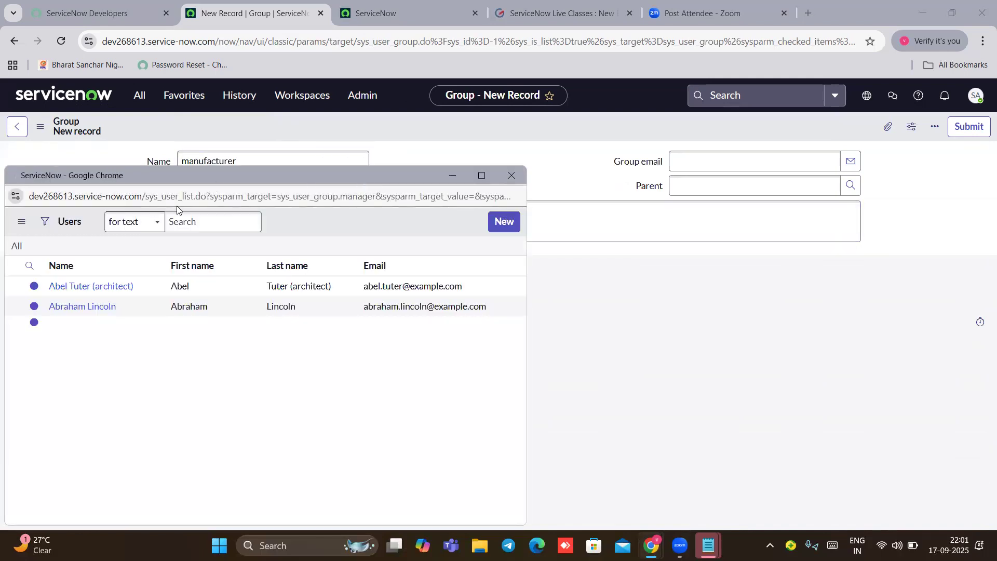
{"action": "left_click", "coordinate": [69, 287]}
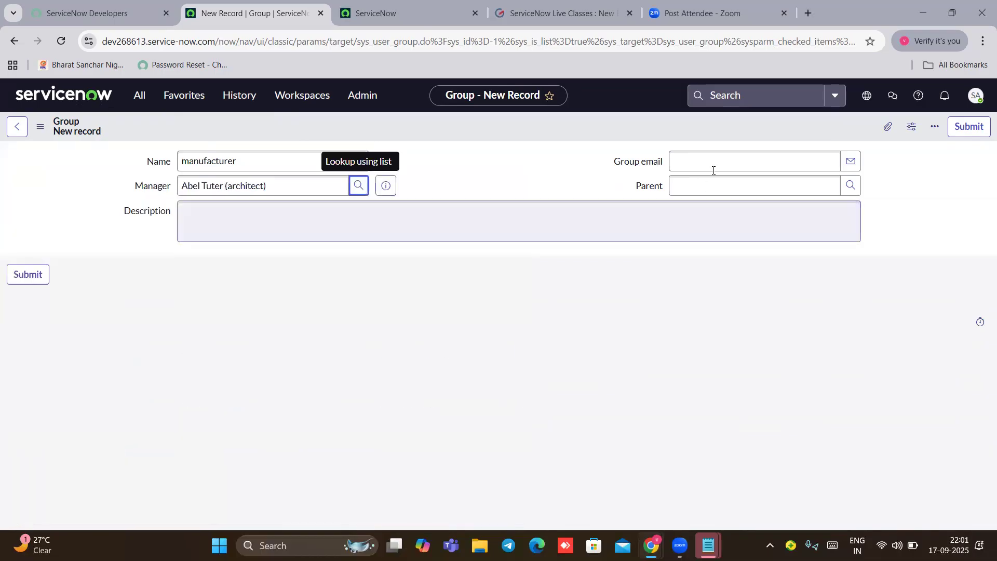
{"action": "left_click", "coordinate": [716, 168]}
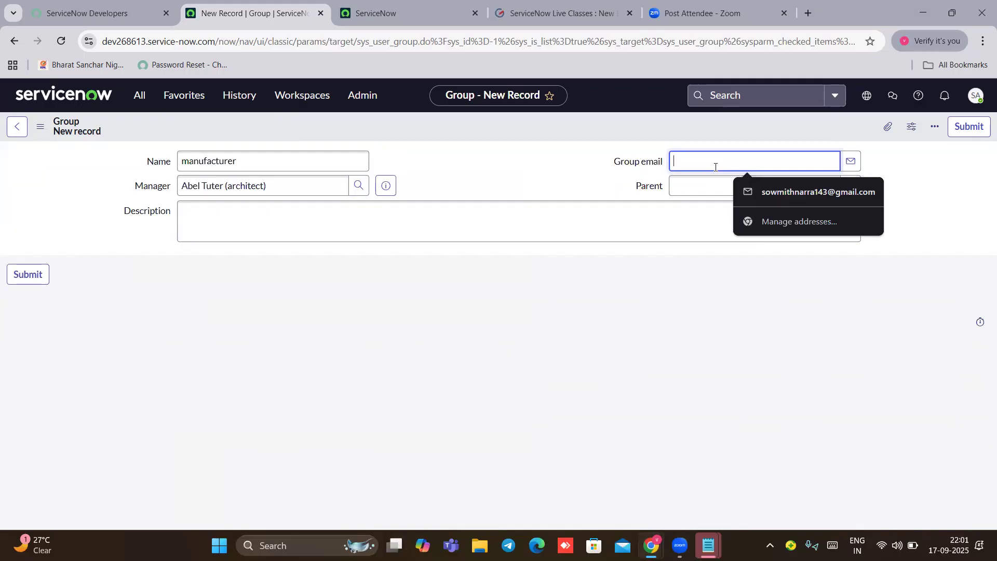
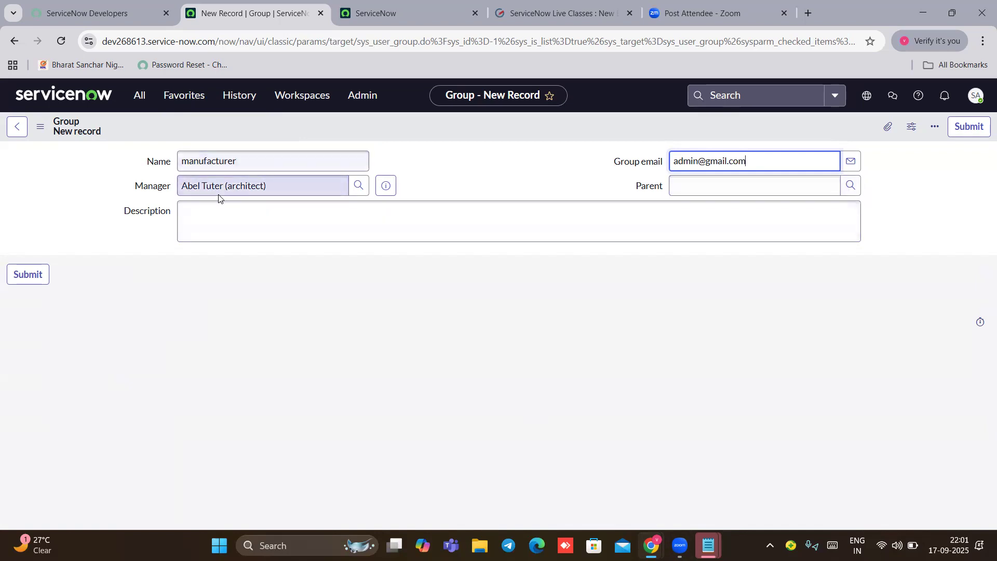
{"action": "left_click", "coordinate": [849, 187]}
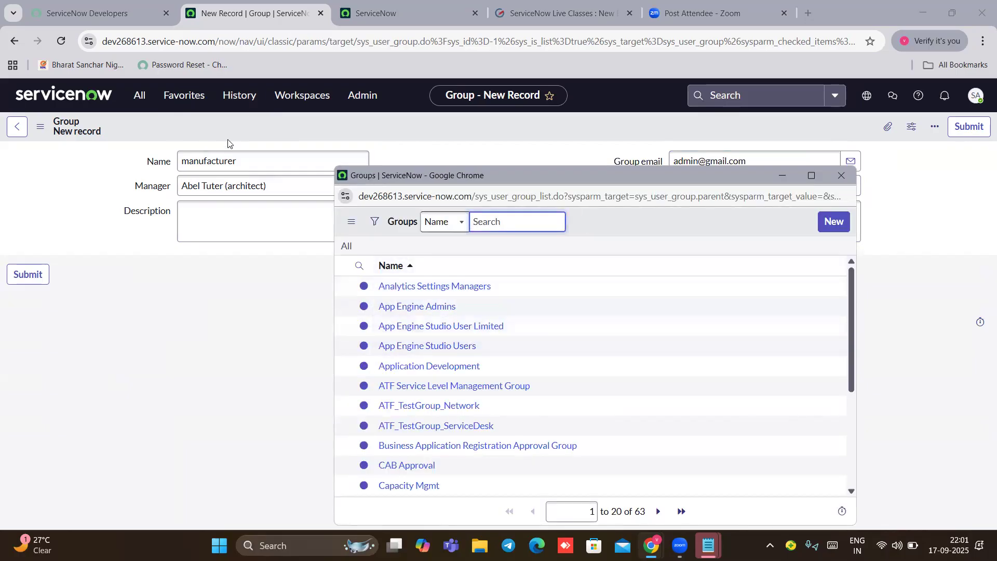
{"action": "left_click", "coordinate": [406, 151]}
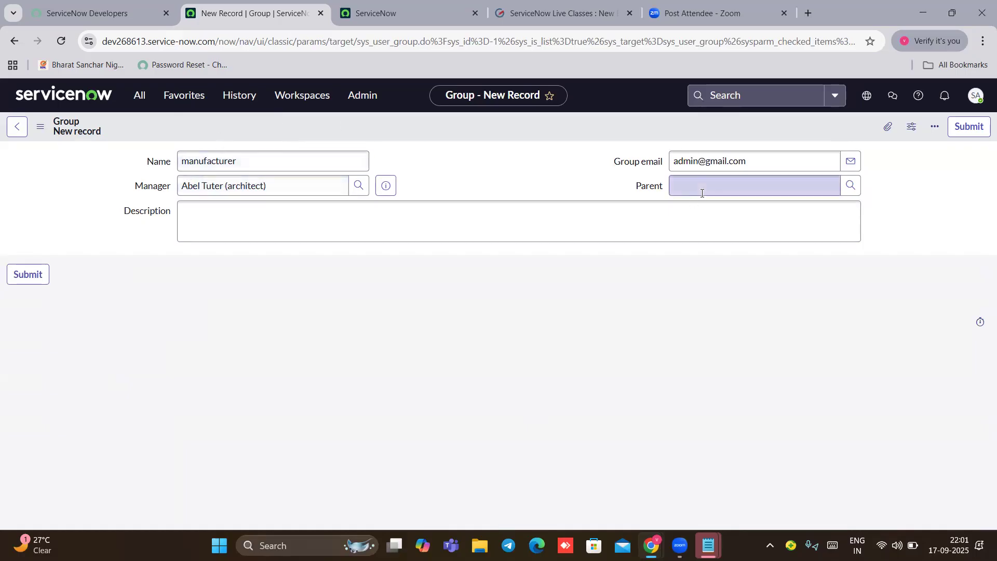
{"action": "left_click", "coordinate": [963, 127]}
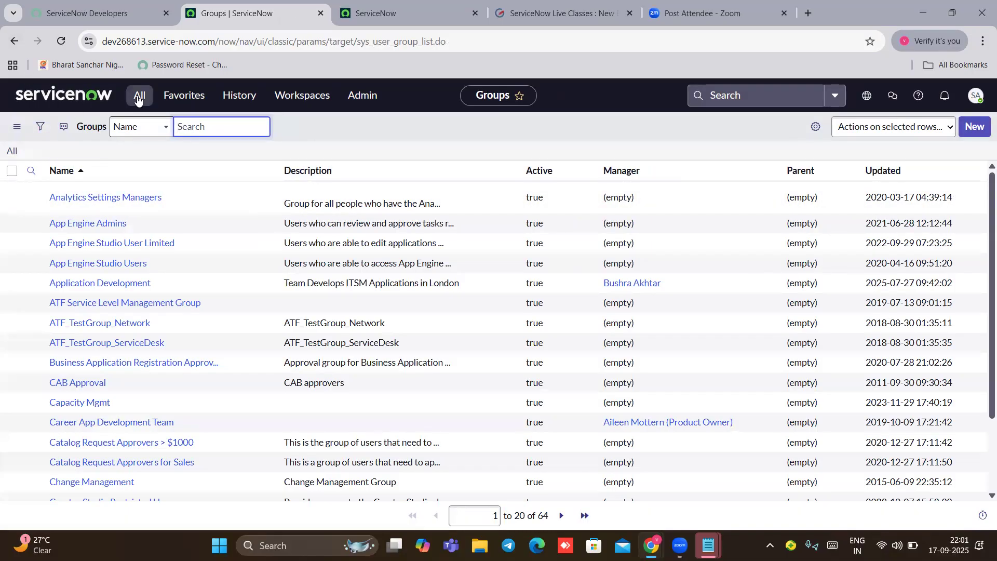
Step: Return home, filter the navigator on 'incident', and create new incident INC0010092
{"action": "left_click", "coordinate": [73, 100]}
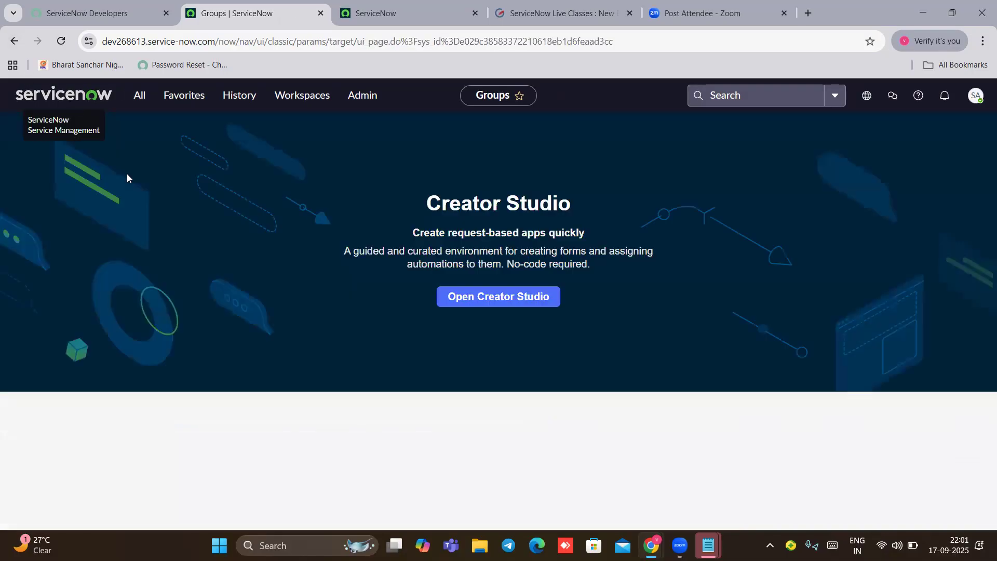
{"action": "left_click", "coordinate": [140, 97]}
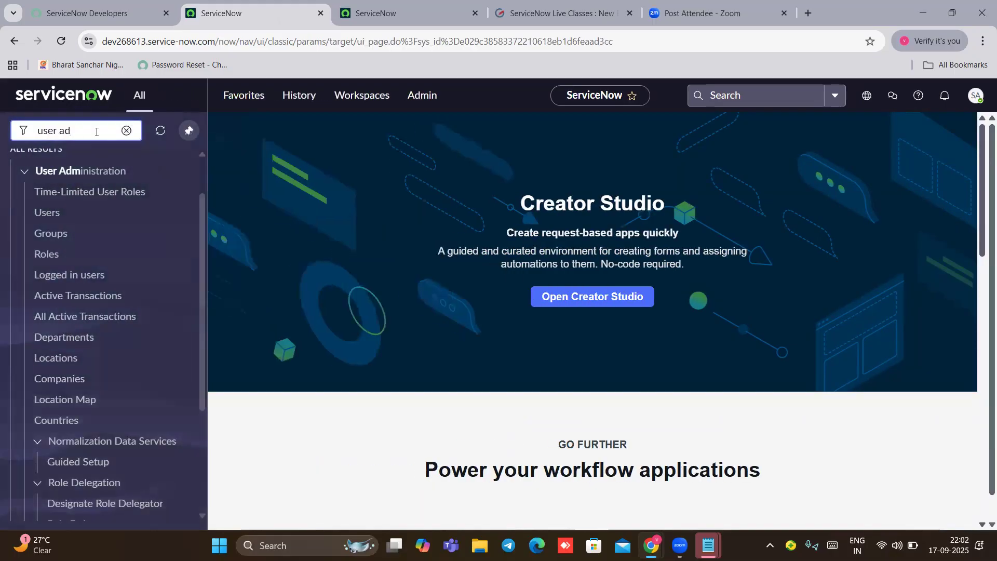
{"action": "key", "text": "BackSpace"}
{"action": "key", "text": "BackSpace"}
{"action": "key", "text": "BackSpace"}
{"action": "key", "text": "BackSpace"}
{"action": "key", "text": "BackSpace"}
{"action": "key", "text": "BackSpace"}
{"action": "key", "text": "BackSpace"}
{"action": "type", "text": "incident"}
{"action": "scroll", "coordinate": [105, 336], "scroll_direction": "down", "scroll_amount": 1}
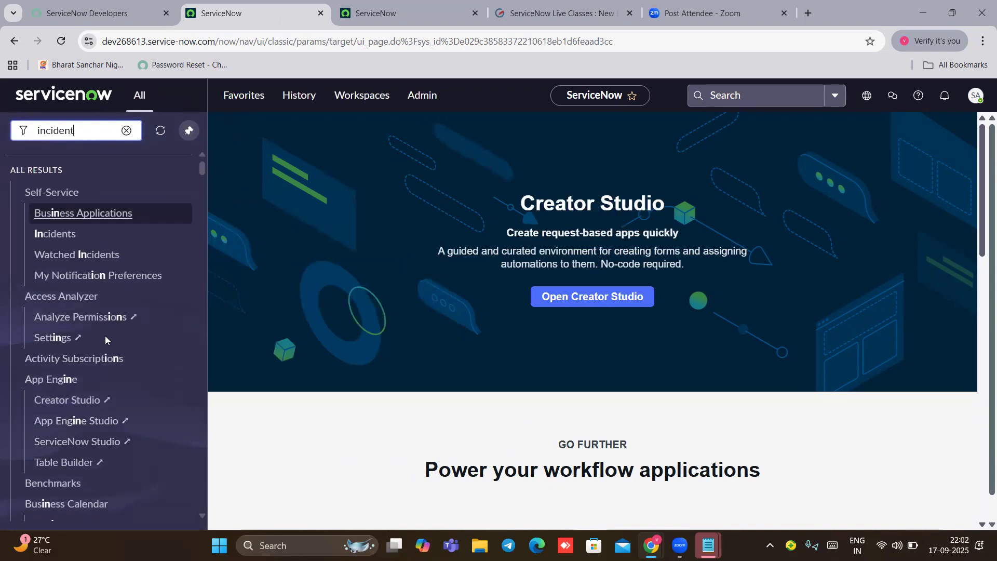
{"action": "scroll", "coordinate": [71, 325], "scroll_direction": "down", "scroll_amount": 10}
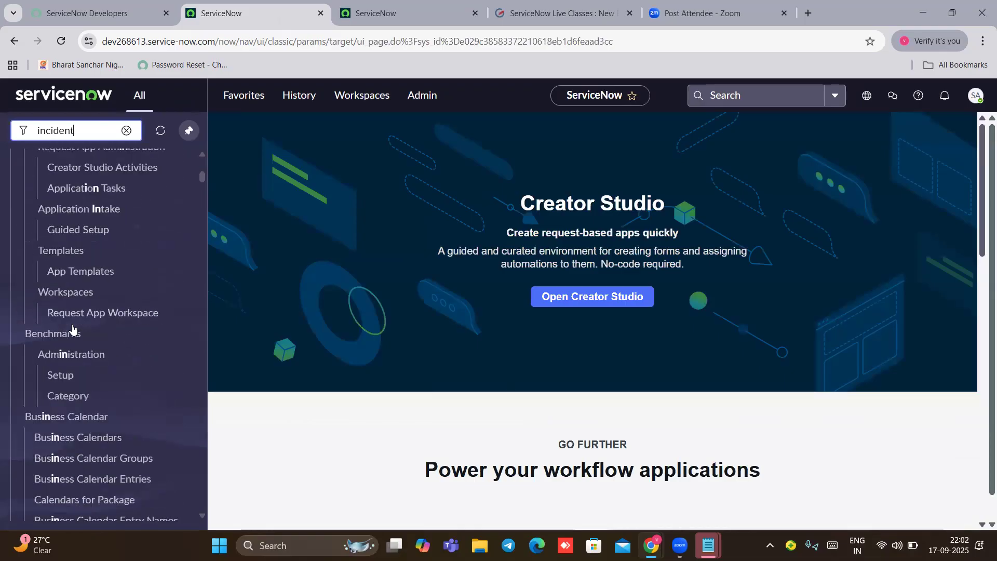
{"action": "scroll", "coordinate": [71, 328], "scroll_direction": "up", "scroll_amount": 10}
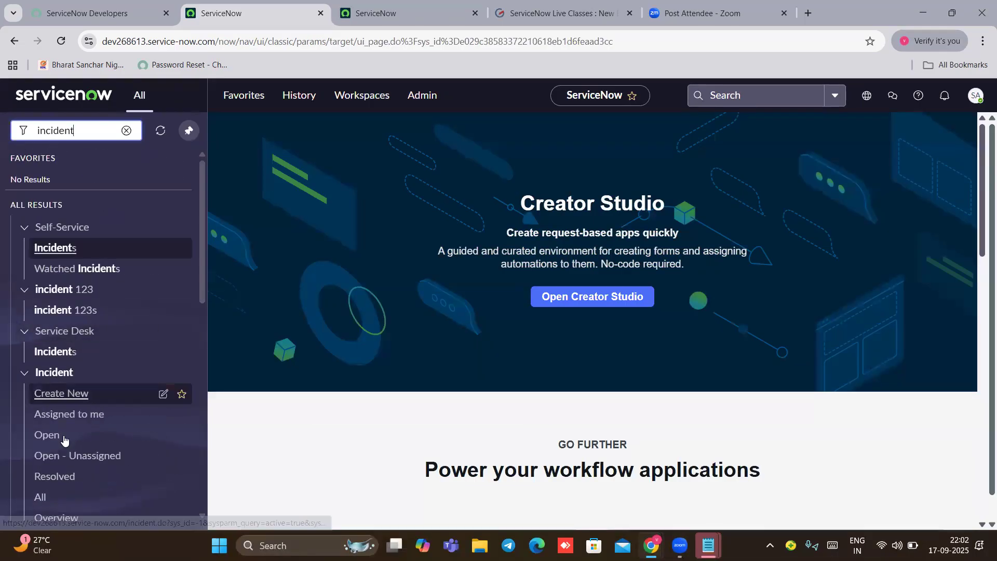
{"action": "left_click", "coordinate": [71, 396]}
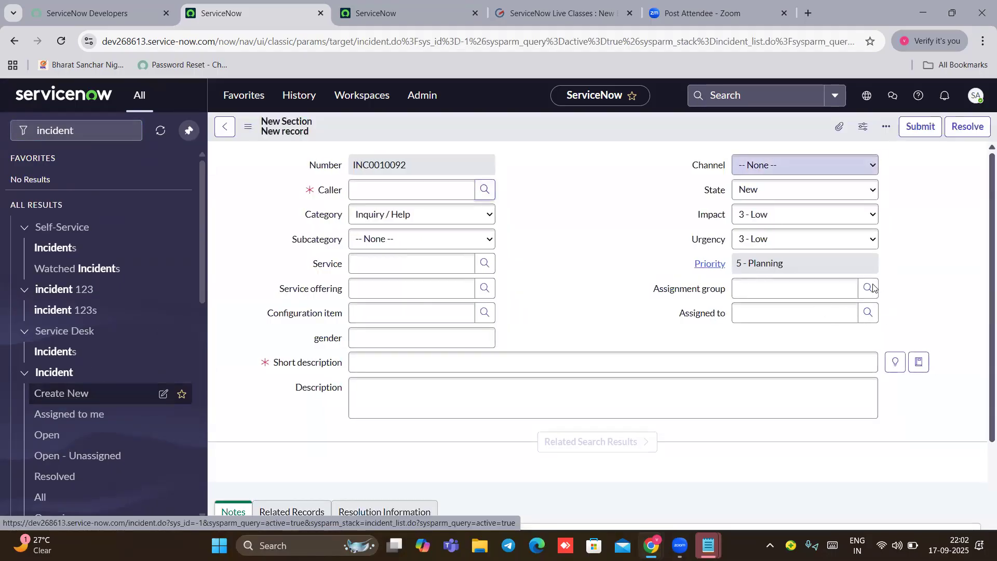
Step: Set the assignment group to manufacturer; its Assigned to lookup lists no users
{"action": "left_click", "coordinate": [868, 288]}
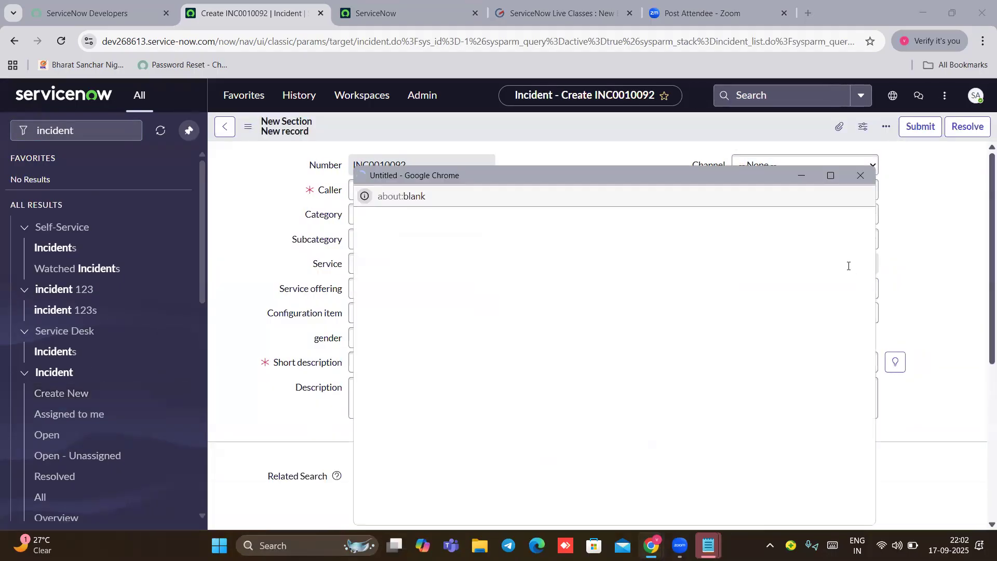
{"action": "left_click", "coordinate": [521, 217]}
{"action": "type", "text": "manufacturer"}
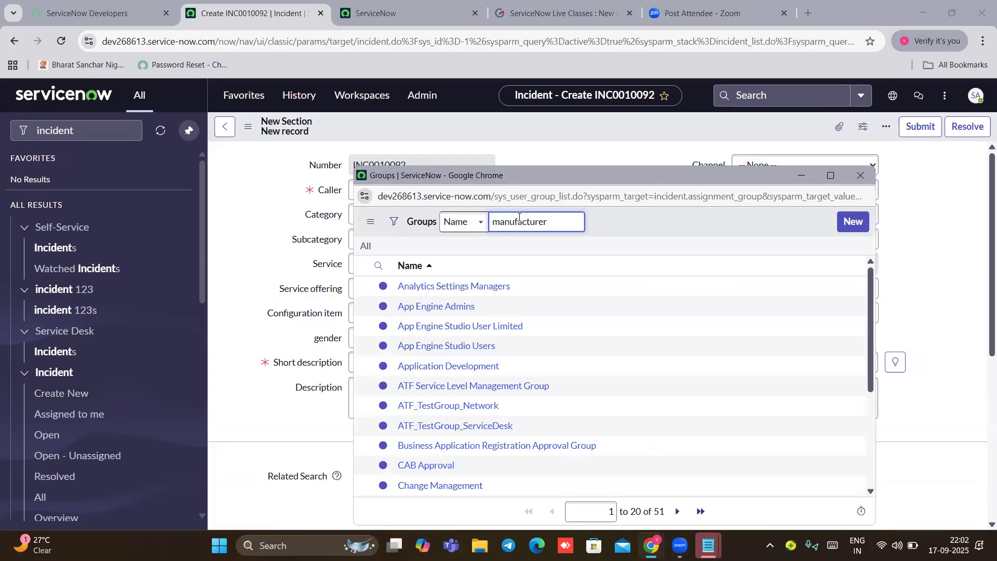
{"action": "key", "text": "Return"}
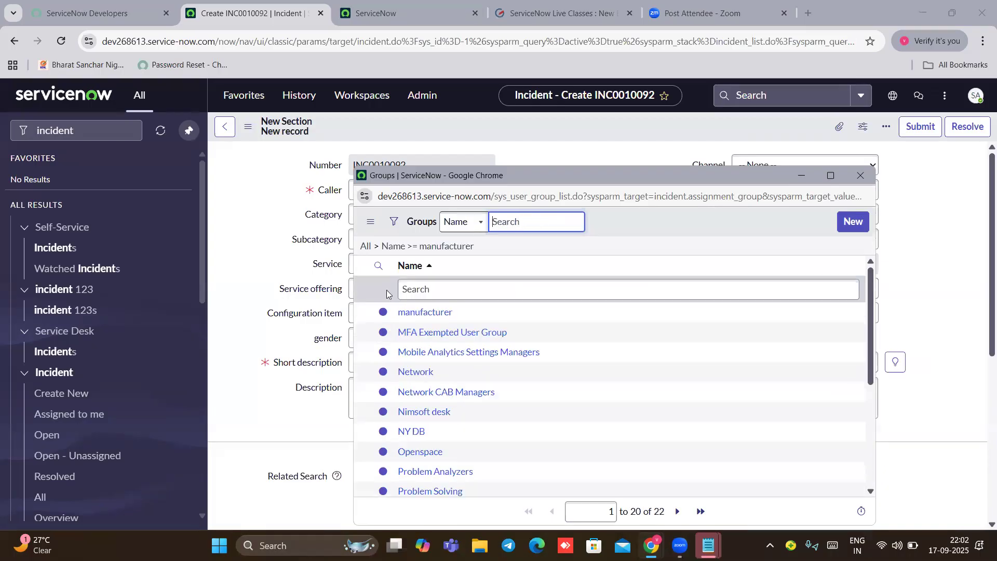
{"action": "left_click", "coordinate": [416, 313]}
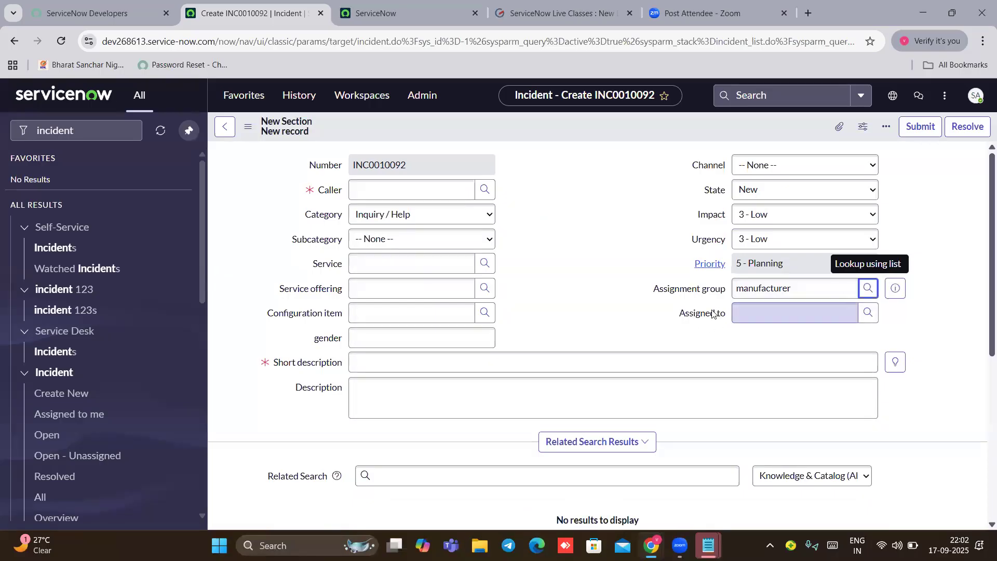
{"action": "left_click", "coordinate": [868, 315]}
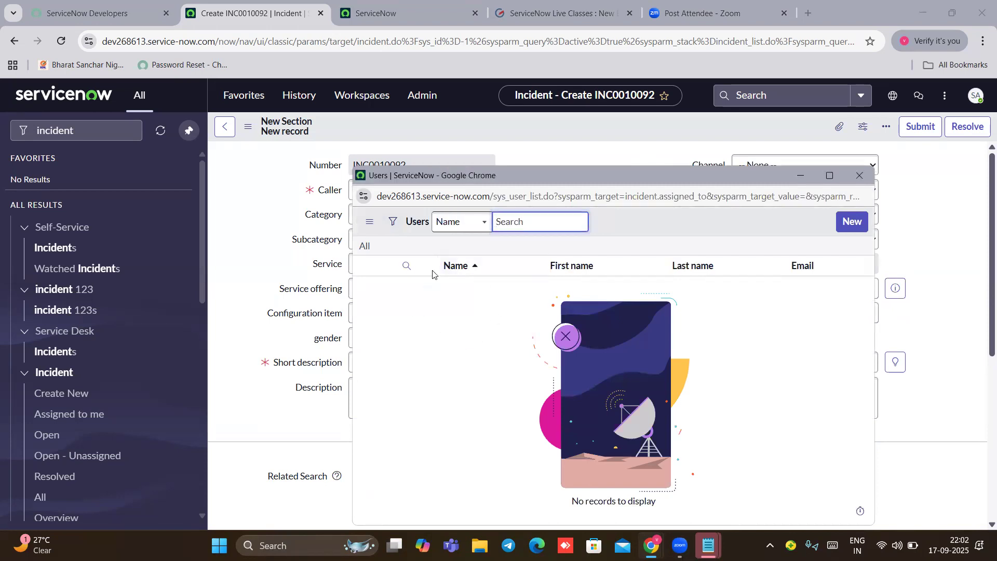
{"action": "left_click", "coordinate": [859, 175]}
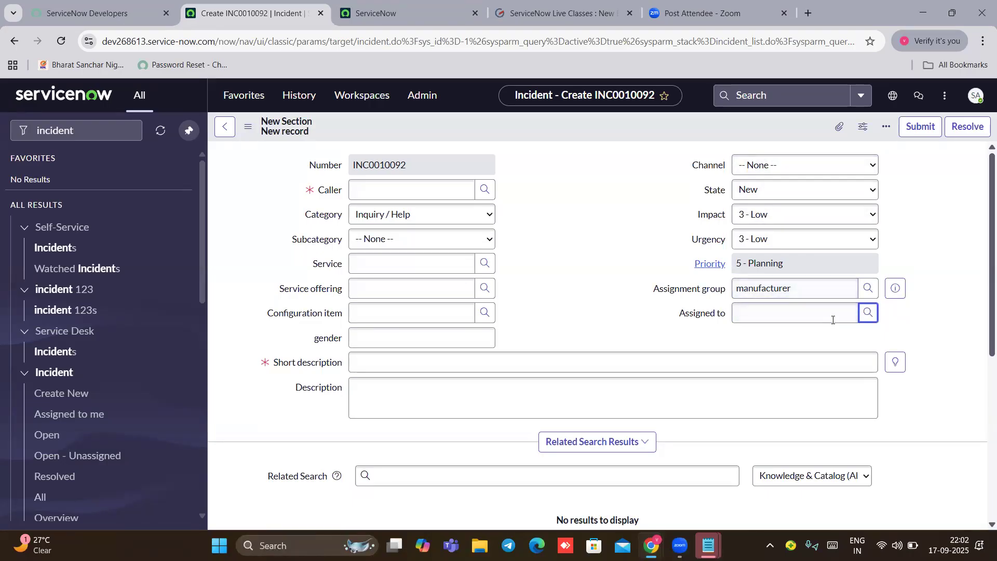
Step: Replace the navigator filter with 'user adm'
{"action": "left_click", "coordinate": [80, 130]}
{"action": "key", "text": "BackSpace"}
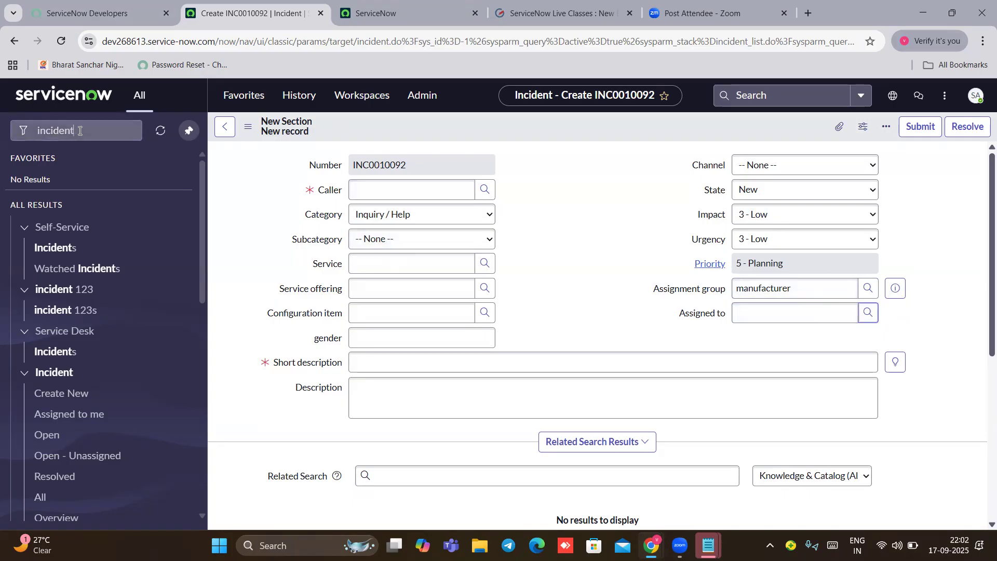
{"action": "key", "text": "BackSpace"}
{"action": "key", "text": "BackSpace"}
{"action": "key", "text": "BackSpace"}
{"action": "key", "text": "BackSpace"}
{"action": "key", "text": "BackSpace"}
{"action": "key", "text": "BackSpace"}
{"action": "key", "text": "BackSpace"}
{"action": "type", "text": "user adm"}
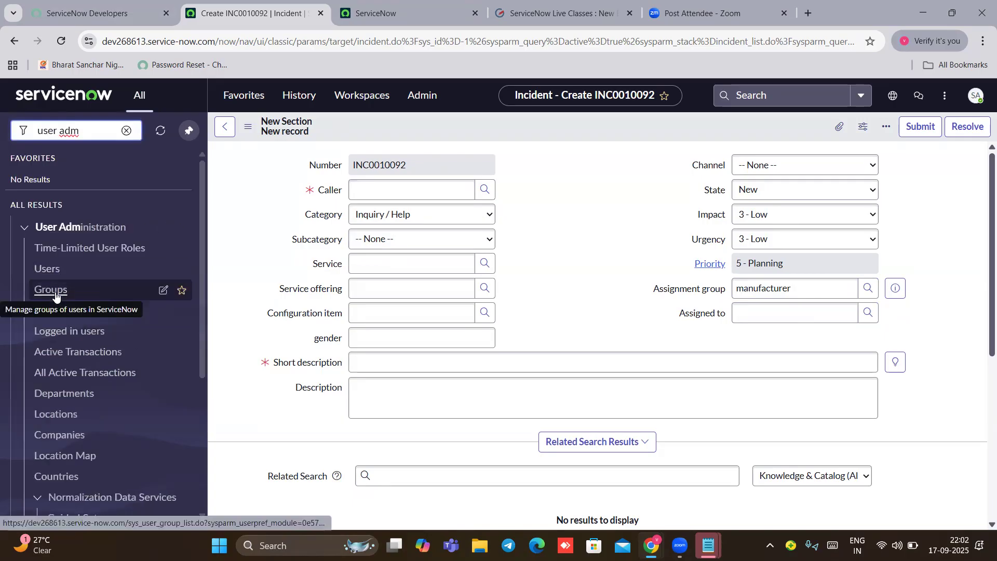
Step: Leave the unsaved incident, sort Groups by Updated, and open the manufacturer group
{"action": "left_click", "coordinate": [56, 294]}
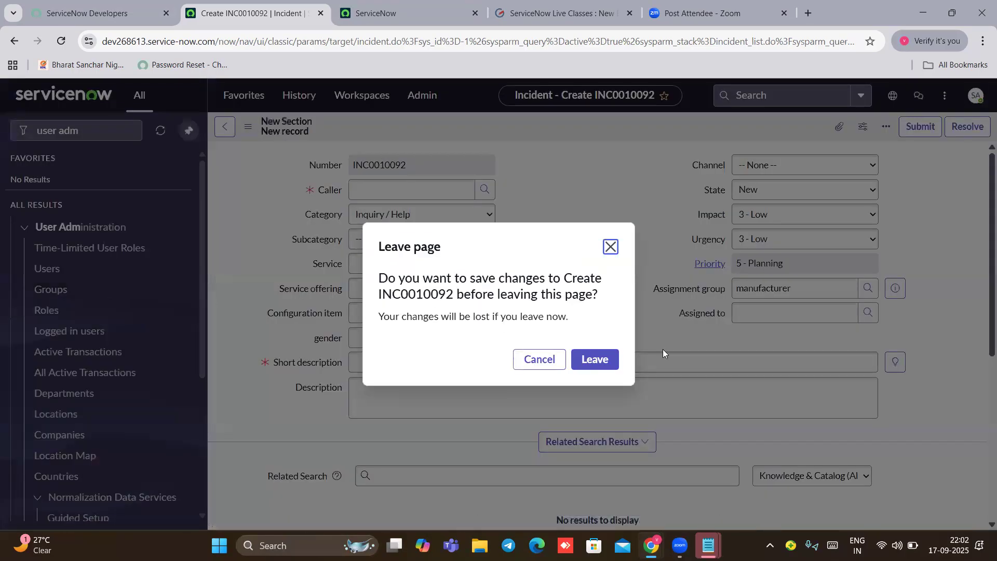
{"action": "left_click", "coordinate": [583, 359]}
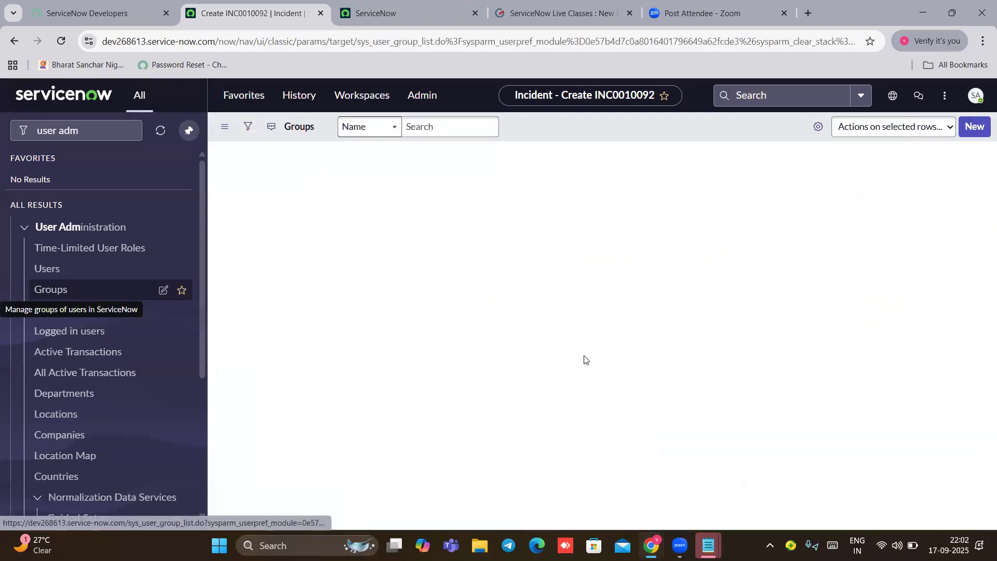
{"action": "left_click", "coordinate": [972, 128]}
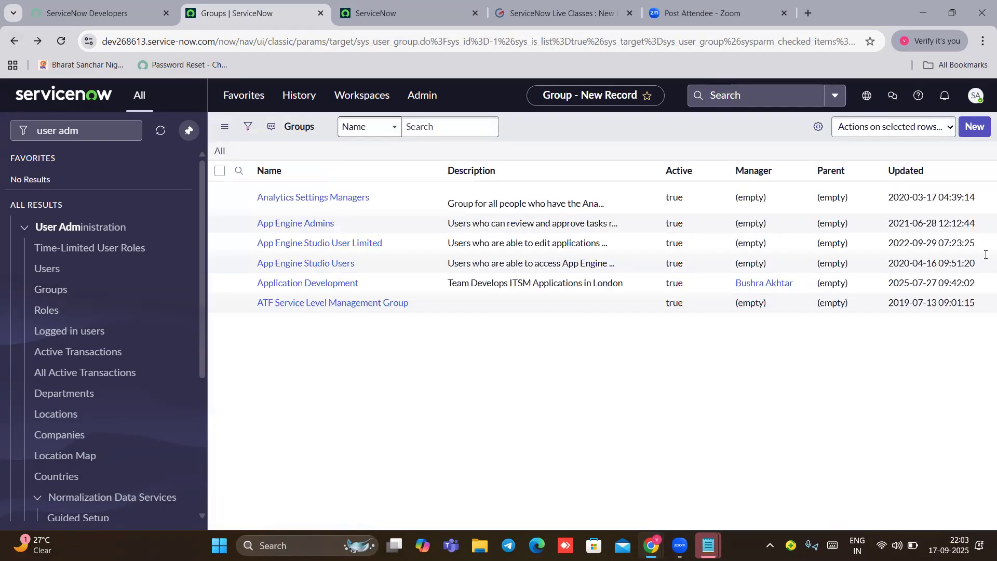
{"action": "left_click", "coordinate": [911, 171]}
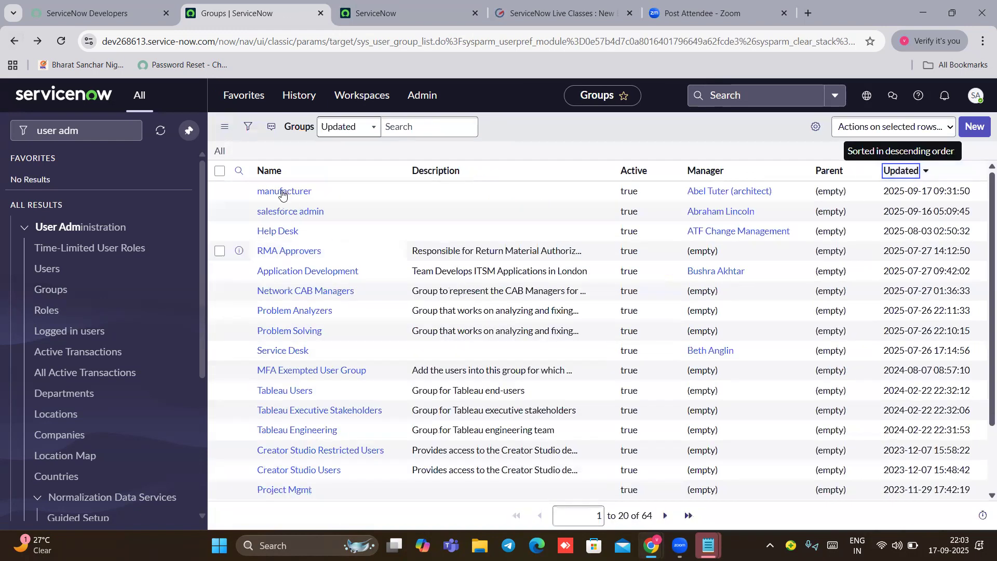
{"action": "left_click", "coordinate": [282, 192]}
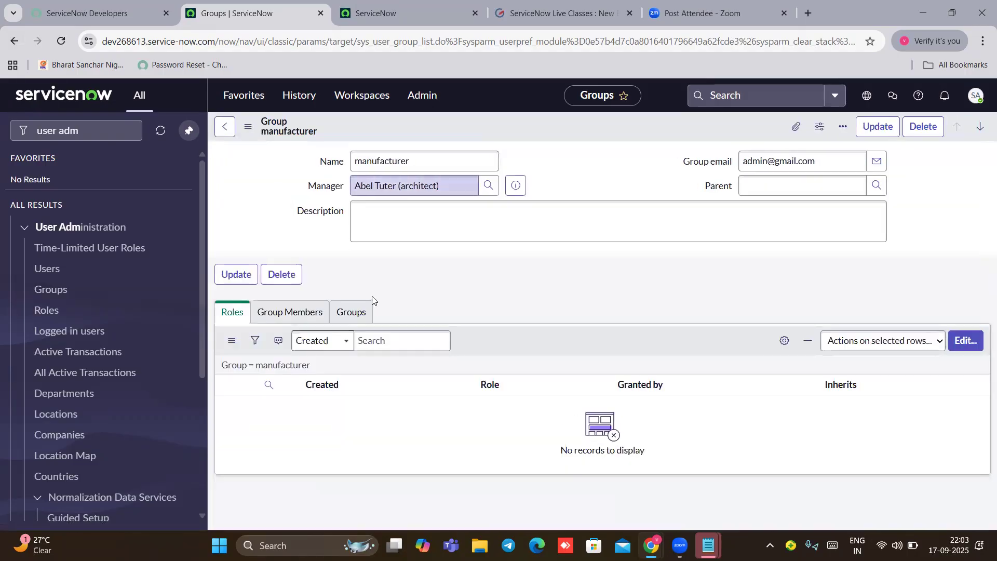
Step: Show the manufacturer group's Group Members tab and open its Edit Members page
{"action": "left_click", "coordinate": [277, 314]}
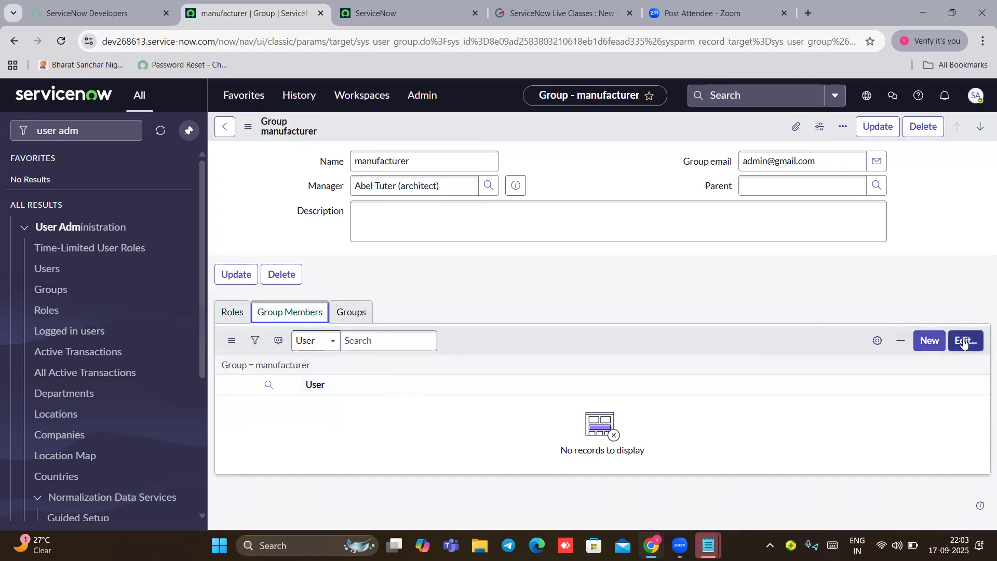
{"action": "left_click", "coordinate": [925, 346]}
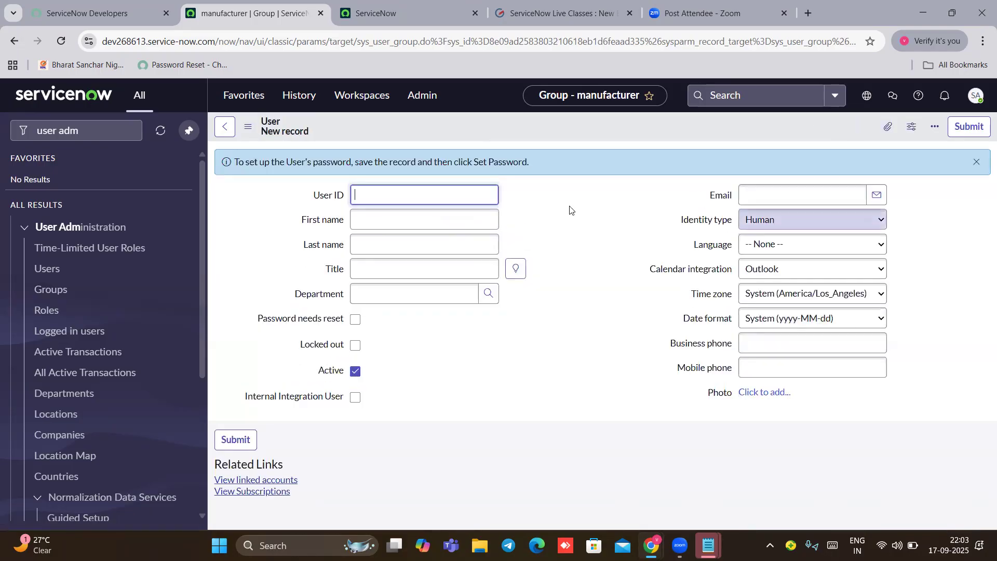
{"action": "left_click", "coordinate": [13, 41]}
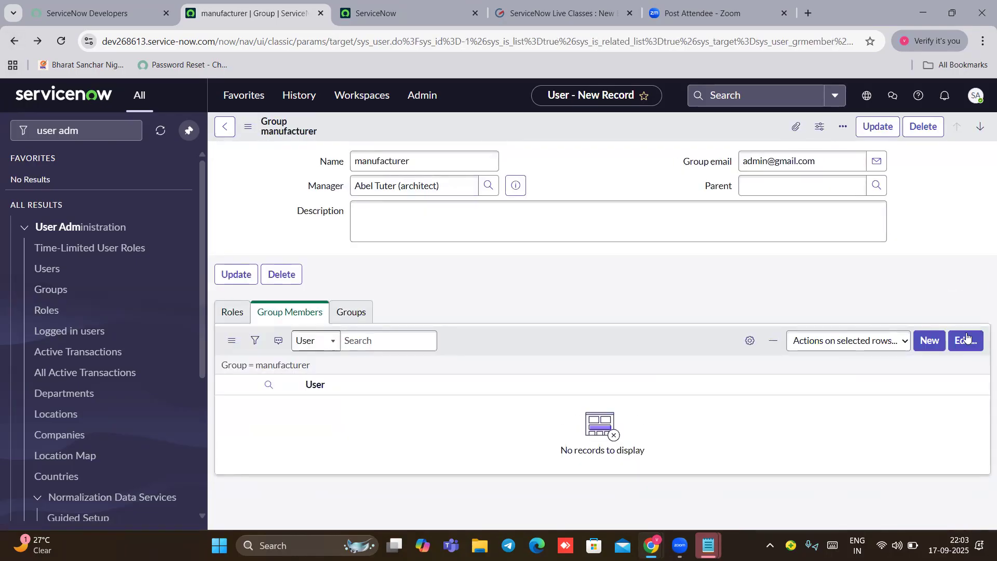
{"action": "left_click", "coordinate": [965, 341]}
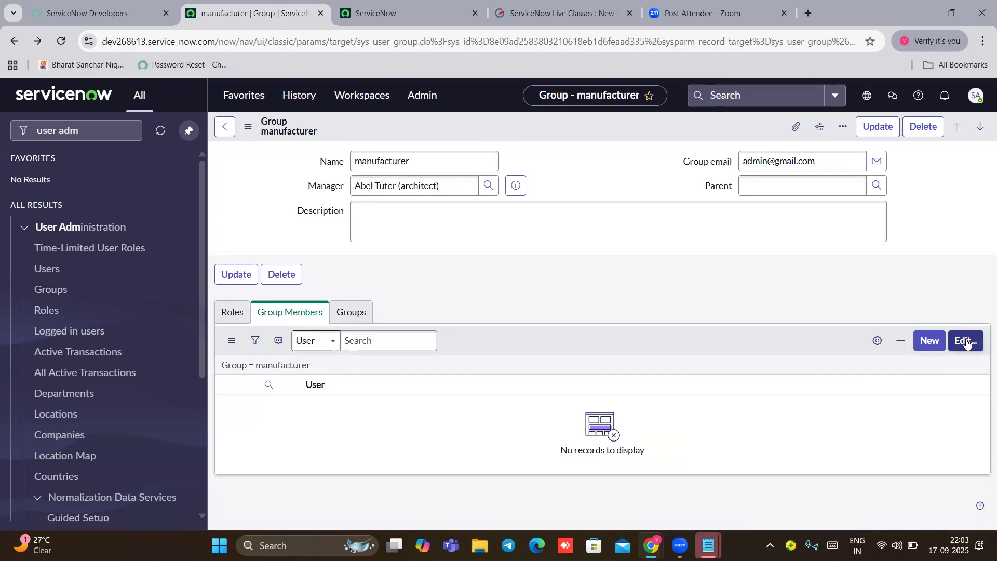
{"action": "left_click", "coordinate": [967, 340]}
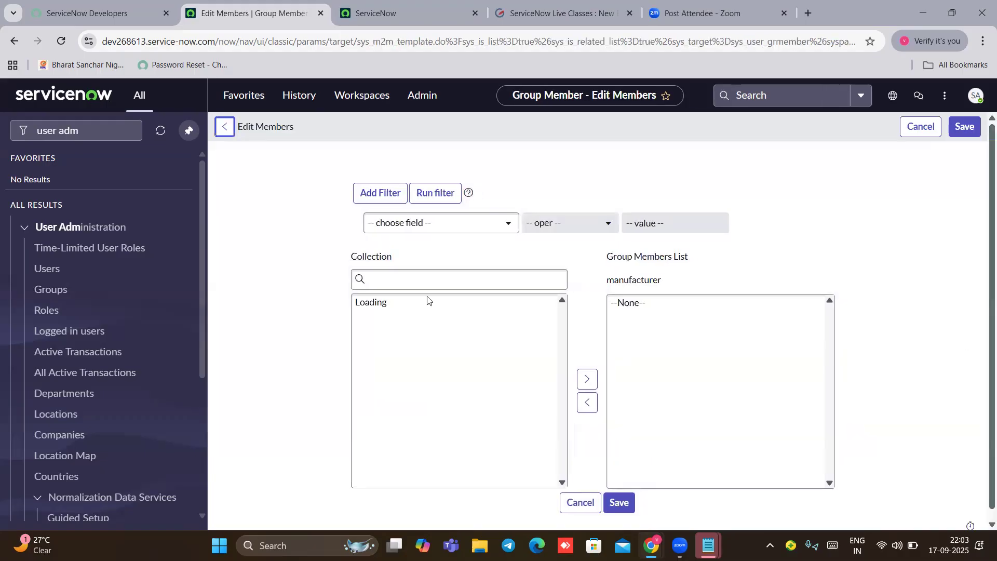
Step: Move the first two users from Collection into the Group Members List
{"action": "scroll", "coordinate": [440, 345], "scroll_direction": "down", "scroll_amount": 5}
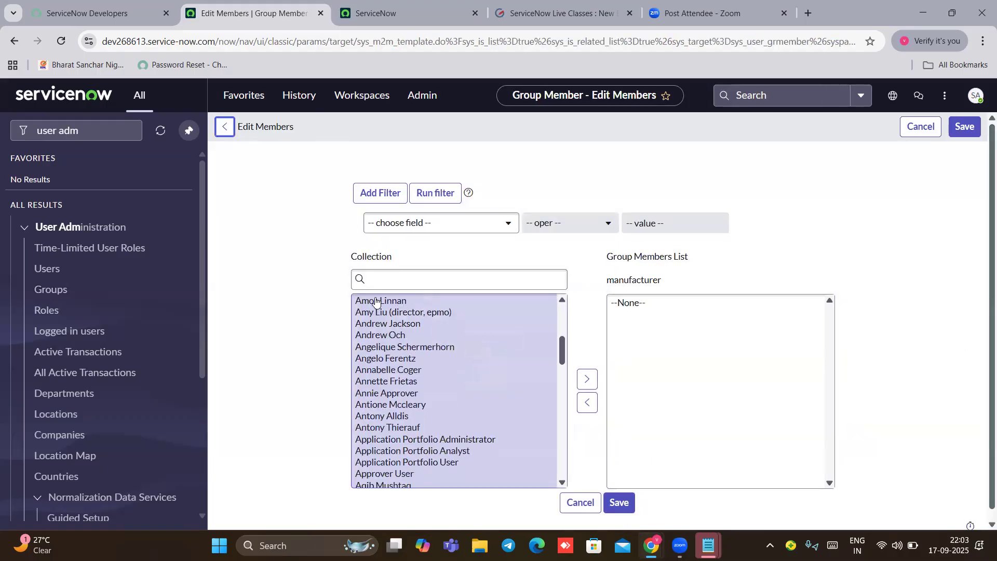
{"action": "left_click", "coordinate": [377, 302]}
{"action": "left_click", "coordinate": [587, 380]}
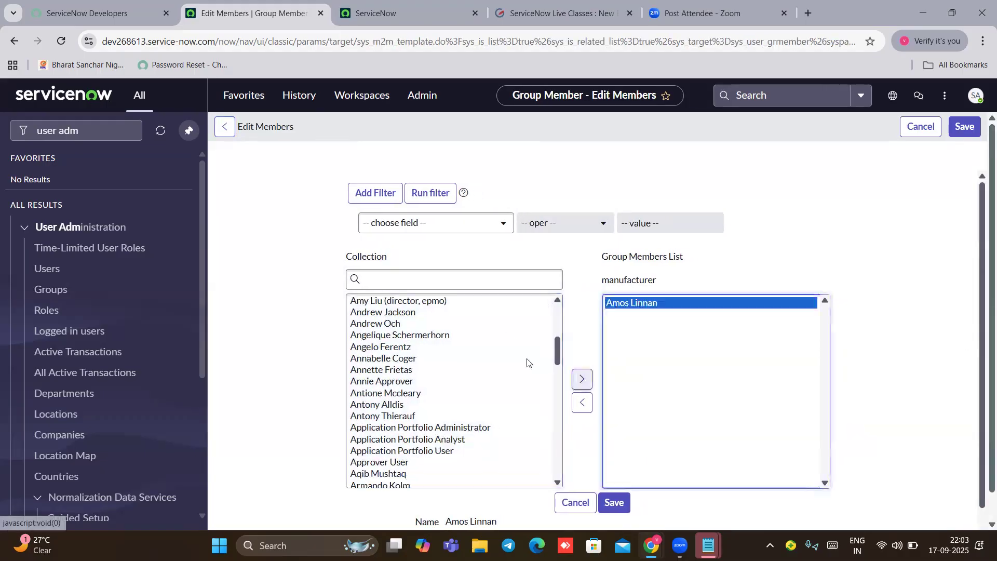
{"action": "scroll", "coordinate": [369, 335], "scroll_direction": "down", "scroll_amount": 2}
{"action": "scroll", "coordinate": [366, 343], "scroll_direction": "up", "scroll_amount": 4}
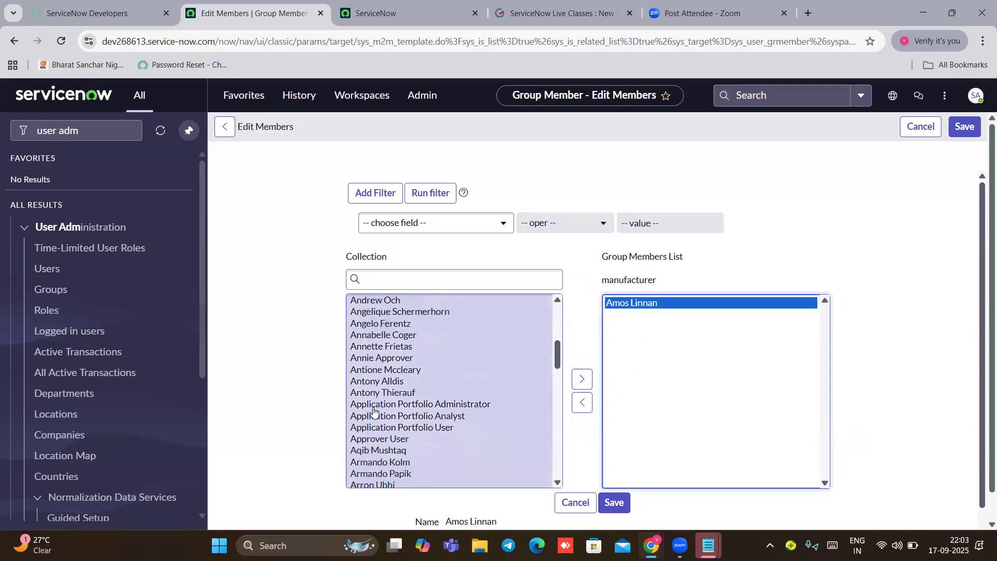
{"action": "left_click", "coordinate": [369, 352]}
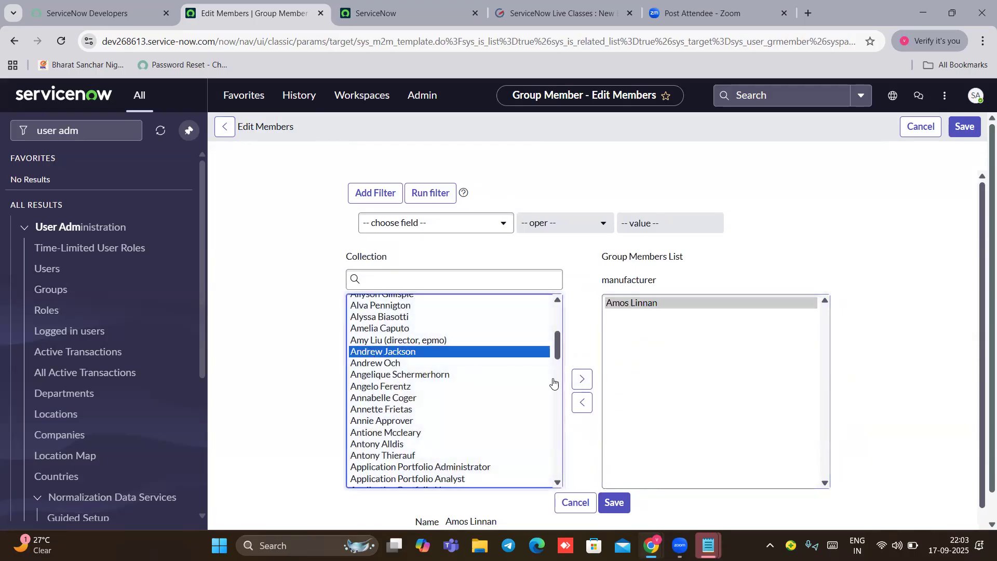
{"action": "left_click", "coordinate": [582, 379]}
Step: Add the third and fourth users, save the membership, and clear the navigator filter
{"action": "scroll", "coordinate": [371, 356], "scroll_direction": "down", "scroll_amount": 8}
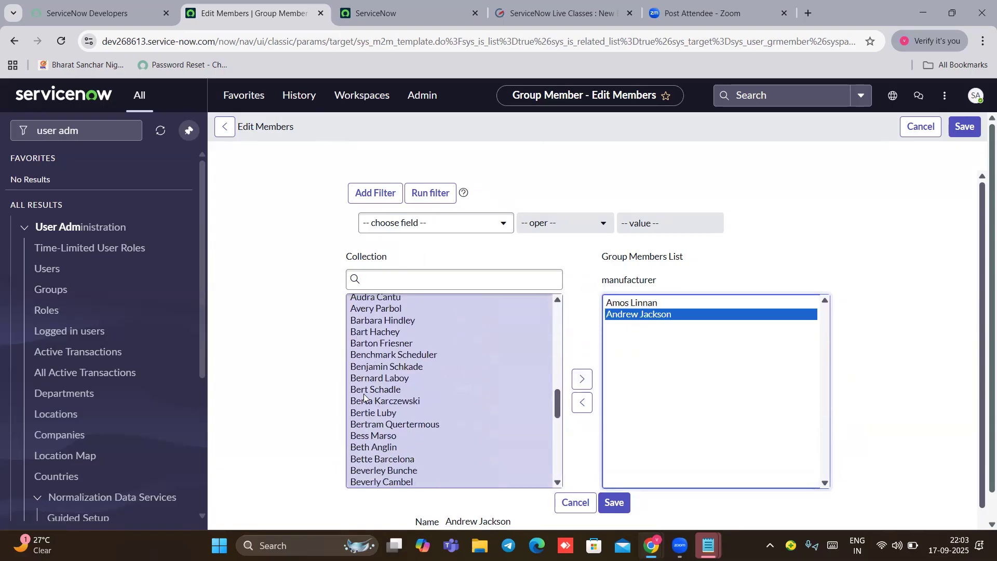
{"action": "left_click", "coordinate": [371, 391]}
{"action": "left_click", "coordinate": [581, 379]}
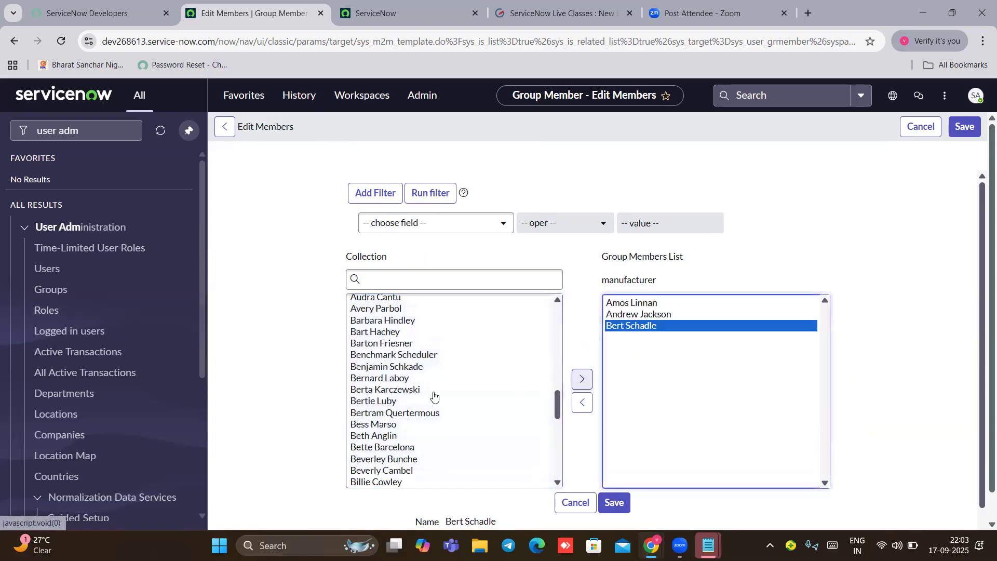
{"action": "scroll", "coordinate": [365, 408], "scroll_direction": "down", "scroll_amount": 2}
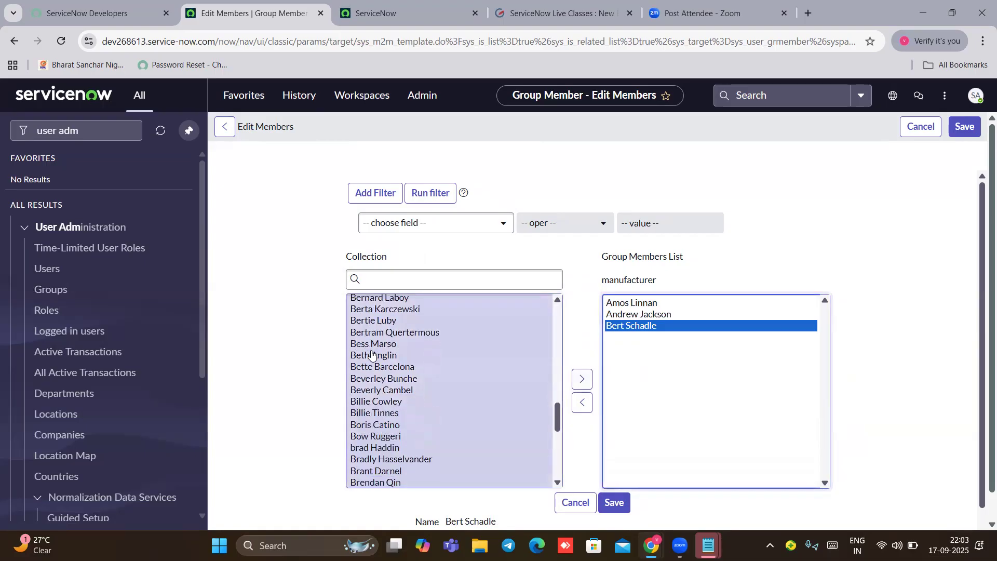
{"action": "left_click", "coordinate": [373, 358]}
{"action": "left_click", "coordinate": [582, 379]}
{"action": "scroll", "coordinate": [623, 343], "scroll_direction": "down", "scroll_amount": 1}
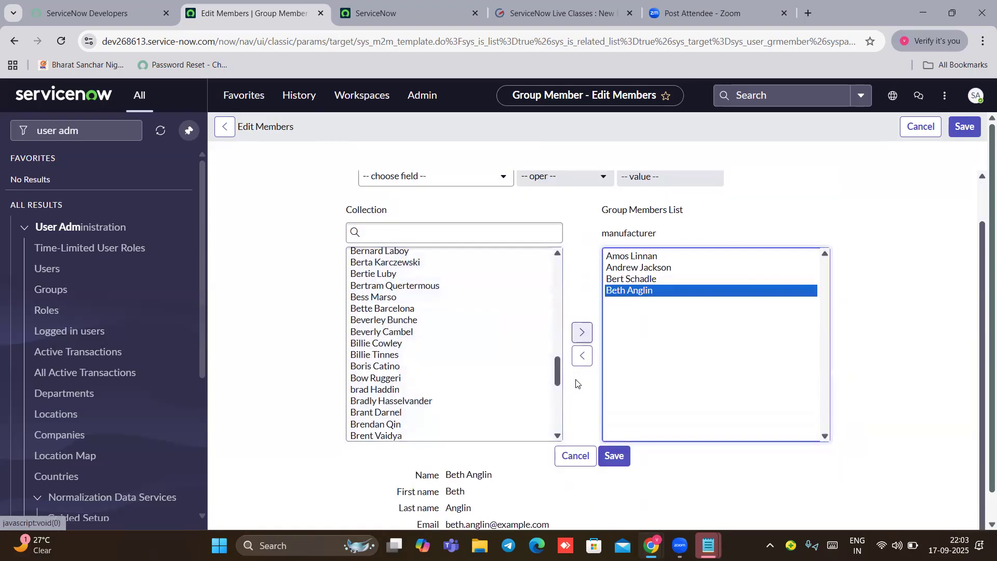
{"action": "left_click", "coordinate": [615, 460]}
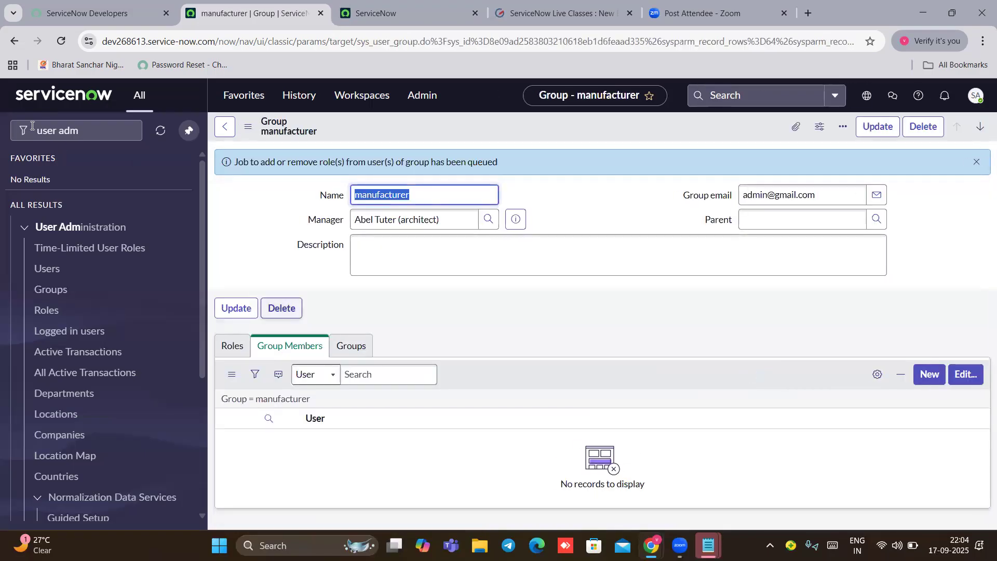
{"action": "left_click", "coordinate": [80, 130]}
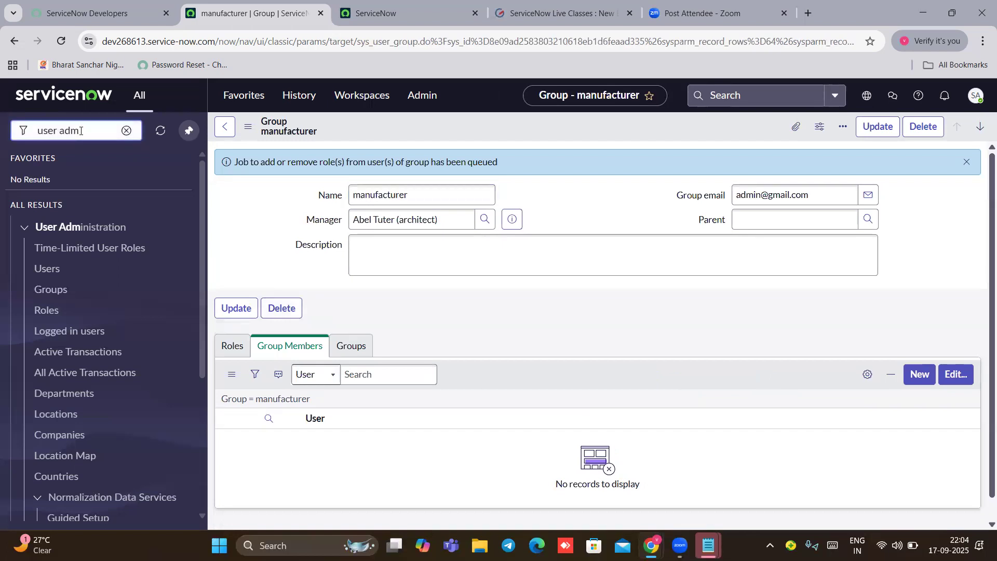
{"action": "key", "text": "BackSpace"}
{"action": "key", "text": "BackSpace"}
{"action": "key", "text": "BackSpace"}
{"action": "key", "text": "BackSpace"}
{"action": "key", "text": "BackSpace"}
{"action": "key", "text": "BackSpace"}
{"action": "key", "text": "BackSpace"}
Step: Filter the navigator for 'incident' and start a new incident with Incident > Create New
{"action": "type", "text": "in"}
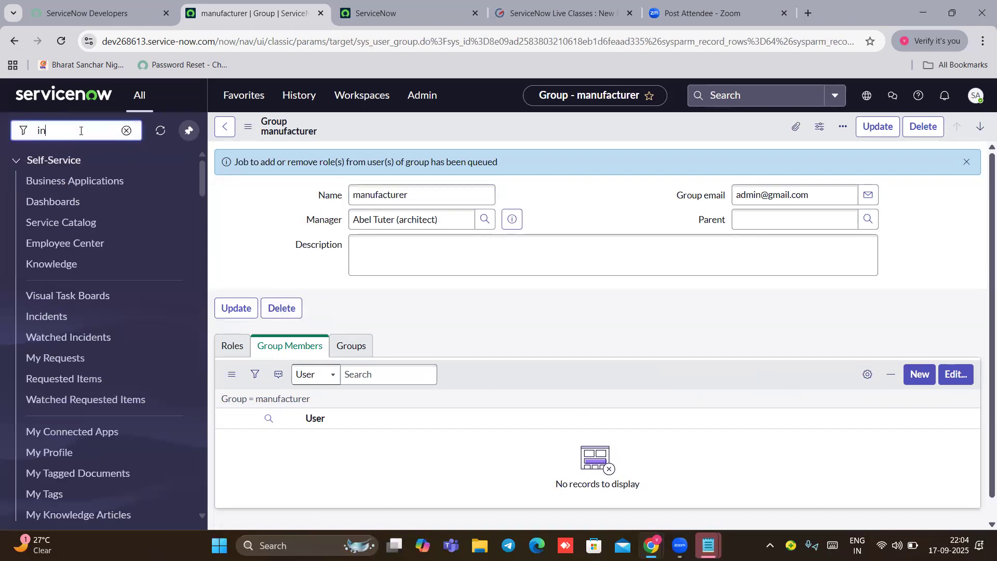
{"action": "type", "text": "cident"}
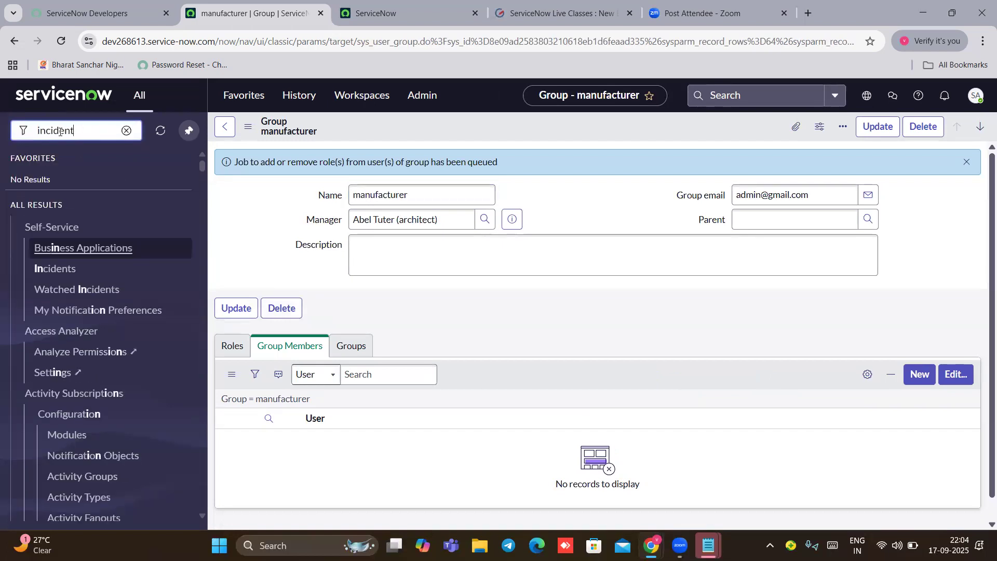
{"action": "scroll", "coordinate": [64, 316], "scroll_direction": "down", "scroll_amount": 4}
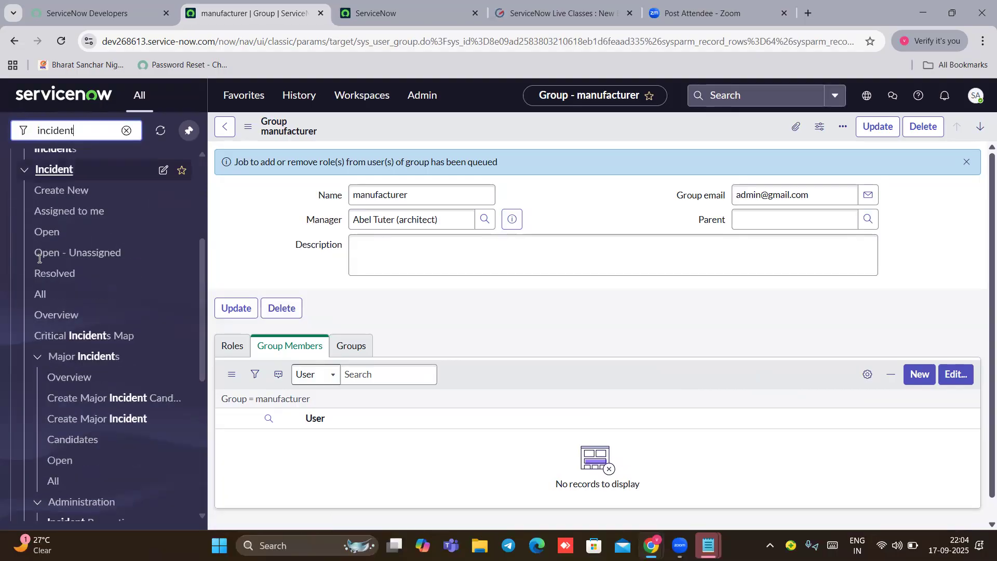
{"action": "left_click", "coordinate": [60, 187]}
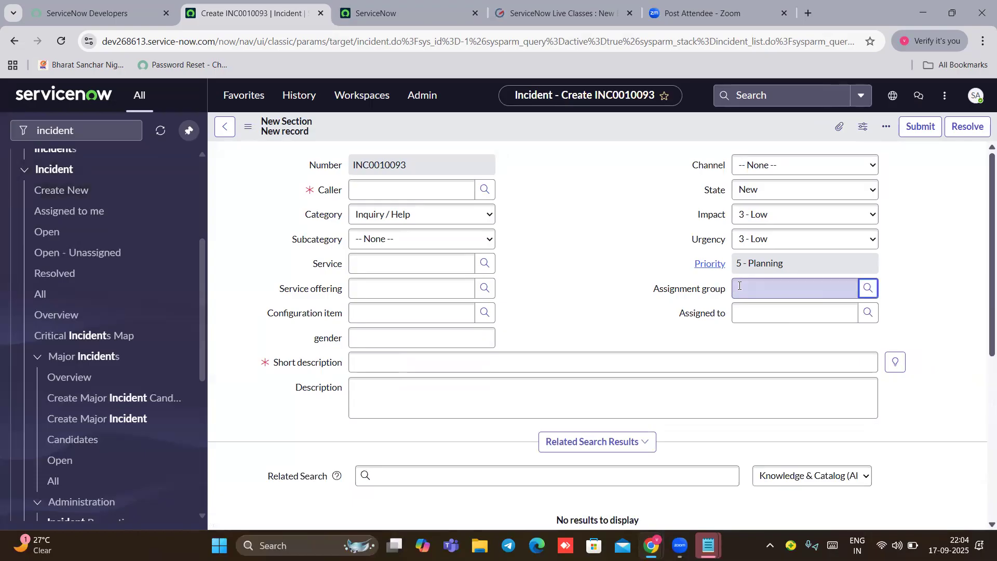
Step: Set the incident's assignment group to manufacturer and check the two users offered in Assigned to
{"action": "left_click", "coordinate": [868, 288]}
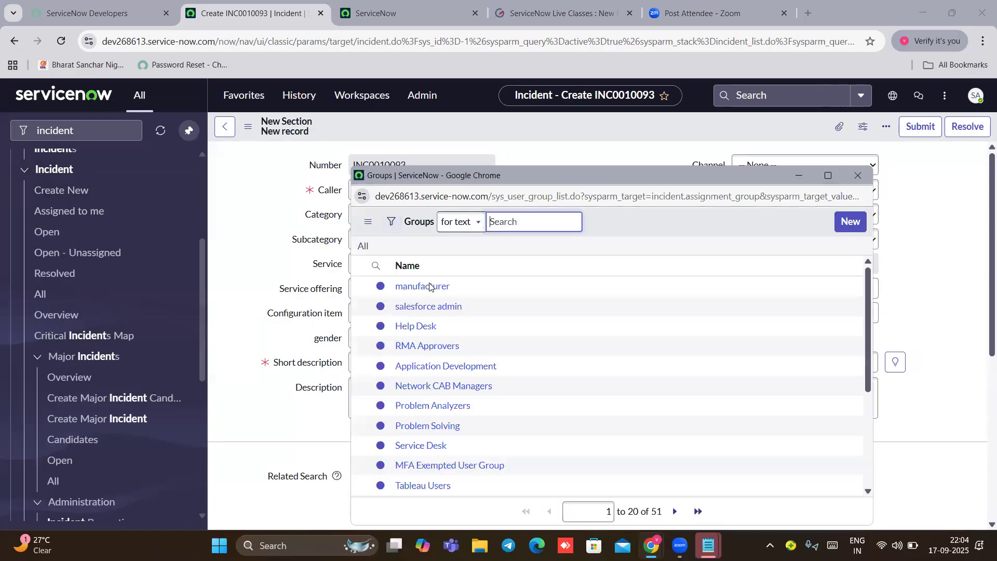
{"action": "key", "text": "Return"}
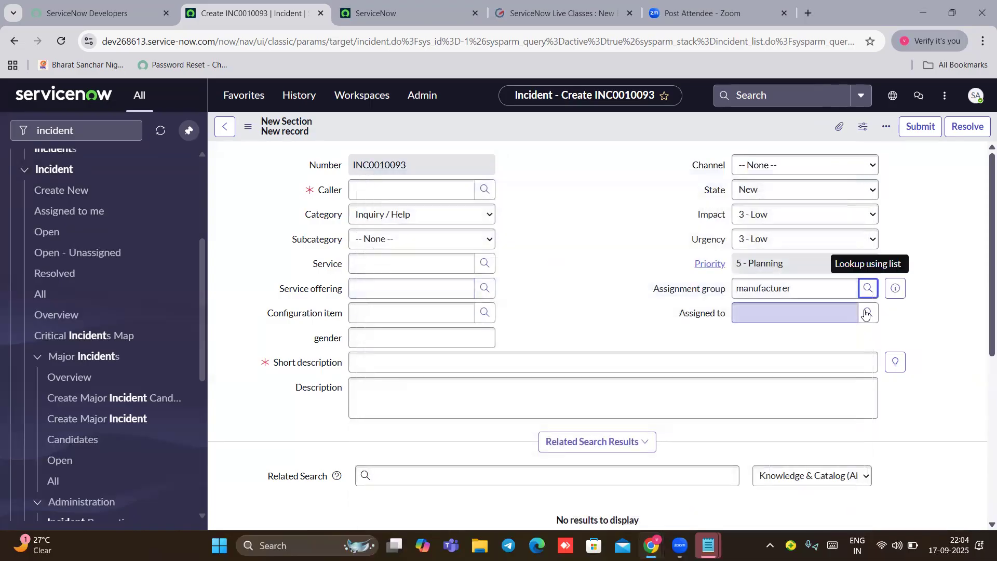
{"action": "left_click", "coordinate": [866, 313]}
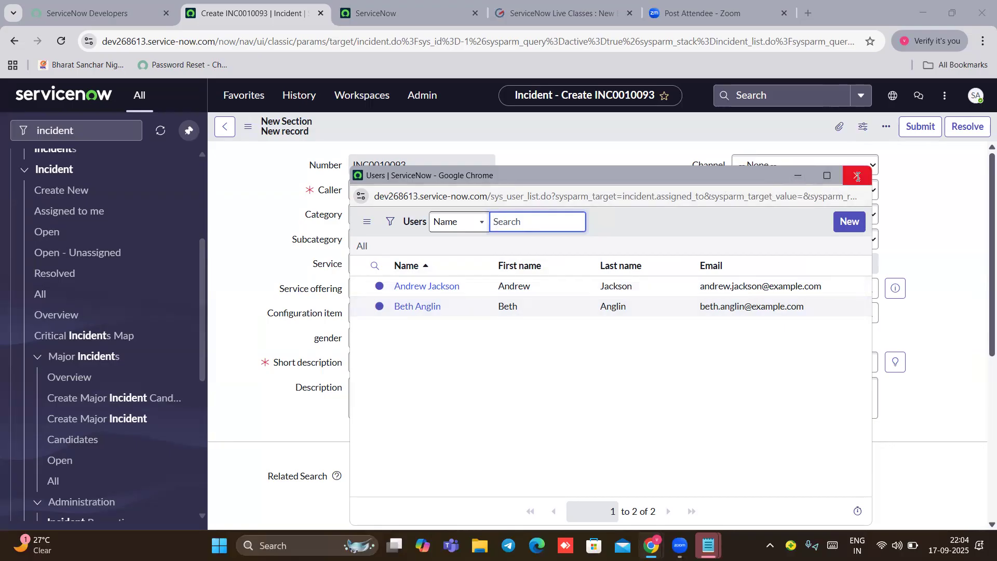
{"action": "left_click", "coordinate": [799, 179]}
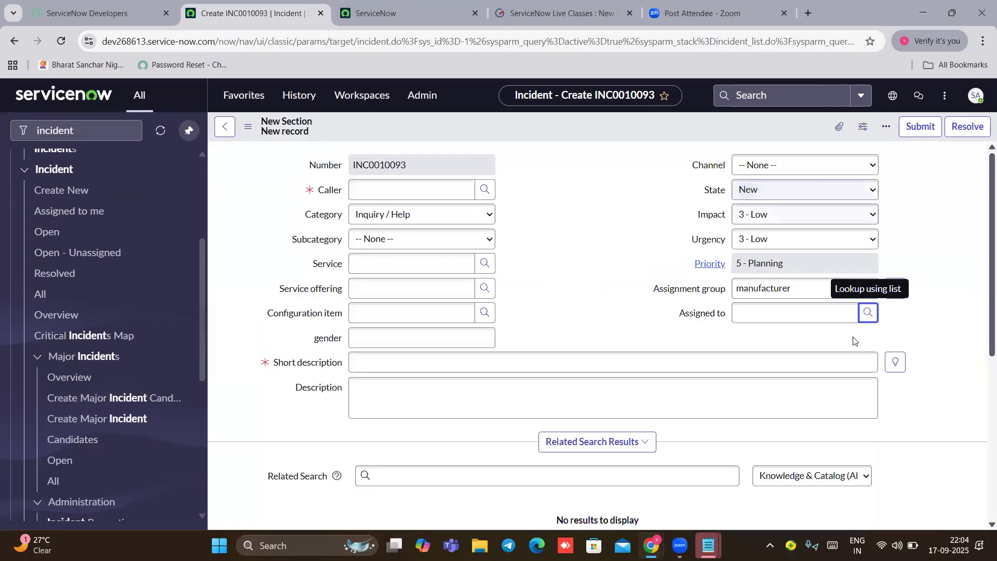
{"action": "left_click", "coordinate": [83, 128]}
Step: Filter the navigator for 'user ad' and open the manufacturer group, discarding the unsaved incident
{"action": "key", "text": "ctrl+a"}
{"action": "key", "text": "BackSpace"}
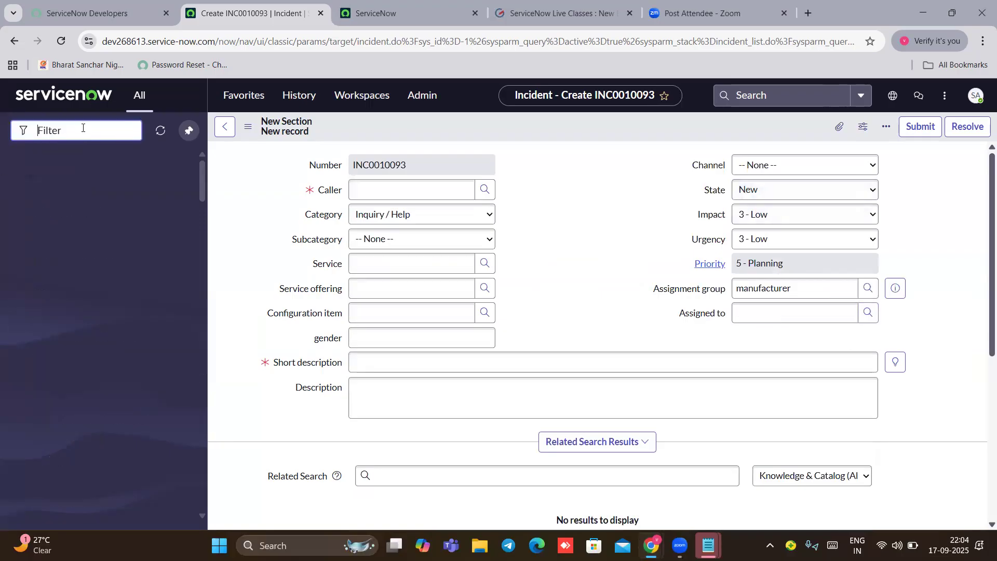
{"action": "type", "text": "user ad"}
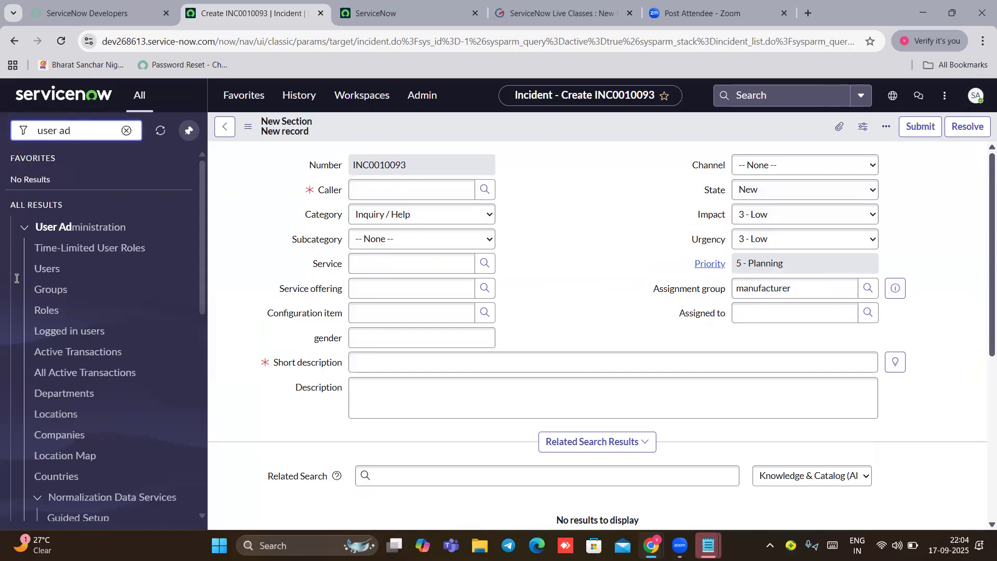
{"action": "left_click", "coordinate": [55, 289]}
{"action": "left_click", "coordinate": [589, 364]}
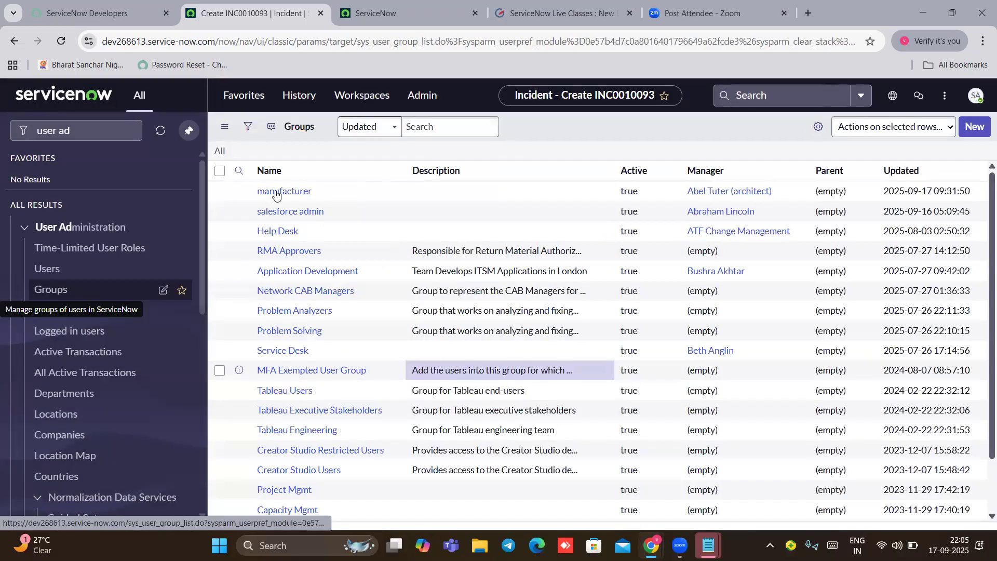
{"action": "left_click", "coordinate": [275, 193]}
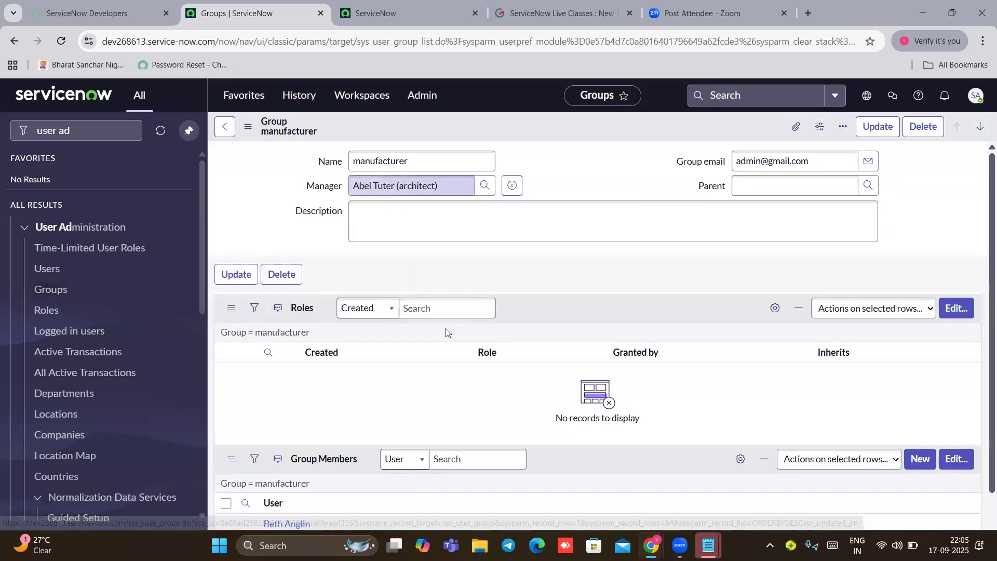
Step: Add the itil role to the manufacturer group's Roles List and save
{"action": "left_click", "coordinate": [234, 312]}
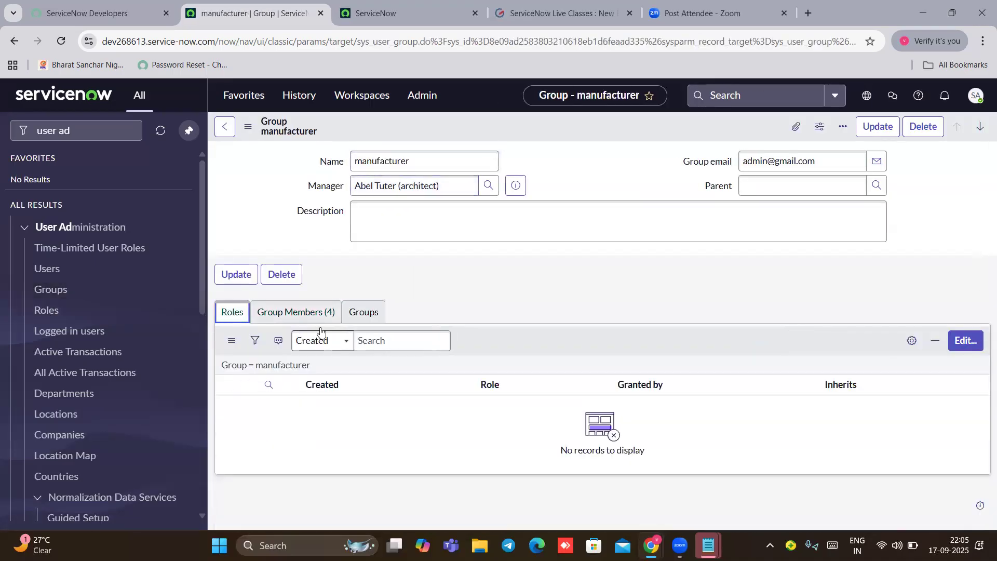
{"action": "left_click", "coordinate": [965, 341]}
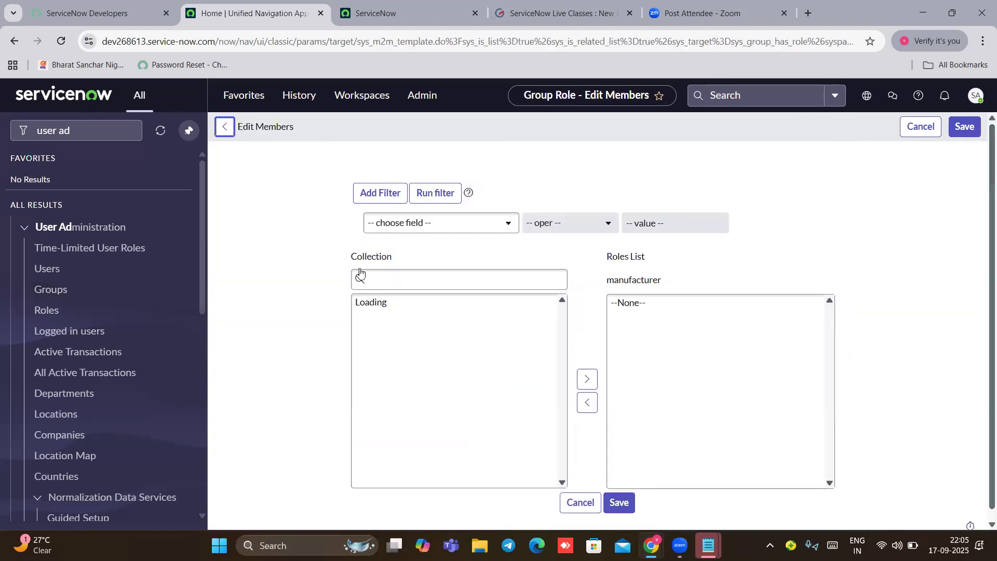
{"action": "left_click", "coordinate": [378, 284]}
{"action": "type", "text": "it"}
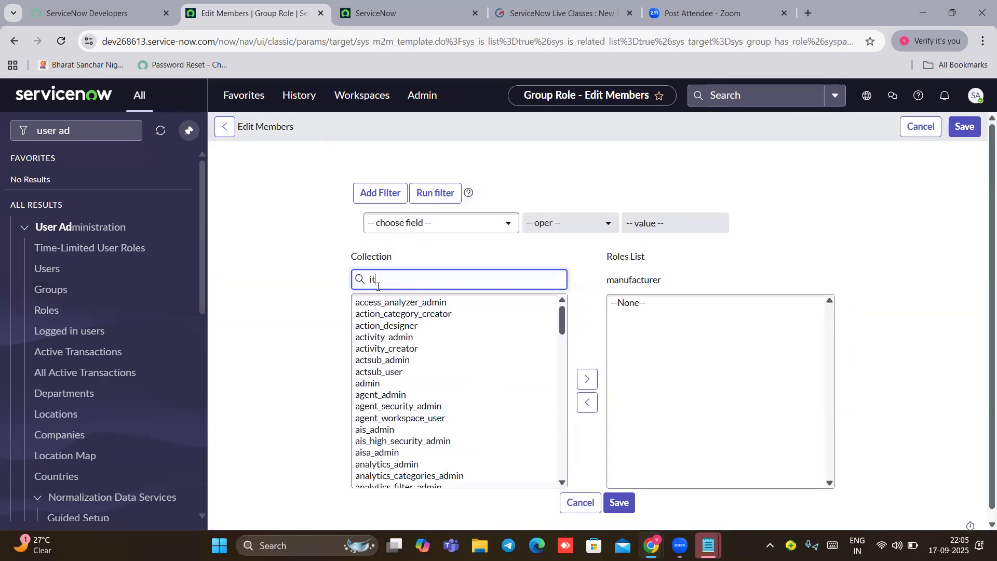
{"action": "type", "text": "il"}
{"action": "left_click", "coordinate": [362, 302]}
{"action": "left_click", "coordinate": [589, 379]}
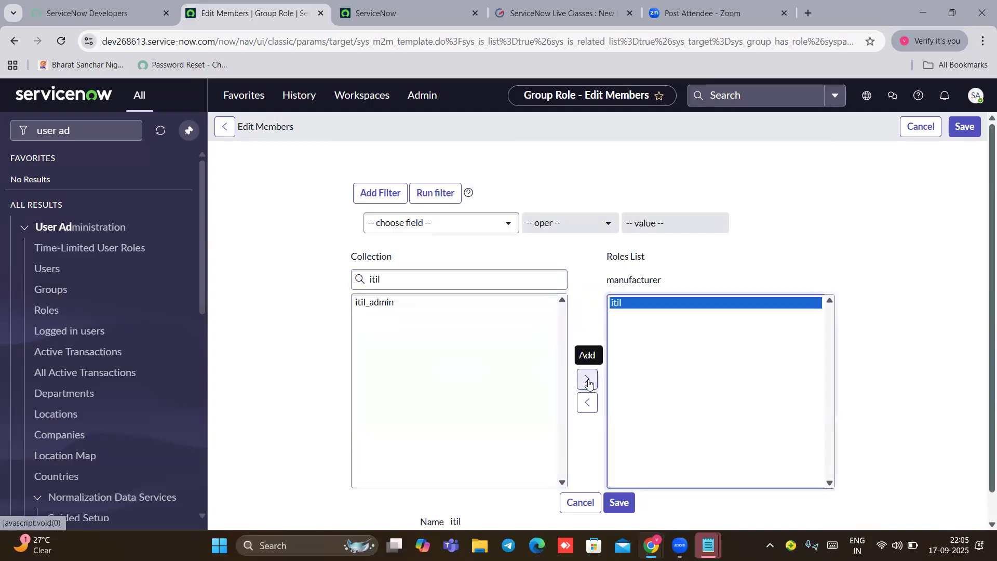
{"action": "scroll", "coordinate": [586, 380], "scroll_direction": "down", "scroll_amount": 1}
{"action": "left_click", "coordinate": [620, 470]}
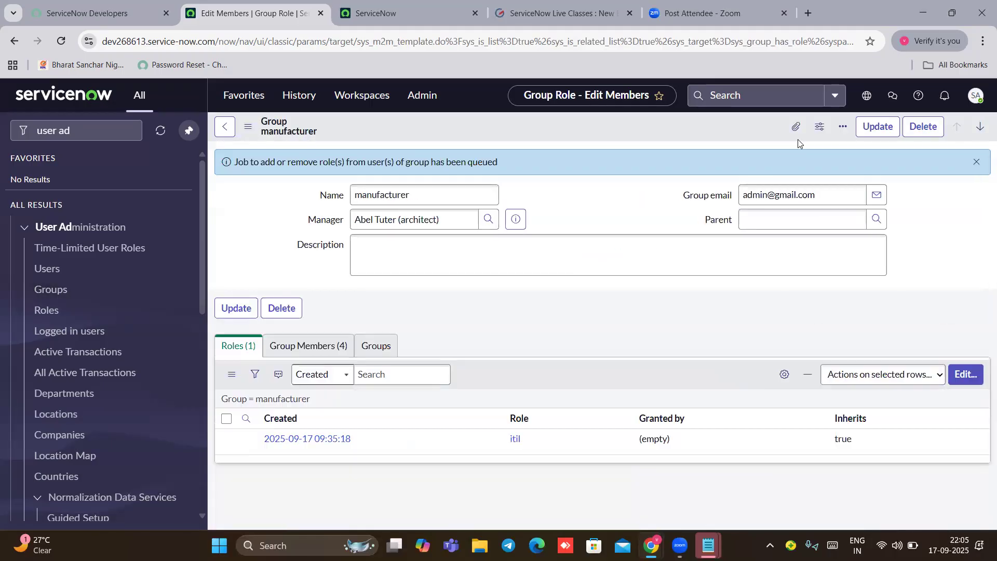
{"action": "left_click", "coordinate": [76, 131]}
{"action": "key", "text": "BackSpace"}
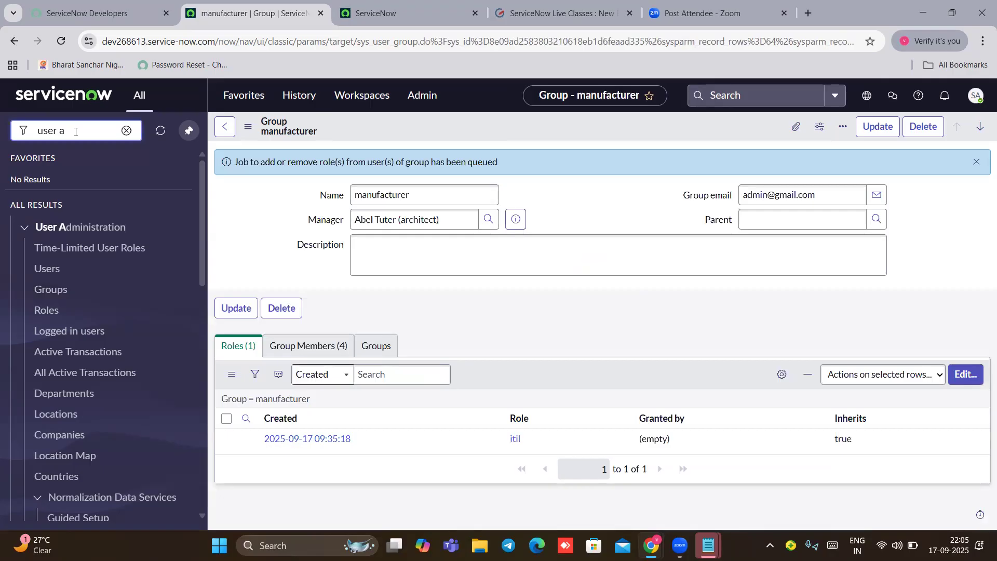
Step: Filter the navigator for 'incident' and create another new incident
{"action": "key", "text": "BackSpace"}
{"action": "key", "text": "BackSpace"}
{"action": "key", "text": "BackSpace"}
{"action": "key", "text": "BackSpace"}
{"action": "key", "text": "BackSpace"}
{"action": "key", "text": "BackSpace"}
{"action": "type", "text": "incident"}
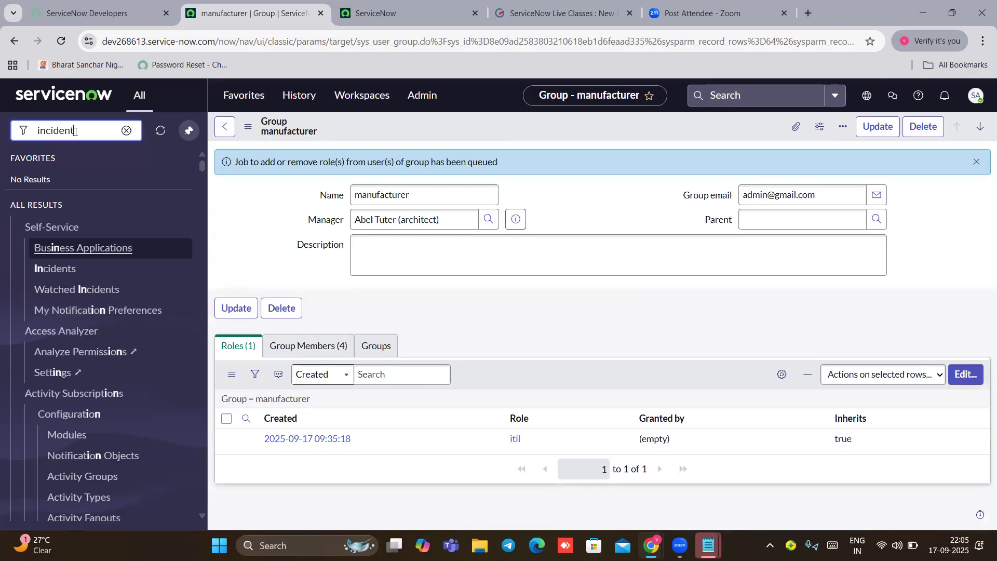
{"action": "scroll", "coordinate": [54, 312], "scroll_direction": "down", "scroll_amount": 3}
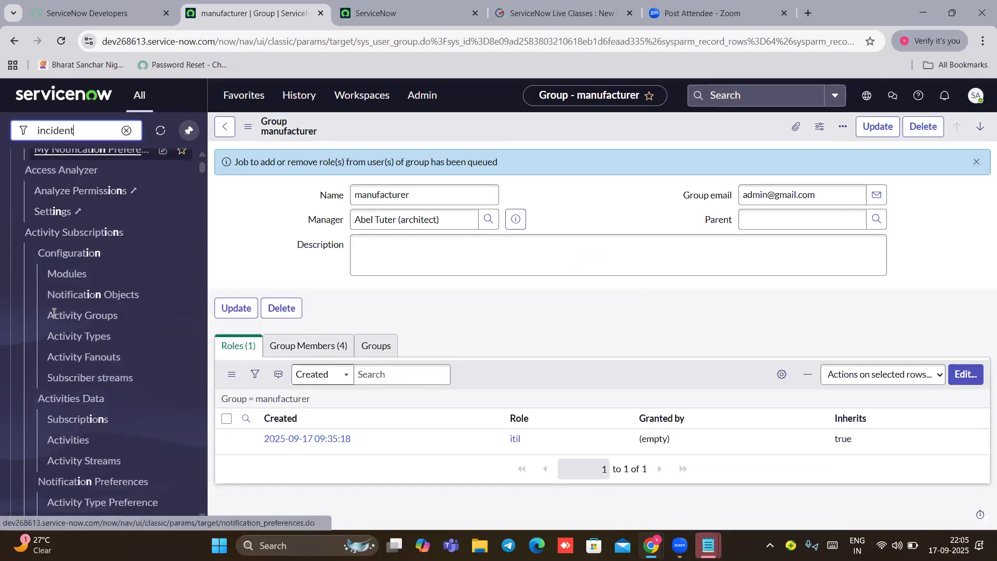
{"action": "scroll", "coordinate": [54, 312], "scroll_direction": "up", "scroll_amount": 3}
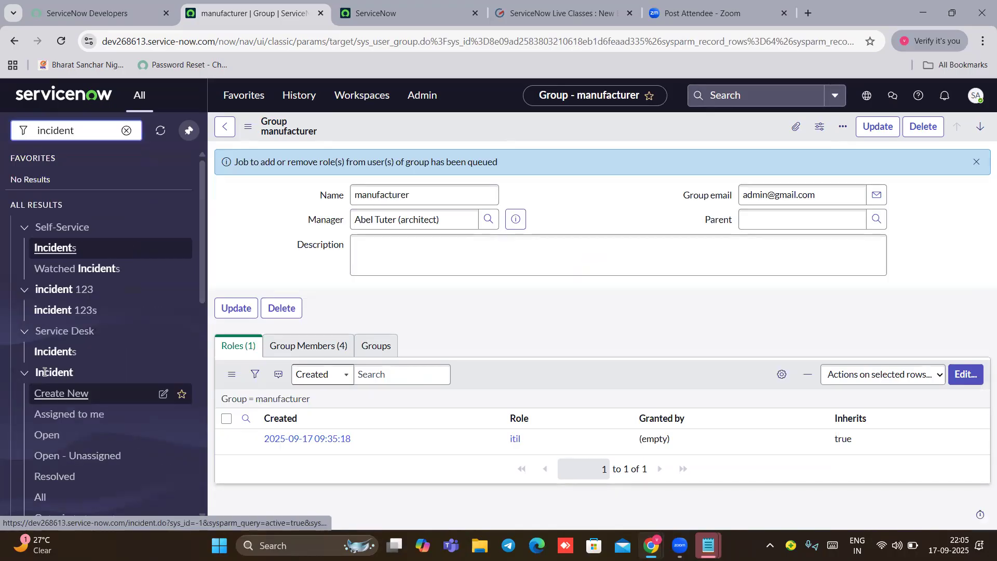
{"action": "left_click", "coordinate": [61, 393]}
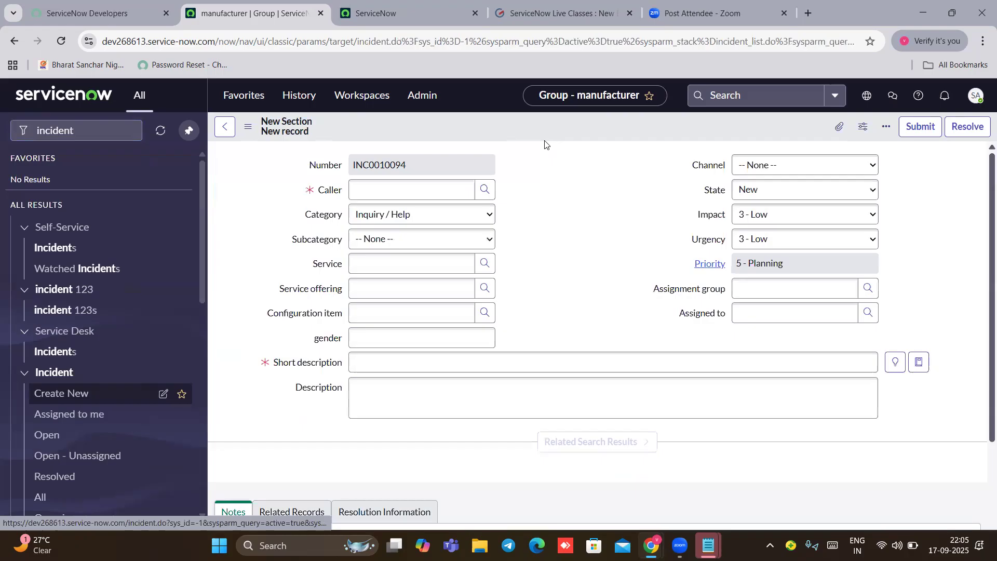
Step: Assign the incident to manufacturer via 'manu' and review its four assignable users
{"action": "left_click", "coordinate": [777, 288]}
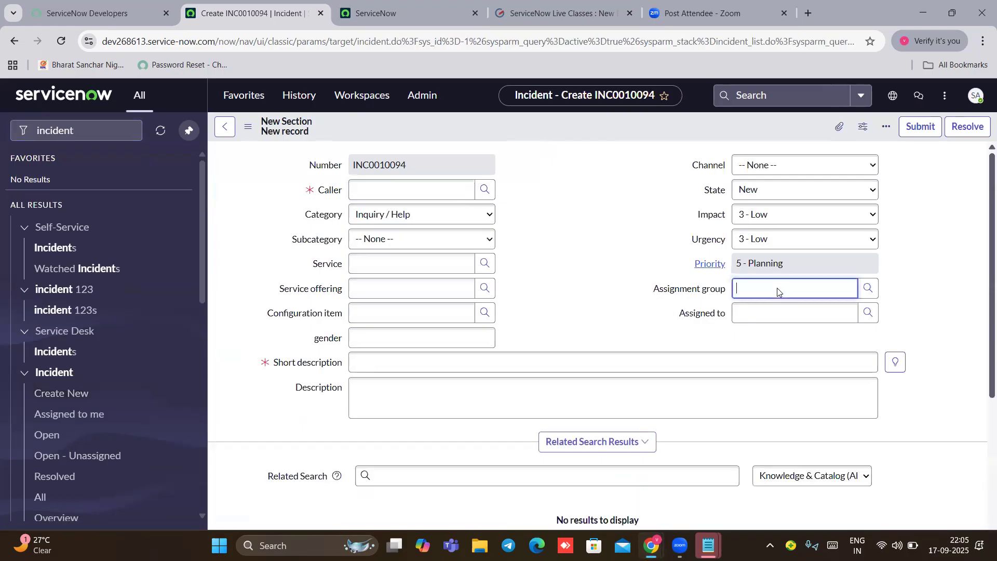
{"action": "type", "text": "manu"}
{"action": "left_click", "coordinate": [768, 313]}
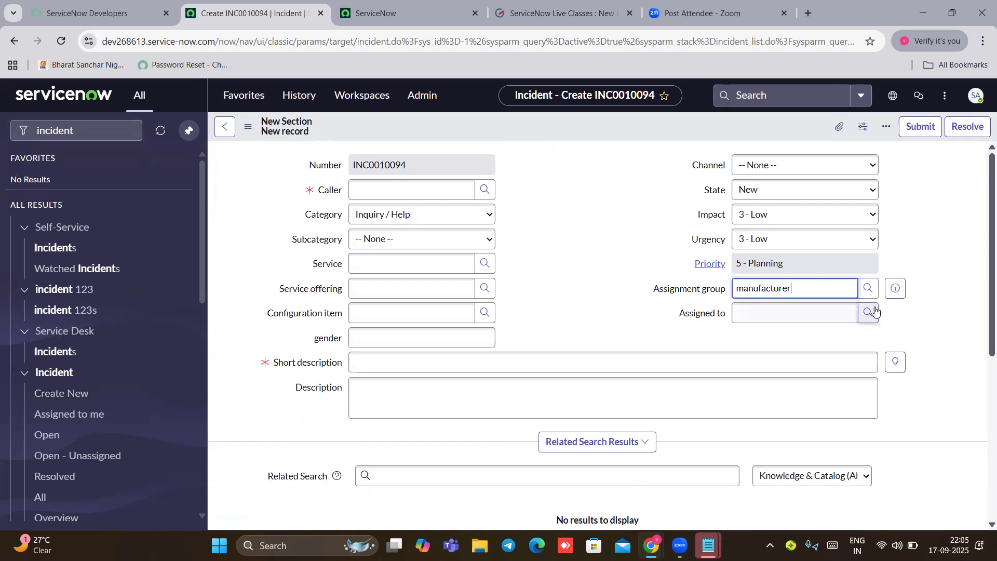
{"action": "left_click", "coordinate": [868, 312]}
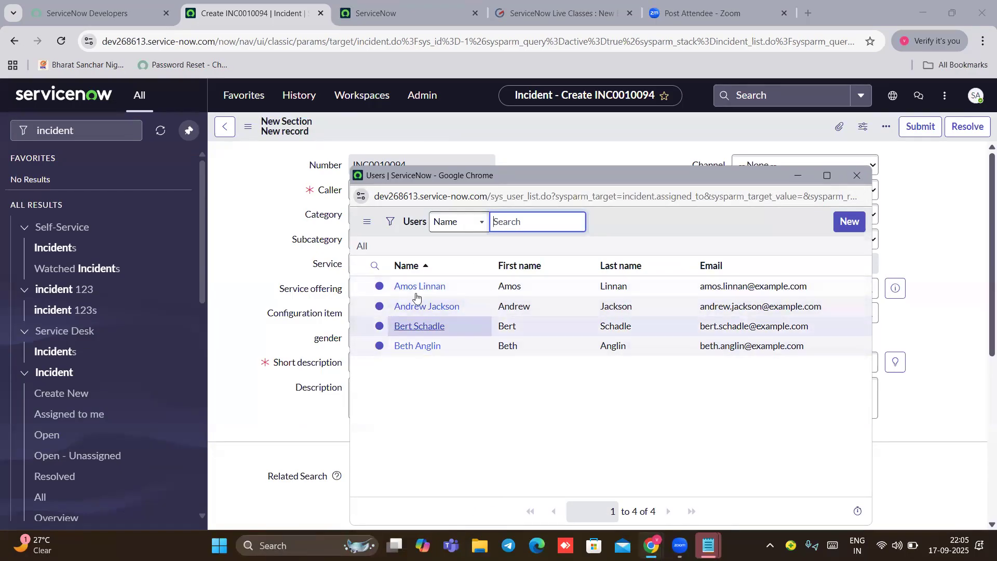
{"action": "left_click", "coordinate": [859, 180]}
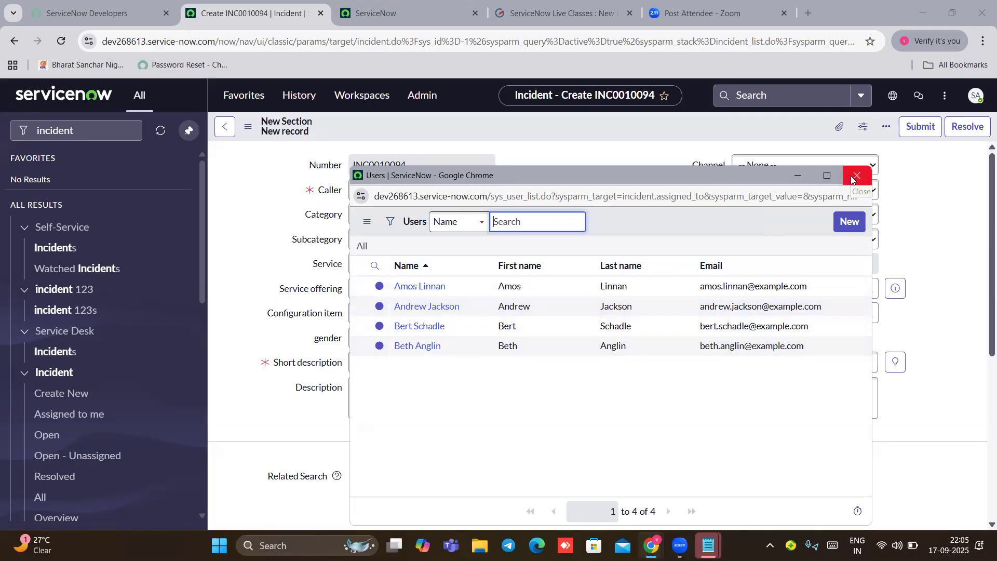
{"action": "left_click", "coordinate": [854, 178]}
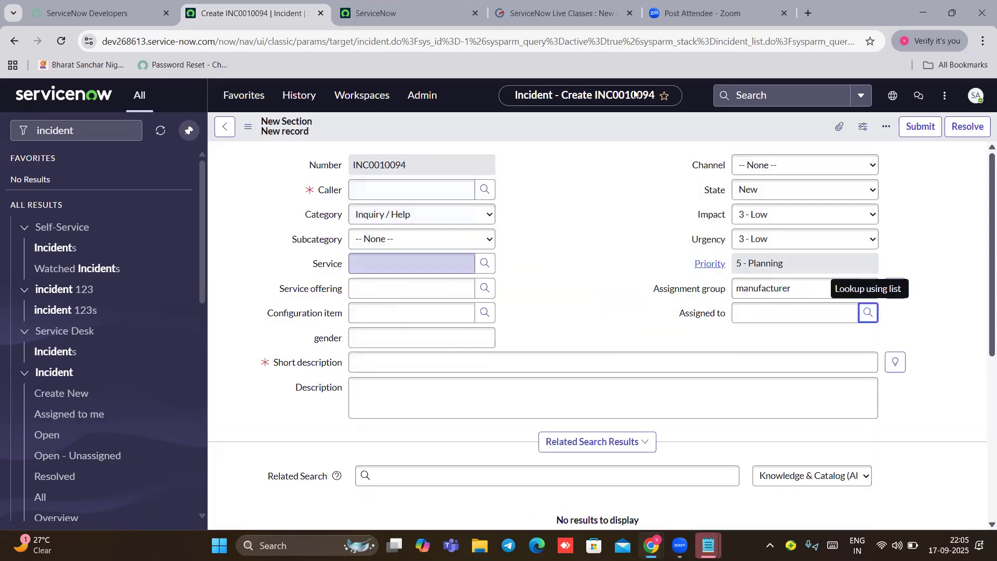
{"action": "scroll", "coordinate": [680, 217], "scroll_direction": "down", "scroll_amount": 1}
{"action": "scroll", "coordinate": [680, 217], "scroll_direction": "up", "scroll_amount": 1}
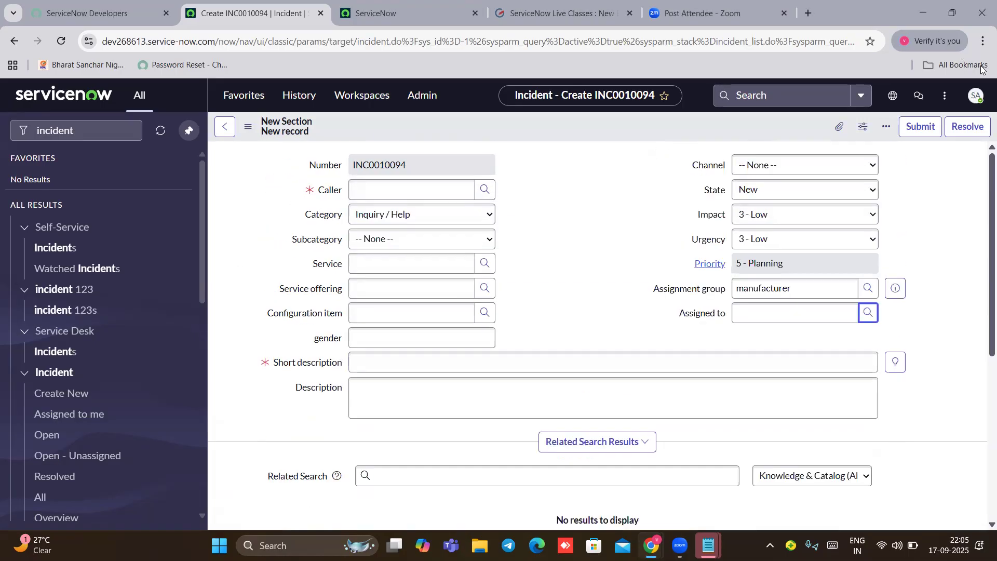
Step: Impersonate the 'user itil' account, leaving the unsaved incident to reach the Service Operations Workspace
{"action": "left_click", "coordinate": [977, 96]}
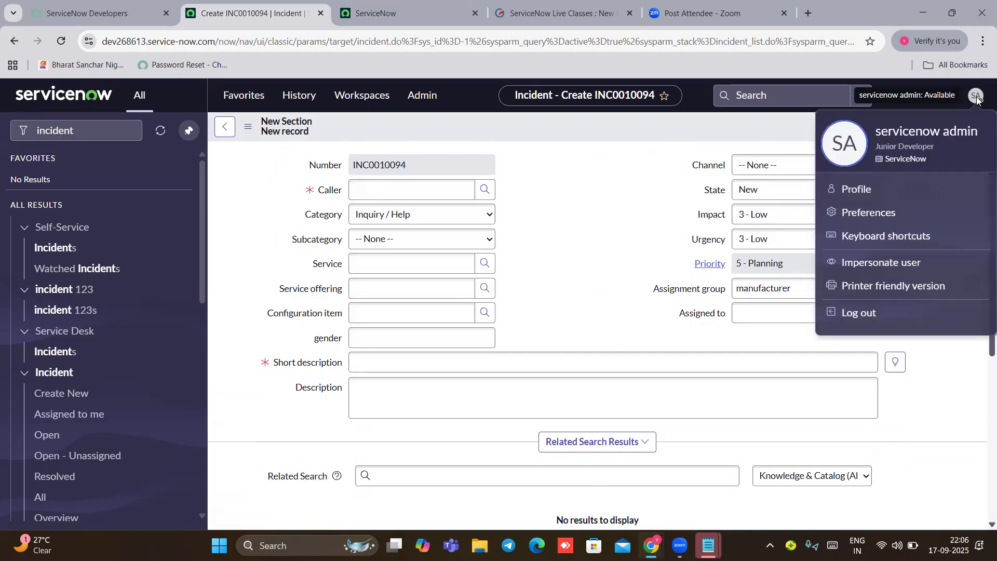
{"action": "left_click", "coordinate": [864, 265]}
{"action": "left_click", "coordinate": [371, 235]}
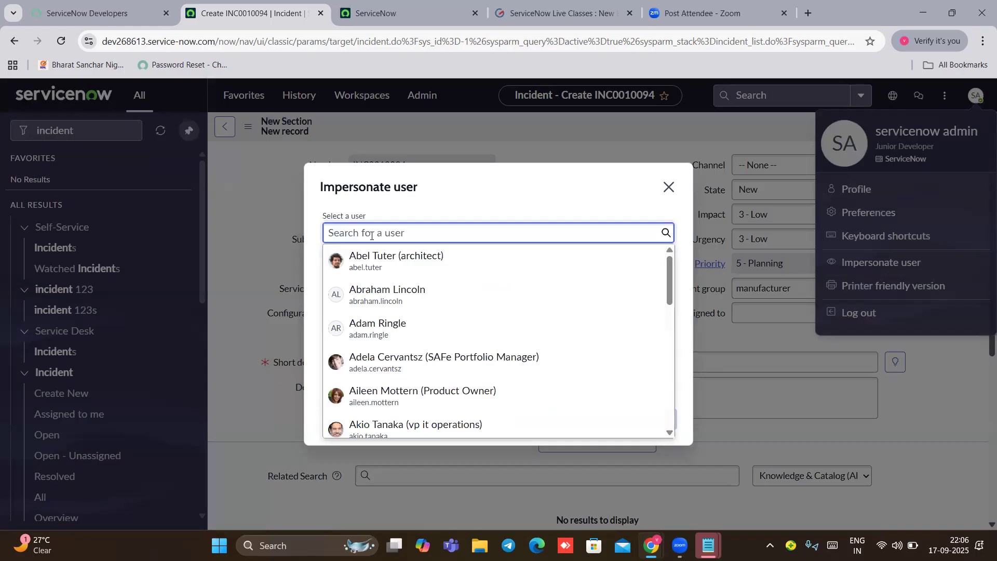
{"action": "type", "text": "user itil"}
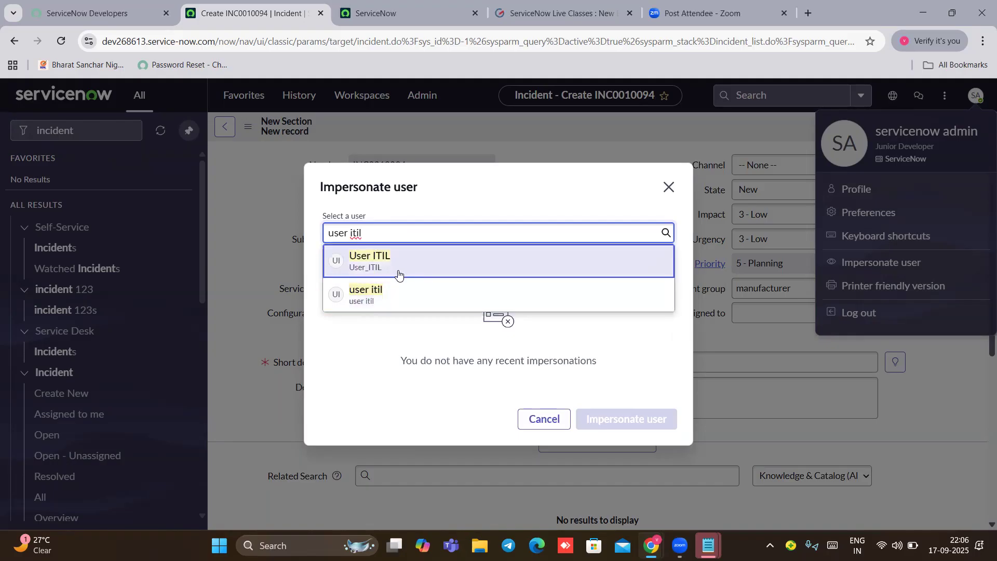
{"action": "left_click", "coordinate": [398, 272]}
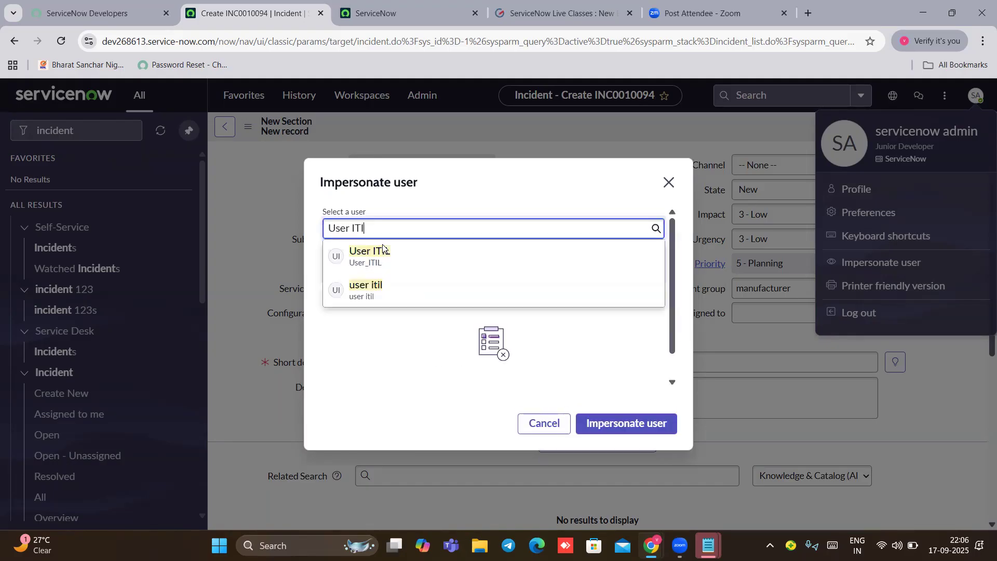
{"action": "key", "text": "BackSpace"}
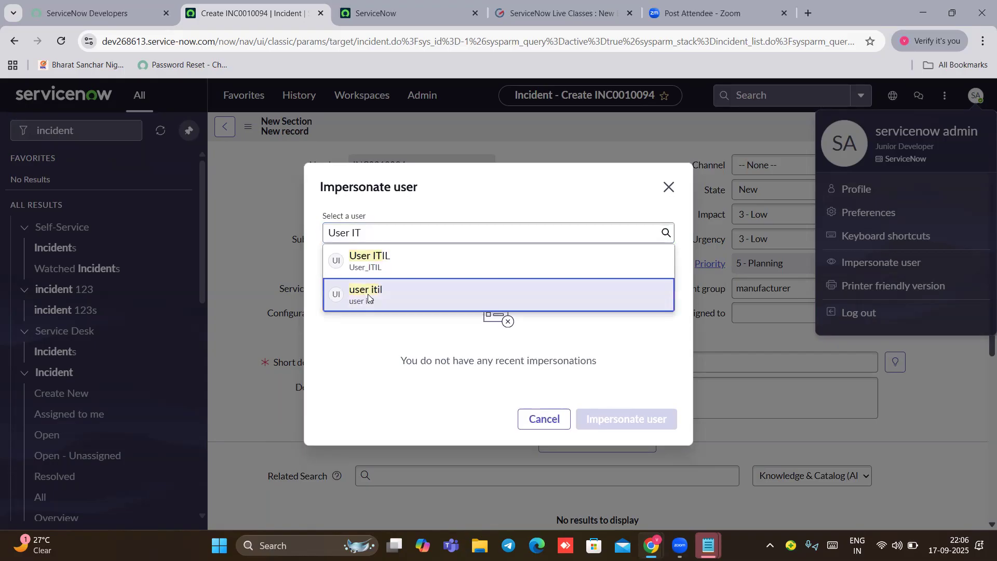
{"action": "left_click", "coordinate": [368, 294]}
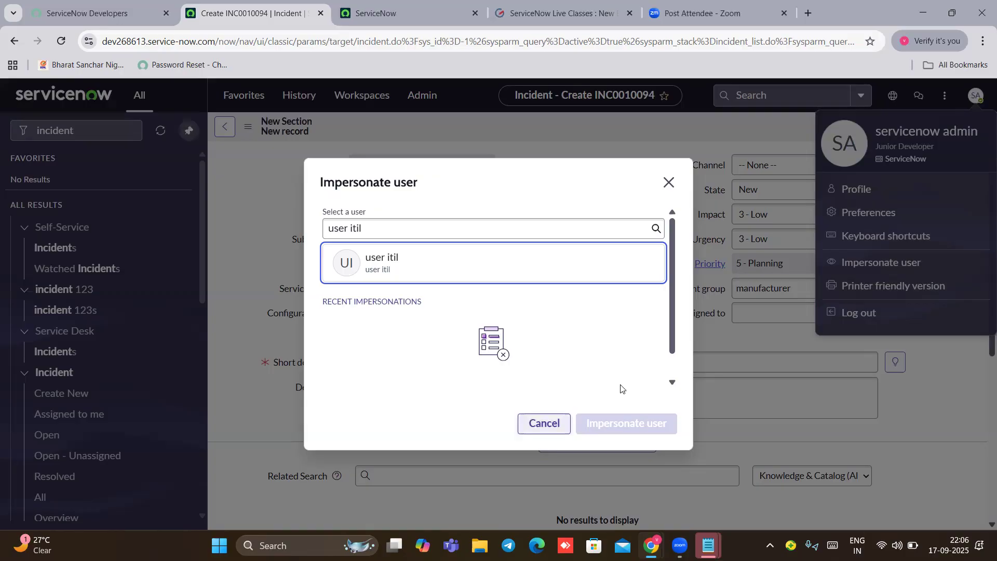
{"action": "left_click", "coordinate": [425, 276]}
{"action": "left_click", "coordinate": [610, 427]}
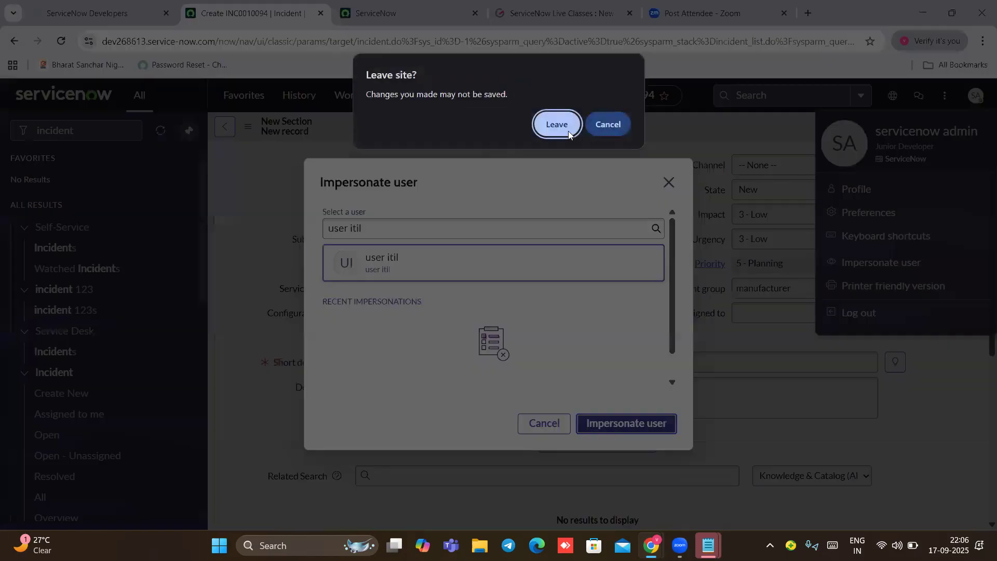
{"action": "left_click", "coordinate": [561, 124]}
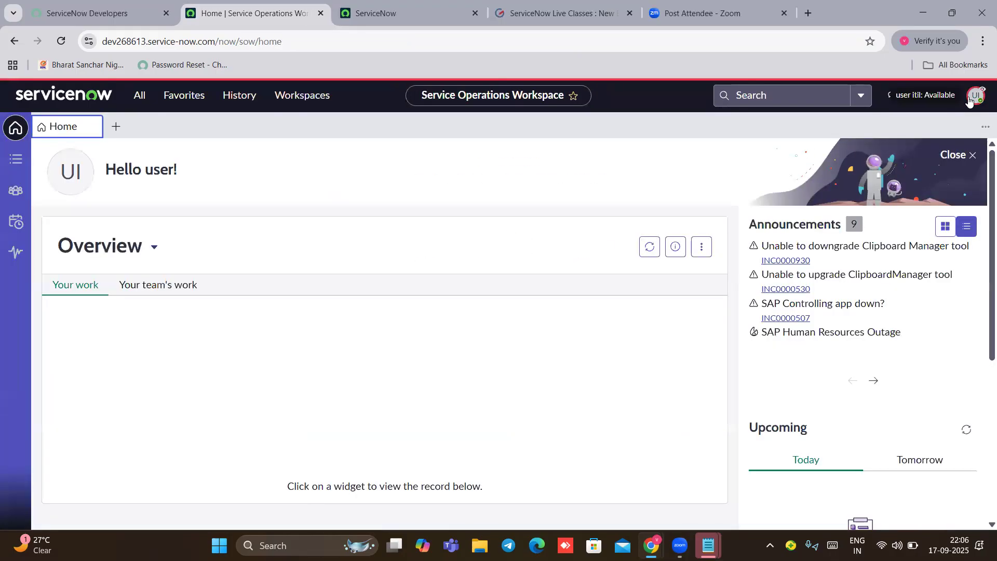
Step: As the itil user, filter the navigator for 'incide' and open the Incident > All list
{"action": "left_click", "coordinate": [969, 100]}
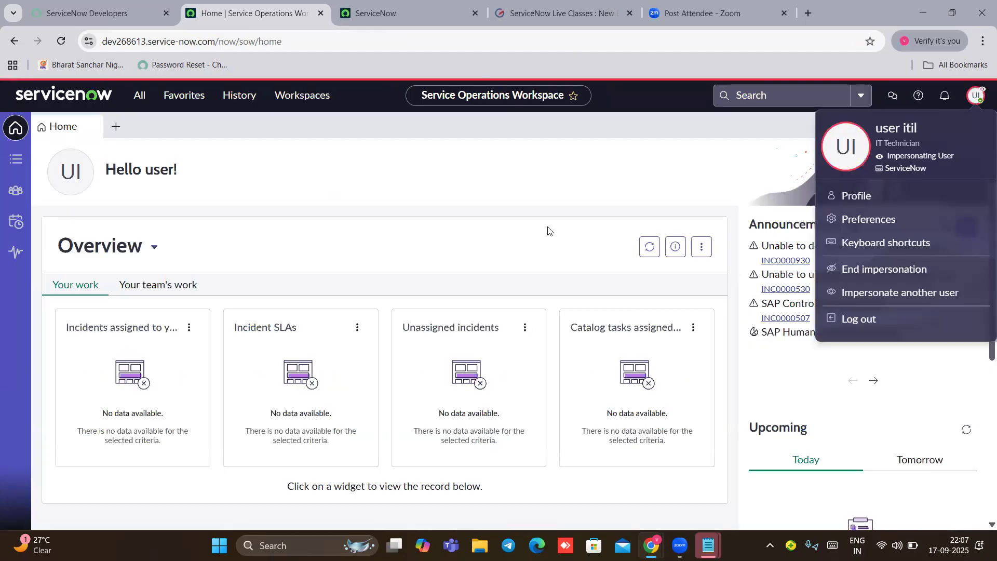
{"action": "left_click", "coordinate": [140, 100]}
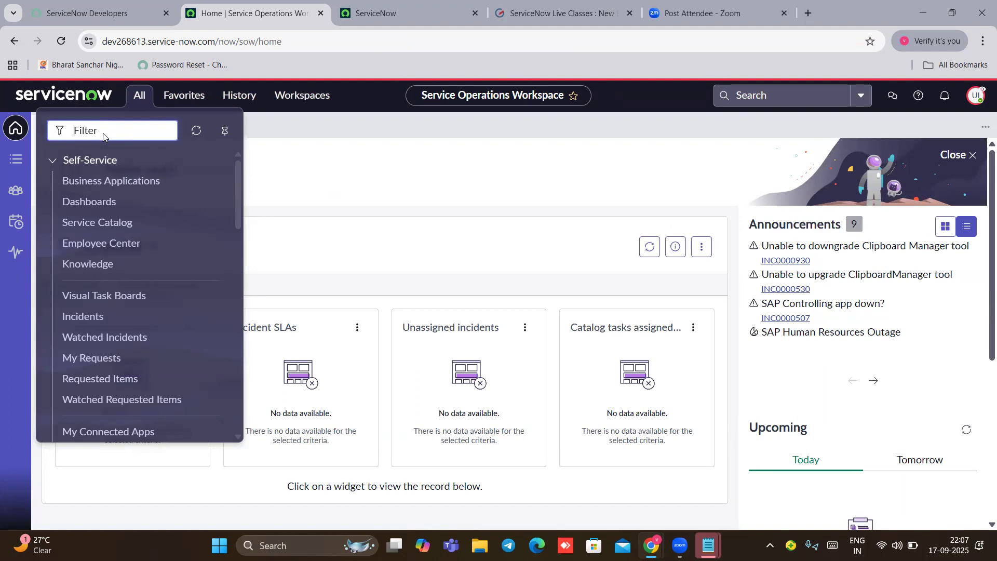
{"action": "type", "text": "incide"}
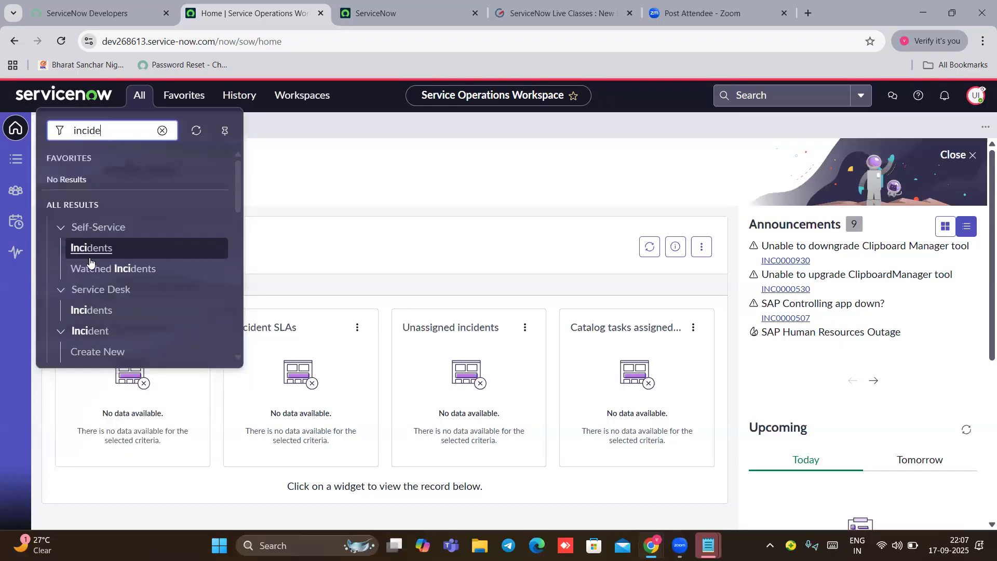
{"action": "scroll", "coordinate": [100, 340], "scroll_direction": "down", "scroll_amount": 2}
{"action": "left_click", "coordinate": [92, 352]}
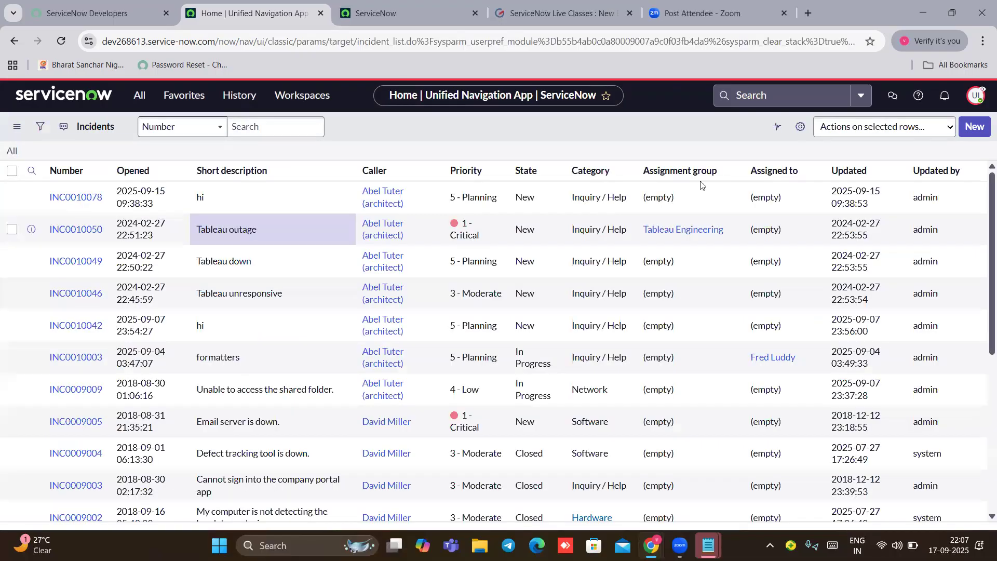
Step: View incident INC0010078 (New, 5 - Planning, 'hi'), reverting stray text typed in Service
{"action": "left_click", "coordinate": [75, 197]}
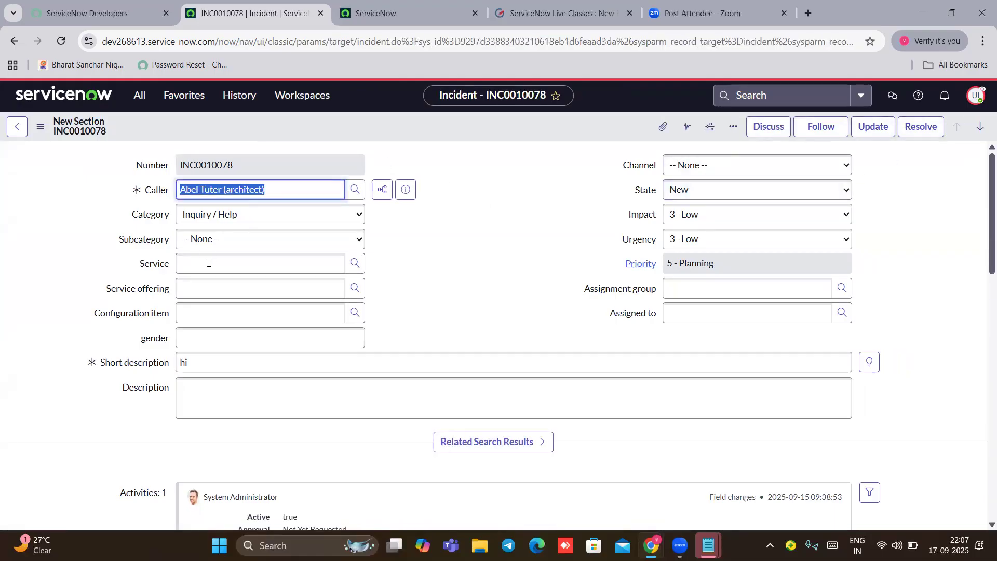
{"action": "left_click", "coordinate": [211, 267]}
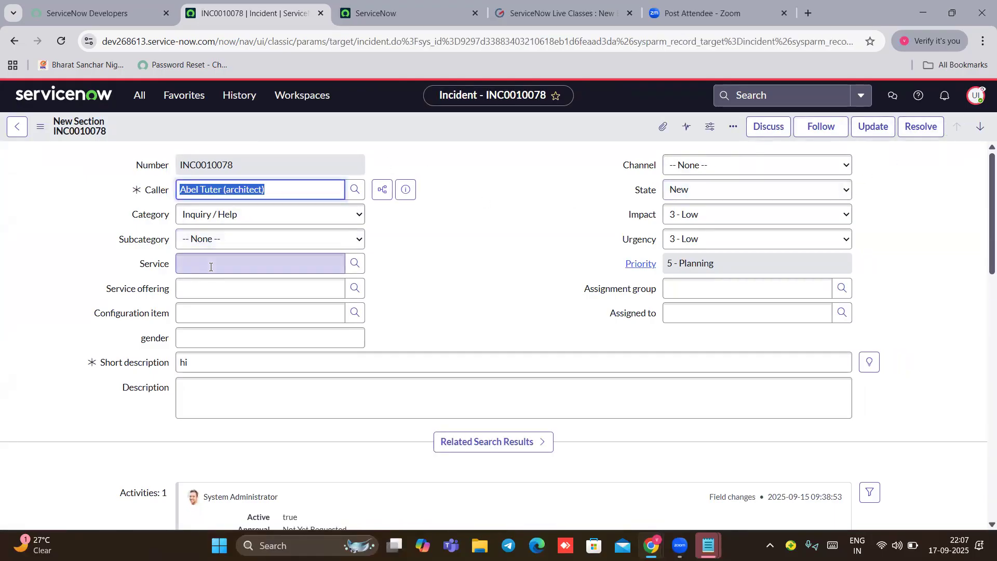
{"action": "type", "text": "fd"}
{"action": "key", "text": "BackSpace"}
{"action": "key", "text": "BackSpace"}
{"action": "key", "text": "BackSpace"}
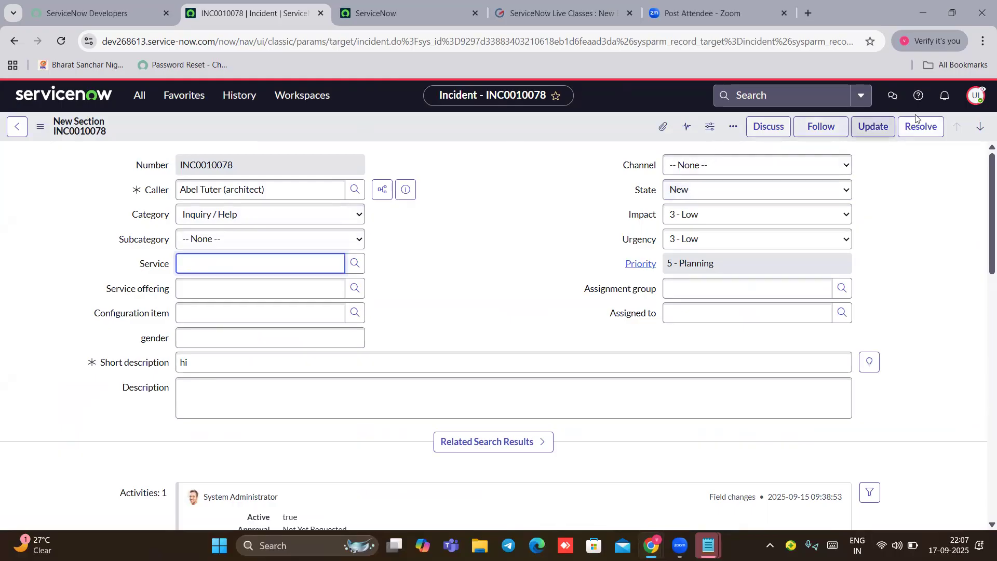
{"action": "left_click", "coordinate": [975, 95]}
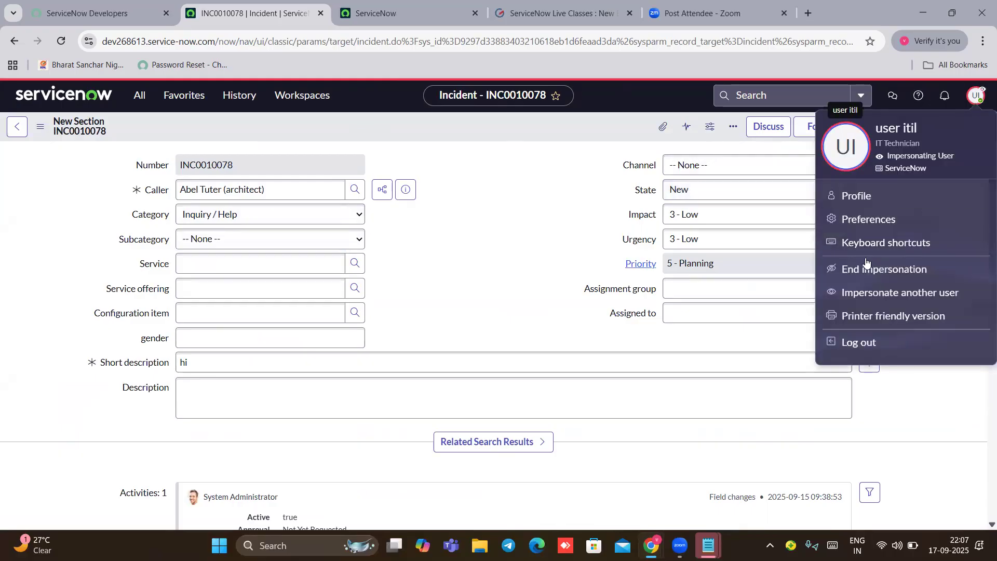
{"action": "left_click", "coordinate": [512, 233]}
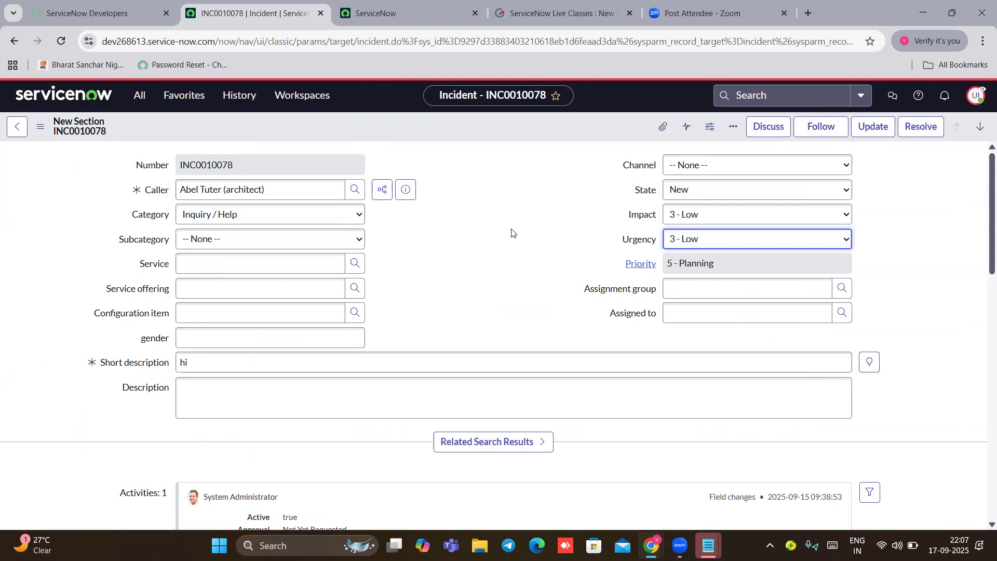
{"action": "left_click", "coordinate": [138, 97]}
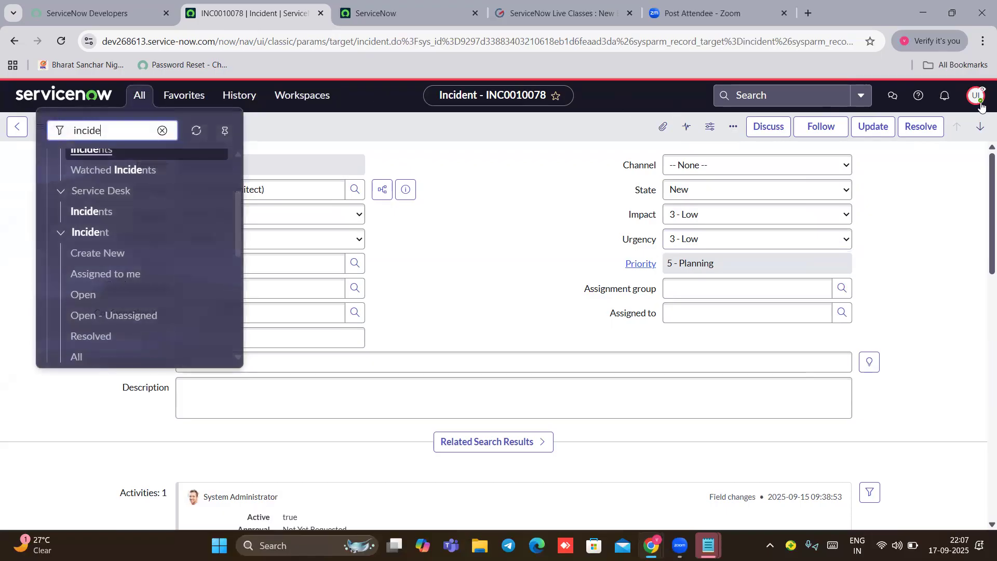
Step: End the impersonation from the avatar menu to return to the admin account
{"action": "left_click", "coordinate": [972, 99]}
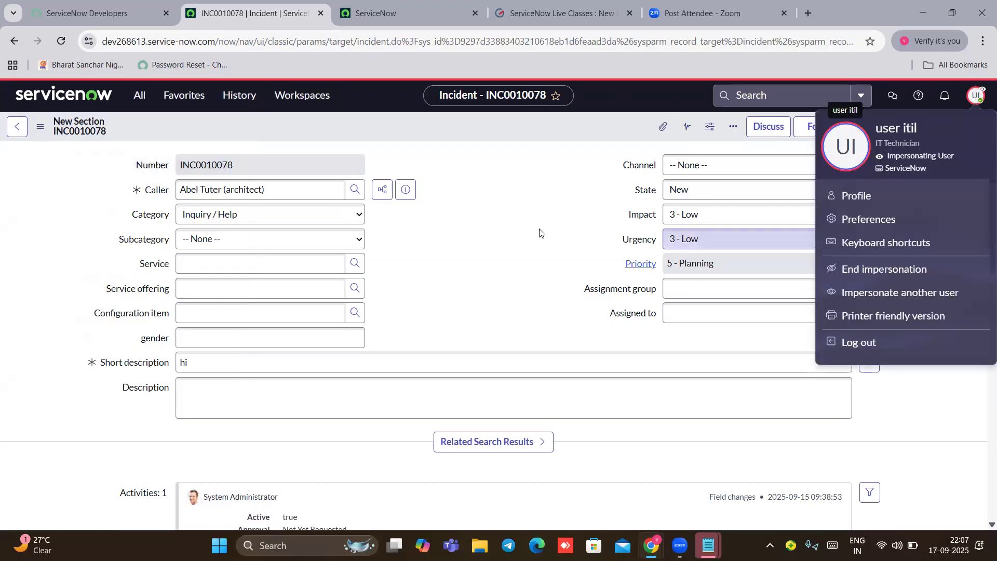
{"action": "left_click", "coordinate": [976, 101]}
{"action": "left_click", "coordinate": [976, 99]}
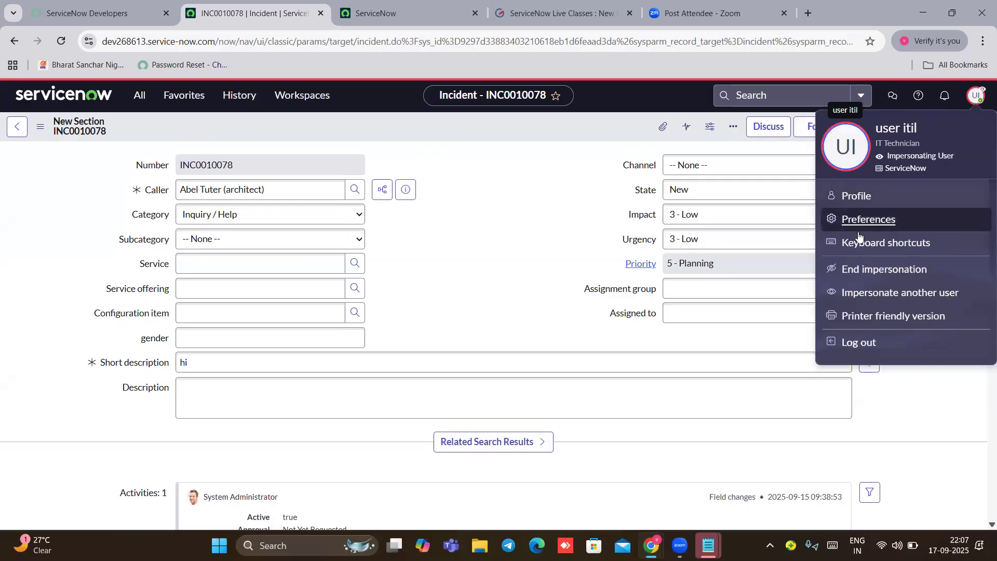
{"action": "left_click", "coordinate": [878, 271]}
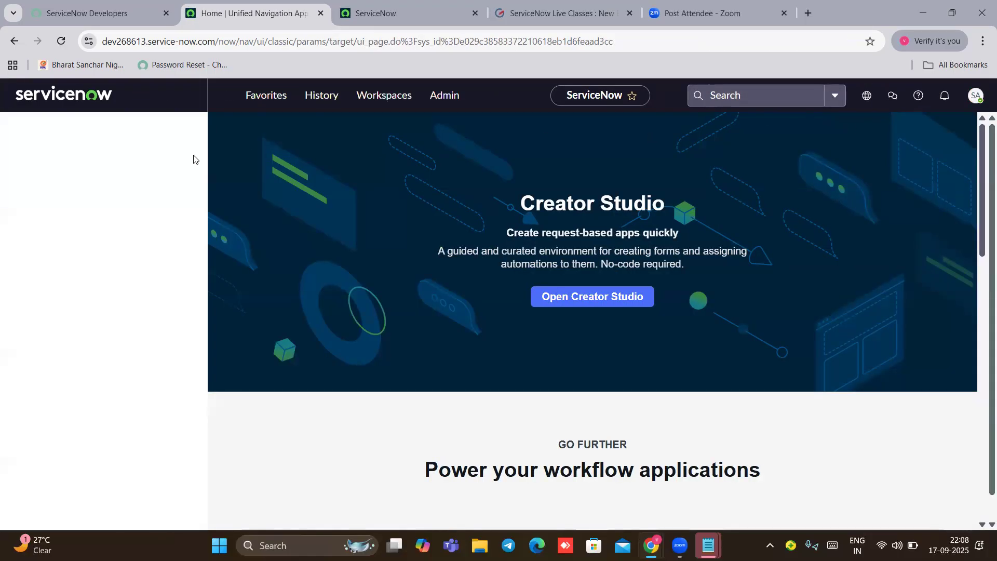
Step: Filter for 'user admi', open Users, and view user itil's Roles tab with 47 roles
{"action": "left_click", "coordinate": [62, 139]}
{"action": "type", "text": "user ad"}
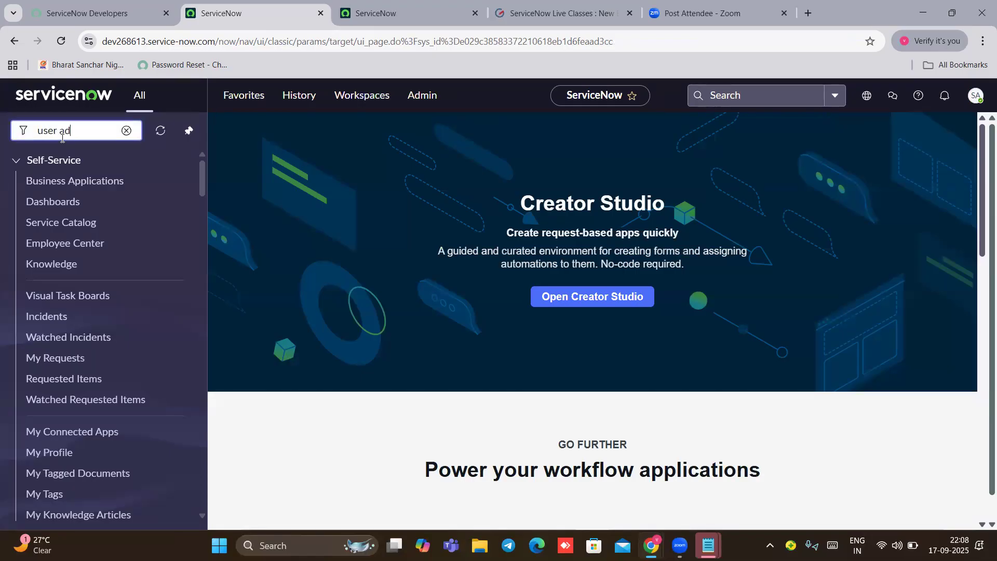
{"action": "type", "text": "n"}
{"action": "key", "text": "BackSpace"}
{"action": "type", "text": "mi"}
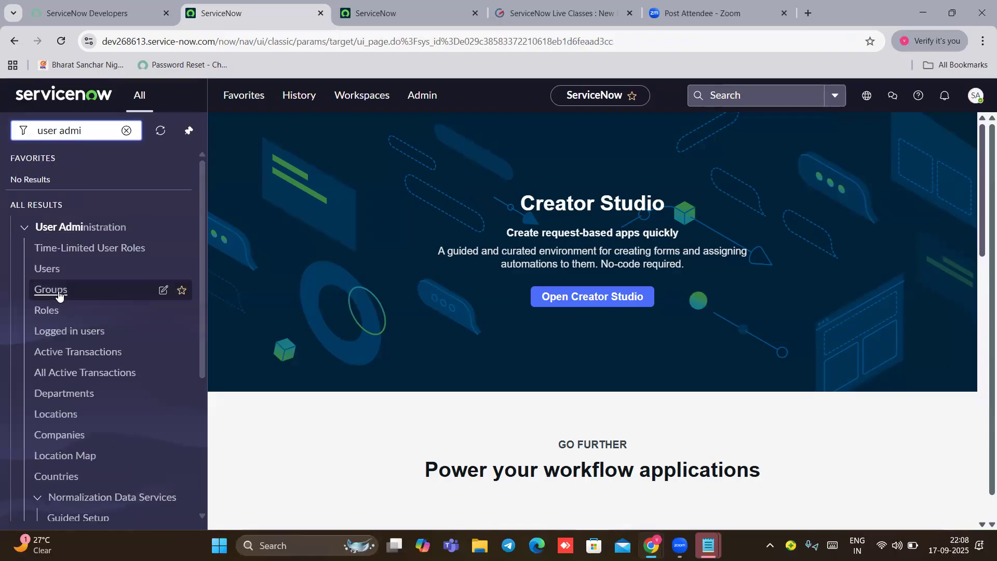
{"action": "left_click", "coordinate": [48, 270]}
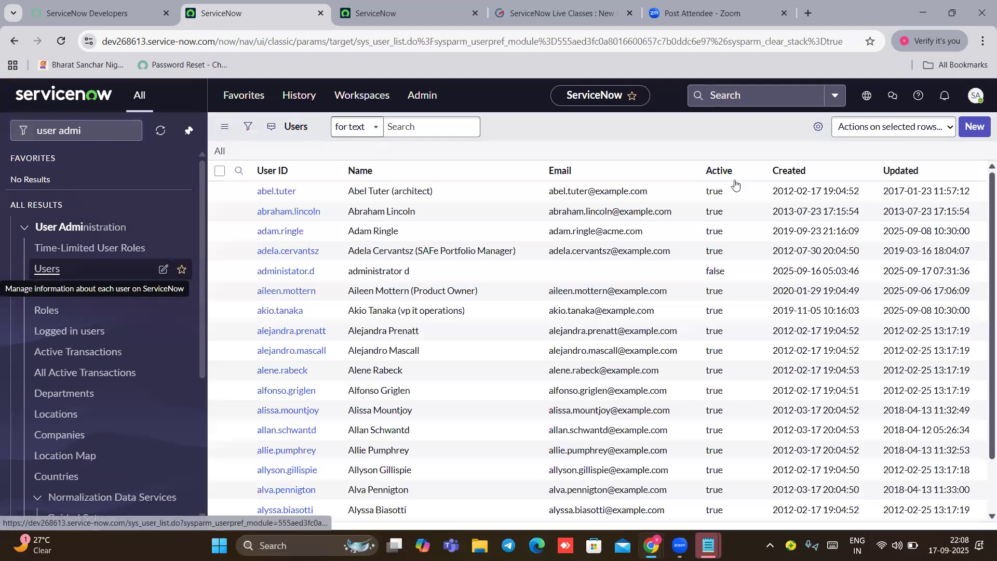
{"action": "left_click", "coordinate": [889, 174]}
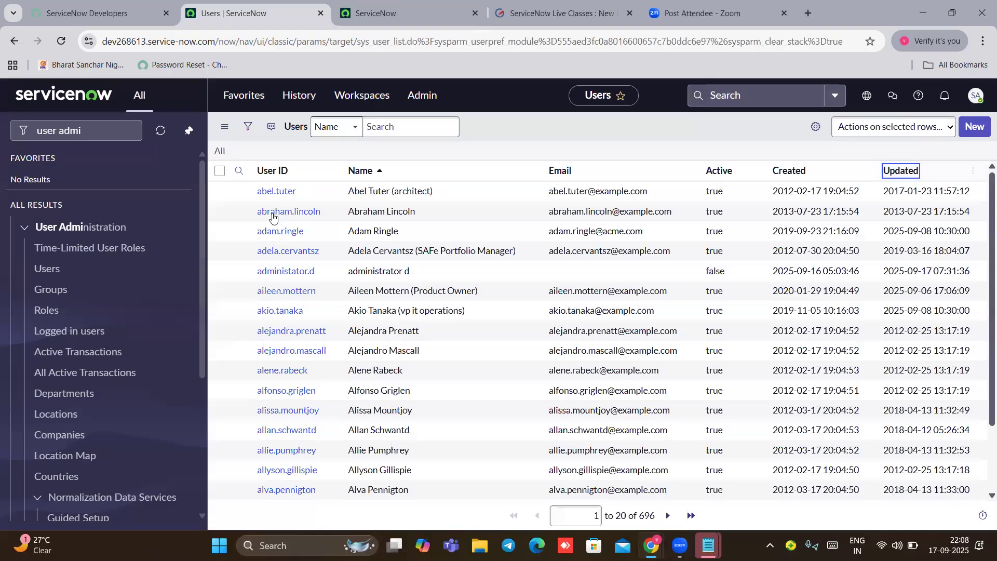
{"action": "left_click", "coordinate": [273, 215]}
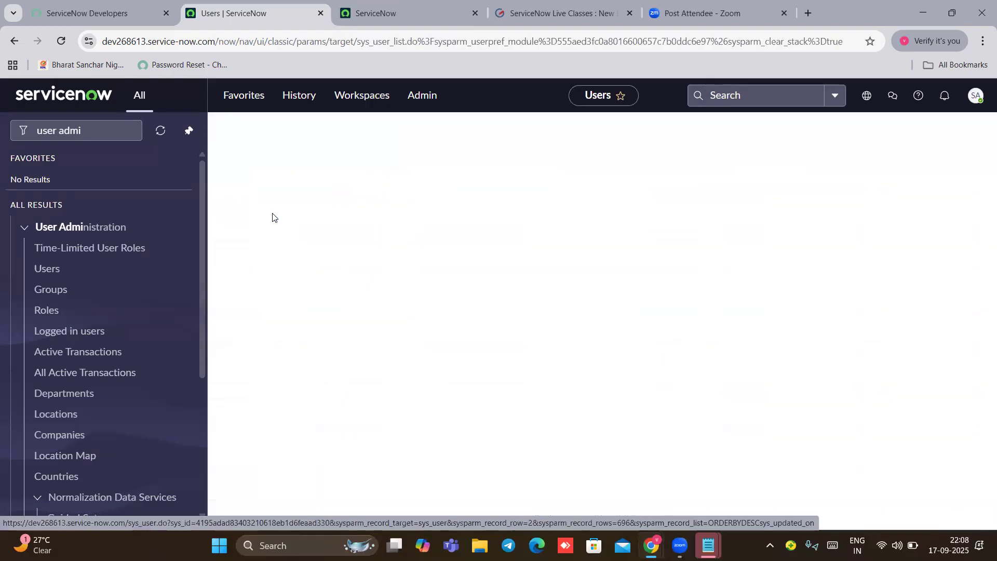
{"action": "scroll", "coordinate": [533, 311], "scroll_direction": "down", "scroll_amount": 1}
{"action": "scroll", "coordinate": [532, 311], "scroll_direction": "down", "scroll_amount": 5}
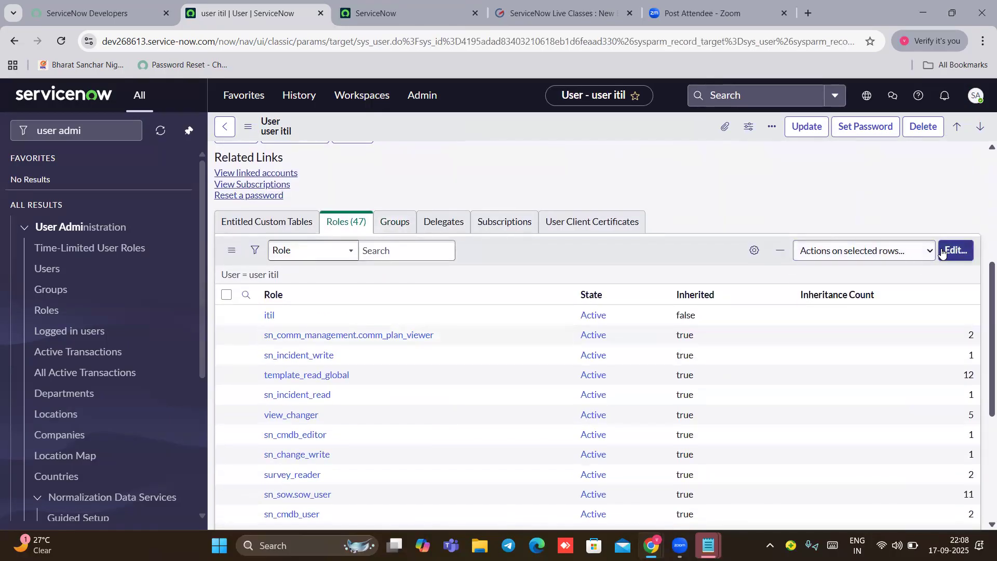
Step: Move itil_admin into the itil user's Roles List, save, and update the user record
{"action": "left_click", "coordinate": [955, 251]}
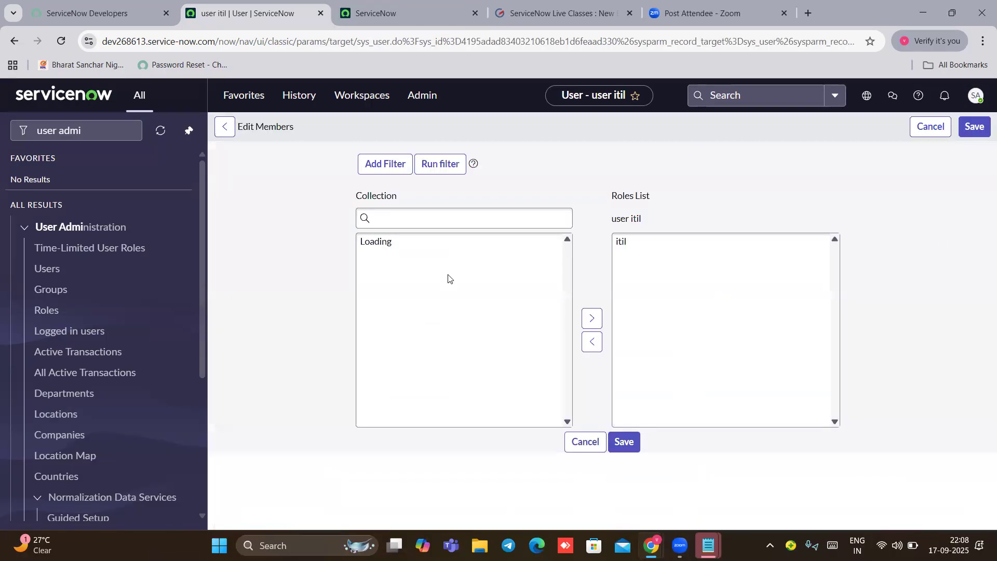
{"action": "left_click", "coordinate": [380, 283]}
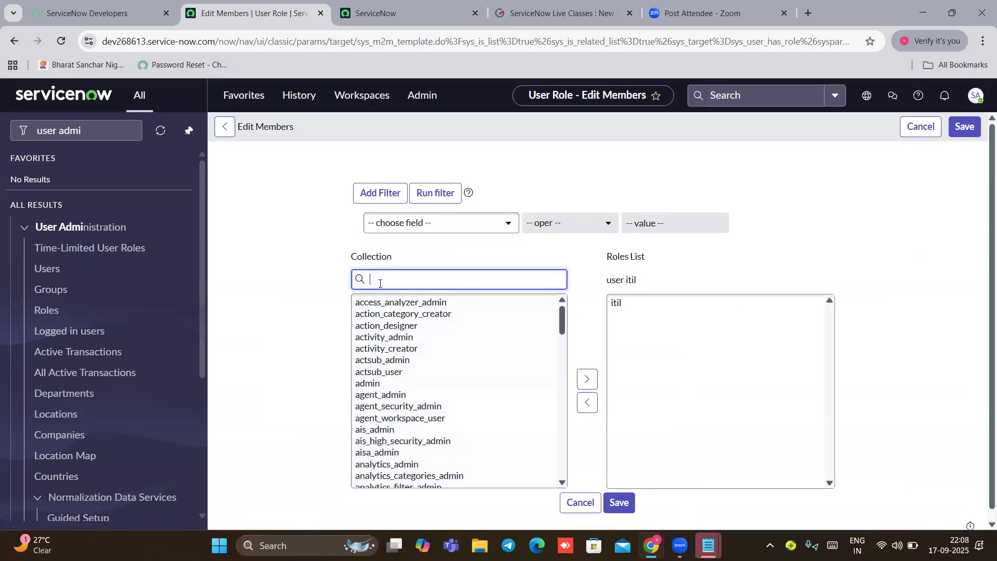
{"action": "type", "text": "itil admi"}
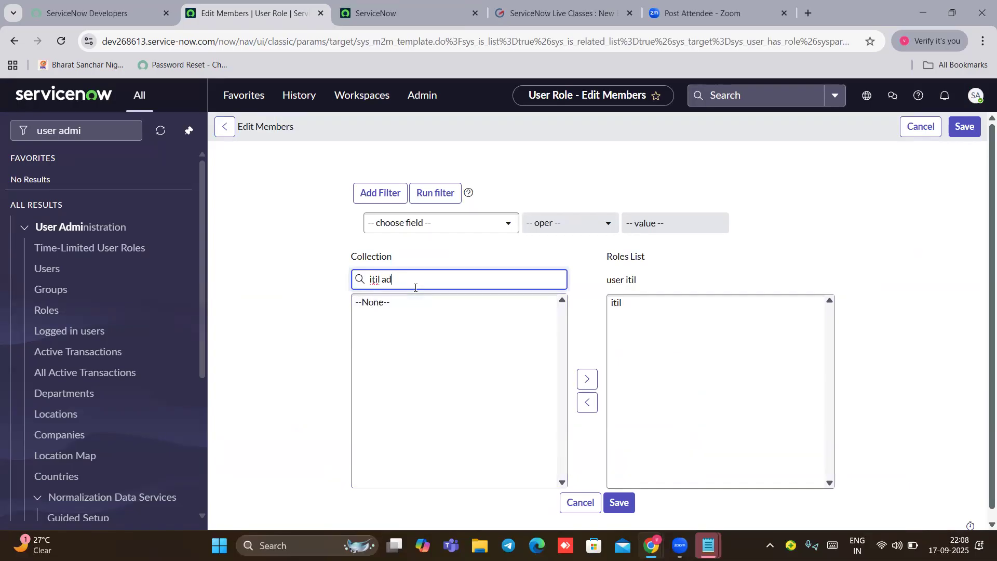
{"action": "scroll", "coordinate": [415, 288], "scroll_direction": "down", "scroll_amount": 1}
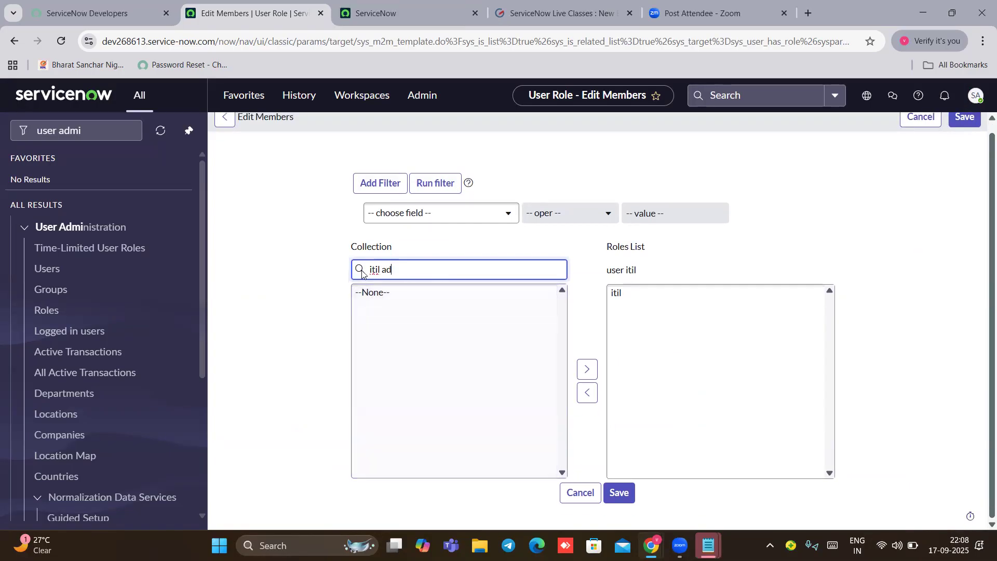
{"action": "key", "text": "BackSpace"}
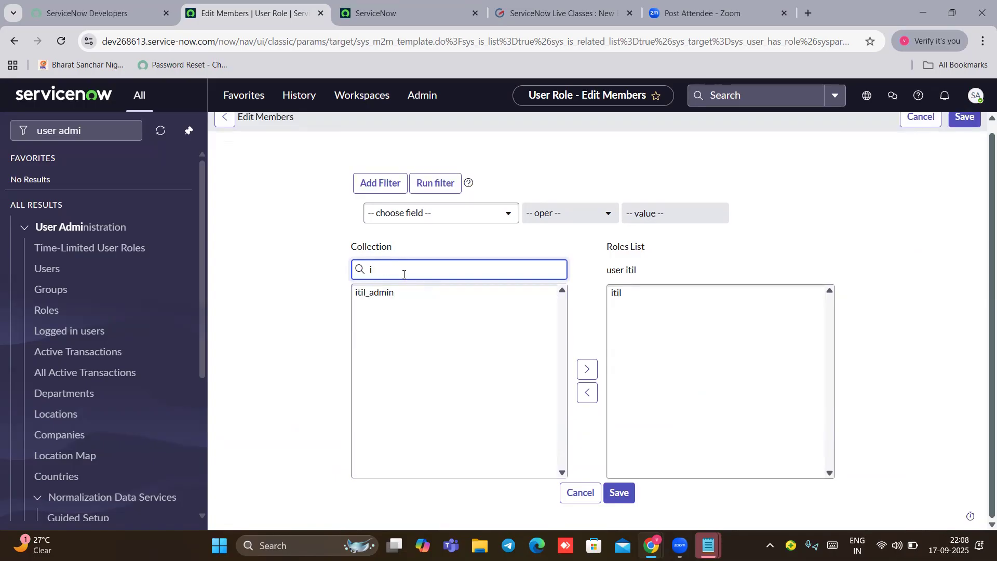
{"action": "type", "text": "iti"}
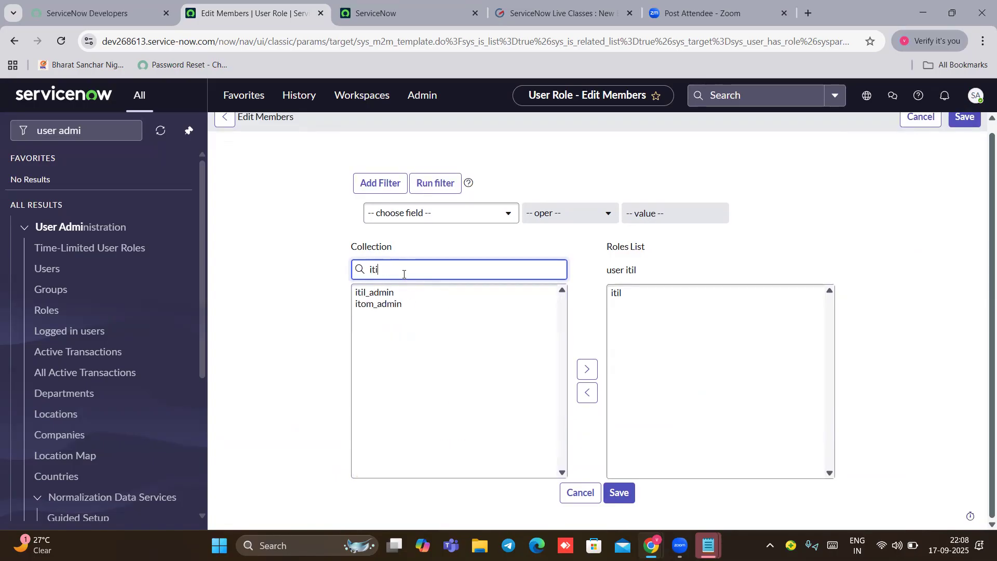
{"action": "left_click", "coordinate": [383, 295]}
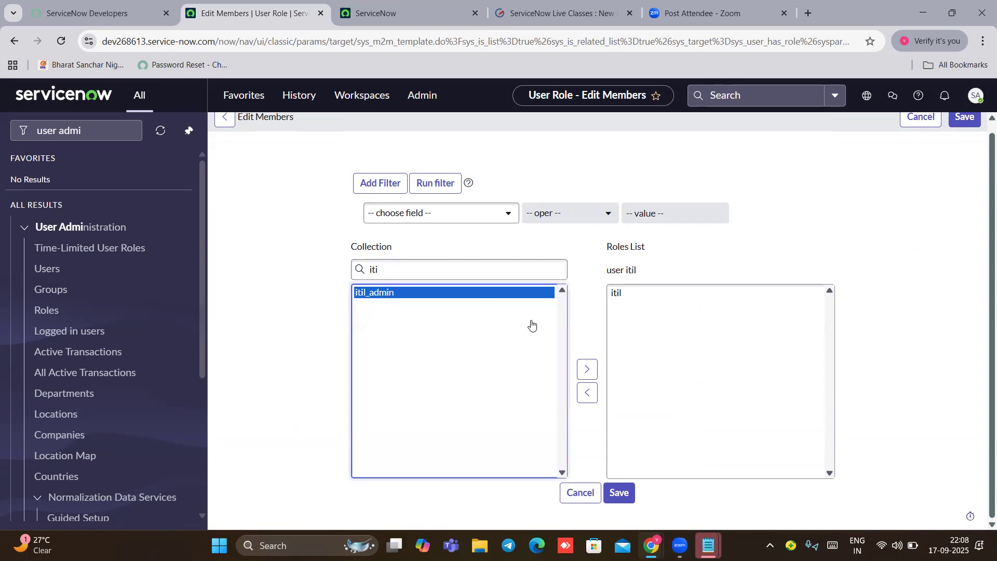
{"action": "left_click", "coordinate": [583, 370]}
{"action": "scroll", "coordinate": [581, 372], "scroll_direction": "down", "scroll_amount": 1}
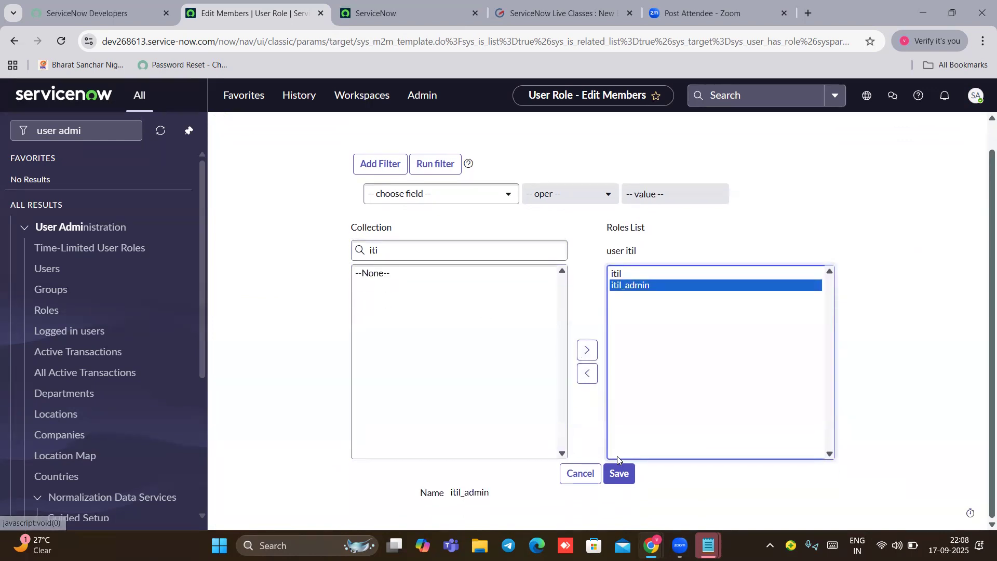
{"action": "left_click", "coordinate": [619, 472]}
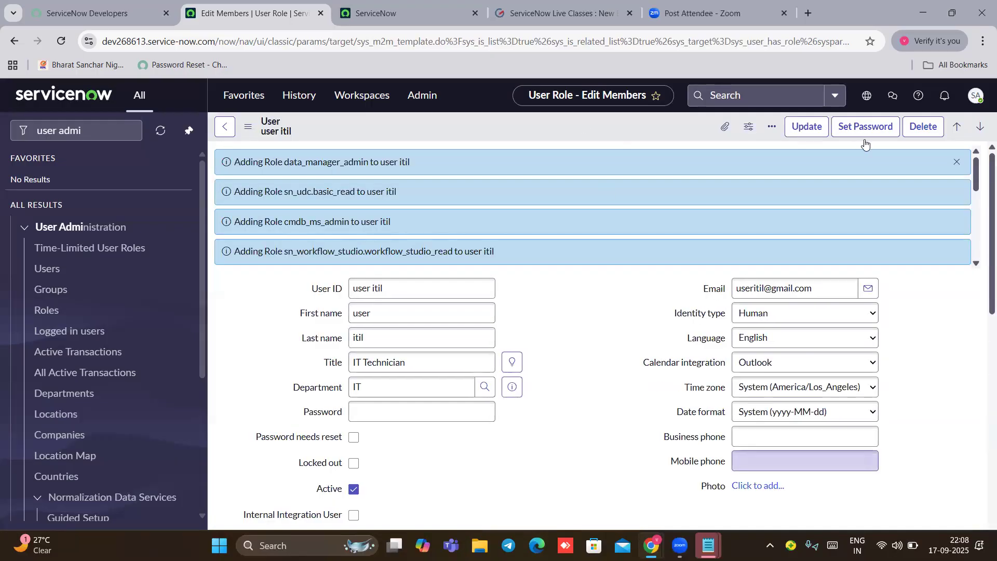
{"action": "left_click", "coordinate": [806, 126]}
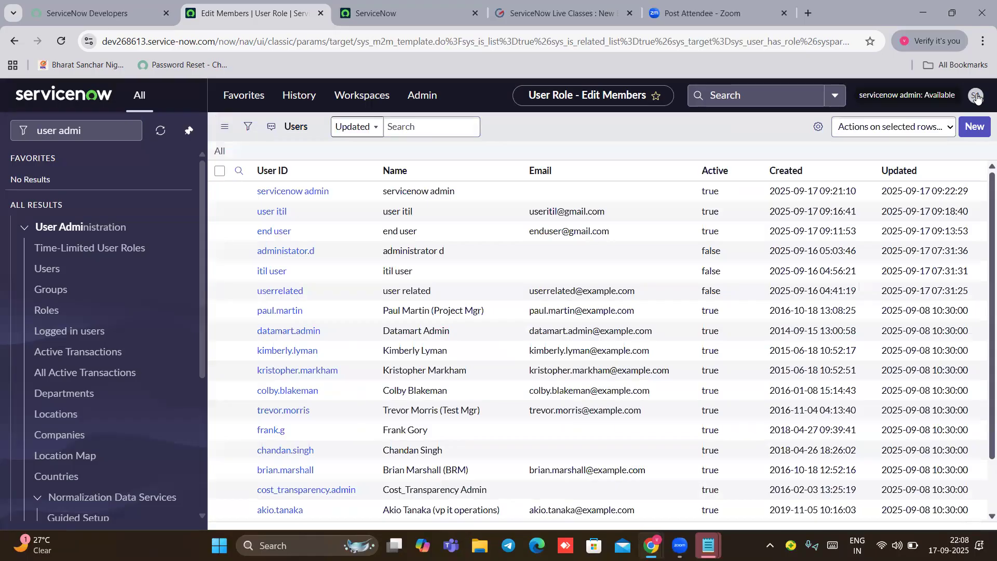
Step: Impersonate the itil user again by picking the recent itil entry in the Impersonate dialog
{"action": "left_click", "coordinate": [976, 97]}
{"action": "left_click", "coordinate": [976, 97]}
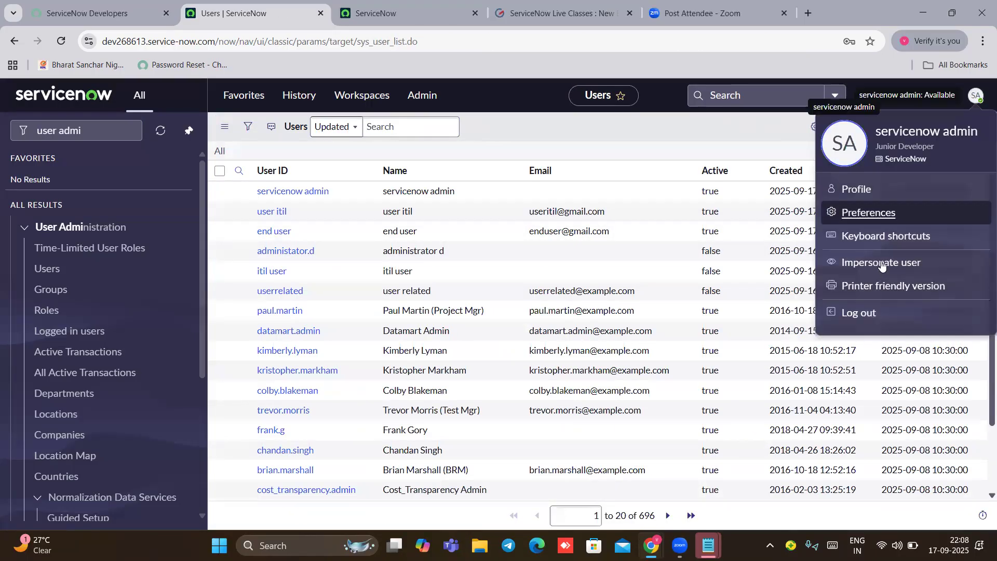
{"action": "left_click", "coordinate": [881, 263]}
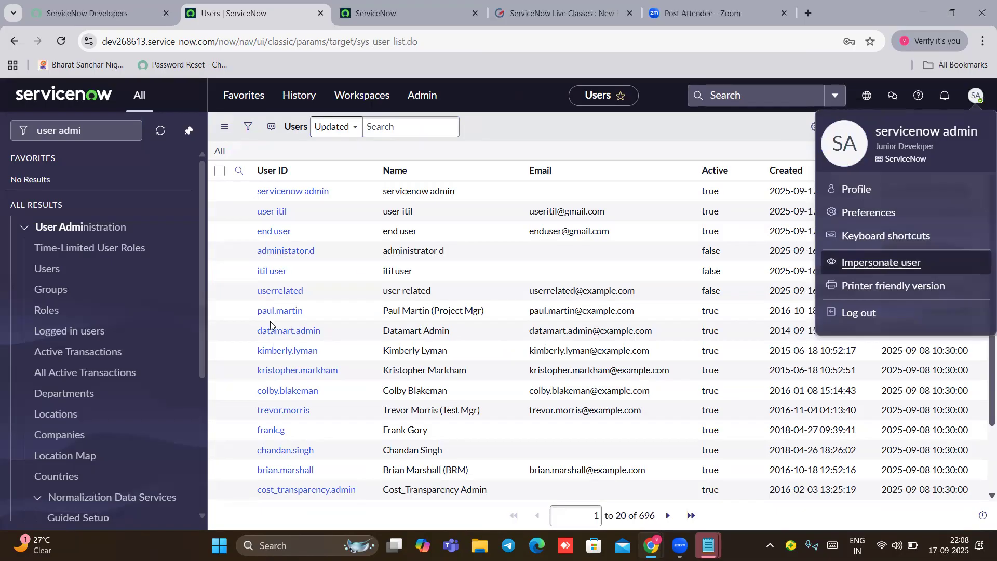
{"action": "left_click", "coordinate": [388, 338]}
{"action": "left_click", "coordinate": [615, 394]}
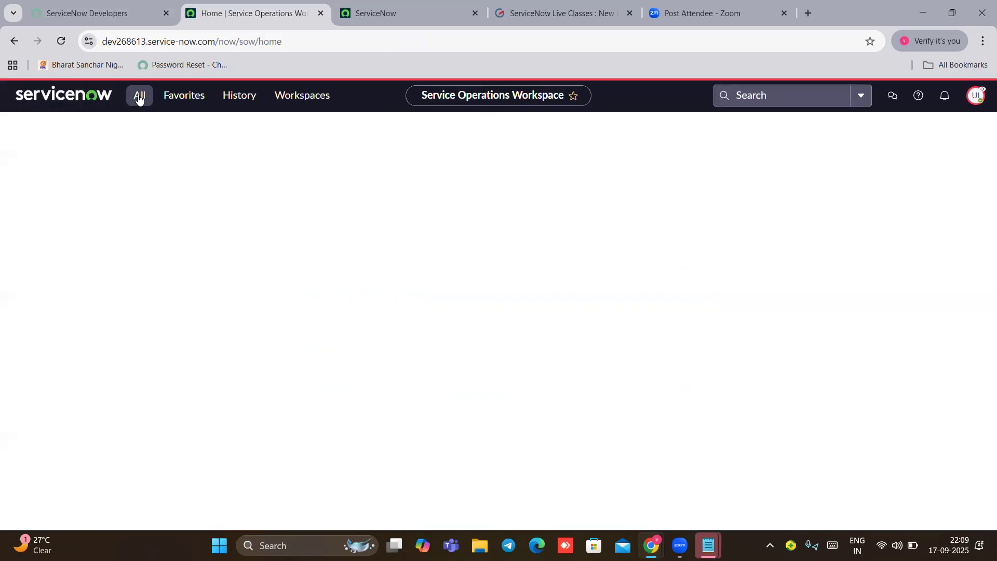
Step: Filter the navigator for 'incident', open Incident > All (83 records), and select INC0010078
{"action": "left_click", "coordinate": [139, 98]}
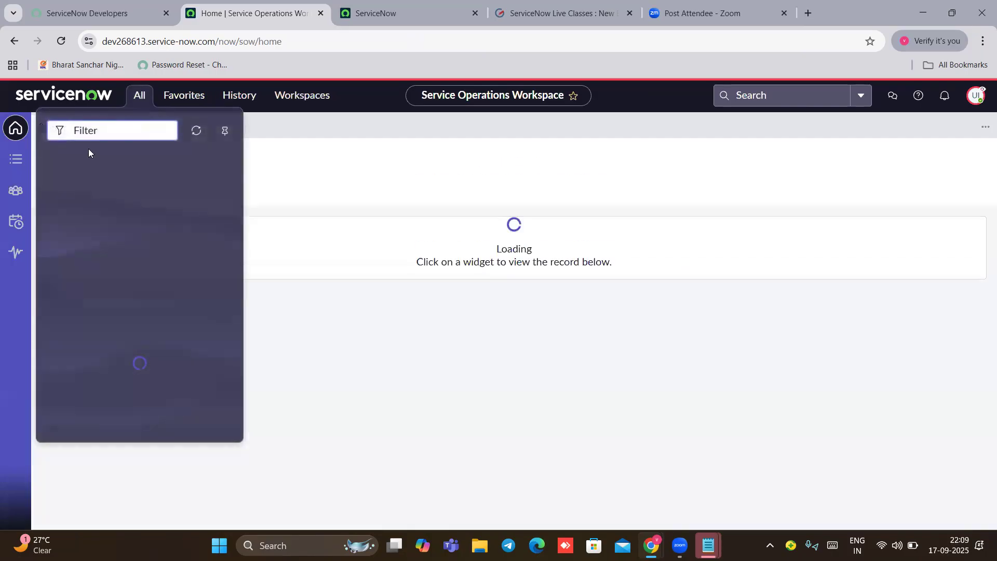
{"action": "type", "text": "in"}
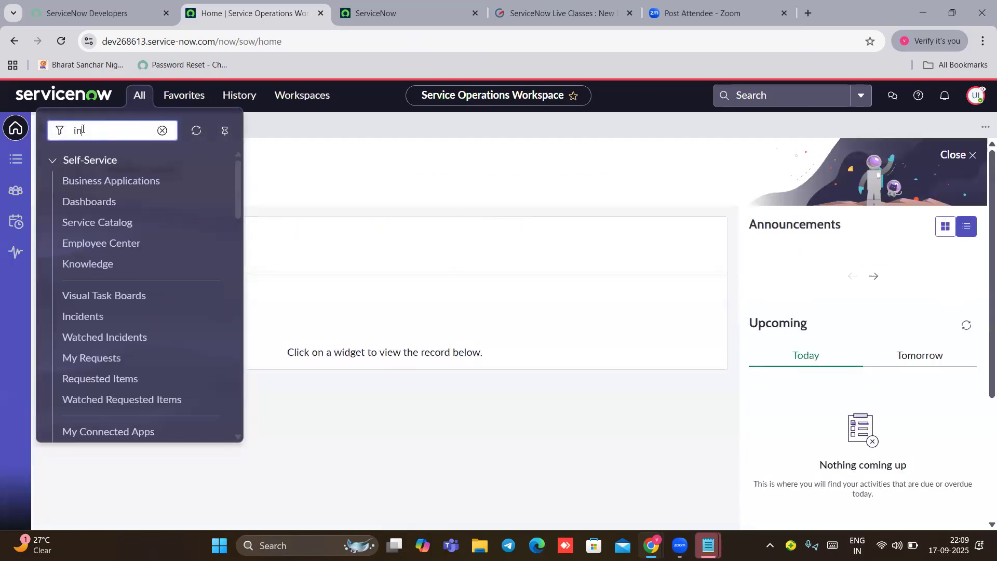
{"action": "type", "text": "cident"}
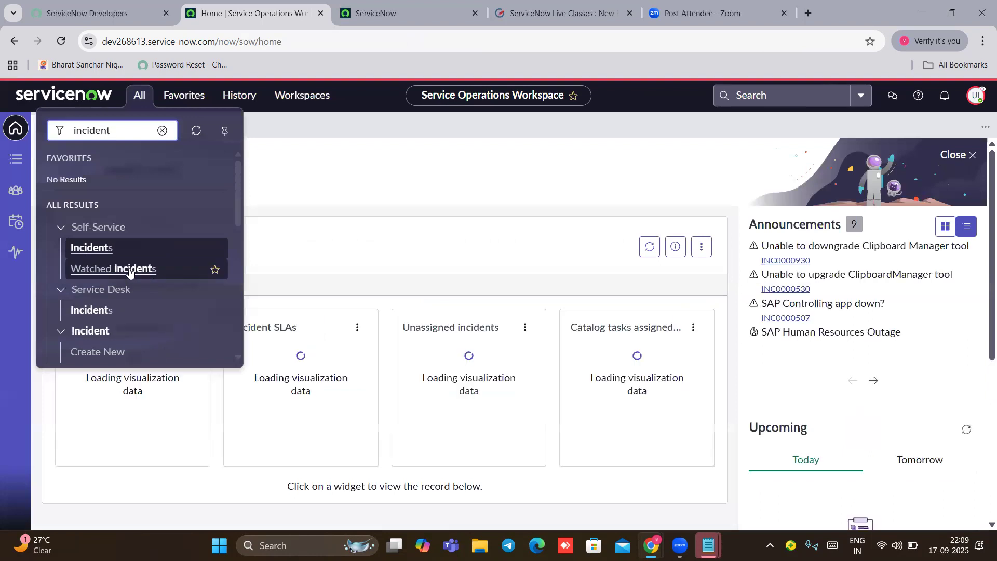
{"action": "scroll", "coordinate": [60, 309], "scroll_direction": "down", "scroll_amount": 2}
{"action": "scroll", "coordinate": [59, 309], "scroll_direction": "down", "scroll_amount": 3}
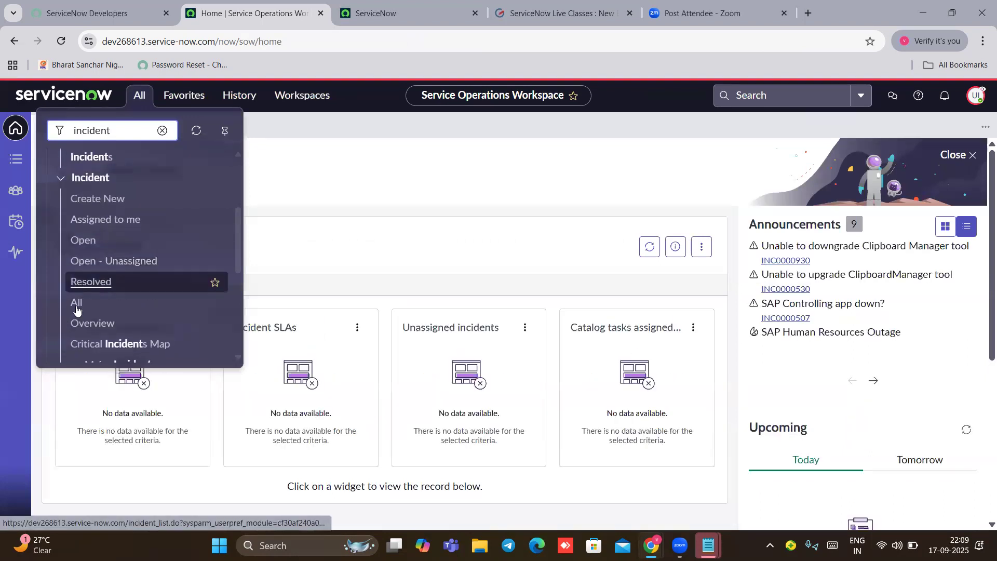
{"action": "left_click", "coordinate": [105, 303]}
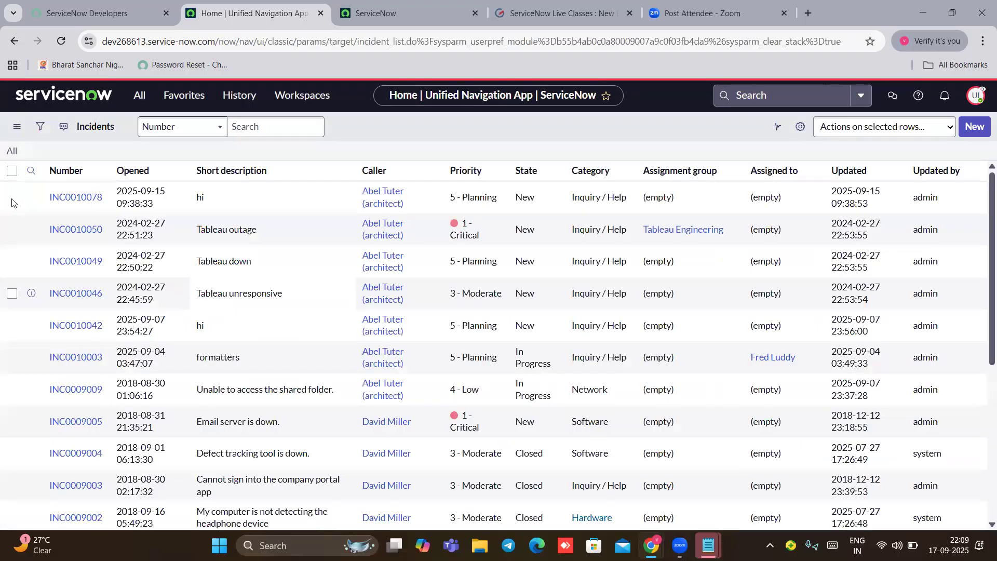
{"action": "left_click", "coordinate": [77, 197]}
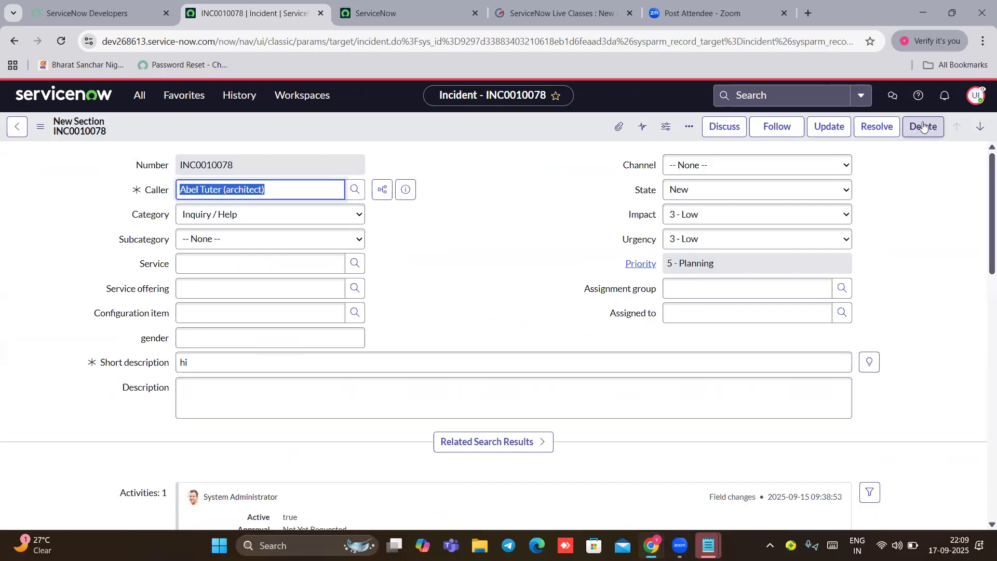
Step: Delete incident INC0010078 and confirm, leaving 82 incidents in the list
{"action": "left_click", "coordinate": [934, 127]}
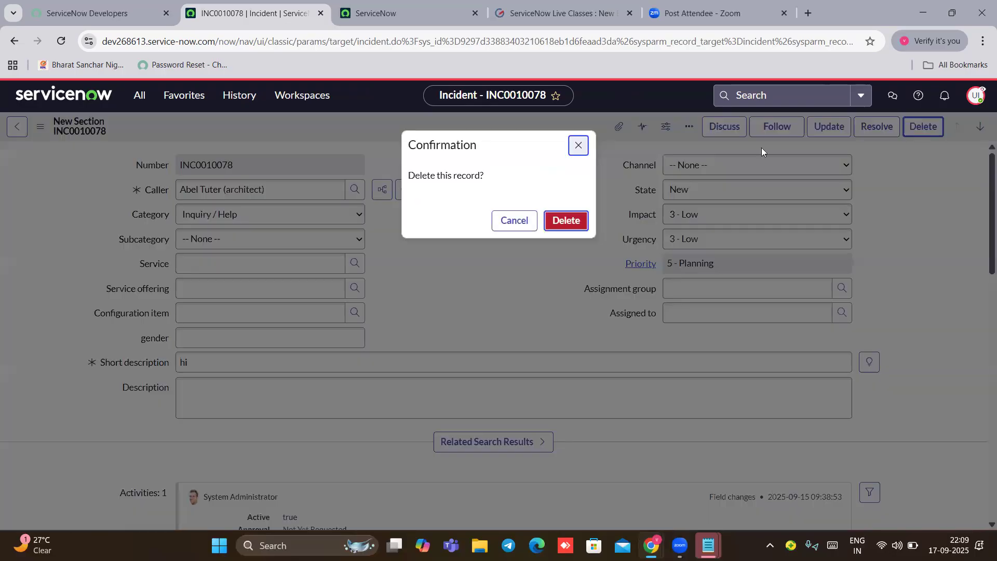
{"action": "left_click", "coordinate": [568, 223]}
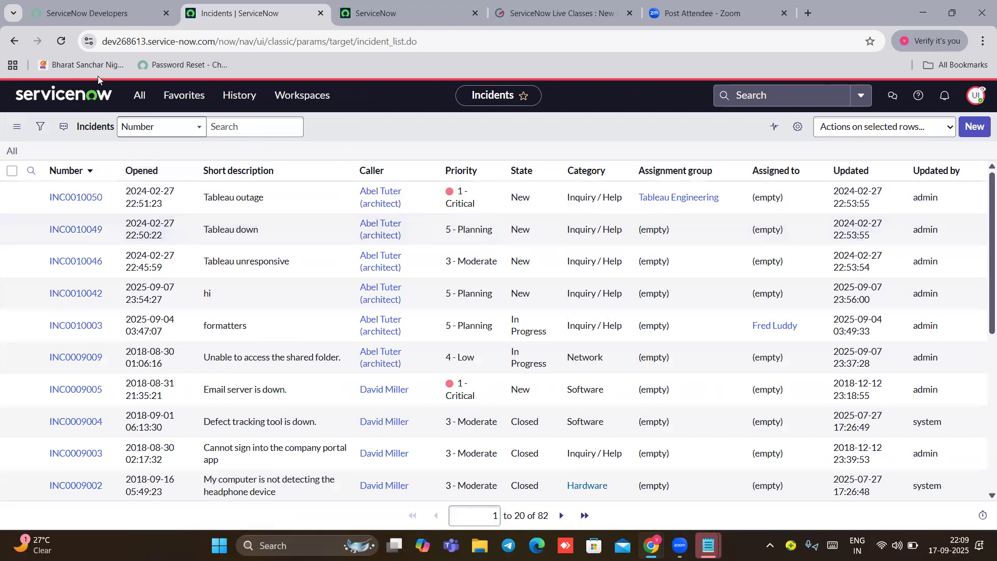
Step: Filter the navigator for 'delt', find no delete modules, then bring up the account menu
{"action": "left_click", "coordinate": [137, 94]}
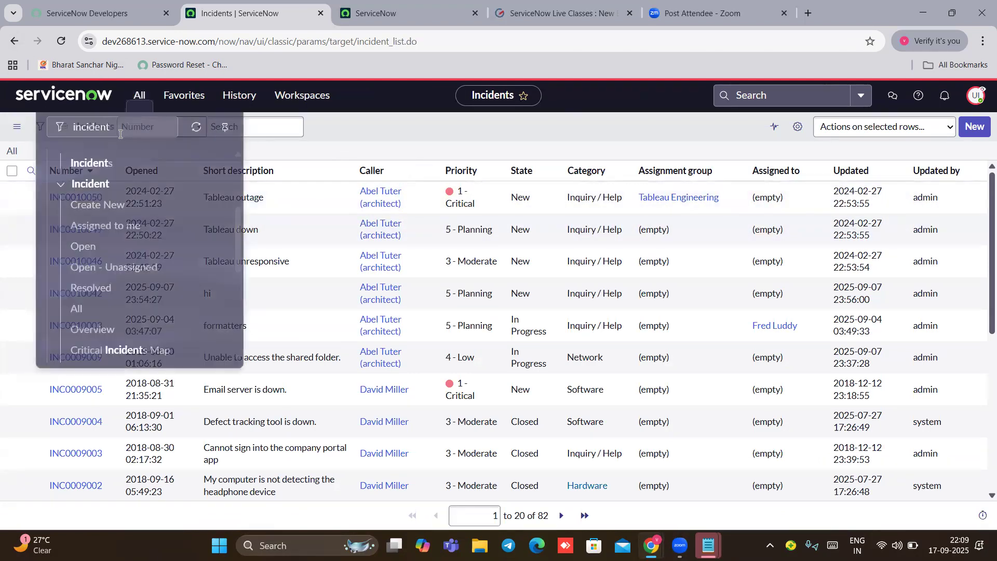
{"action": "left_click_drag", "start_coordinate": [111, 134], "coordinate": [66, 135]}
{"action": "key", "text": "BackSpace"}
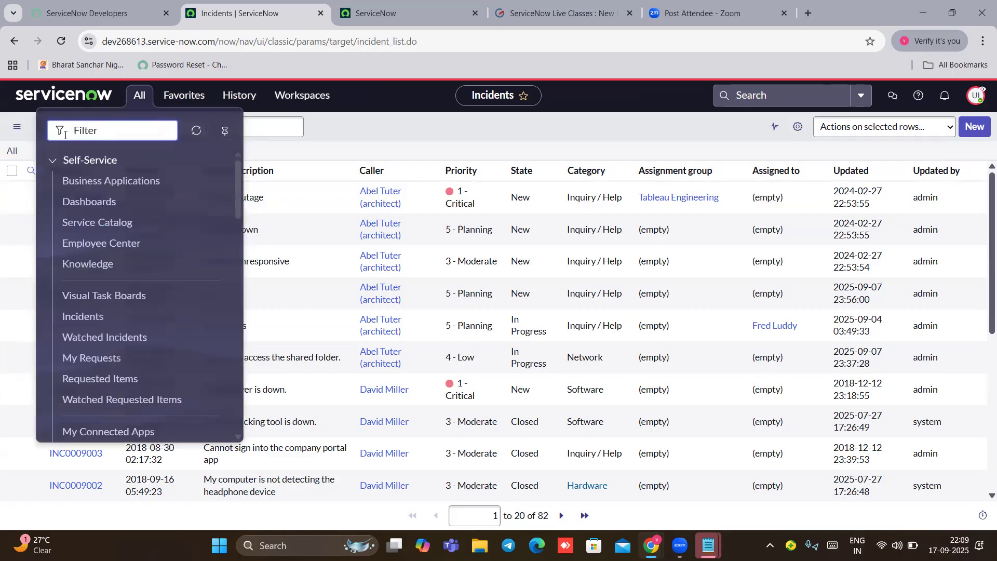
{"action": "type", "text": "delt"}
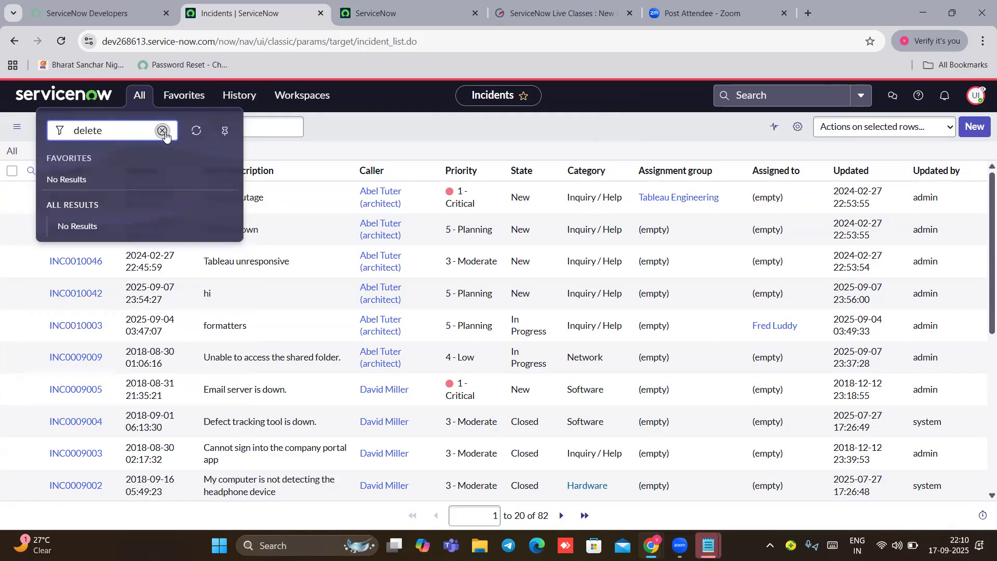
{"action": "left_click", "coordinate": [977, 95]}
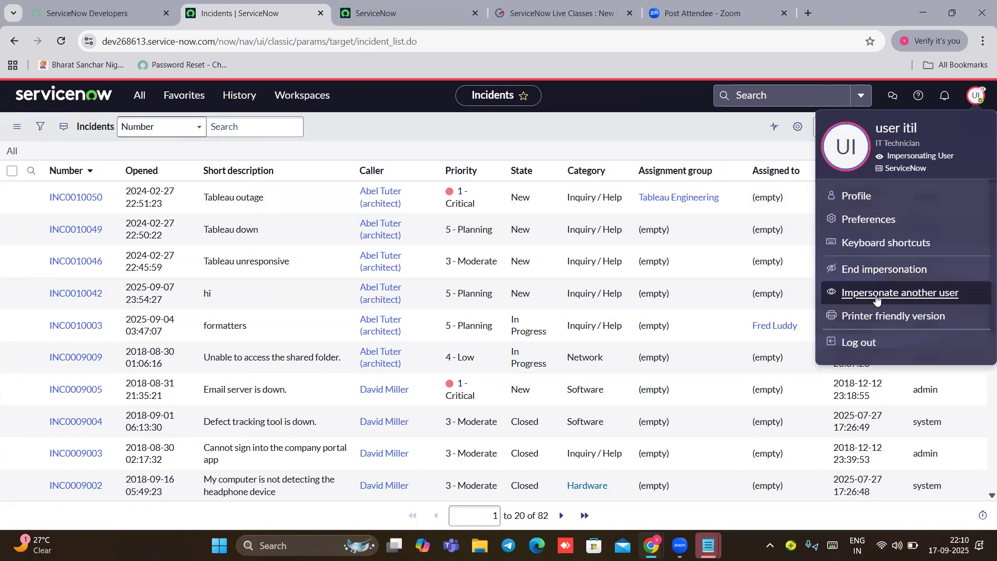
Step: Impersonate the servicenow admin account, found by searching users for 'service'
{"action": "left_click", "coordinate": [877, 294]}
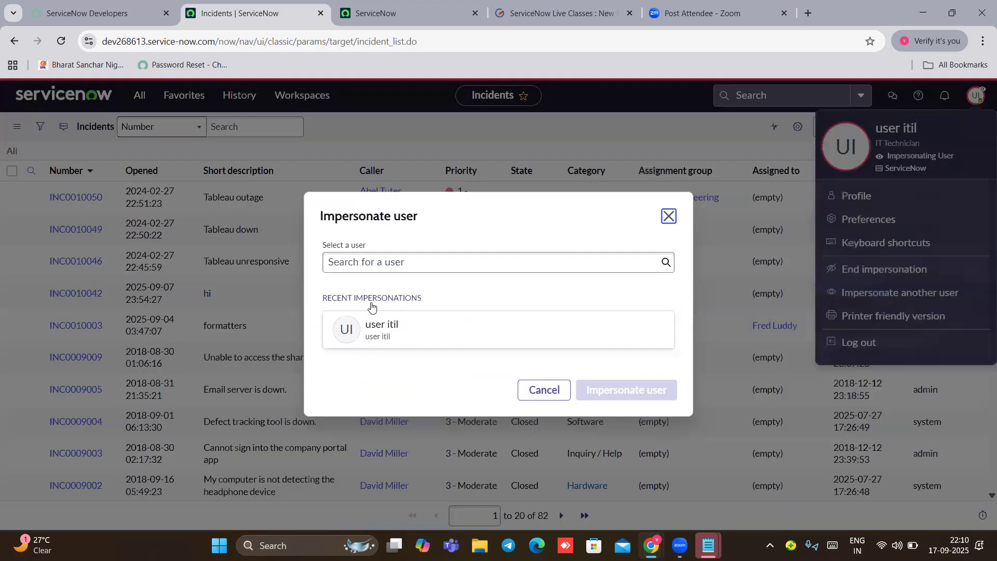
{"action": "left_click", "coordinate": [375, 261]}
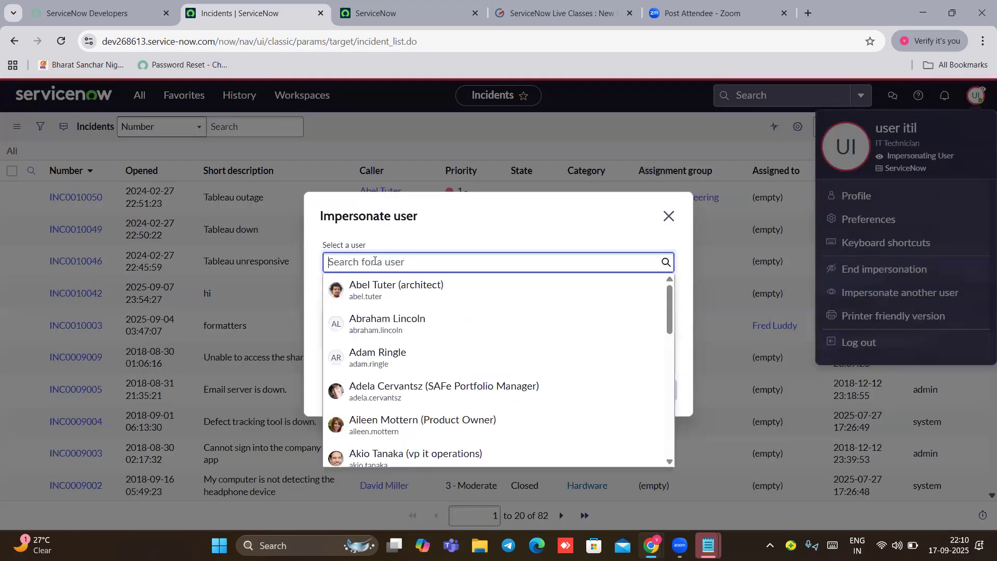
{"action": "type", "text": "service"}
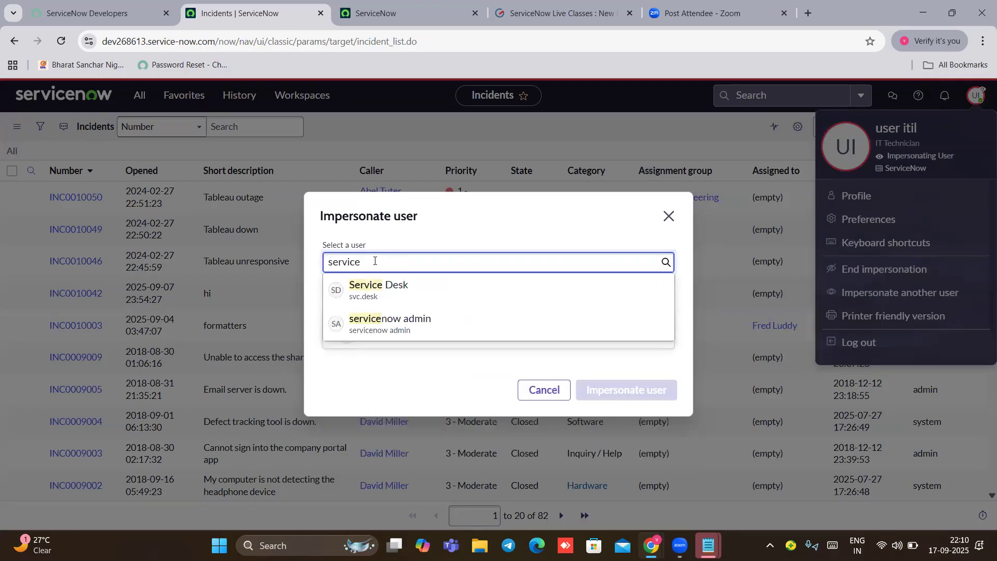
{"action": "left_click", "coordinate": [420, 325]}
{"action": "left_click", "coordinate": [608, 414]}
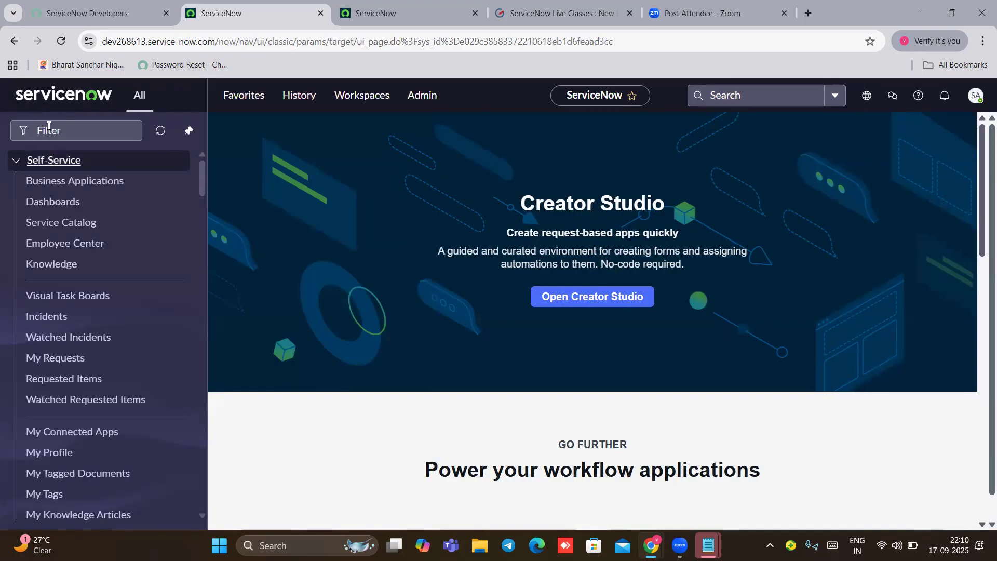
Step: Open Deleted Records via 'deleted re', sort newest first, and preview the INC0010078 entry
{"action": "left_click", "coordinate": [48, 126]}
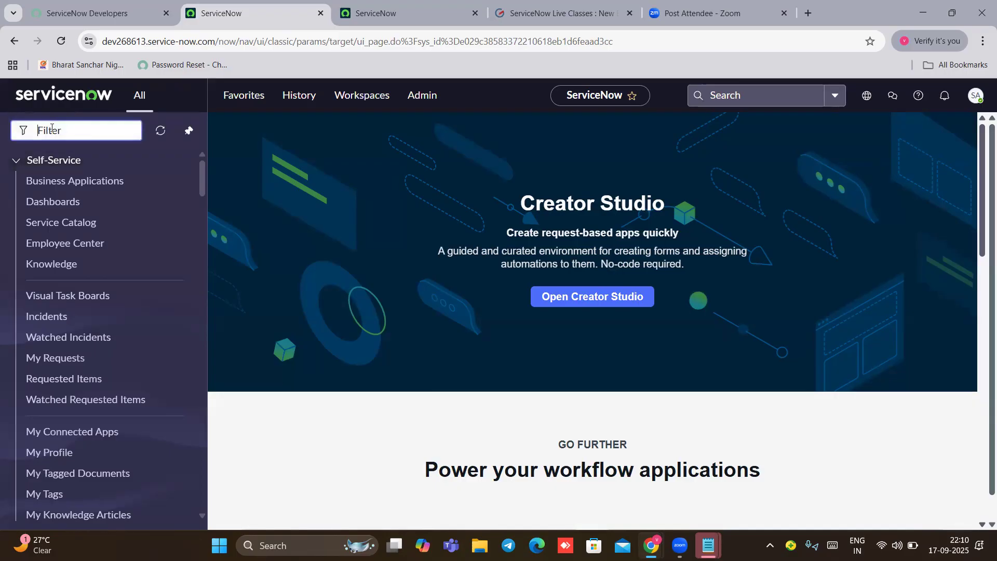
{"action": "type", "text": "deleted re"}
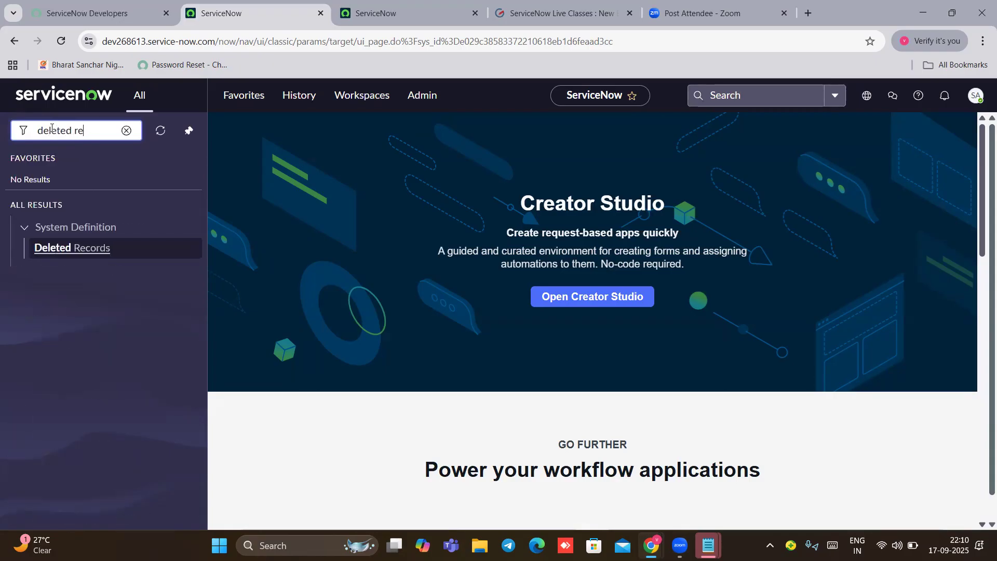
{"action": "left_click", "coordinate": [89, 246]}
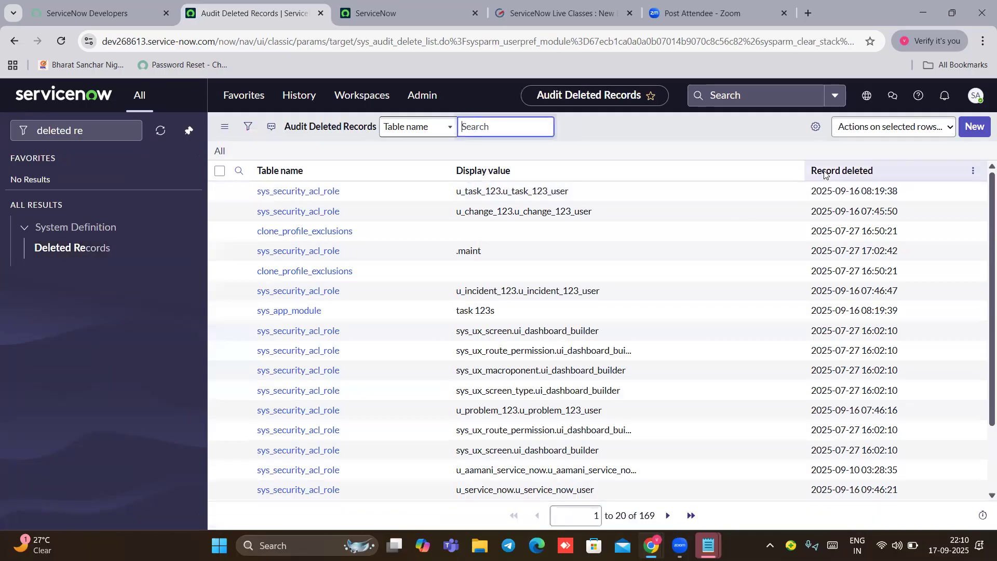
{"action": "left_click", "coordinate": [825, 172]}
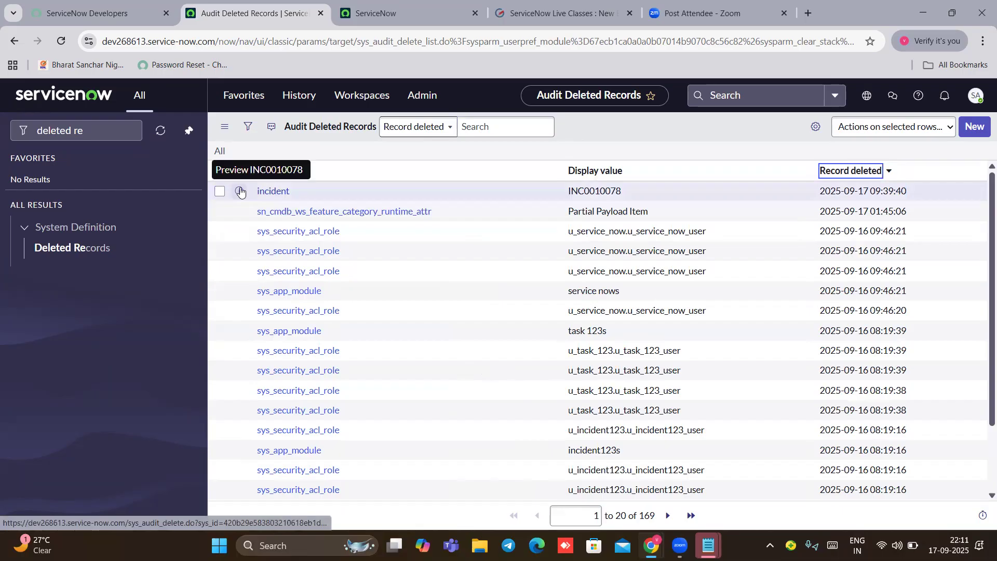
{"action": "left_click", "coordinate": [239, 192]}
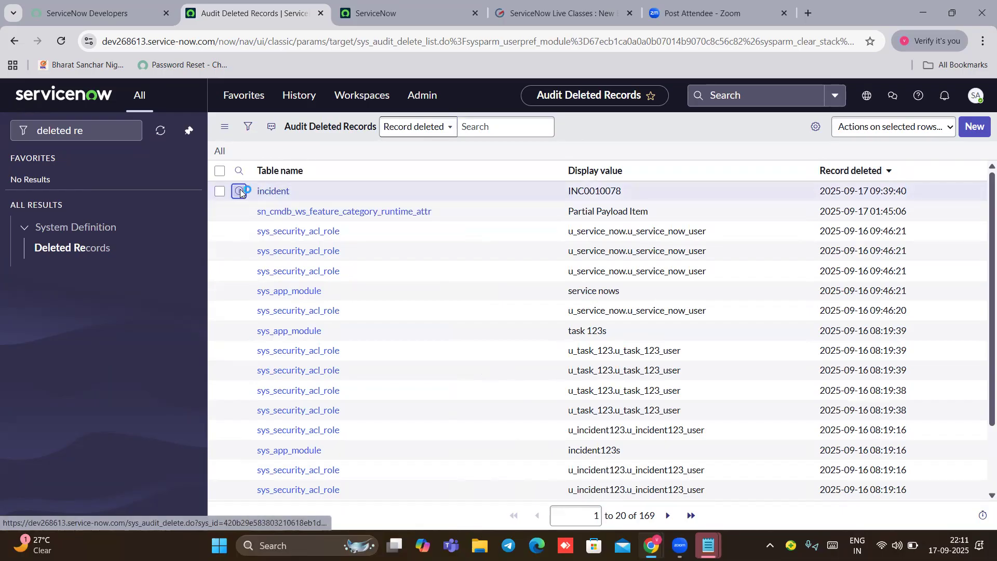